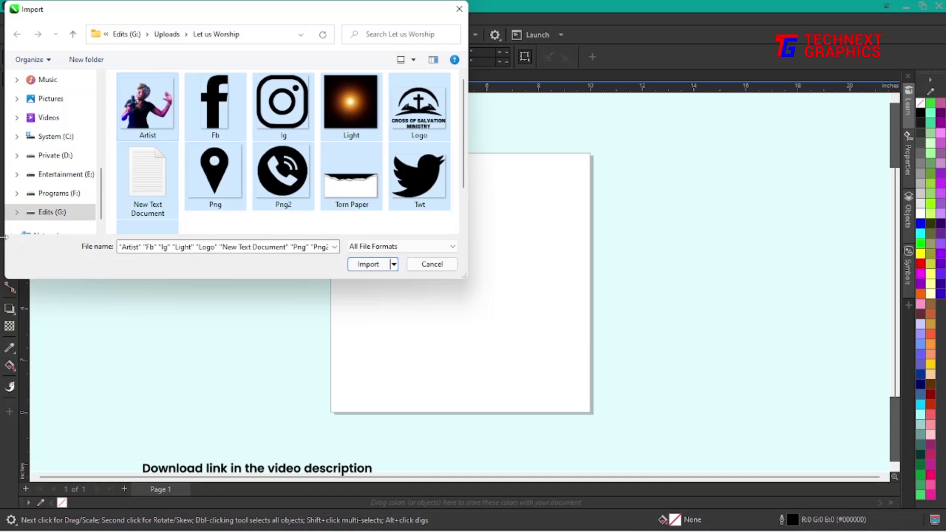
# Step: Import all the selected flyer images except the New Text Document file and place them around the blank page
pyautogui.keyDown('ctrl'); pyautogui.click(162, 180); pyautogui.keyUp('ctrl')
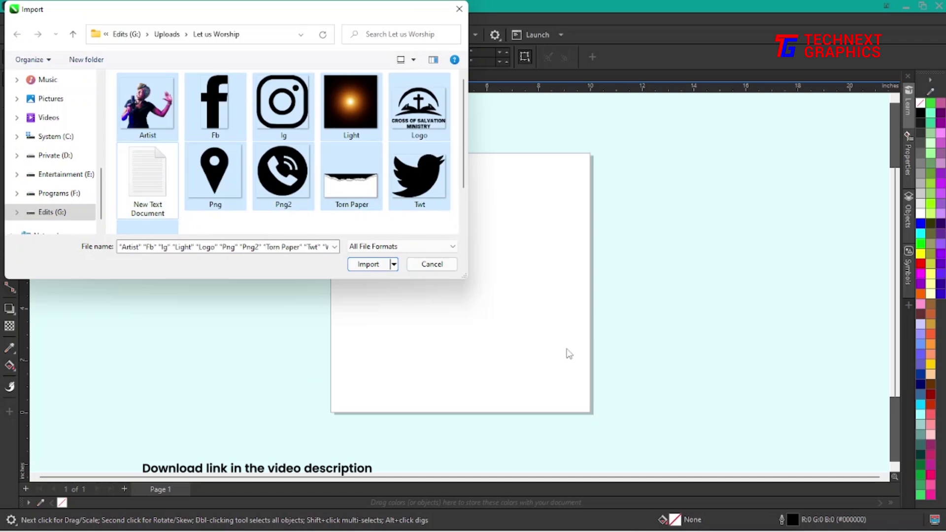
pyautogui.click(372, 265)
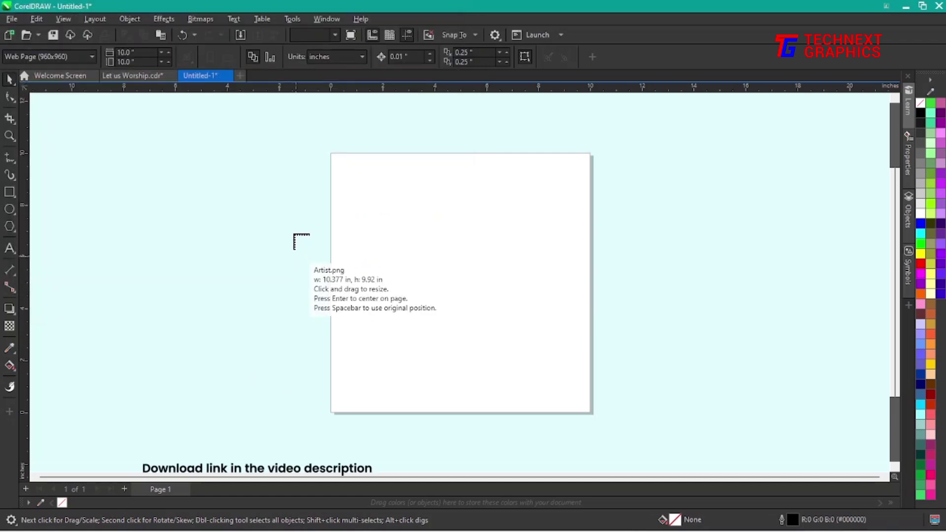
pyautogui.moveTo(190, 152); pyautogui.dragTo(249, 307)
pyautogui.moveTo(269, 172); pyautogui.dragTo(327, 323)
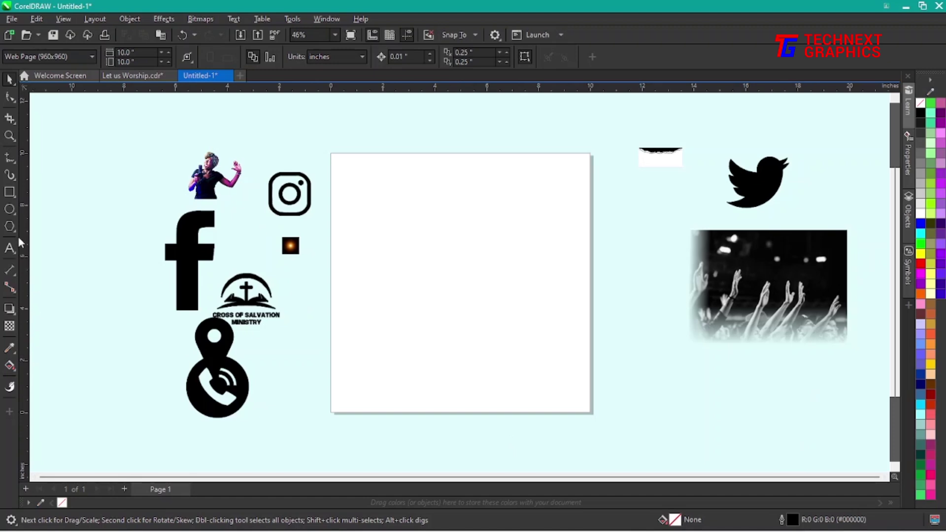
# Step: Add a page-sized 10 × 10 inch rectangle frame with no outline
pyautogui.doubleClick(9, 194)
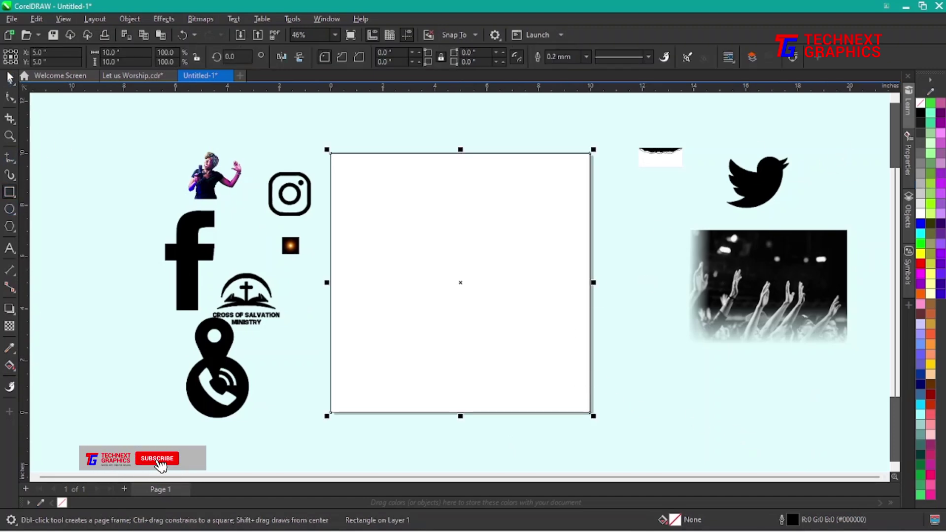
pyautogui.click(9, 81)
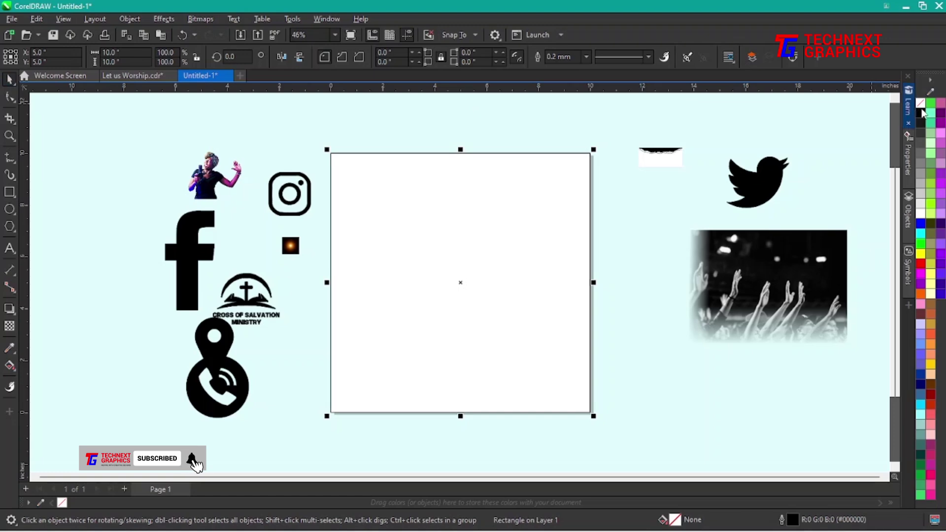
pyautogui.click(675, 232)
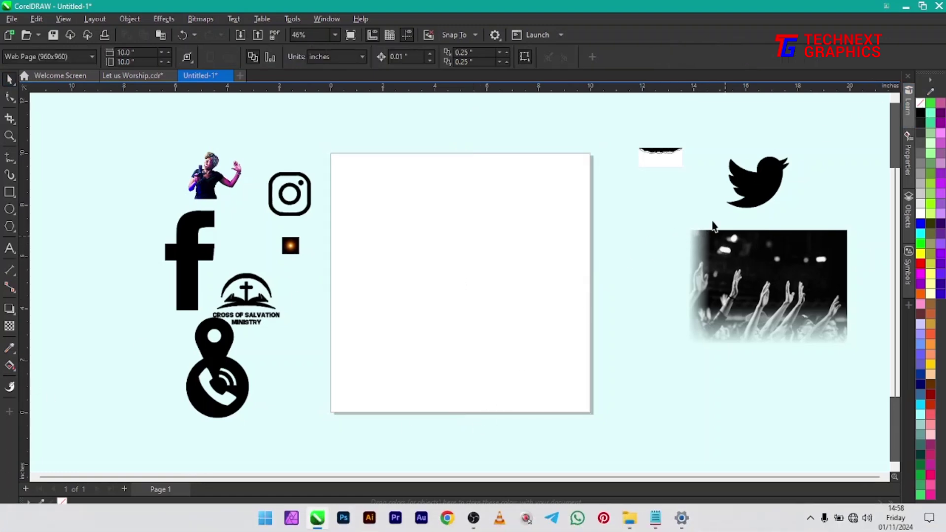
# Step: Apply a vertical fountain fill running down the page rectangle, with cyan as its upper colour
pyautogui.click(10, 366)
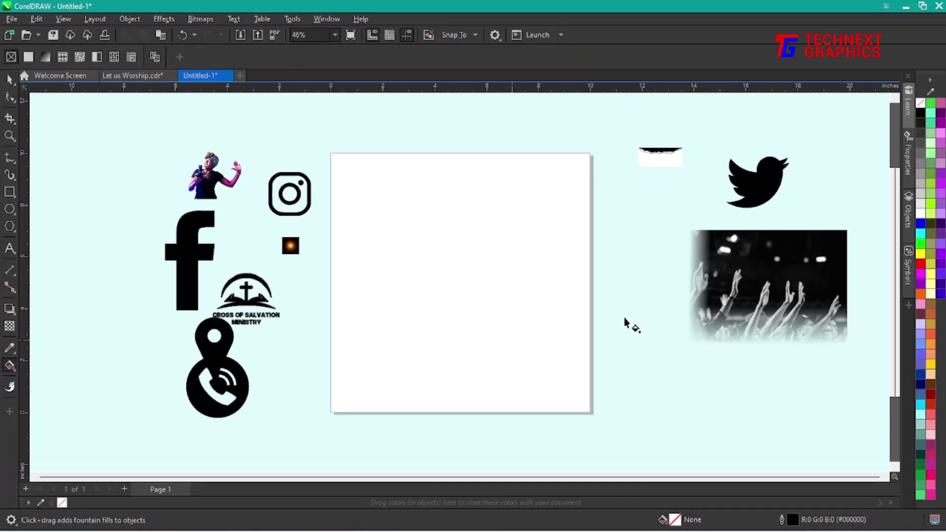
pyautogui.click(486, 157)
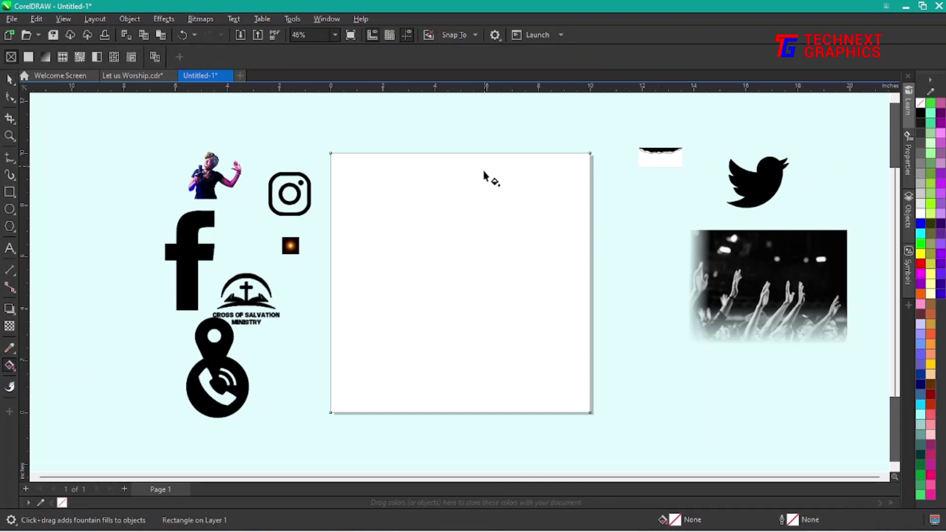
pyautogui.moveTo(476, 154); pyautogui.dragTo(485, 397)
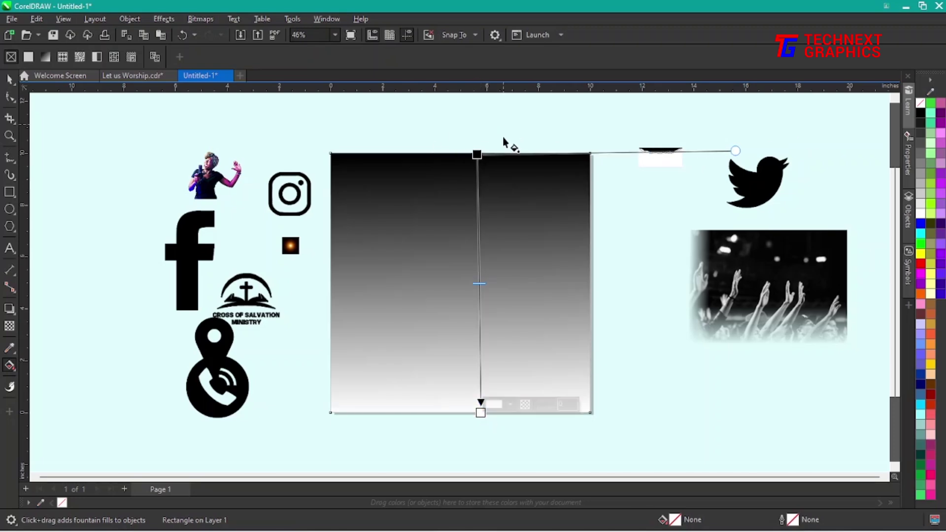
pyautogui.click(477, 154)
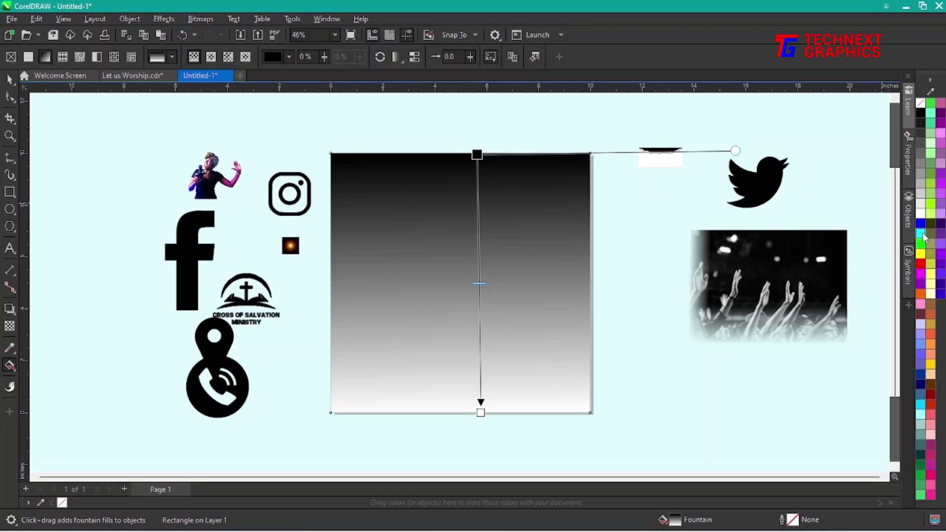
pyautogui.click(921, 235)
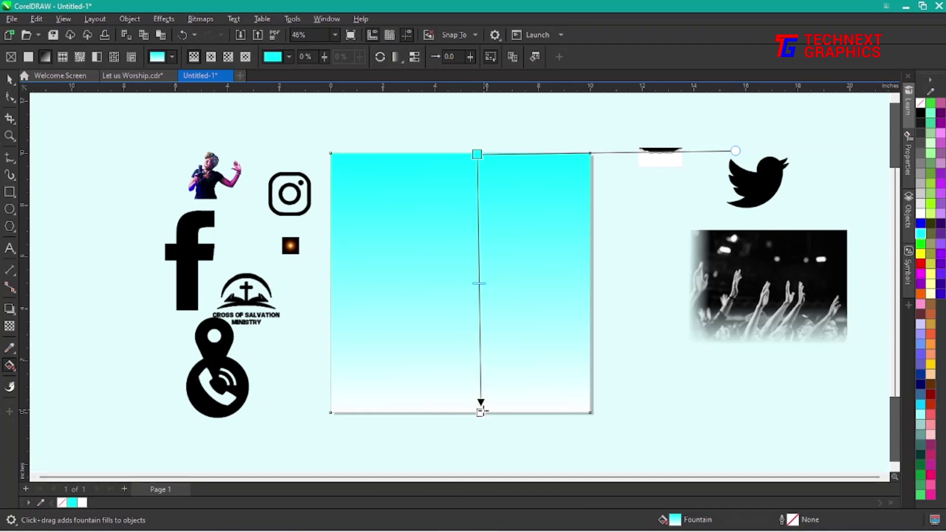
# Step: Set the gradient's lower colour to dark teal and extend its end point slightly below the page edge
pyautogui.click(480, 412)
pyautogui.click(922, 236)
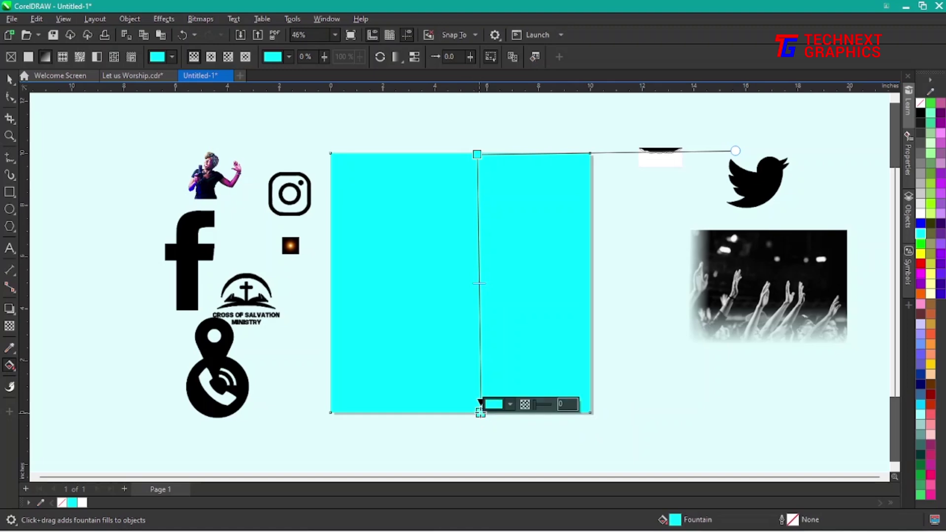
pyautogui.click(510, 405)
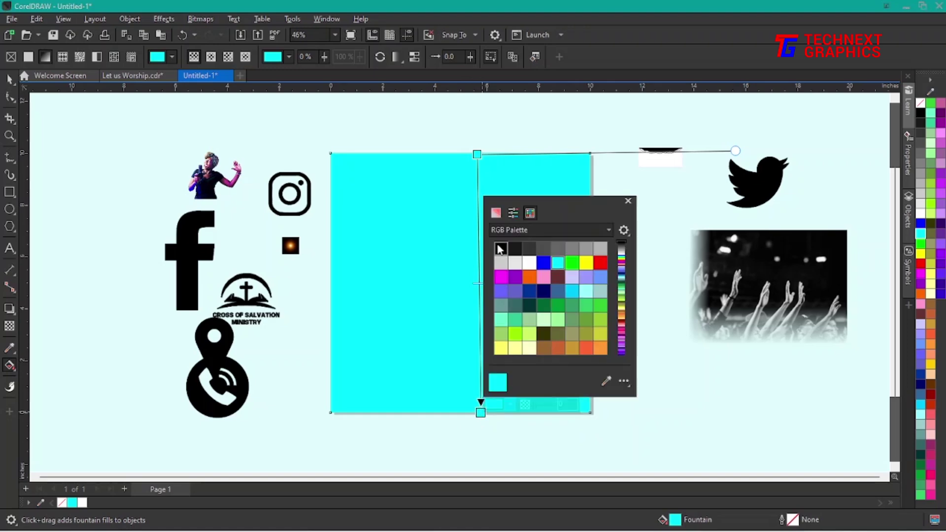
pyautogui.click(500, 216)
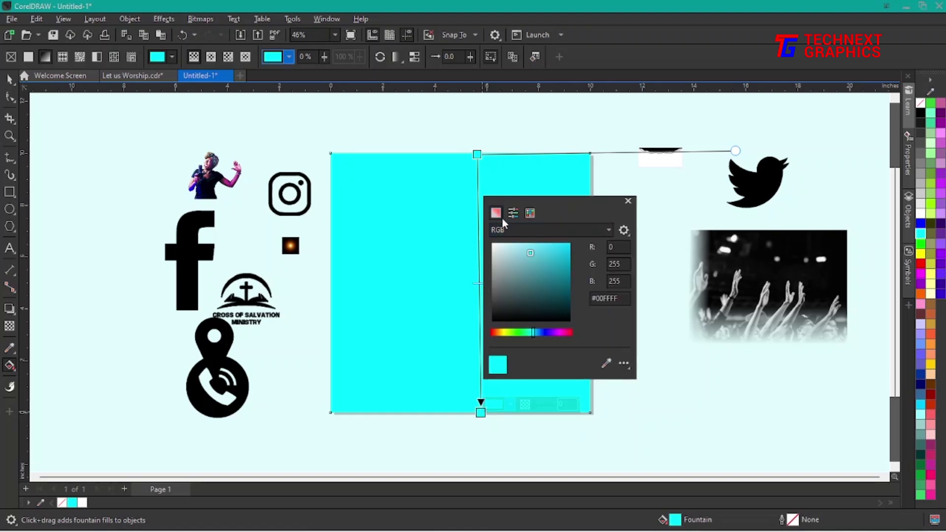
pyautogui.moveTo(530, 255); pyautogui.dragTo(564, 295)
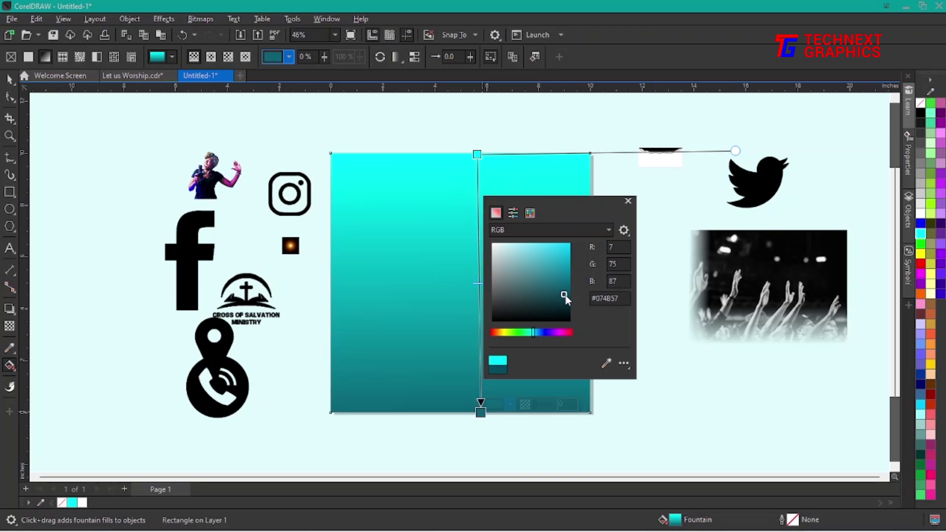
pyautogui.click(480, 412)
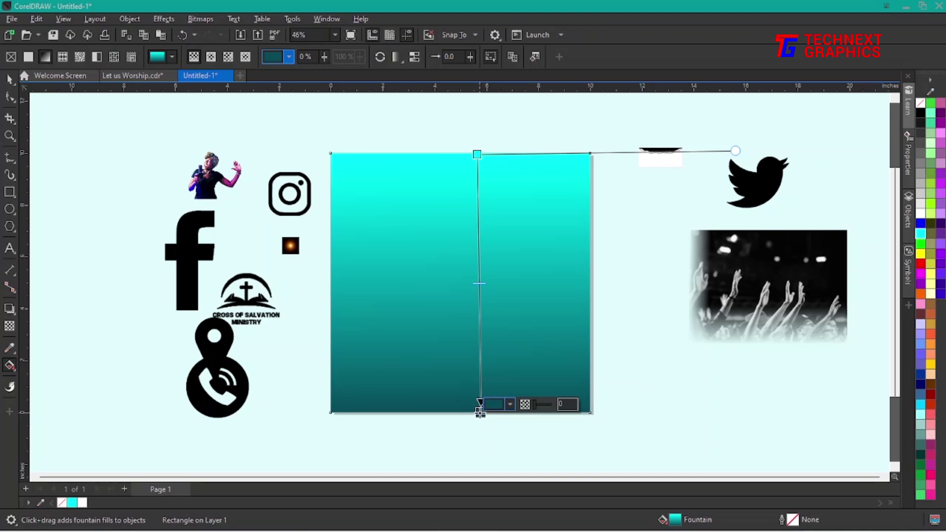
pyautogui.moveTo(480, 413); pyautogui.dragTo(478, 430)
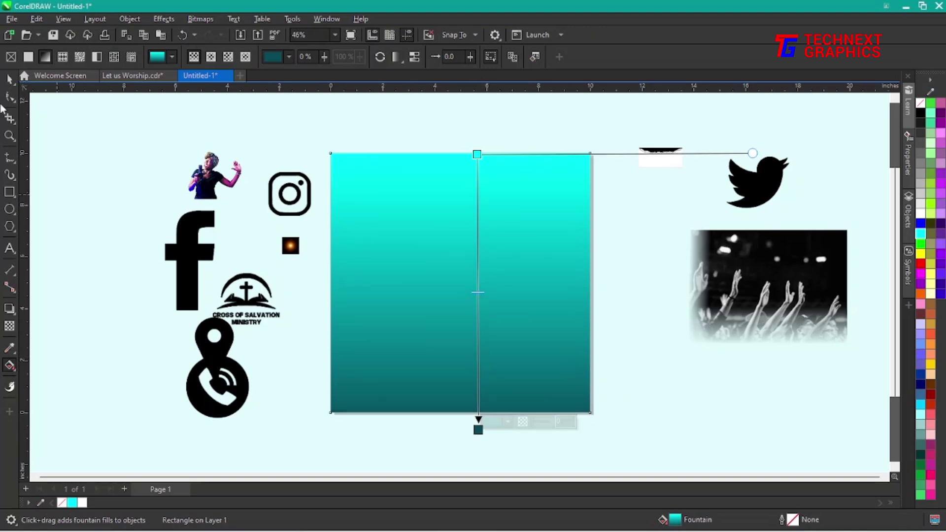
pyautogui.click(10, 79)
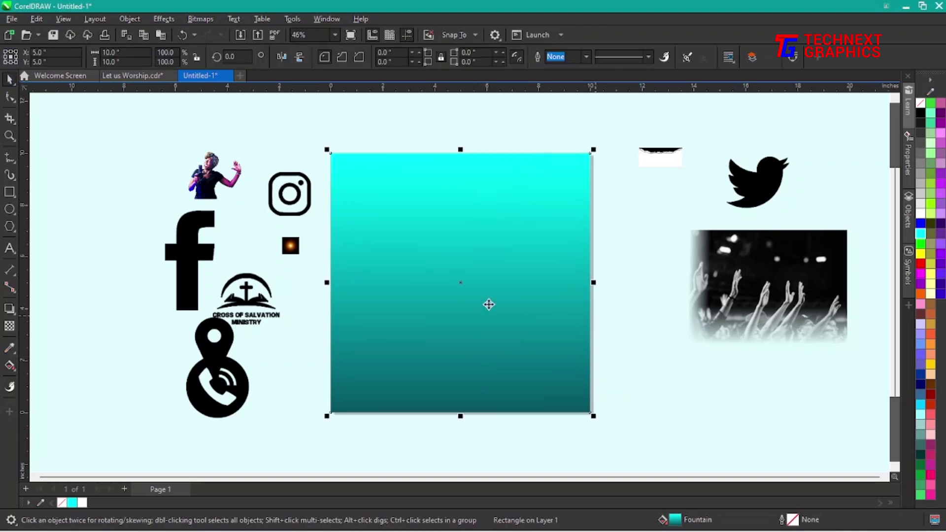
# Step: Enlarge the raised-hands crowd photo to about 8 inches wide and PowerClip it inside the gradient rectangle
pyautogui.click(654, 270)
pyautogui.moveTo(819, 290); pyautogui.dragTo(742, 303)
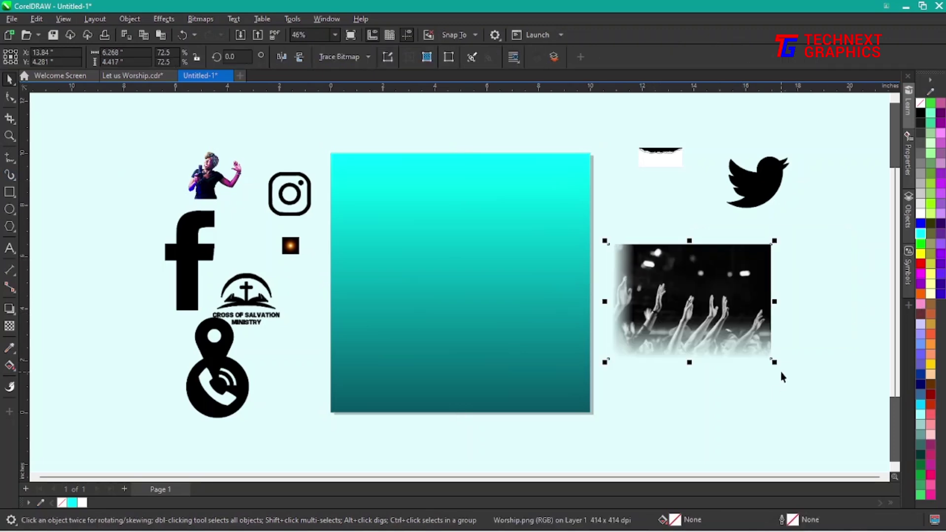
pyautogui.moveTo(776, 363); pyautogui.dragTo(818, 393)
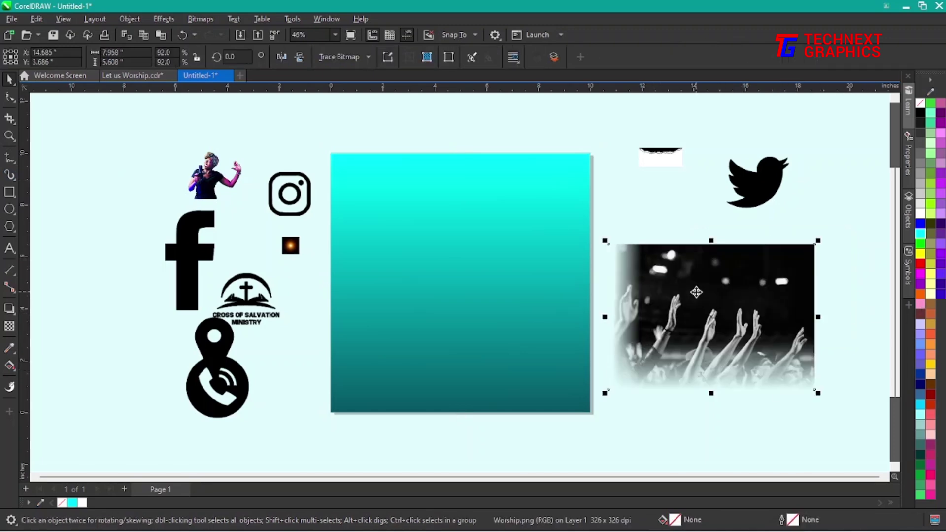
pyautogui.rightClick(696, 292)
pyautogui.click(748, 352)
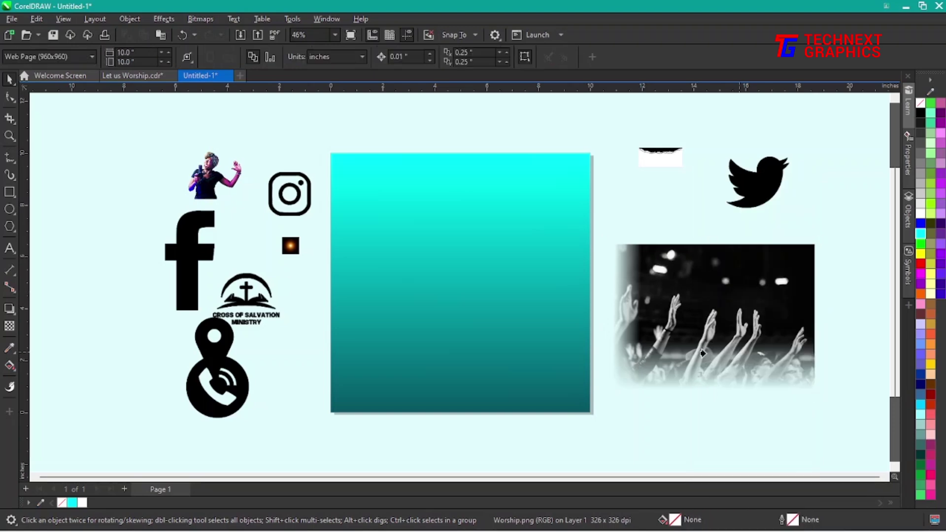
pyautogui.click(389, 280)
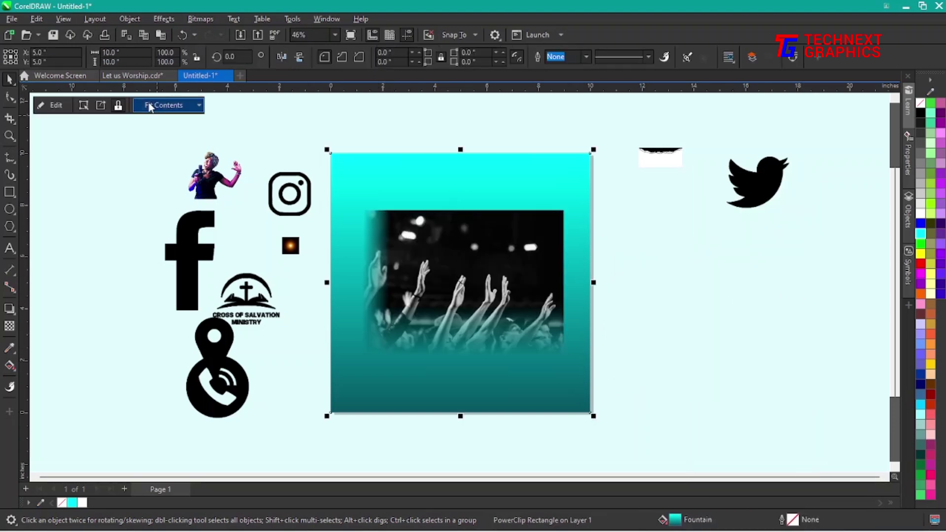
# Step: Edit the PowerClip contents, enlarging the crowd photo to about 10.7 inches wide and positioning it across the upper page
pyautogui.click(40, 105)
pyautogui.click(474, 287)
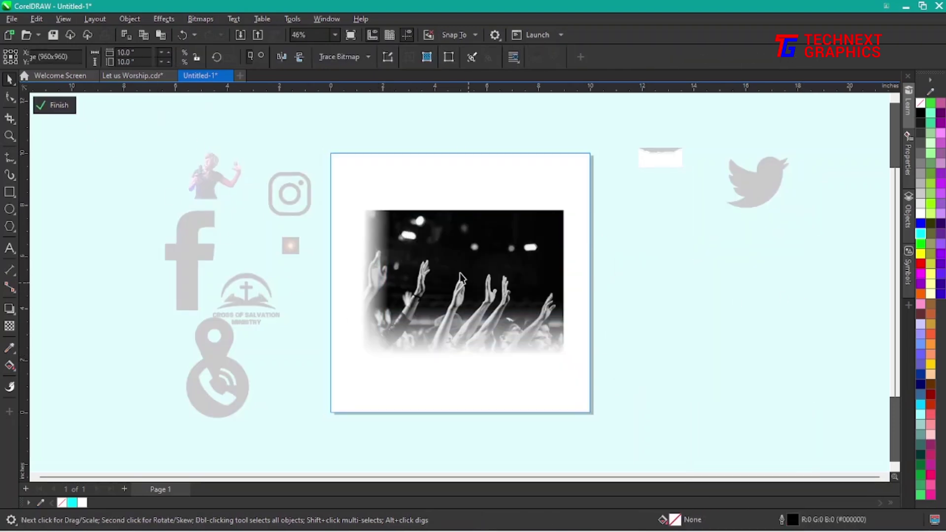
pyautogui.moveTo(474, 286)
pyautogui.mouseDown()
pyautogui.moveTo(431, 230)
pyautogui.moveTo(442, 228)
pyautogui.mouseUp()
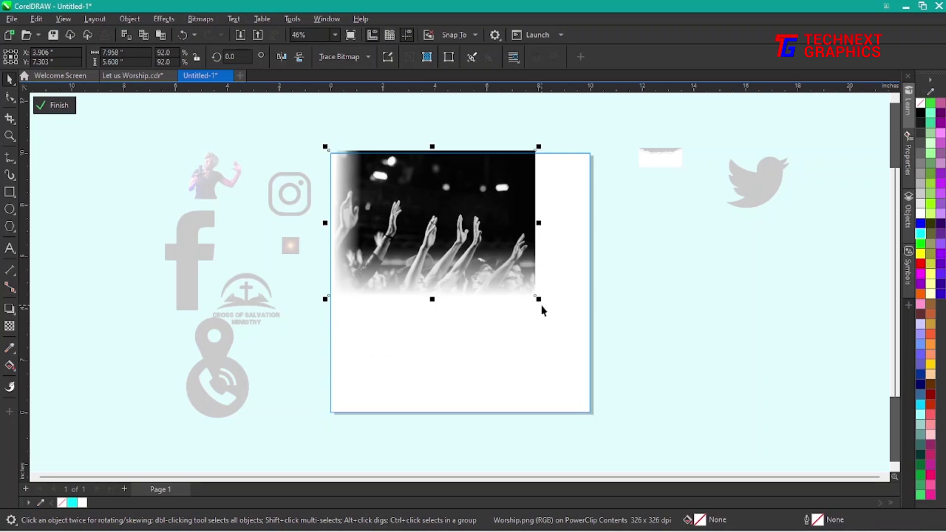
pyautogui.moveTo(545, 310); pyautogui.dragTo(594, 326)
pyautogui.moveTo(505, 250)
pyautogui.mouseDown()
pyautogui.moveTo(487, 248)
pyautogui.moveTo(507, 254)
pyautogui.mouseUp()
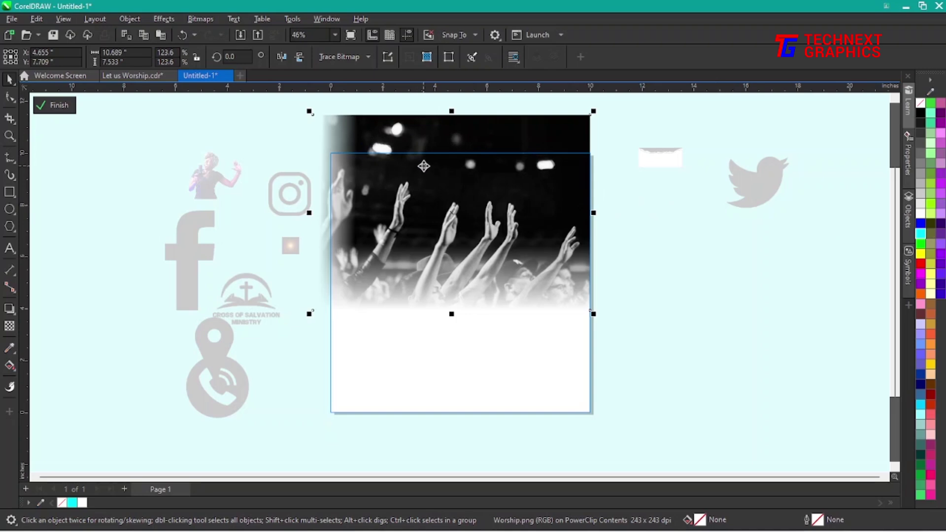
# Step: Set the crowd photo's transparency merge mode to Screen and finish editing the PowerClip
pyautogui.click(9, 326)
pyautogui.click(166, 60)
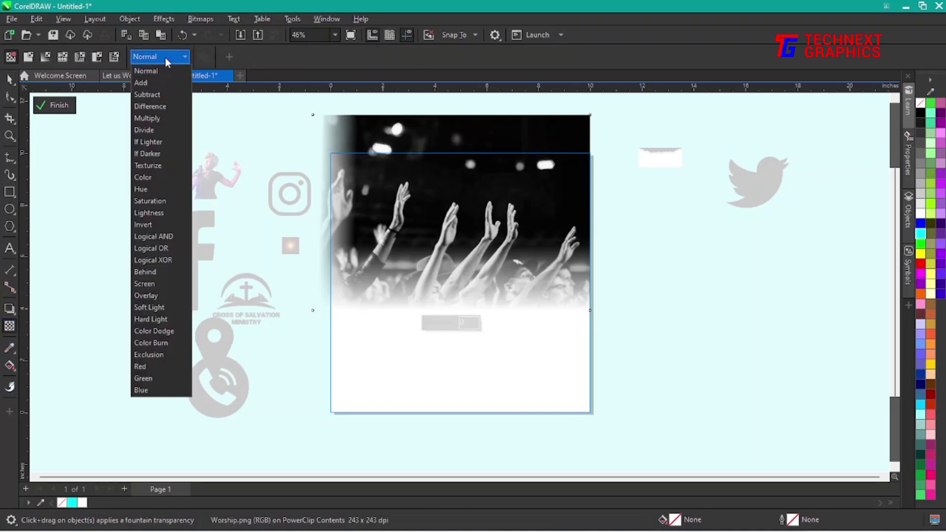
pyautogui.click(171, 286)
pyautogui.click(71, 110)
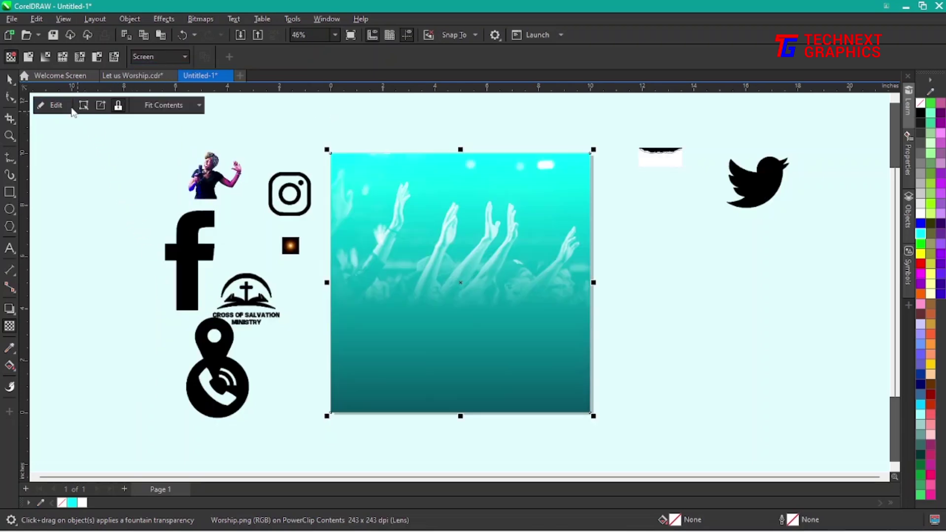
pyautogui.click(659, 269)
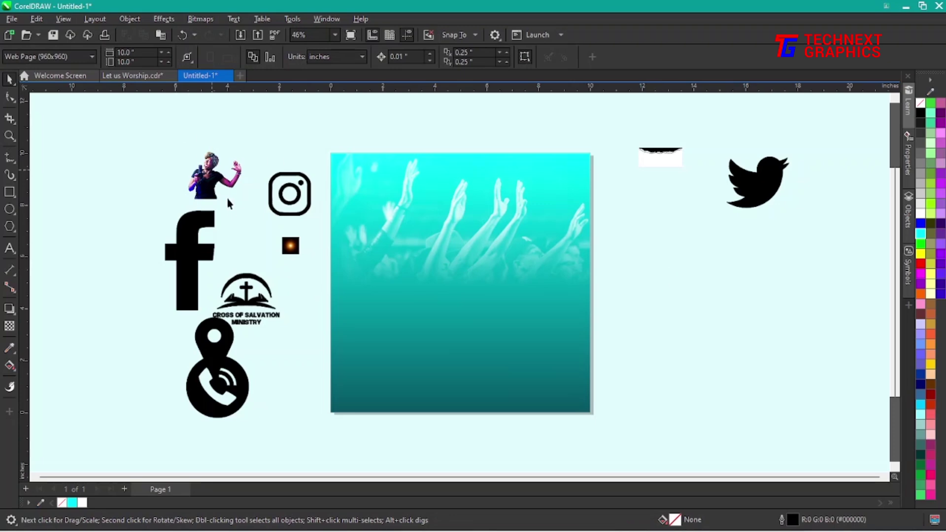
# Step: Move the singer image to the empty area right of the page and enlarge it to about 7.9 inches wide
pyautogui.moveTo(205, 178); pyautogui.dragTo(738, 303)
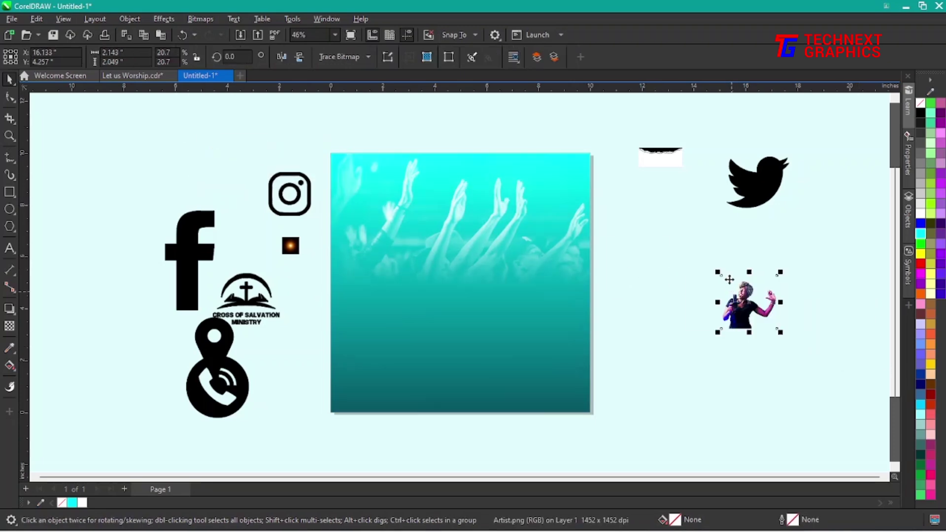
pyautogui.moveTo(719, 272); pyautogui.dragTo(612, 171)
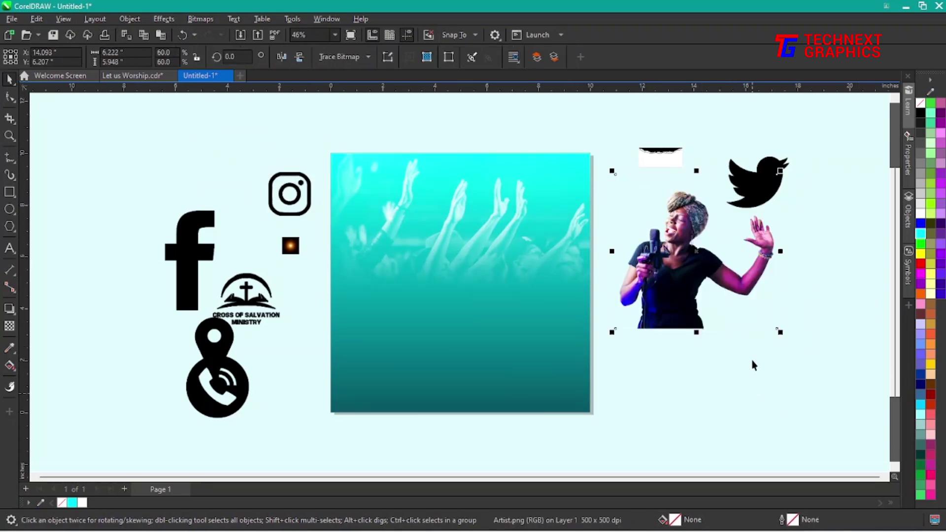
pyautogui.moveTo(782, 333); pyautogui.dragTo(826, 375)
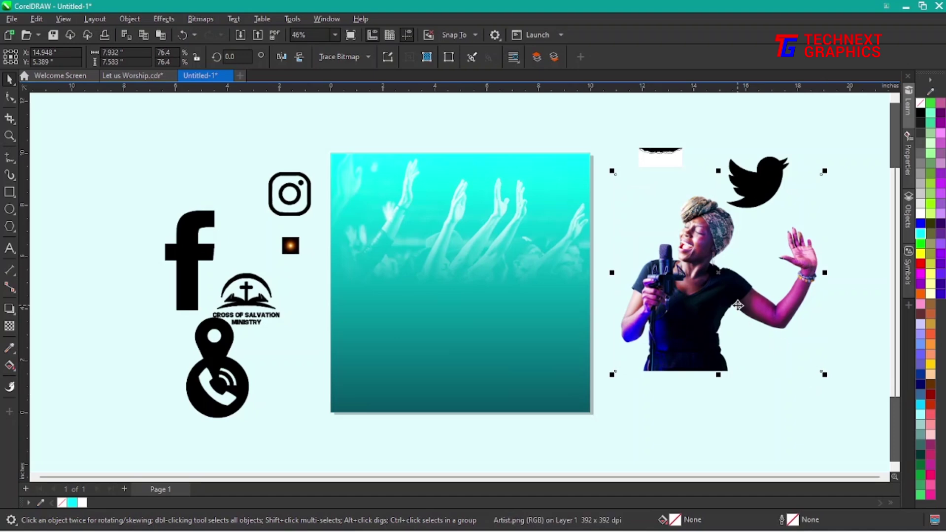
# Step: Place a copy of the singer image on the page and enlarge it to about 9.7 inches wide
pyautogui.moveTo(691, 308); pyautogui.dragTo(501, 308)
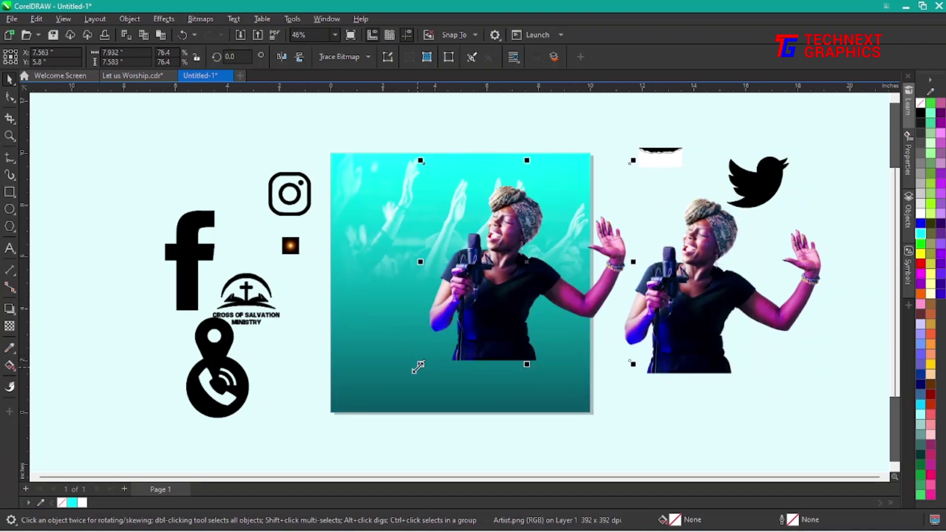
pyautogui.moveTo(418, 367); pyautogui.dragTo(373, 408)
pyautogui.moveTo(636, 322); pyautogui.dragTo(619, 291)
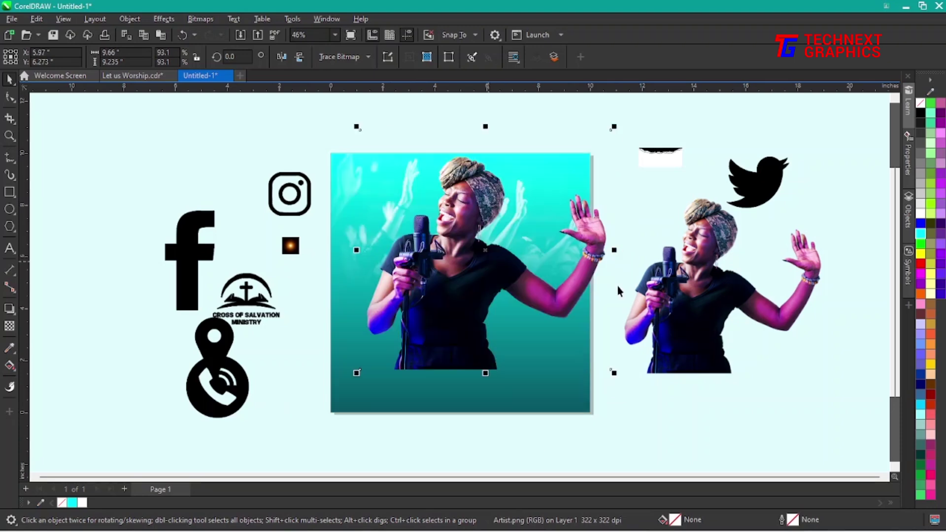
# Step: Convert the singer copy on the page to a 300 dpi RGB 24-bit bitmap with anti-aliasing and a transparent background
pyautogui.click(200, 18)
pyautogui.click(224, 35)
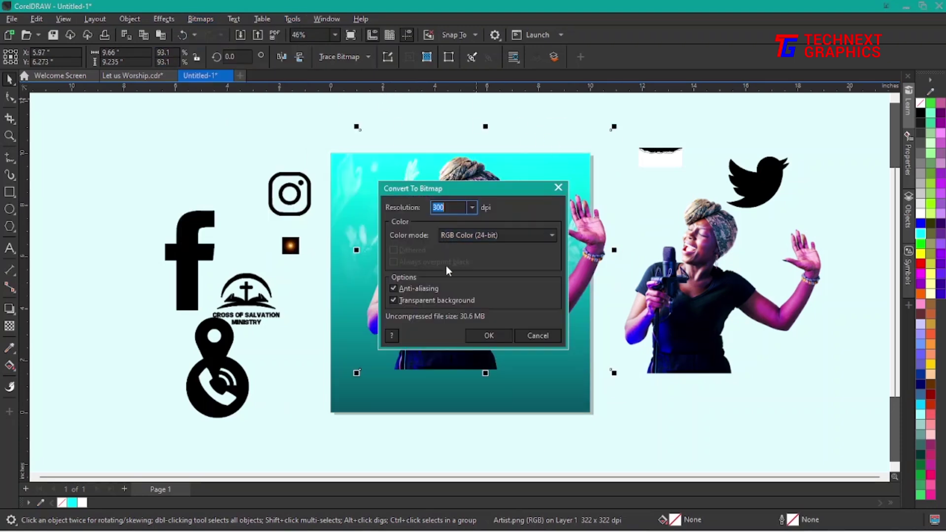
pyautogui.click(489, 336)
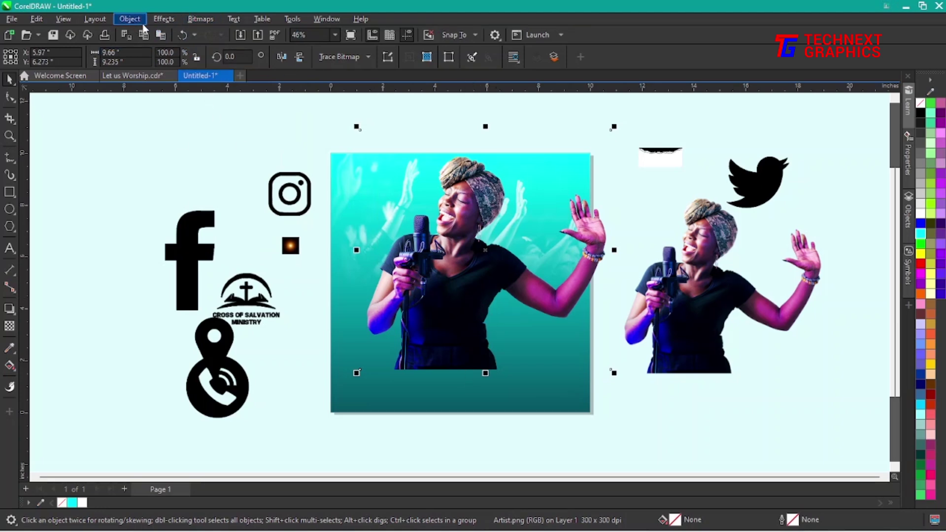
# Step: Convert the singer copy to a 1-bit black-and-white bitmap using Line Art at threshold 128 and place it within the page's upper area
pyautogui.click(193, 21)
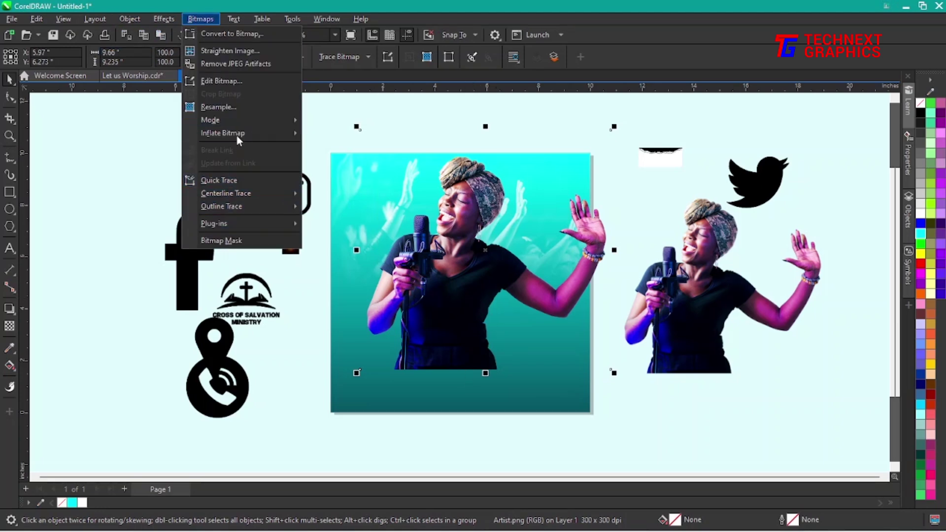
pyautogui.moveTo(216, 120)
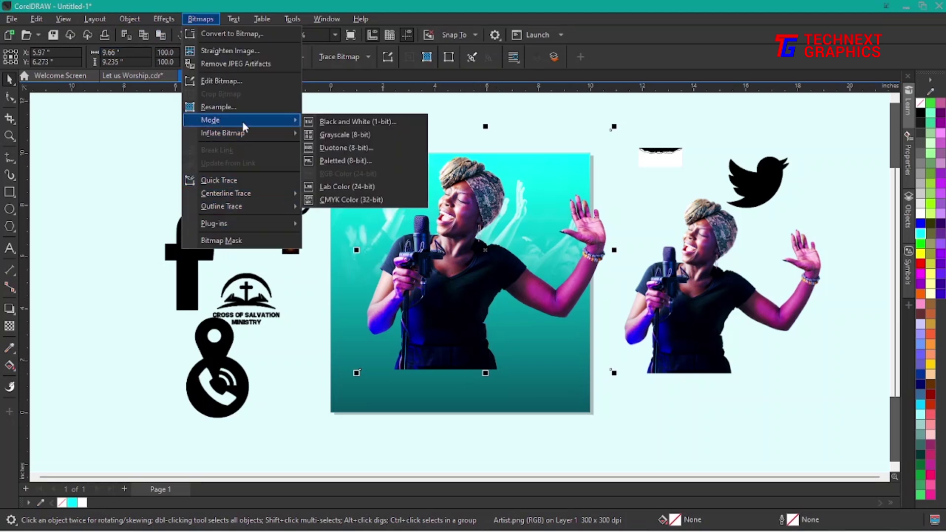
pyautogui.click(365, 123)
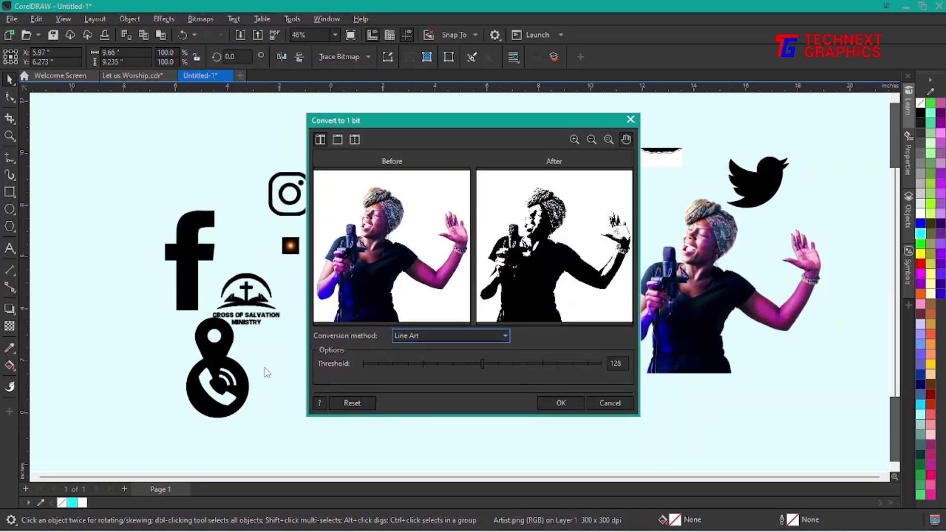
pyautogui.click(564, 406)
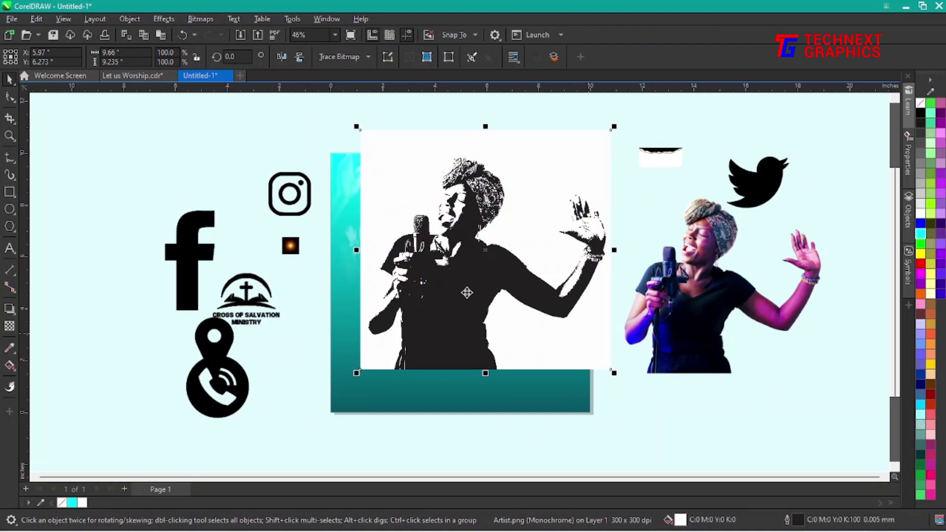
pyautogui.moveTo(473, 282); pyautogui.dragTo(440, 304)
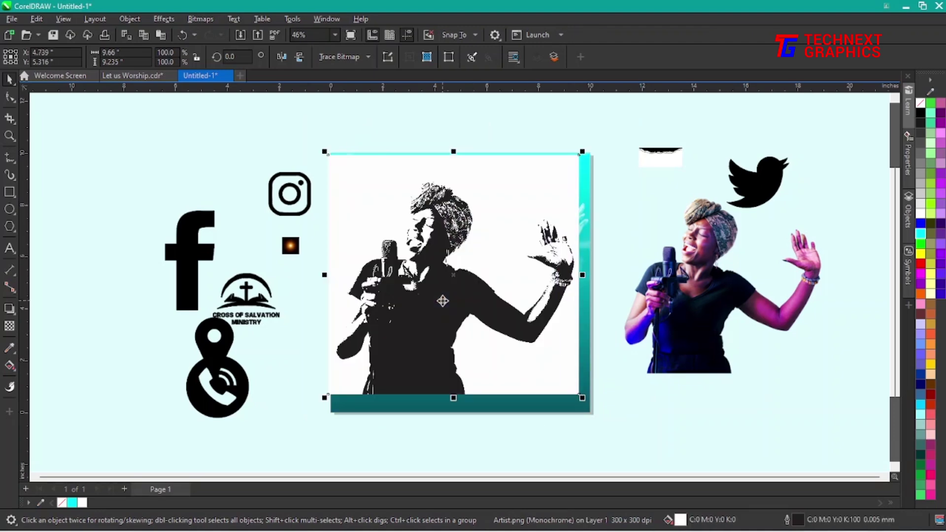
# Step: Outline-trace the black-and-white singer bitmap as Line art with detail 66, smoothing 25 and the background colour removed automatically
pyautogui.click(372, 57)
pyautogui.moveTo(374, 101)
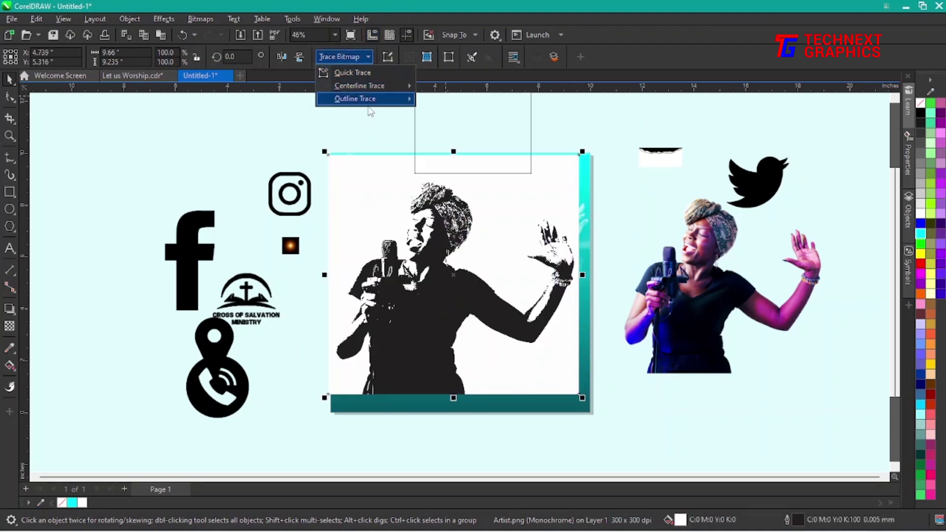
pyautogui.click(435, 100)
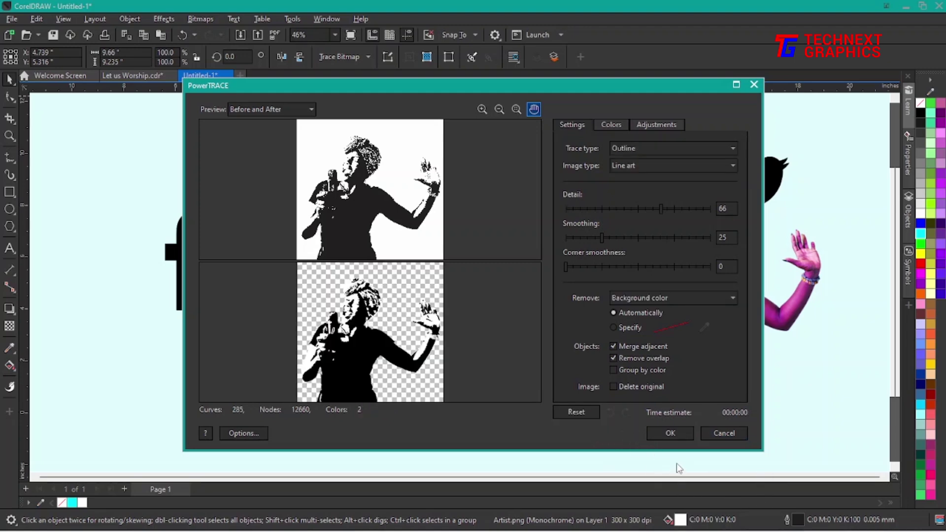
pyautogui.click(670, 433)
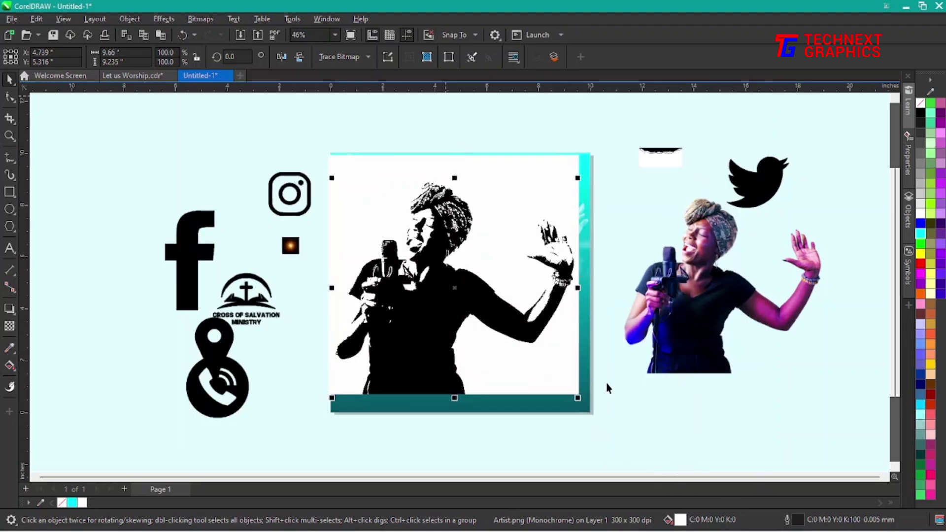
# Step: Move the traced singer off the page and delete the monochrome bitmap left behind
pyautogui.click(548, 373)
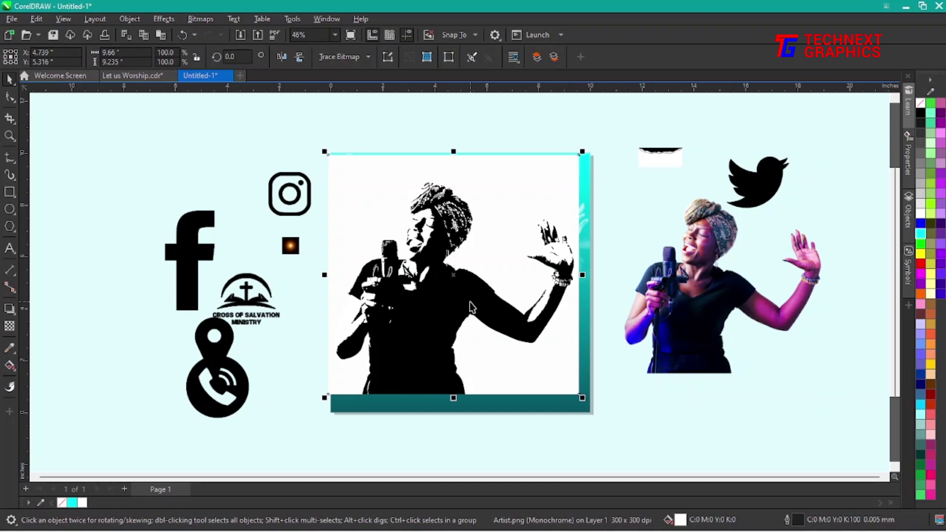
pyautogui.moveTo(471, 308); pyautogui.dragTo(727, 298)
pyautogui.click(449, 315)
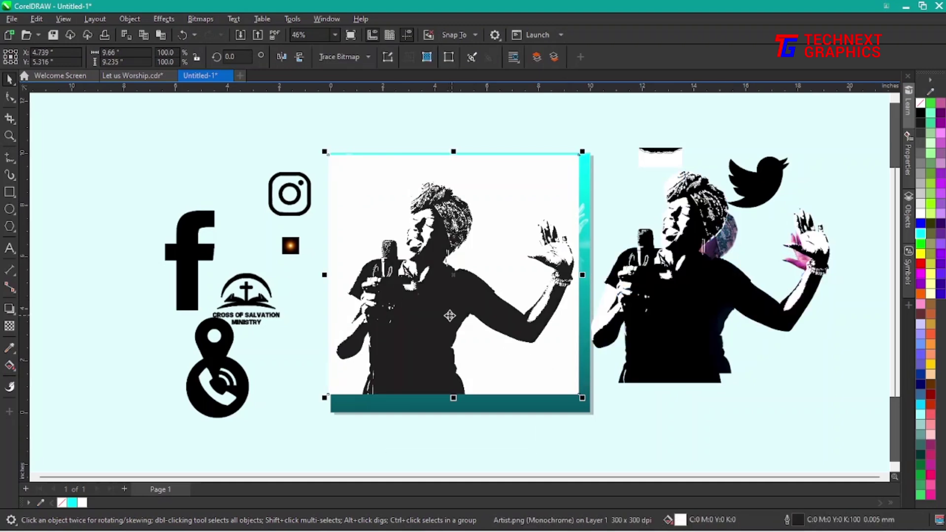
pyautogui.press('Delete')
# Step: Bring the traced singer back onto the page, mirror it horizontally and position it over the page's lower-left edge
pyautogui.moveTo(711, 301)
pyautogui.mouseDown()
pyautogui.moveTo(412, 261)
pyautogui.moveTo(433, 277)
pyautogui.mouseUp()
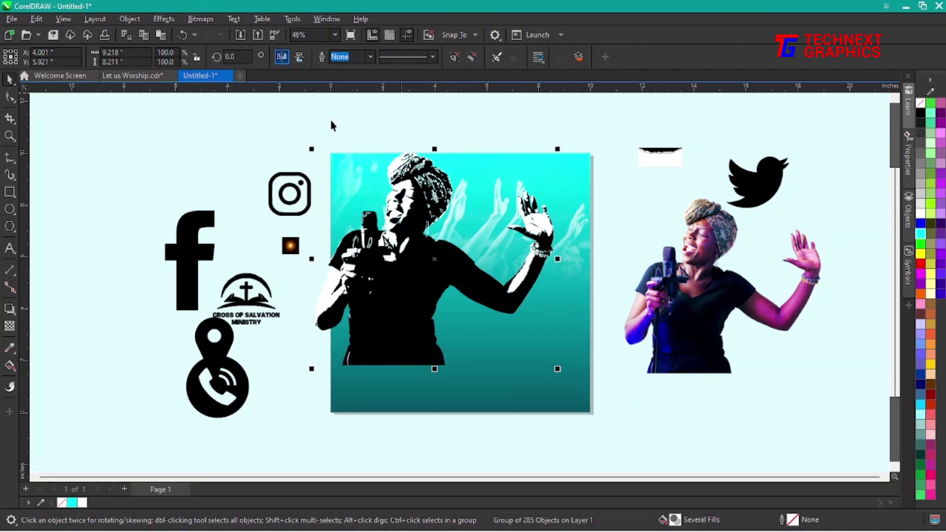
pyautogui.click(281, 56)
pyautogui.moveTo(487, 241)
pyautogui.mouseDown()
pyautogui.moveTo(389, 304)
pyautogui.moveTo(391, 289)
pyautogui.mouseUp()
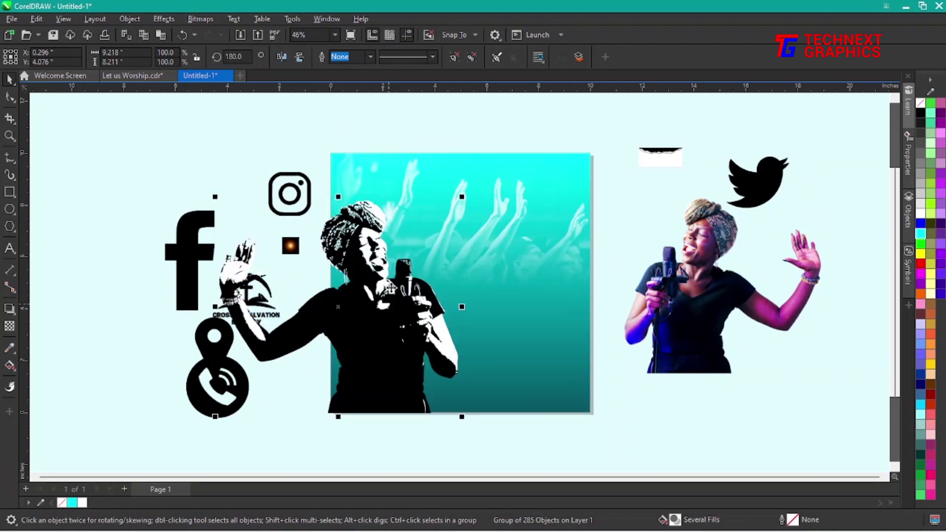
# Step: PowerClip the mirrored singer trace inside the teal background square
pyautogui.rightClick(389, 290)
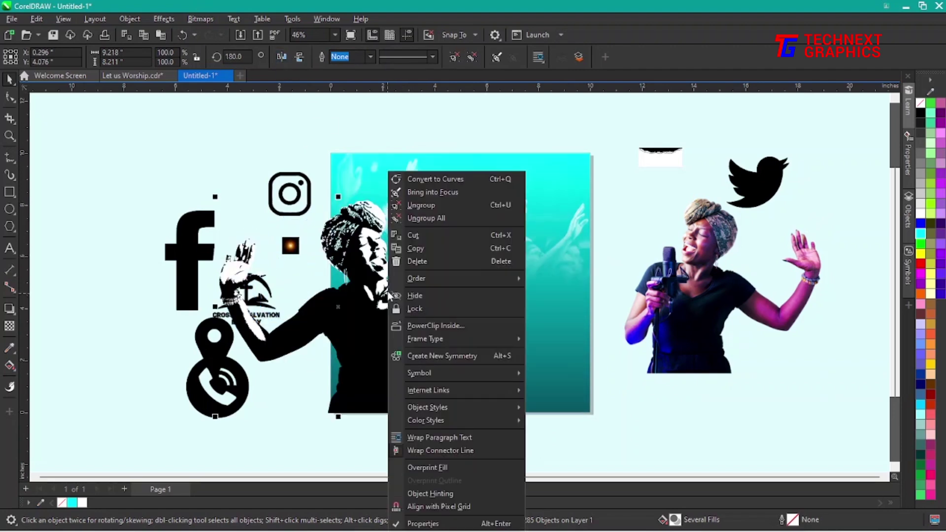
pyautogui.click(452, 326)
pyautogui.click(561, 326)
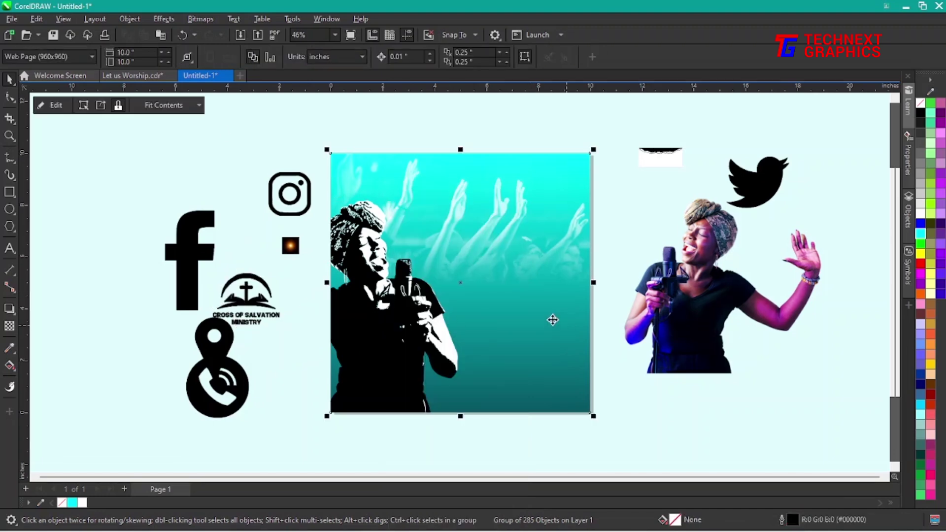
# Step: Open the PowerClip contents, enlarge the singer trace to about 10.9 inches wide and fit it to the page height along the left edge
pyautogui.click(54, 105)
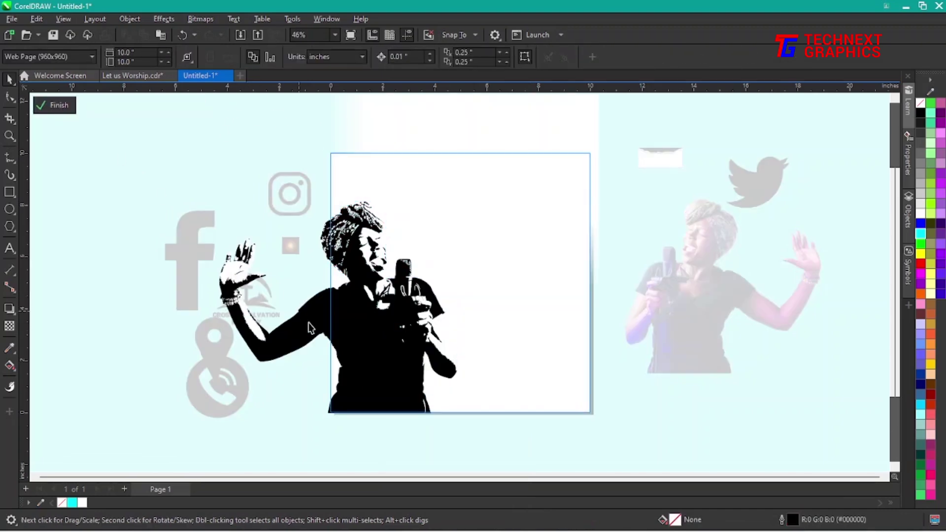
pyautogui.moveTo(365, 332); pyautogui.dragTo(382, 291)
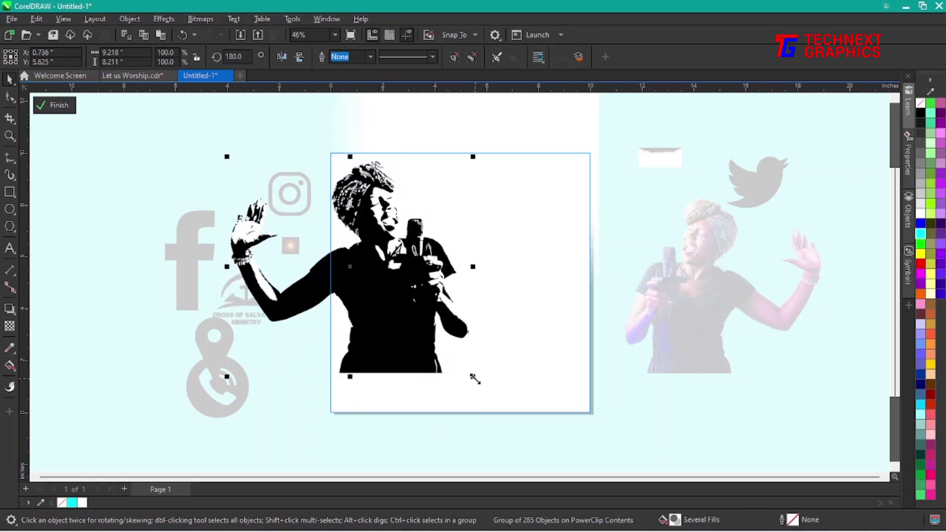
pyautogui.moveTo(474, 378); pyautogui.dragTo(522, 438)
pyautogui.moveTo(424, 296); pyautogui.dragTo(402, 289)
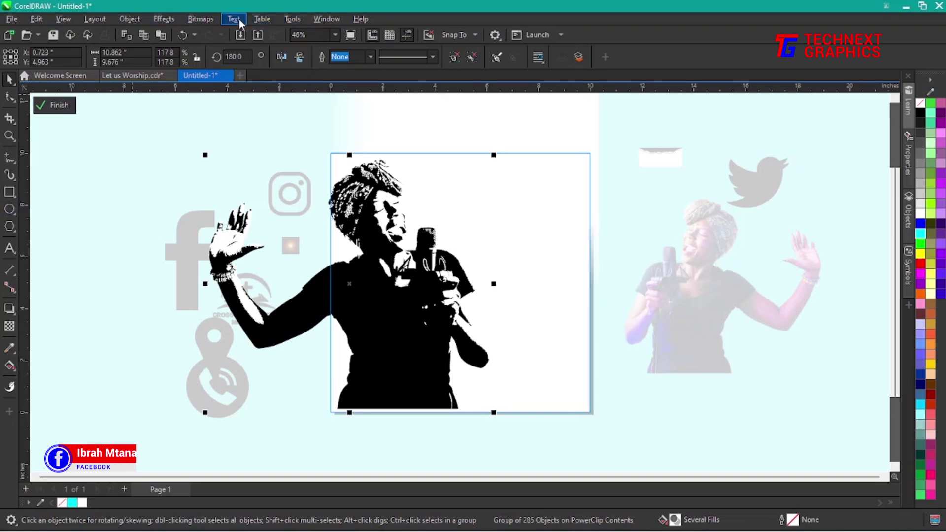
# Step: Convert the singer trace to a 300 dpi RGB 24-bit bitmap with anti-aliasing and a transparent background
pyautogui.click(201, 19)
pyautogui.click(218, 31)
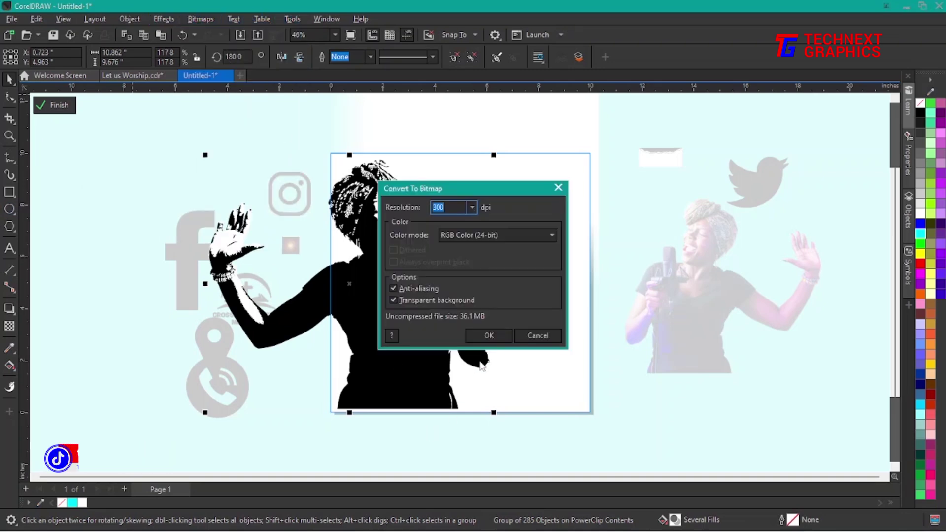
pyautogui.click(486, 336)
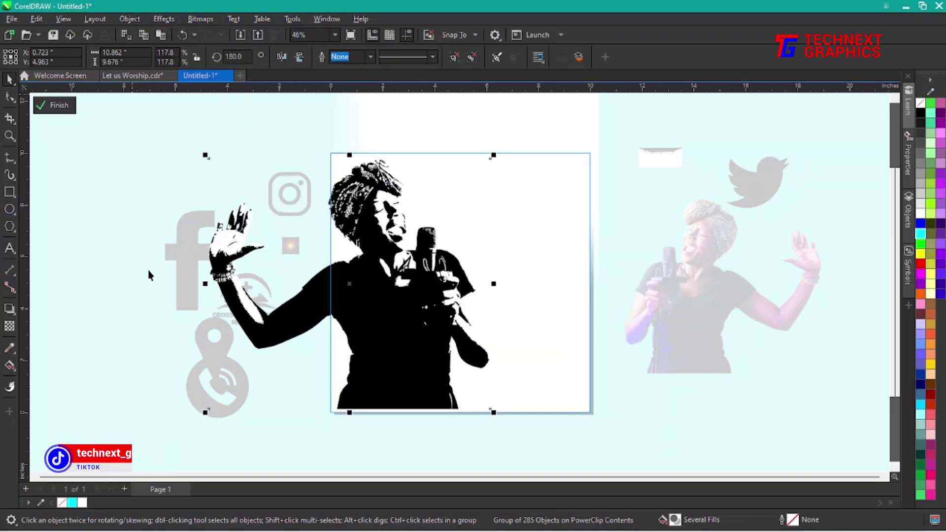
# Step: Fade out the lower body of the singer silhouette with a vertical linear fountain transparency and set its merge mode to Add
pyautogui.click(9, 326)
pyautogui.moveTo(400, 347); pyautogui.dragTo(402, 400)
pyautogui.moveTo(400, 346); pyautogui.dragTo(402, 327)
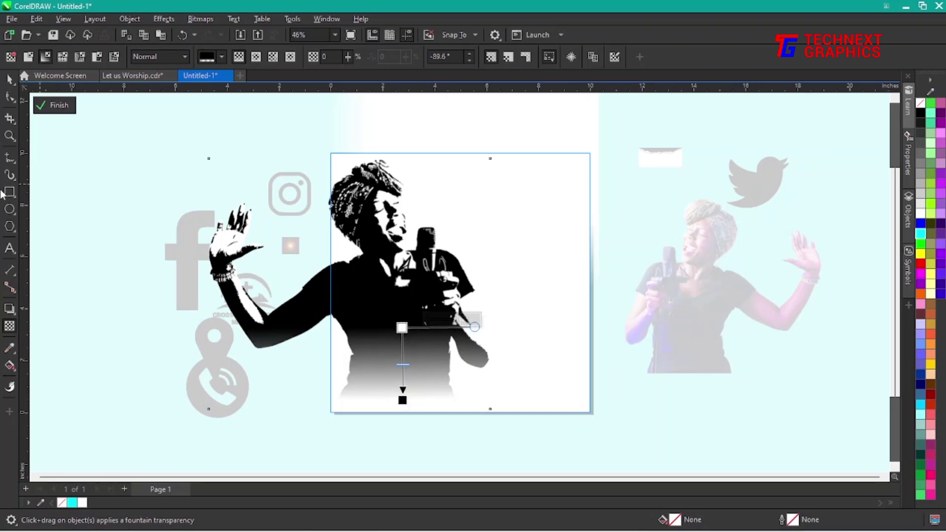
pyautogui.click(164, 57)
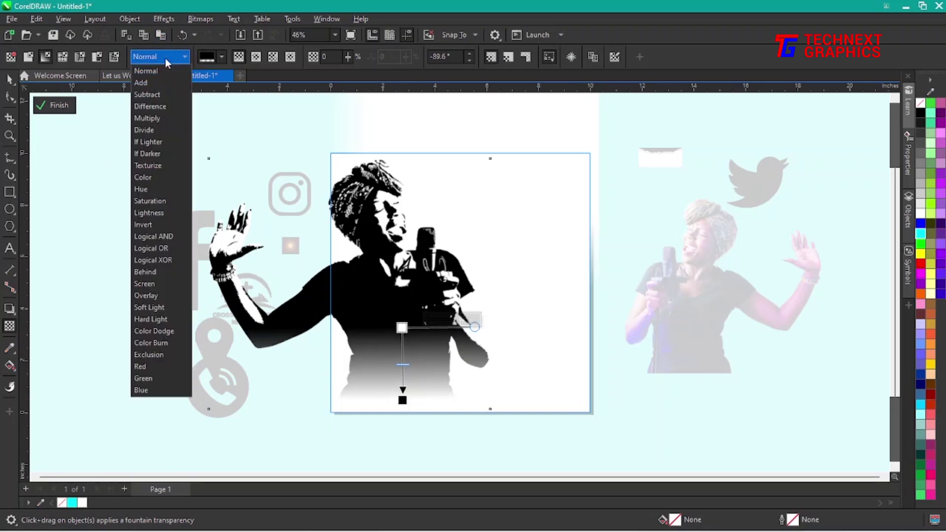
pyautogui.click(151, 84)
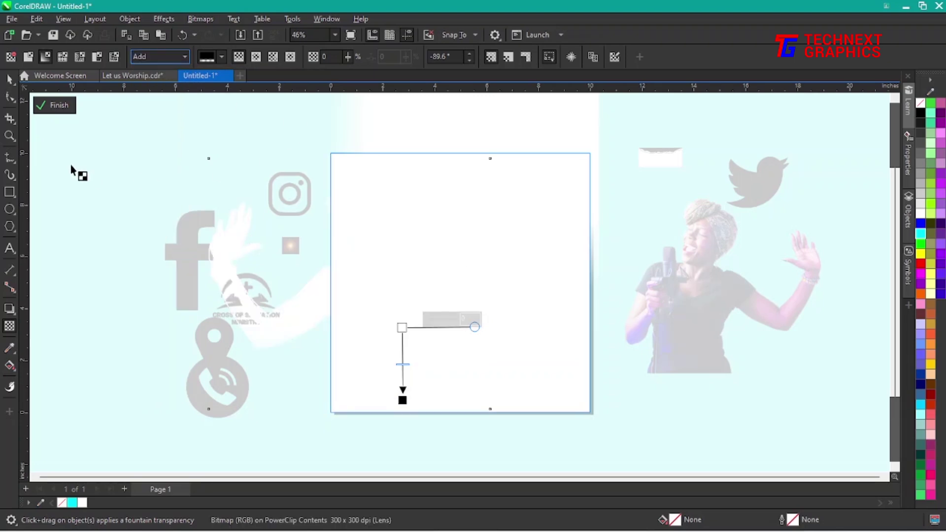
# Step: Finish editing the PowerClip and shift the silhouette left and up, centring it at about X 0.05, Y 5.34 inches
pyautogui.click(58, 106)
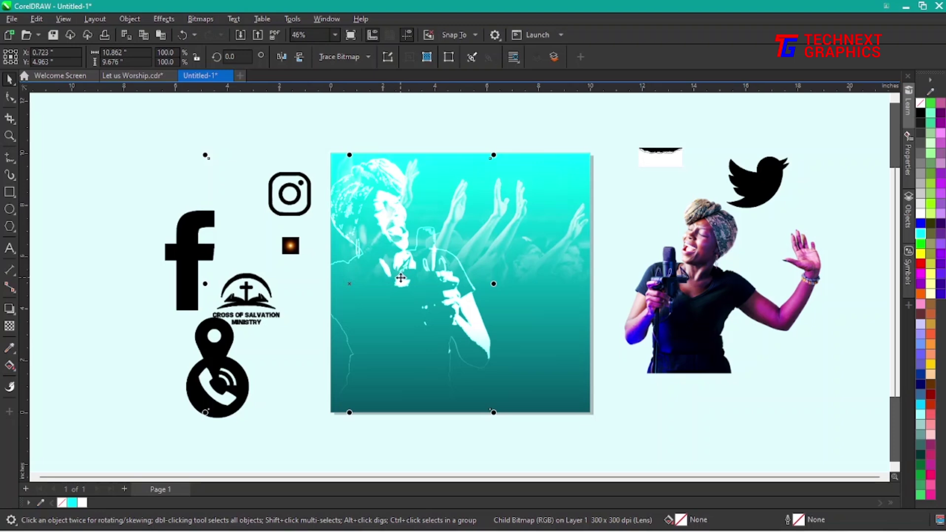
pyautogui.moveTo(347, 285); pyautogui.dragTo(326, 282)
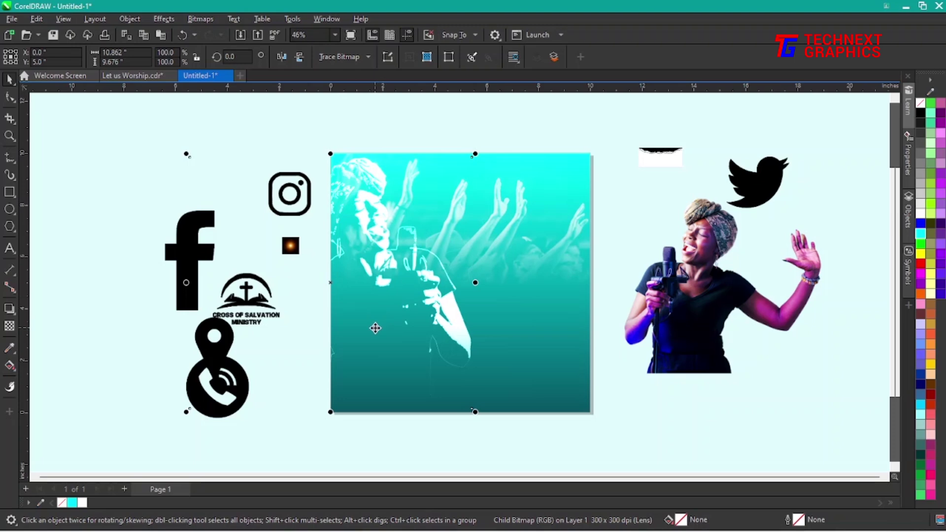
pyautogui.moveTo(376, 325); pyautogui.dragTo(378, 316)
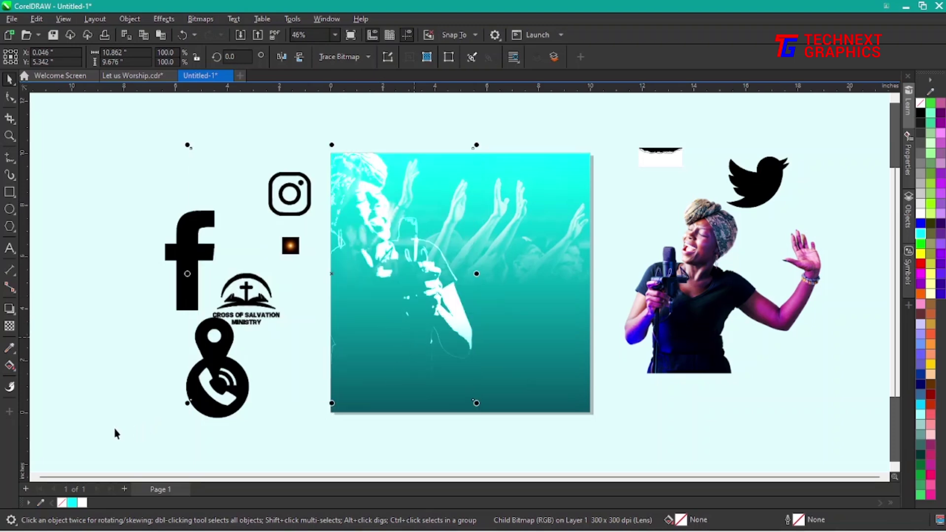
pyautogui.click(10, 330)
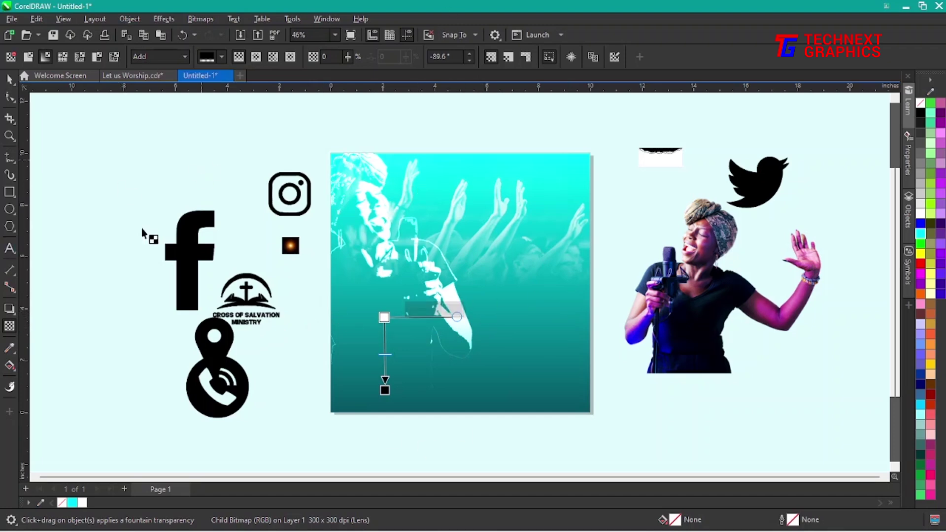
pyautogui.click(15, 83)
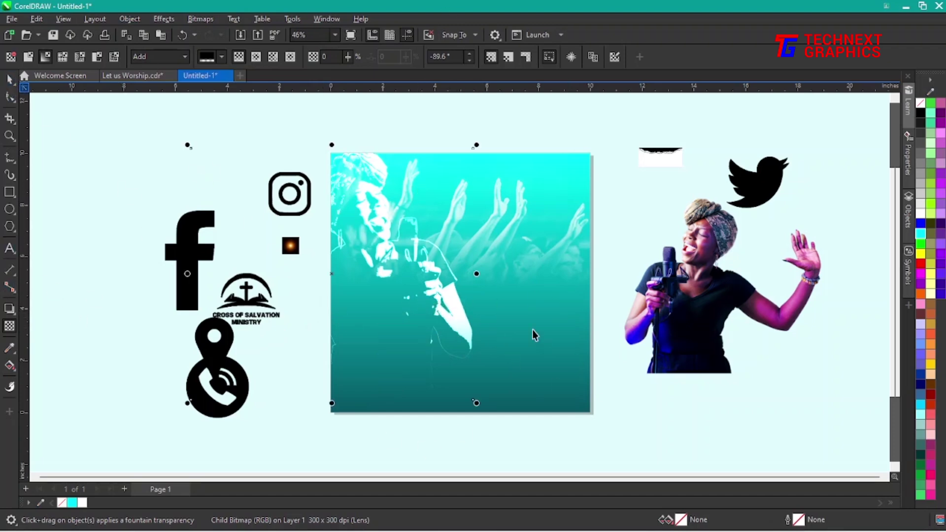
pyautogui.click(708, 406)
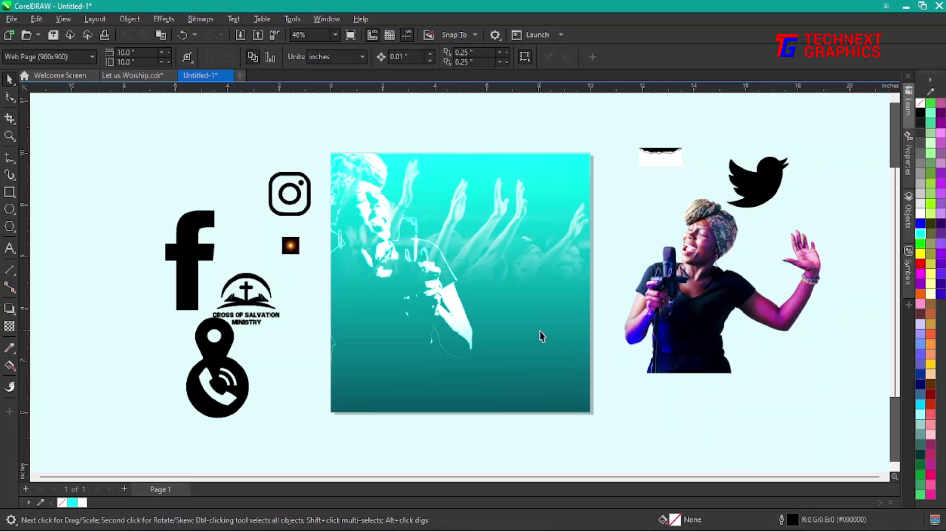
# Step: Reopen the background's PowerClip contents and set the singer silhouette's transparency merge mode to Normal
pyautogui.click(539, 331)
pyautogui.click(55, 105)
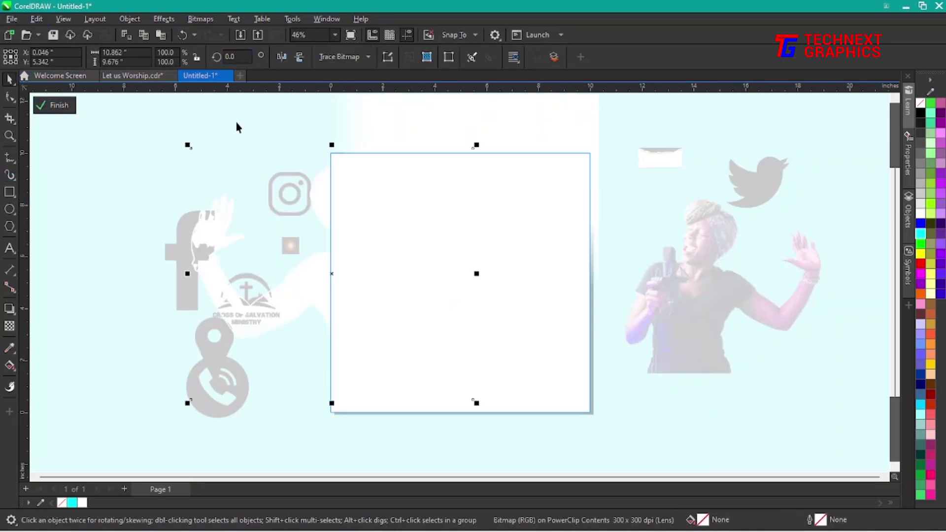
pyautogui.click(10, 325)
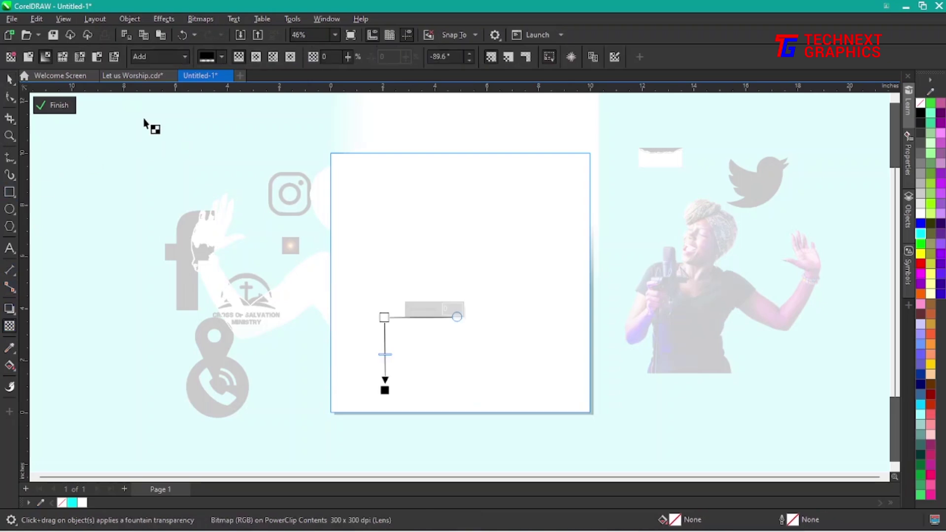
pyautogui.click(165, 57)
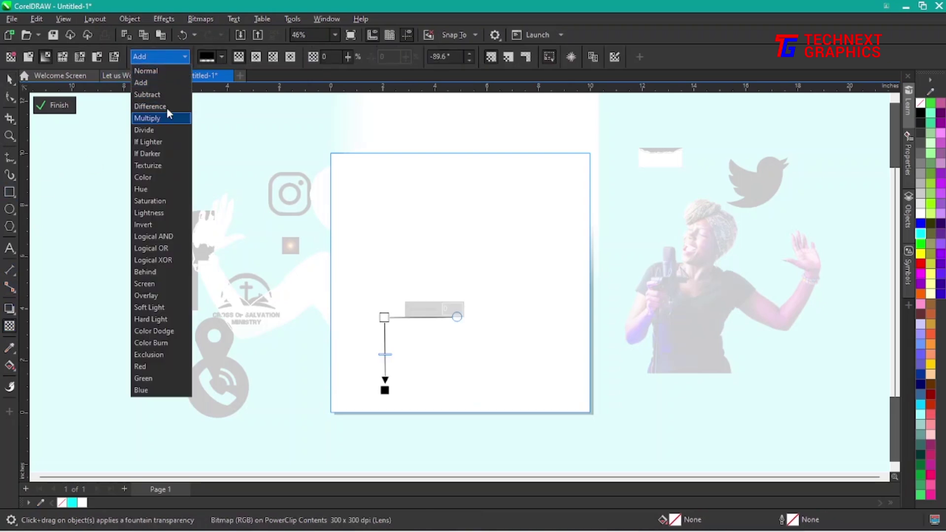
pyautogui.click(165, 72)
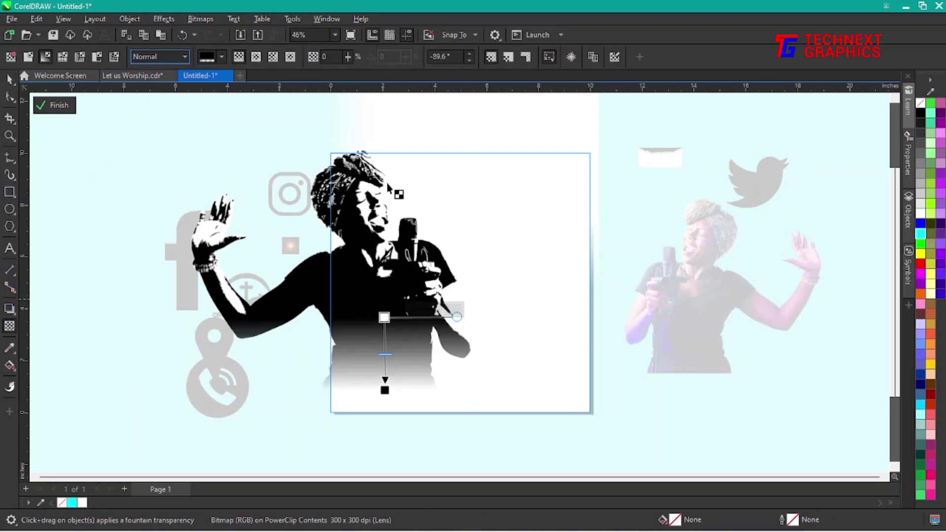
# Step: Convert the faded silhouette to a 300 dpi RGB 24-bit bitmap with a transparent background to bake in its fountain transparency
pyautogui.click(211, 19)
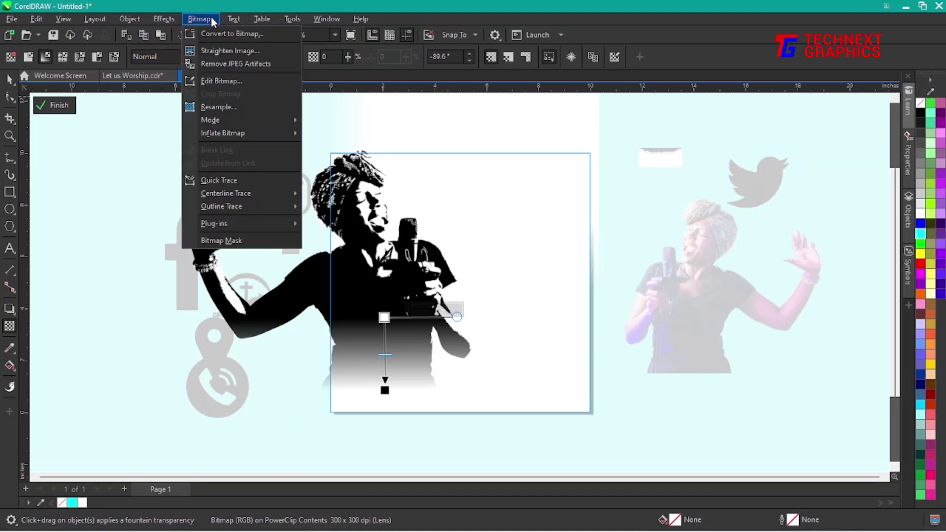
pyautogui.click(218, 31)
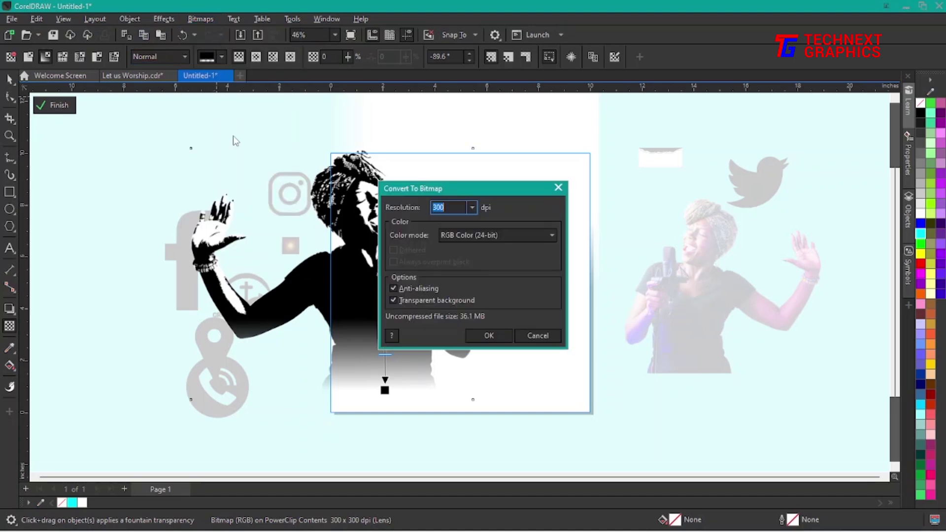
pyautogui.click(490, 335)
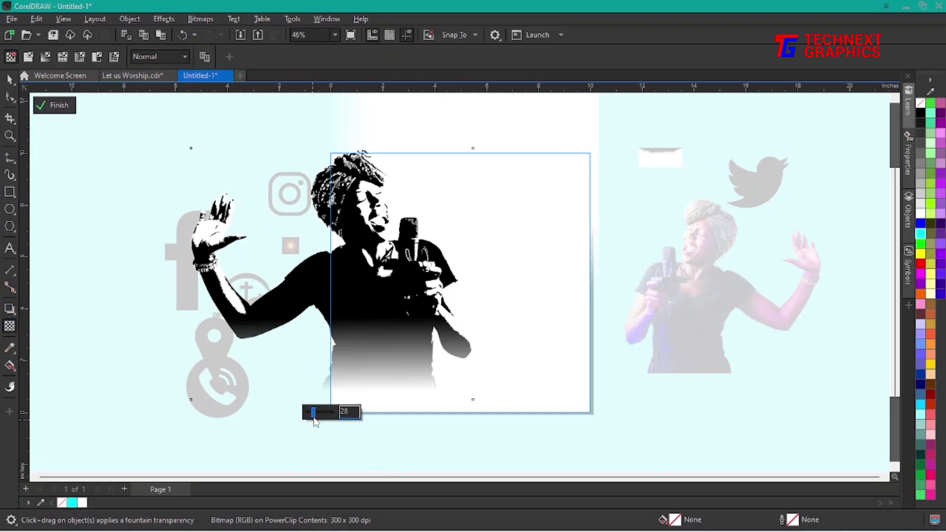
# Step: Give the silhouette bitmap a uniform transparency of 45, set its merge mode to Add, and finish editing the PowerClip
pyautogui.moveTo(314, 417); pyautogui.dragTo(319, 417)
pyautogui.click(163, 56)
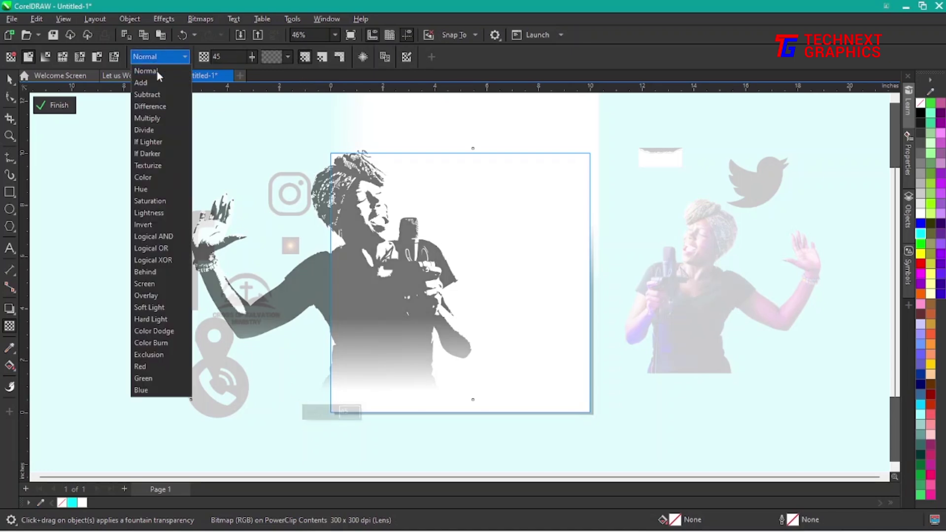
pyautogui.click(156, 84)
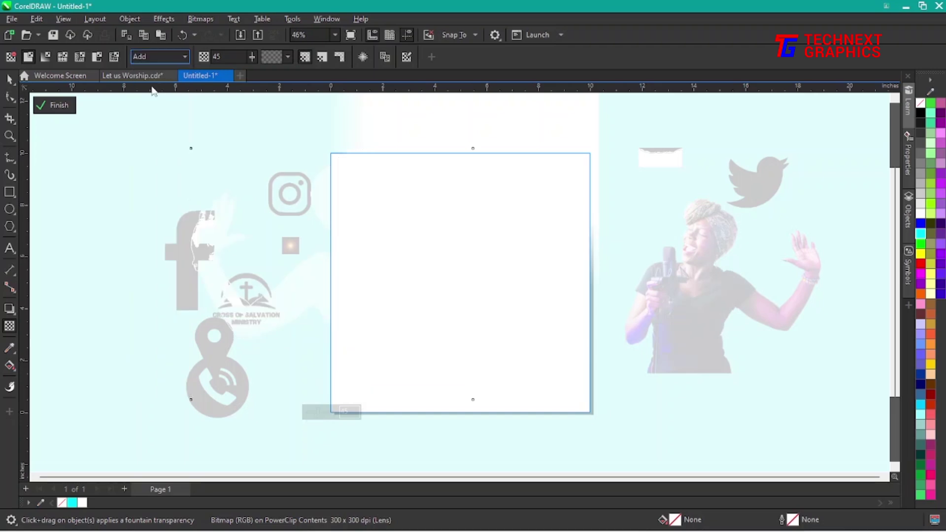
pyautogui.click(59, 106)
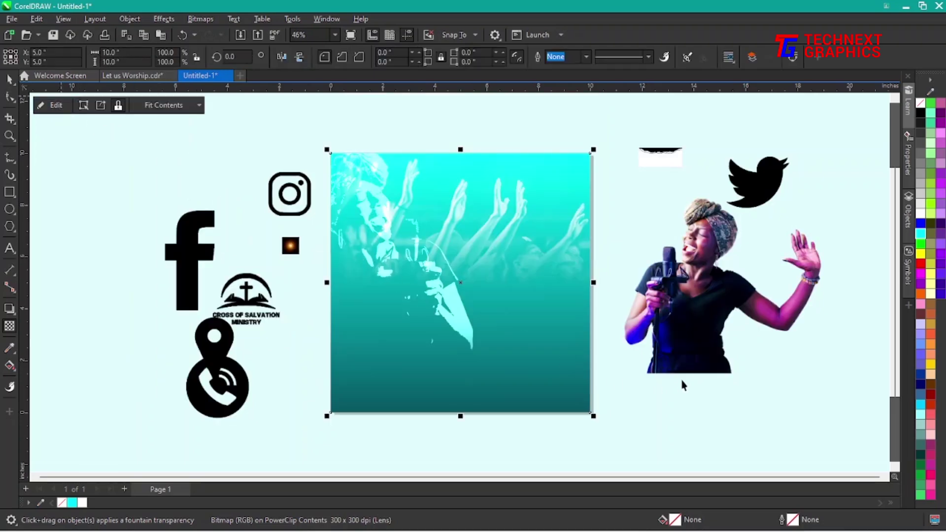
pyautogui.click(677, 401)
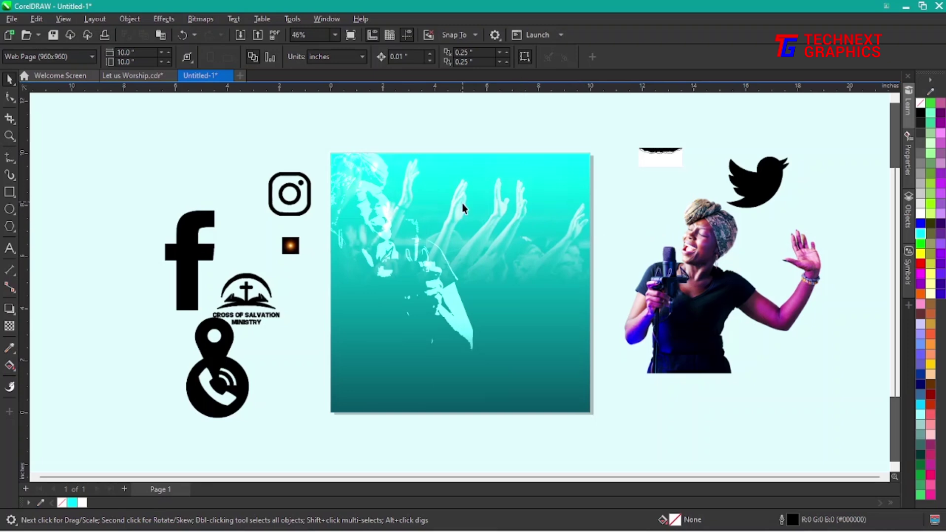
# Step: Move the singer image onto the flyer's right half and enlarge it to about 10.25 × 9.8 inches, its base on the page's lower edge
pyautogui.moveTo(726, 314); pyautogui.dragTo(677, 312)
pyautogui.moveTo(567, 375); pyautogui.dragTo(522, 396)
pyautogui.moveTo(655, 310); pyautogui.dragTo(572, 314)
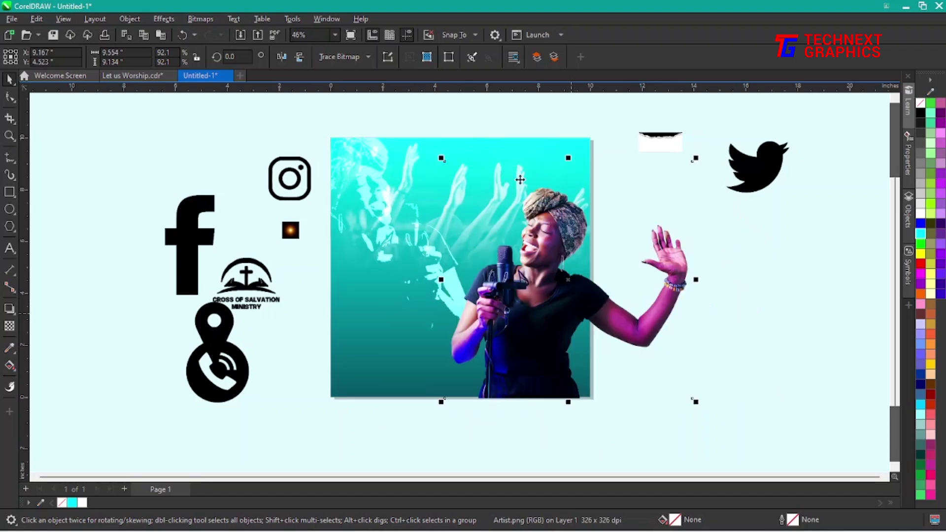
pyautogui.moveTo(440, 157); pyautogui.dragTo(433, 151)
pyautogui.moveTo(540, 318); pyautogui.dragTo(569, 321)
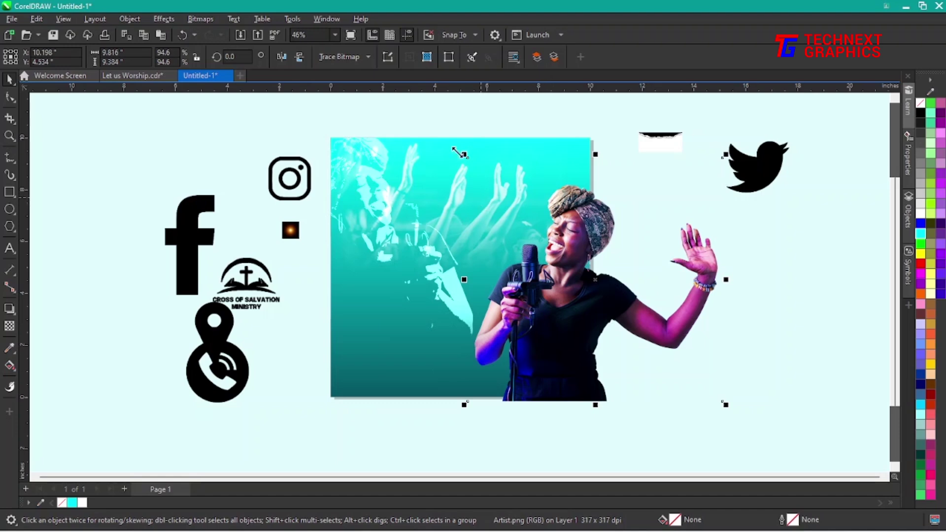
pyautogui.moveTo(466, 156); pyautogui.dragTo(434, 145)
pyautogui.moveTo(594, 262); pyautogui.dragTo(570, 279)
pyautogui.moveTo(552, 315); pyautogui.dragTo(556, 311)
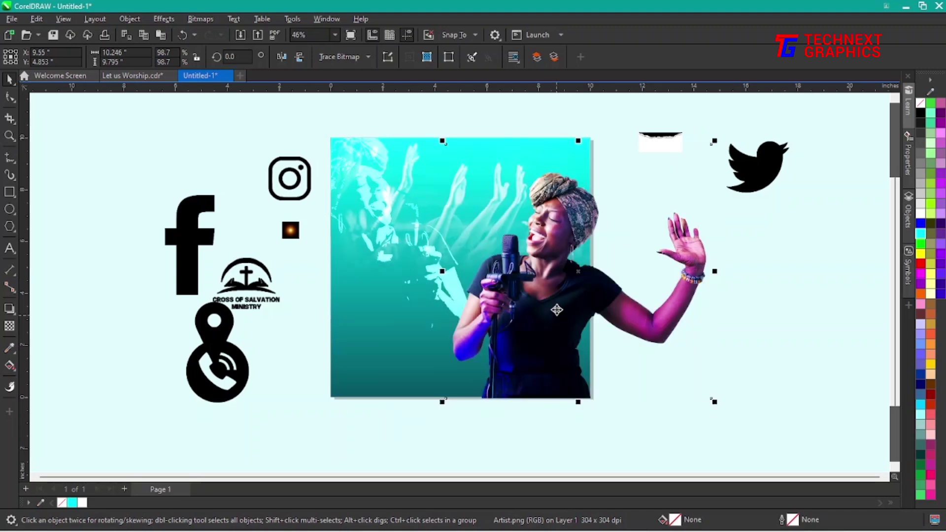
# Step: Place the singer image inside the teal background as a PowerClip
pyautogui.rightClick(561, 310)
pyautogui.click(611, 352)
pyautogui.click(395, 295)
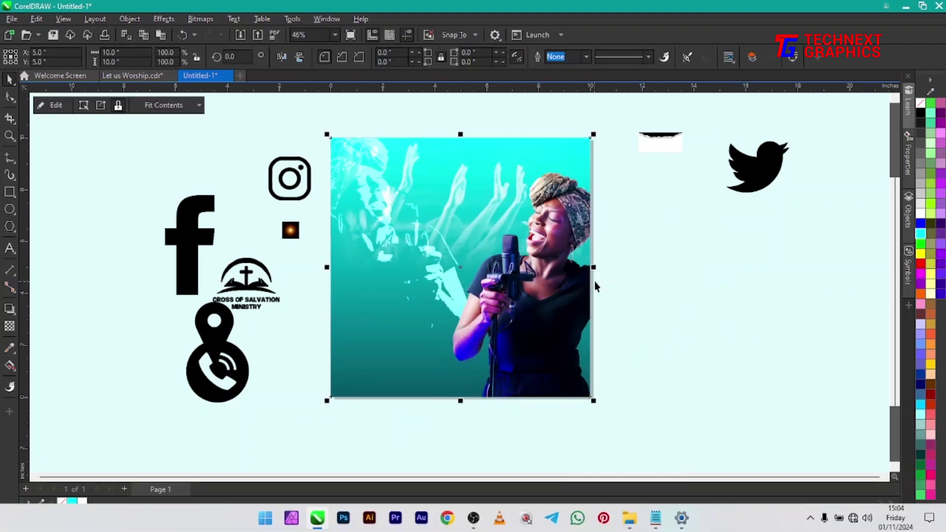
# Step: Reopen the background's PowerClip contents and open the Image Adjustment Lab for the singer image, resetting all its values
pyautogui.click(51, 106)
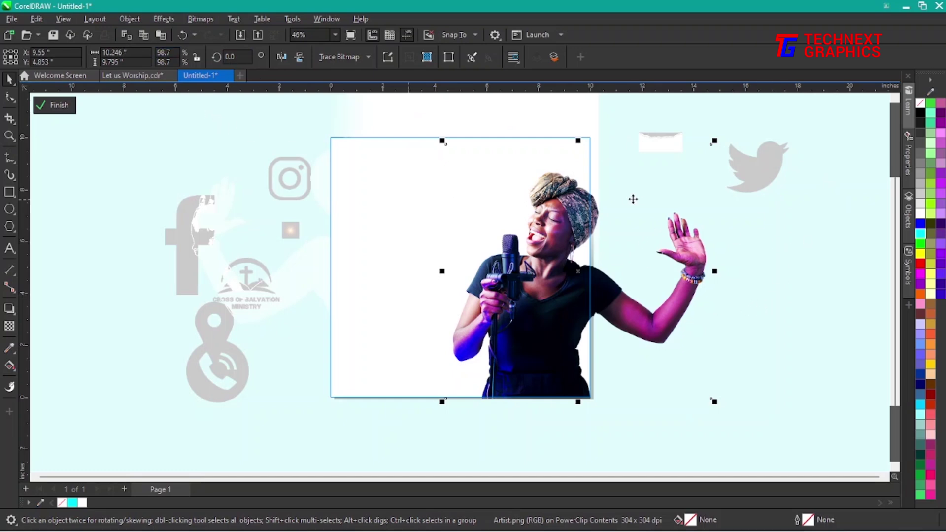
pyautogui.click(157, 22)
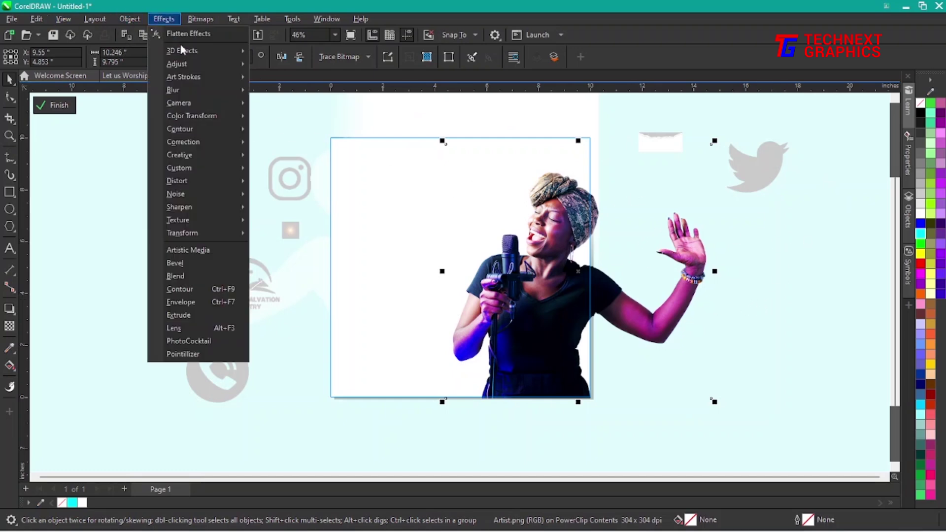
pyautogui.moveTo(189, 66)
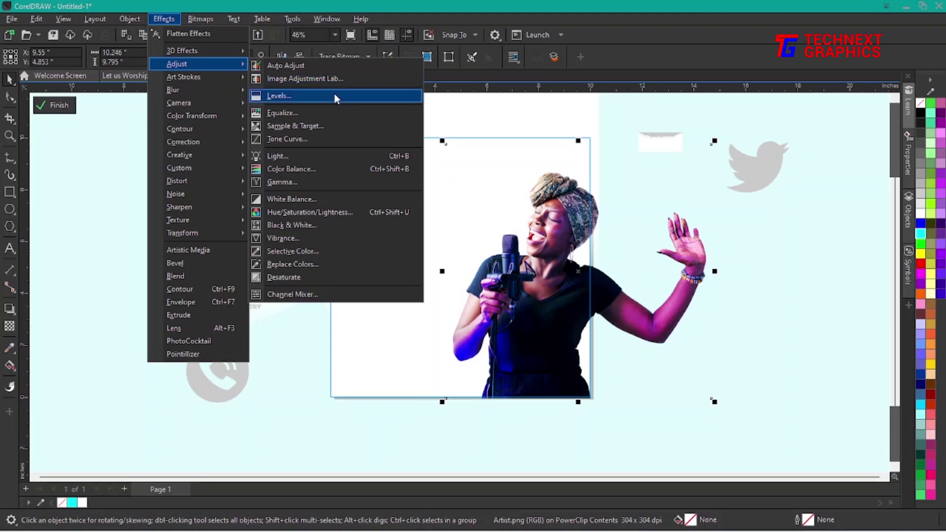
pyautogui.click(350, 81)
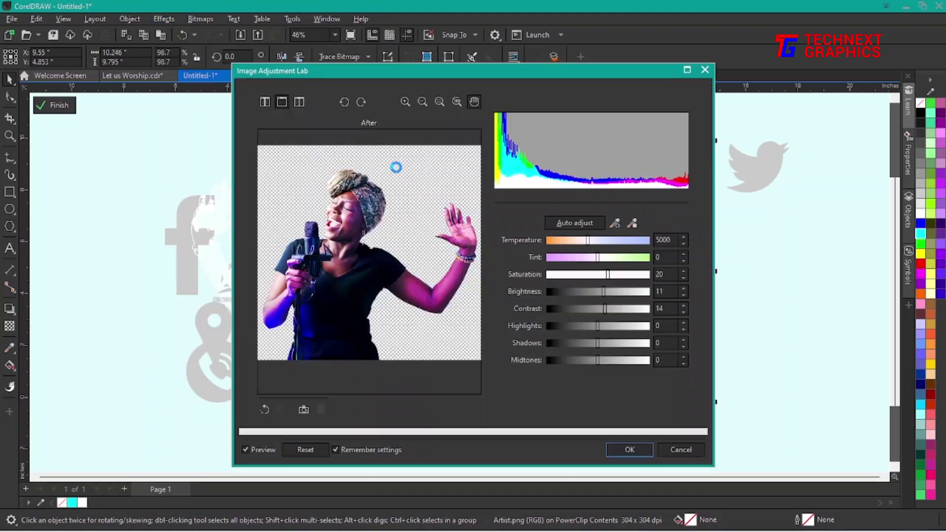
pyautogui.click(310, 449)
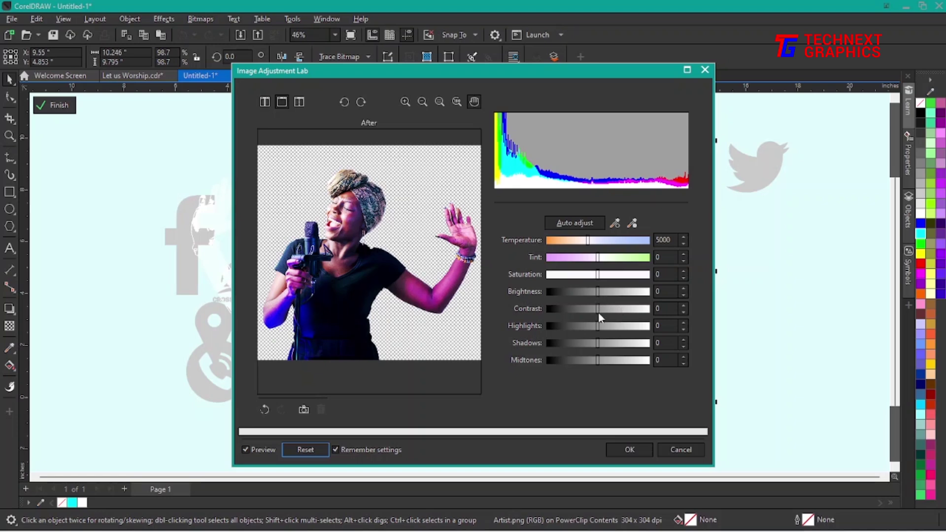
# Step: Apply saturation 11, brightness 8, contrast 27, highlights 6, shadows 9 and midtones 22 to the singer image, and finish editing the PowerClip
pyautogui.moveTo(597, 312); pyautogui.dragTo(605, 311)
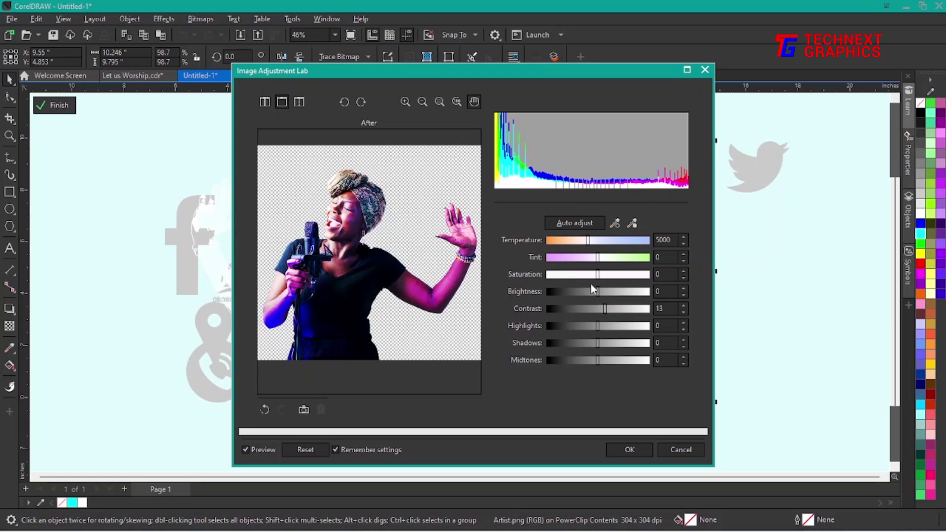
pyautogui.moveTo(597, 276); pyautogui.dragTo(602, 277)
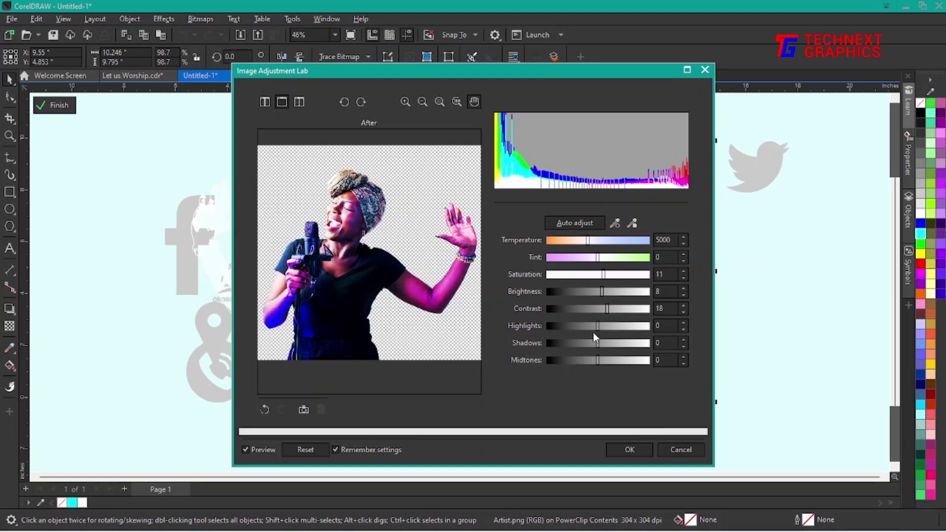
pyautogui.moveTo(597, 326); pyautogui.dragTo(600, 342)
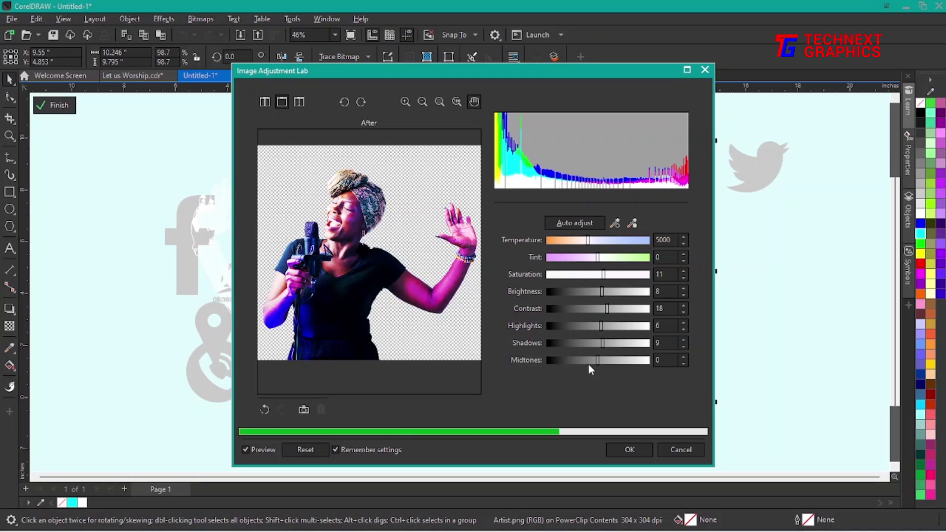
pyautogui.moveTo(600, 360); pyautogui.dragTo(606, 361)
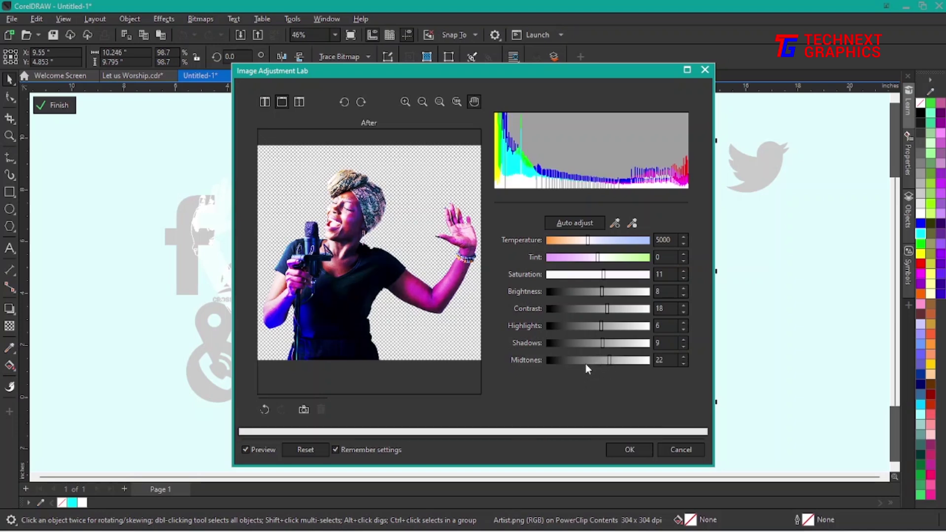
pyautogui.click(608, 308)
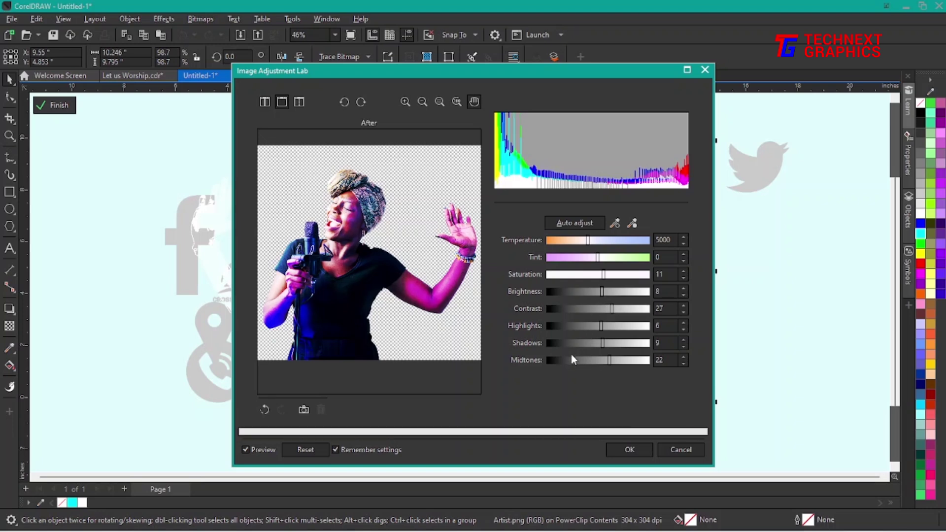
pyautogui.click(634, 448)
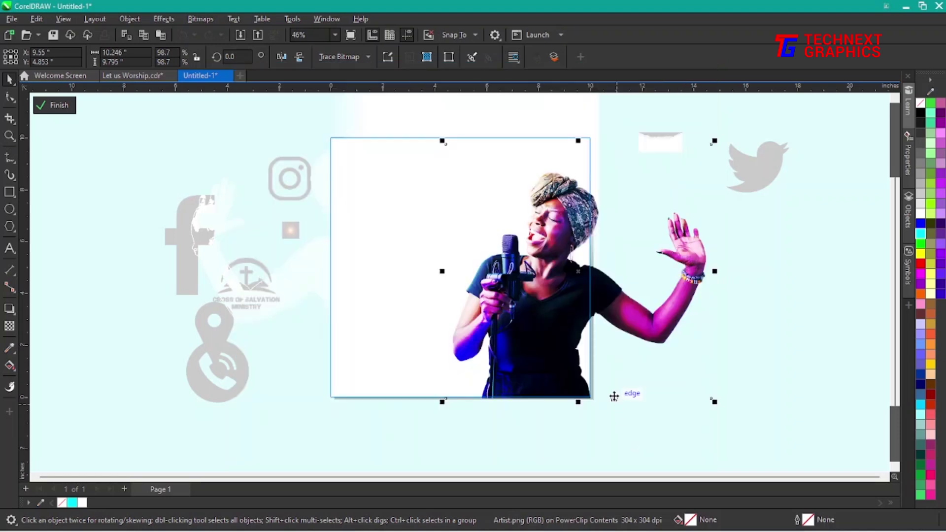
pyautogui.click(60, 105)
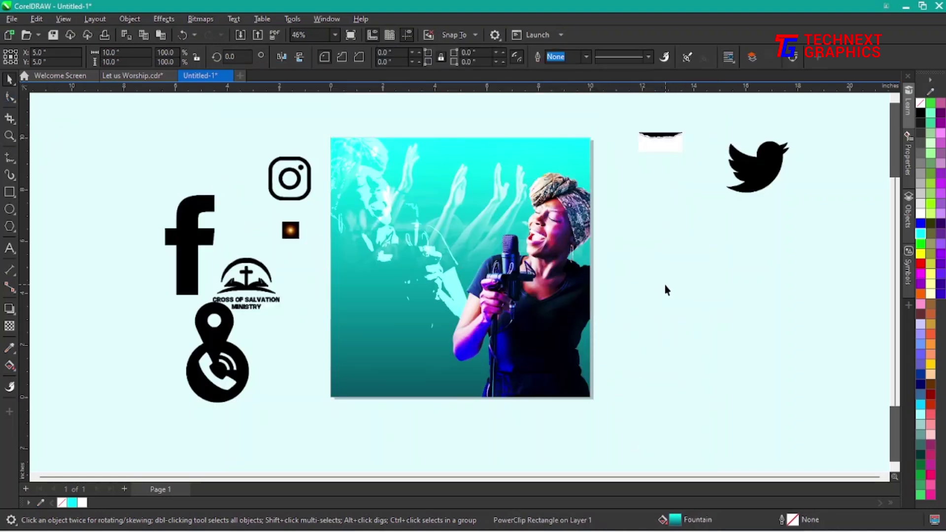
pyautogui.click(664, 290)
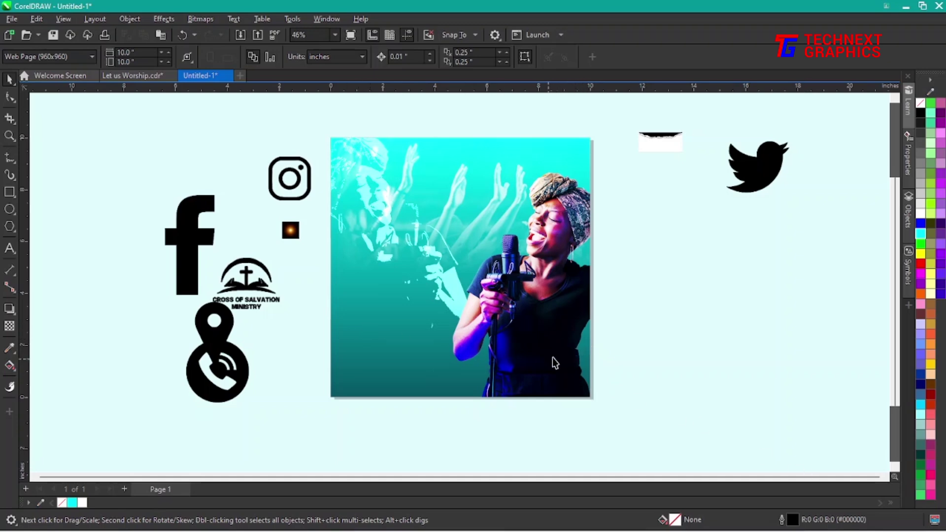
# Step: Enlarge the clipped singer image to about 11.2 × 10.7 inches and reposition it at about X 10.02, Y 4.75 inches
pyautogui.keyDown('ctrl'); pyautogui.click(542, 308); pyautogui.keyUp('ctrl')
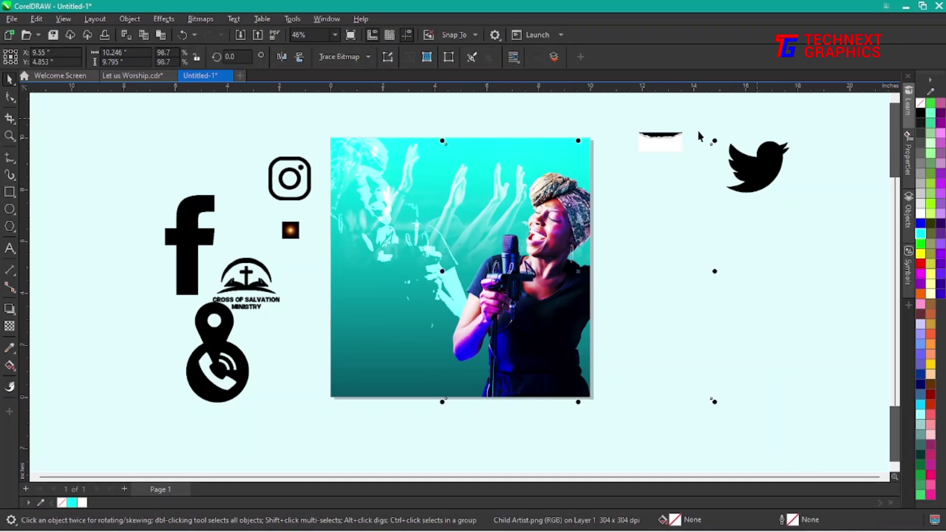
pyautogui.moveTo(713, 141); pyautogui.dragTo(729, 127)
pyautogui.moveTo(543, 355); pyautogui.dragTo(550, 363)
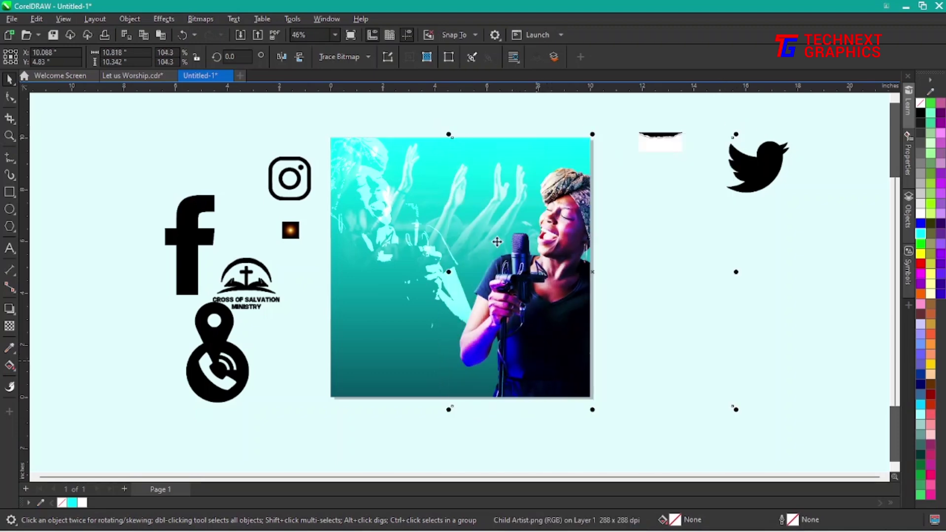
pyautogui.moveTo(451, 411); pyautogui.dragTo(440, 416)
pyautogui.moveTo(559, 321); pyautogui.dragTo(566, 321)
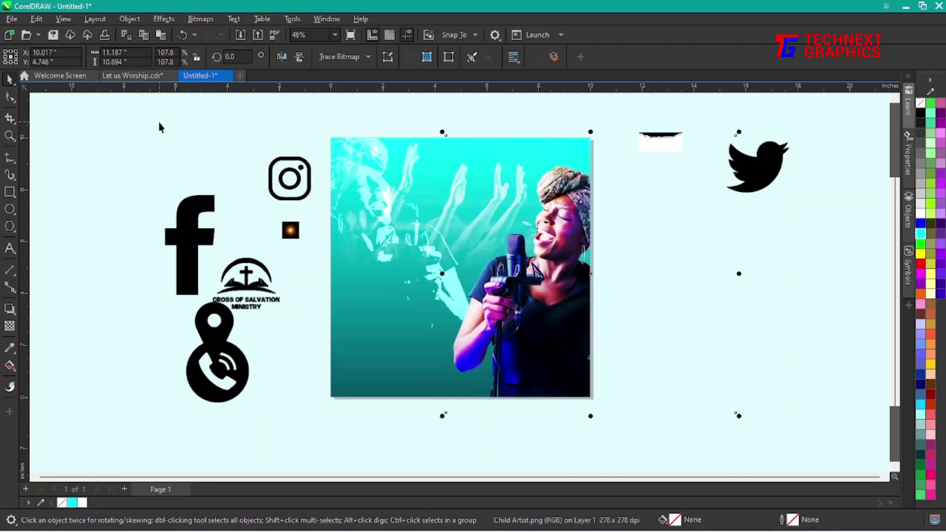
pyautogui.click(137, 165)
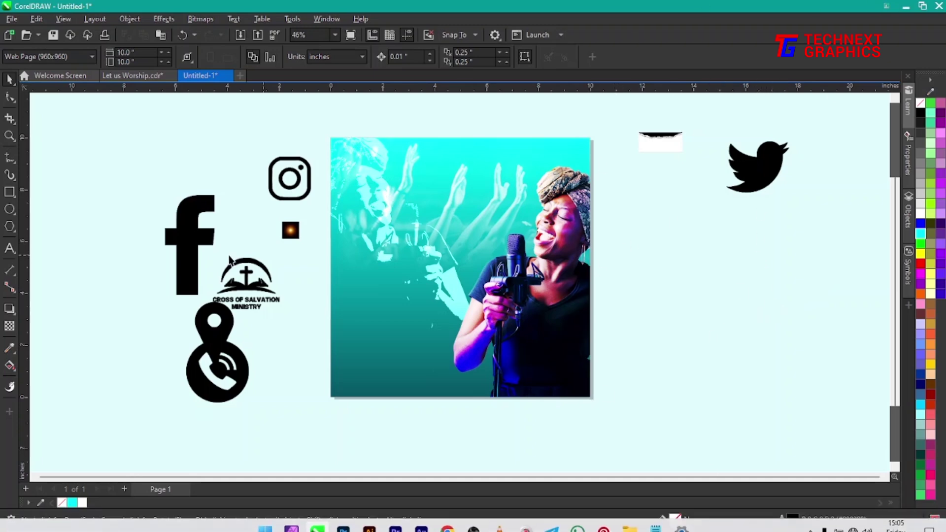
# Step: Enlarge the light flare image to about 6.04 inches square and place a duplicate of it to the right of the page
pyautogui.moveTo(290, 240); pyautogui.dragTo(385, 143)
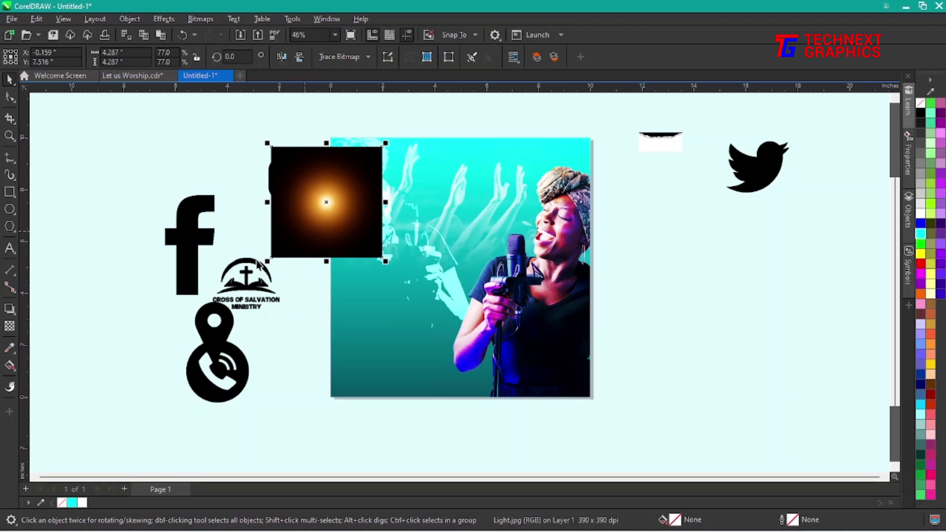
pyautogui.moveTo(267, 261); pyautogui.dragTo(226, 306)
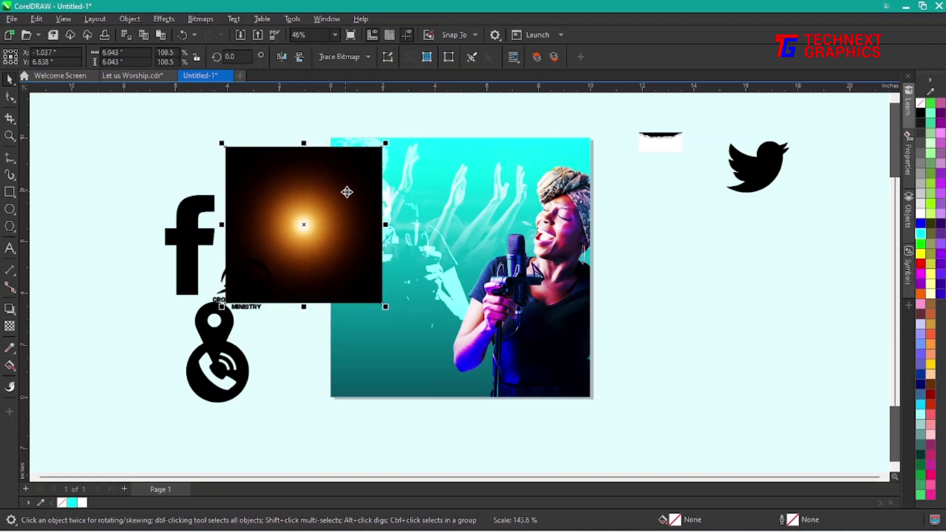
pyautogui.moveTo(346, 192); pyautogui.dragTo(347, 228)
pyautogui.moveTo(340, 270); pyautogui.dragTo(709, 289)
pyautogui.moveTo(333, 249); pyautogui.dragTo(323, 244)
# Step: Place the light flare image overlapping the page's left edge inside the teal background as a PowerClip
pyautogui.rightClick(324, 244)
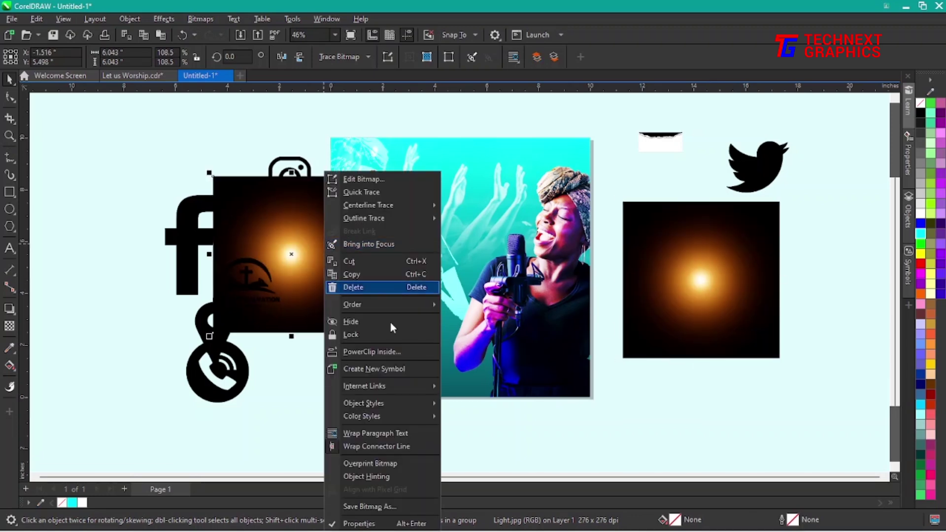
pyautogui.click(387, 353)
pyautogui.click(566, 315)
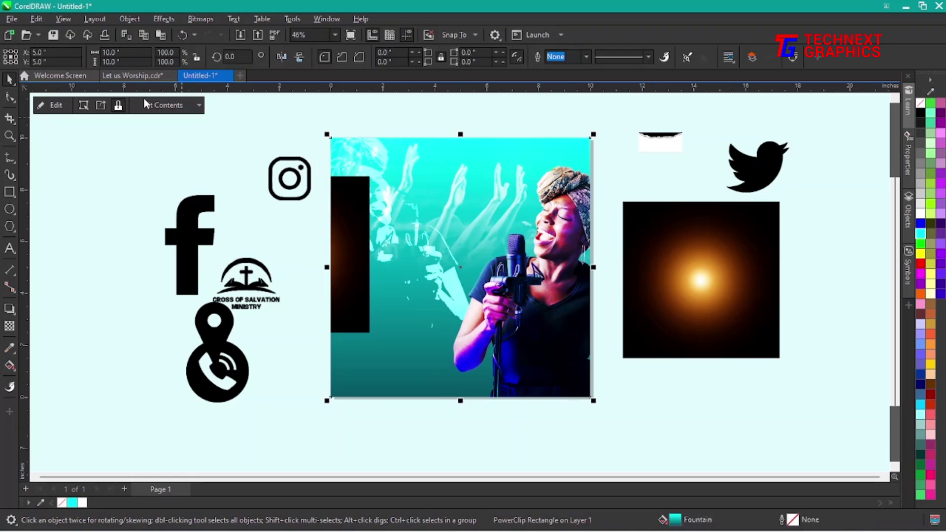
# Step: Open the background's PowerClip contents, enlarge the light flare to about 15 inches square and centre it at about X 10.88, Y 4.76 inches
pyautogui.click(52, 105)
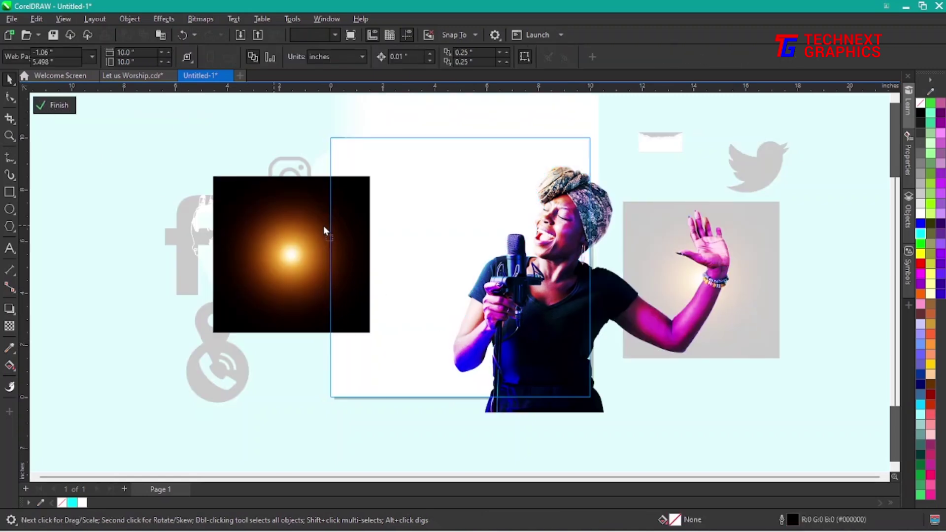
pyautogui.moveTo(323, 228); pyautogui.dragTo(617, 174)
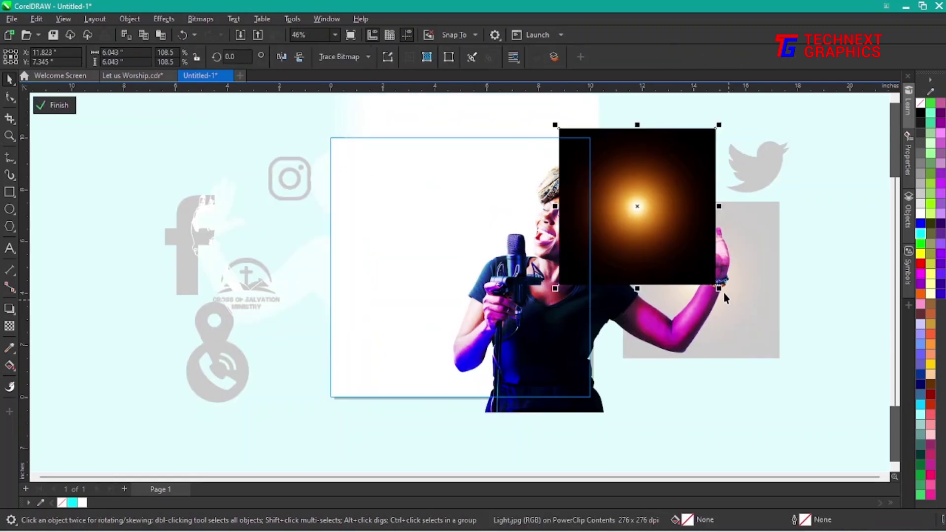
pyautogui.moveTo(555, 288); pyautogui.dragTo(116, 445)
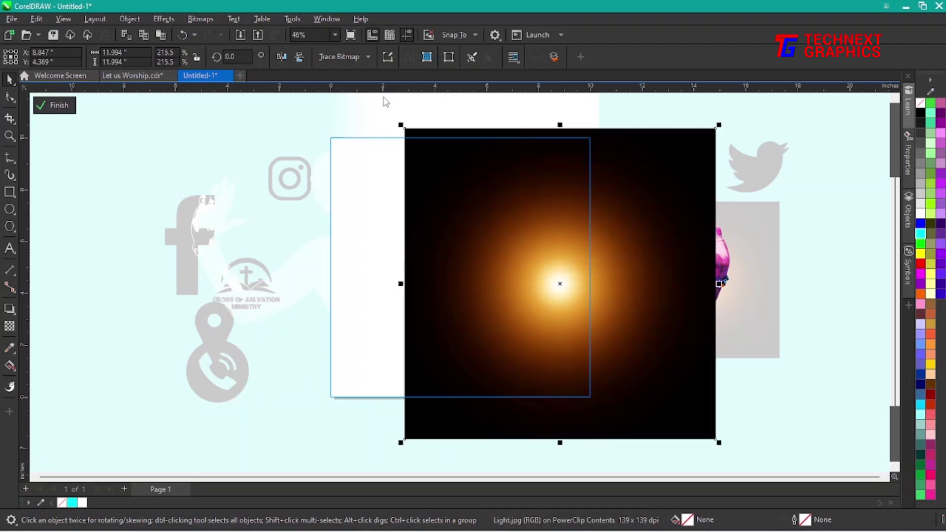
pyautogui.moveTo(398, 123); pyautogui.dragTo(347, 197)
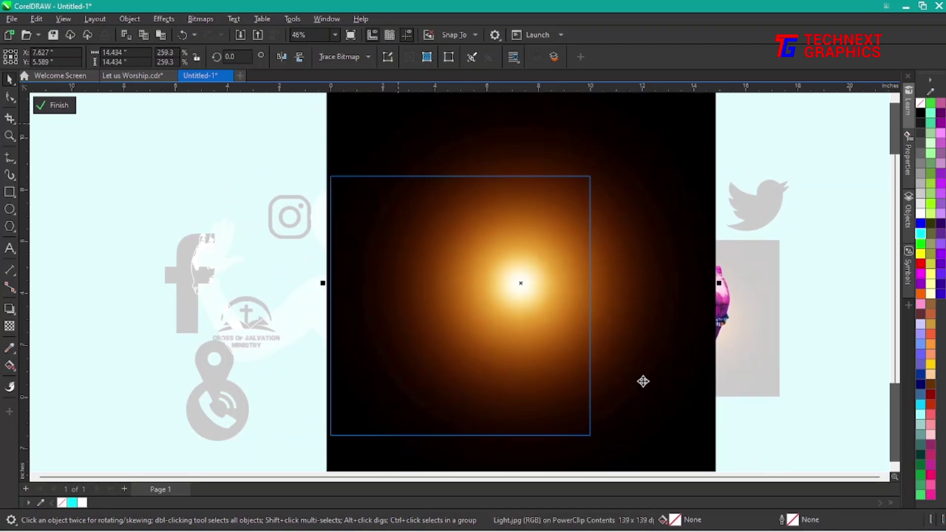
pyautogui.moveTo(554, 309)
pyautogui.mouseDown()
pyautogui.moveTo(633, 340)
pyautogui.moveTo(615, 340)
pyautogui.moveTo(615, 322)
pyautogui.mouseUp()
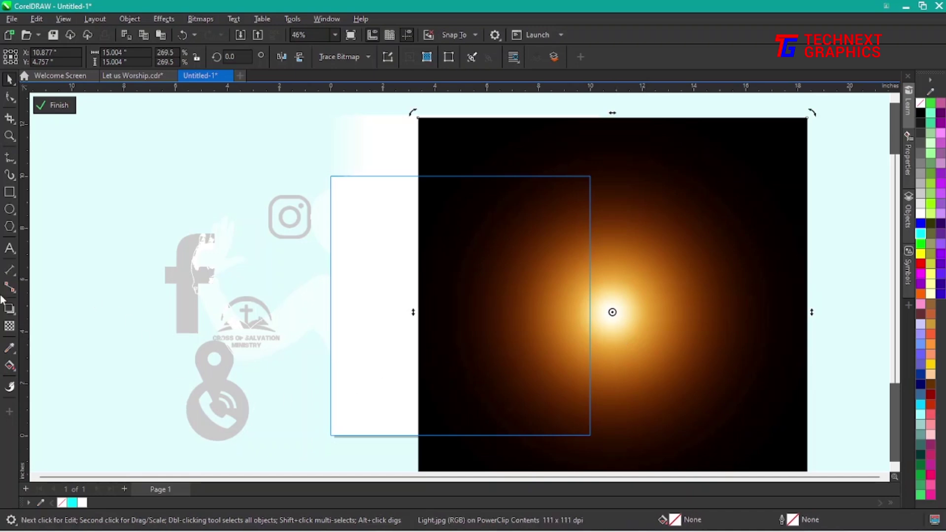
# Step: Set the light flare's blend mode to Screen, move it to about X 11.5, Y 4.87 inches and finish editing the PowerClip
pyautogui.click(9, 325)
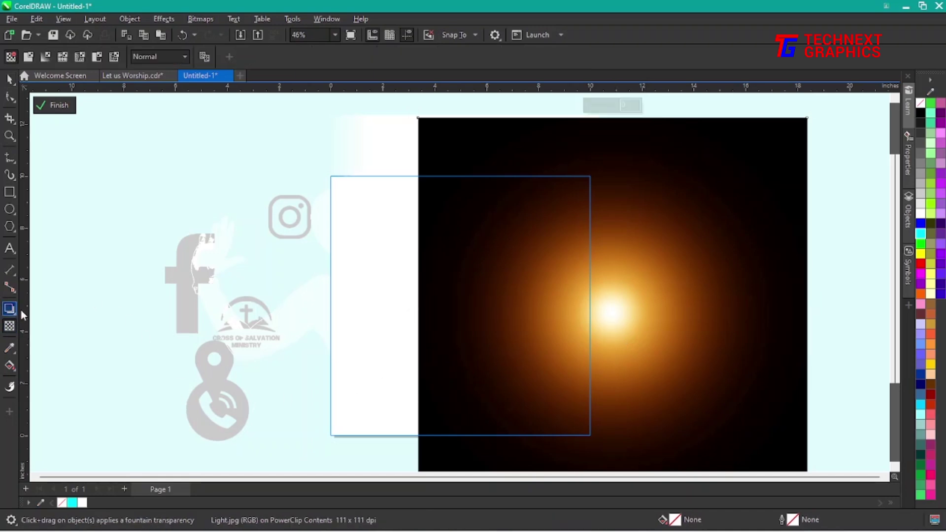
pyautogui.click(158, 57)
pyautogui.click(153, 281)
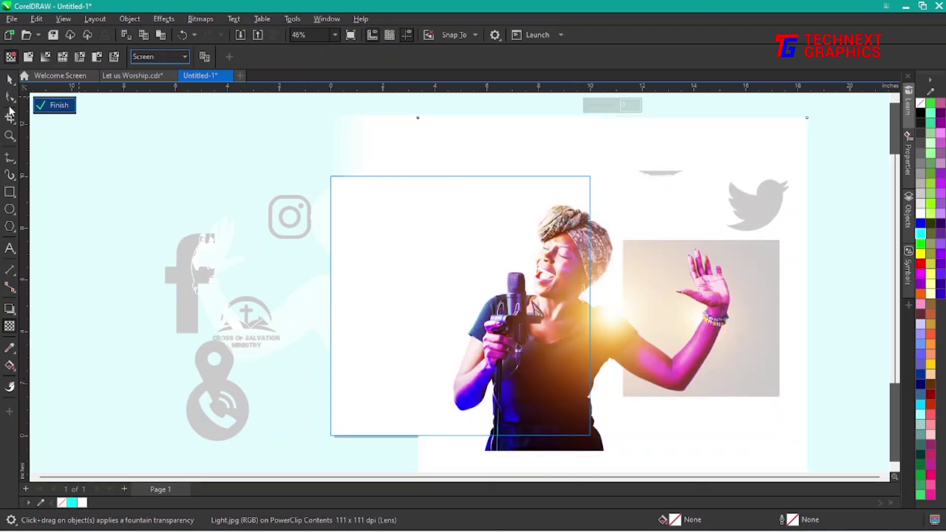
pyautogui.click(9, 79)
pyautogui.moveTo(623, 326)
pyautogui.mouseDown()
pyautogui.moveTo(612, 327)
pyautogui.moveTo(619, 336)
pyautogui.mouseUp()
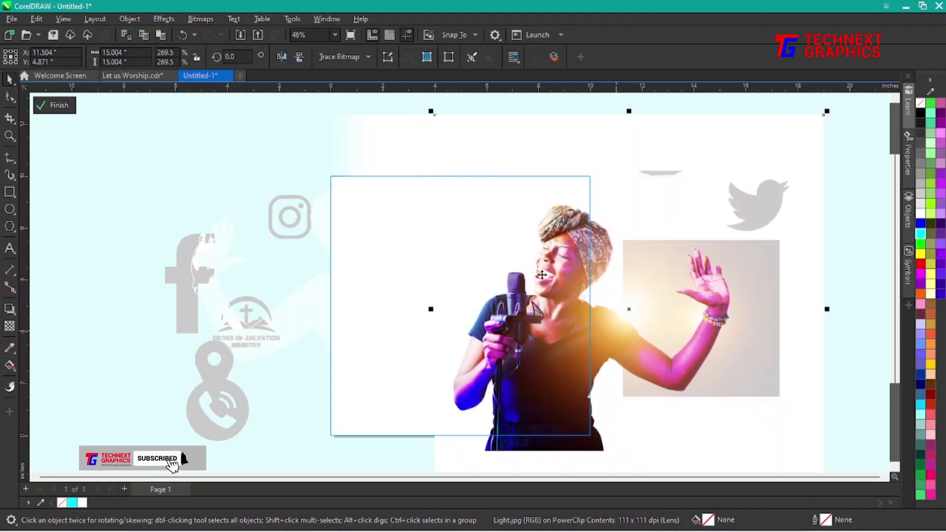
pyautogui.keyDown('ctrl'); pyautogui.click(205, 180); pyautogui.keyUp('ctrl')
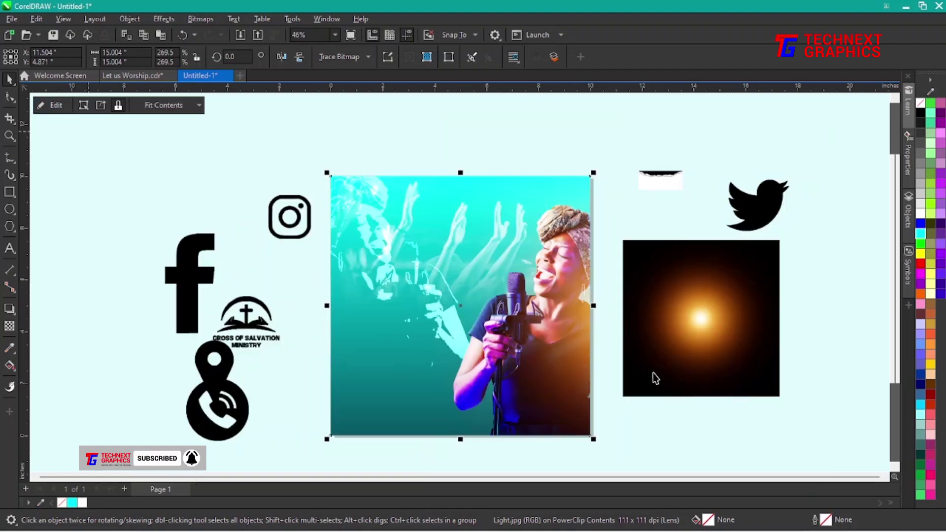
# Step: Place the remaining light flare image beside the page inside the teal background as a PowerClip
pyautogui.moveTo(705, 337); pyautogui.dragTo(699, 308)
pyautogui.rightClick(699, 306)
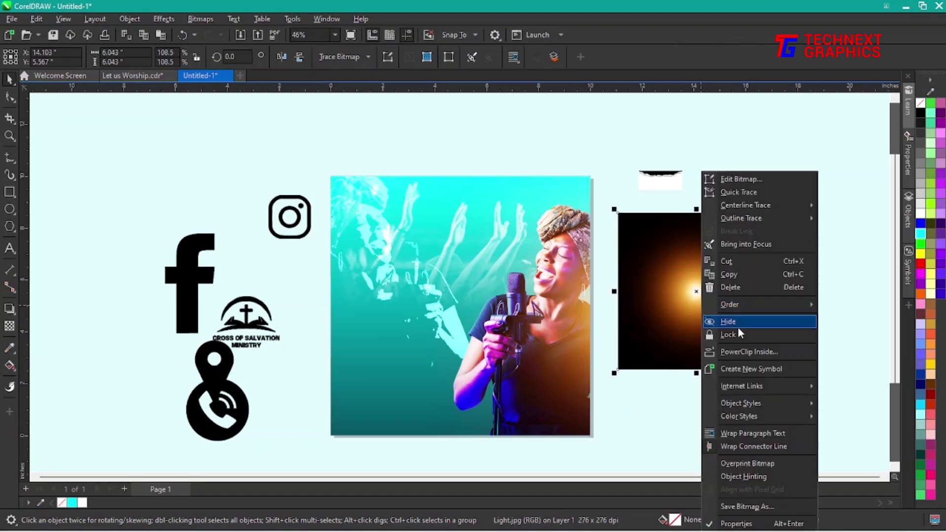
pyautogui.click(749, 352)
pyautogui.click(335, 289)
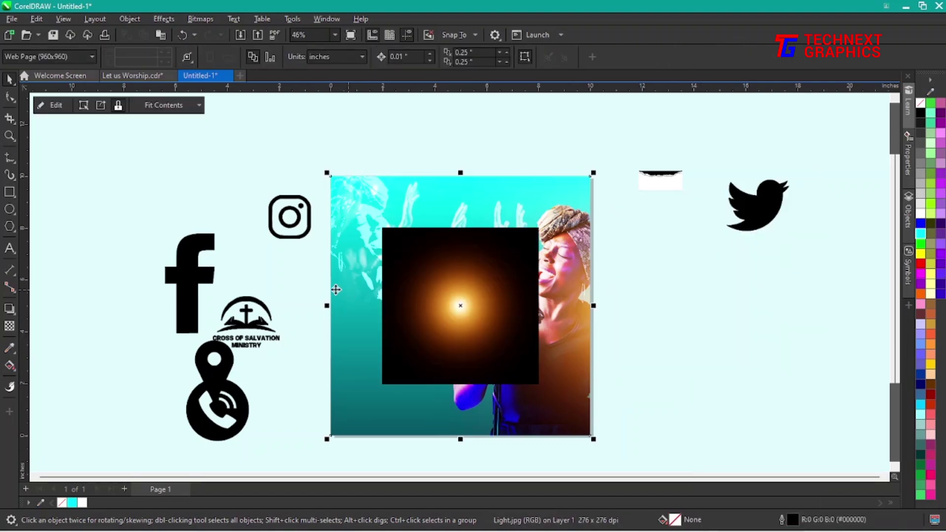
# Step: Open the background's PowerClip contents, enlarge the new flare to about 7.19 inches square and centre it at about X -0.61, Y 9.11 inches
pyautogui.click(52, 105)
pyautogui.moveTo(420, 307); pyautogui.dragTo(312, 202)
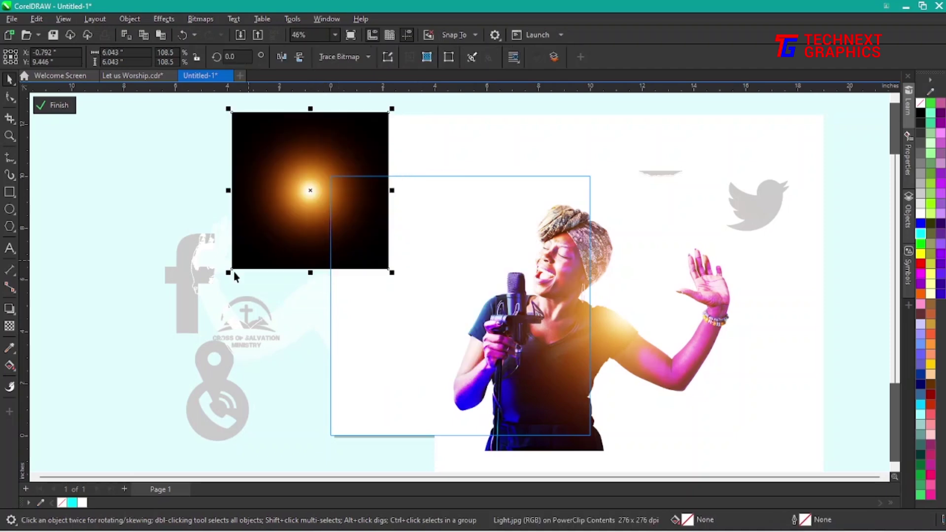
pyautogui.moveTo(227, 274); pyautogui.dragTo(197, 303)
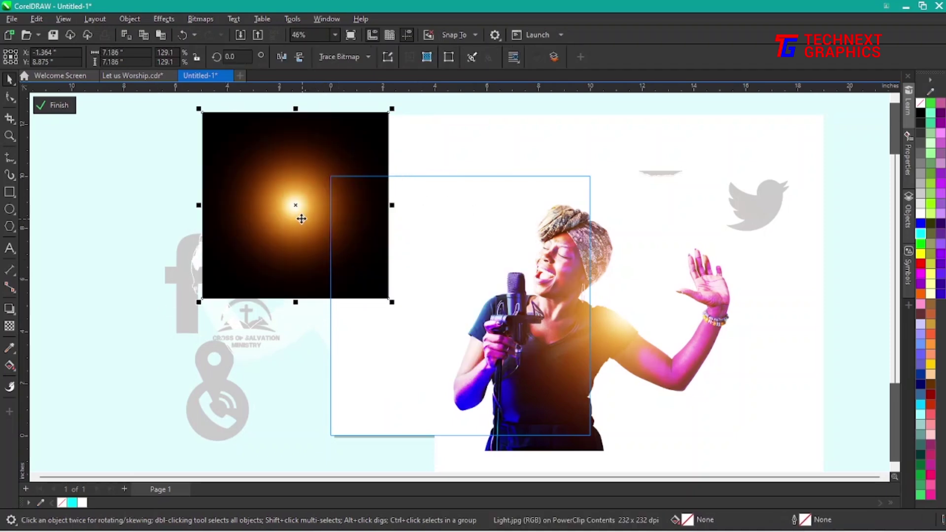
pyautogui.moveTo(300, 215); pyautogui.dragTo(320, 217)
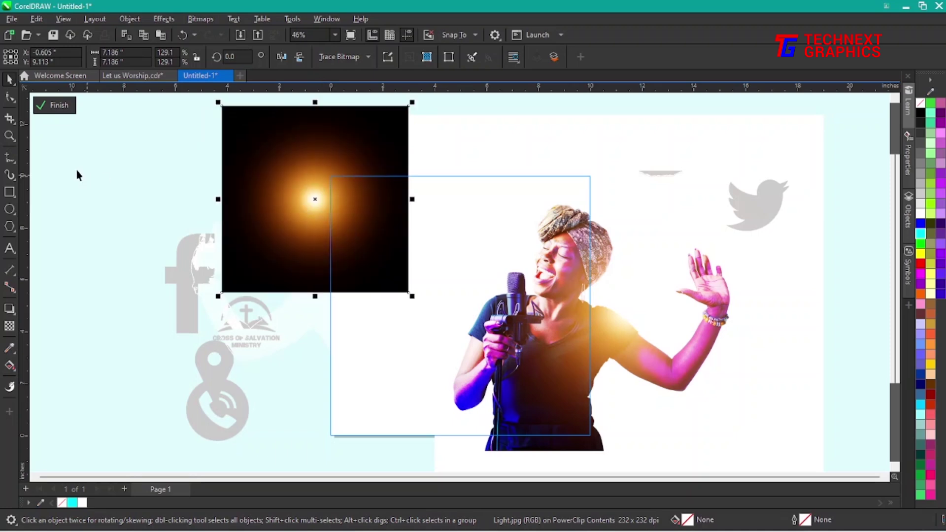
# Step: Set the upper-left light flare's blend mode to Screen and finish editing the PowerClip
pyautogui.click(10, 327)
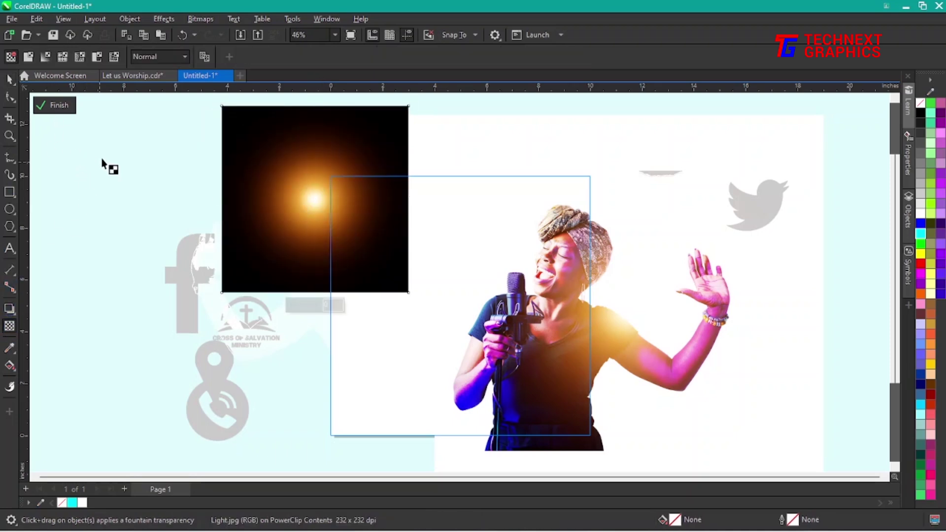
pyautogui.click(166, 55)
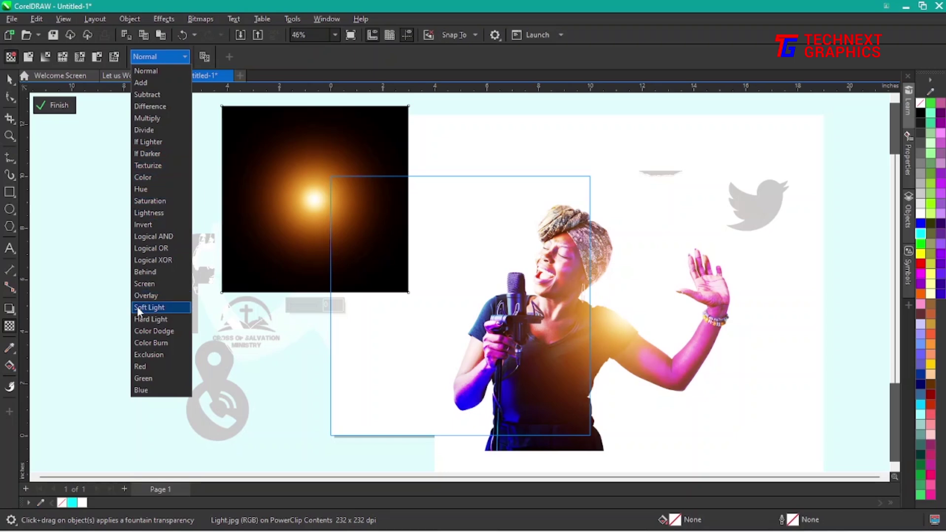
pyautogui.click(153, 285)
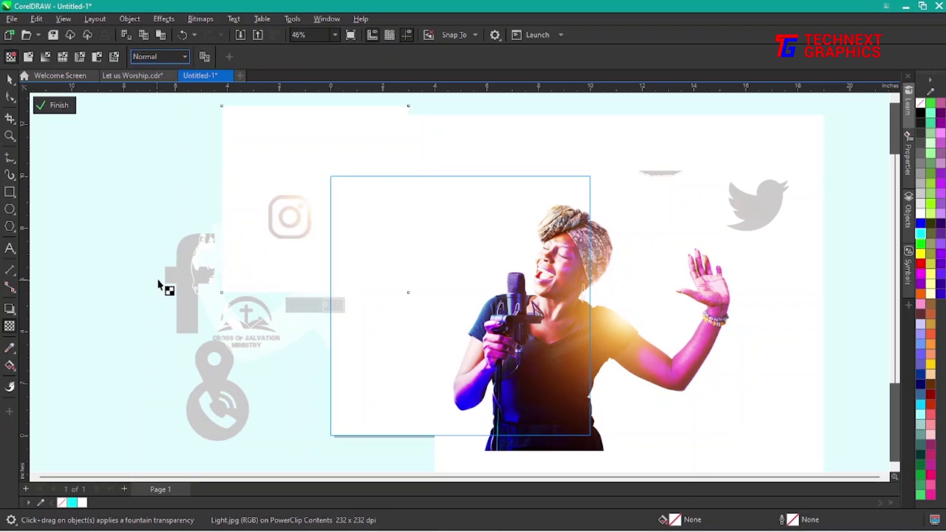
pyautogui.click(67, 107)
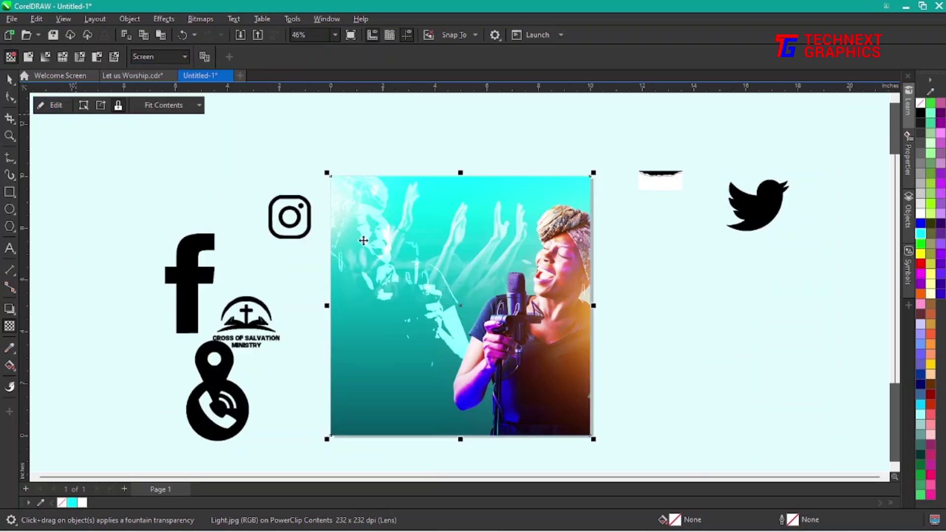
# Step: Enlarge the torn paper image to about 11.35 × 5.08 inches, position it at about X 5.07, Y 0.21 inches and start its PowerClip placement
pyautogui.press('space')
pyautogui.moveTo(653, 190); pyautogui.dragTo(860, 400)
pyautogui.click(586, 229)
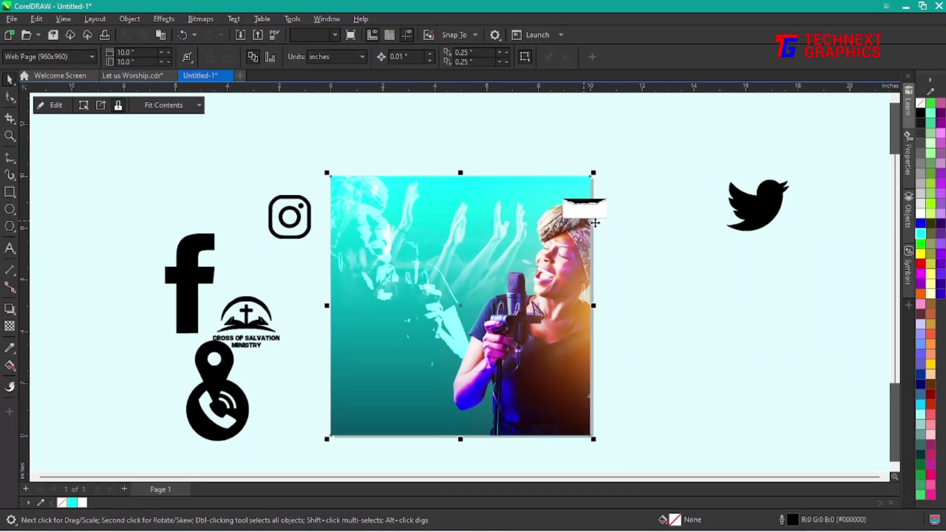
pyautogui.click(608, 222)
pyautogui.moveTo(611, 224); pyautogui.dragTo(756, 285)
pyautogui.moveTo(629, 280); pyautogui.dragTo(412, 413)
pyautogui.moveTo(523, 358); pyautogui.dragTo(699, 312)
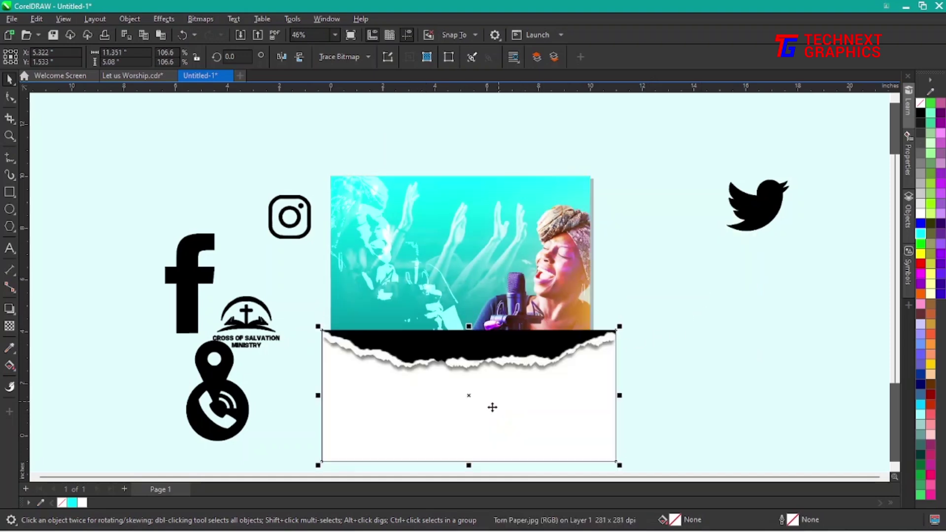
pyautogui.moveTo(492, 406)
pyautogui.mouseDown()
pyautogui.moveTo(475, 422)
pyautogui.moveTo(483, 408)
pyautogui.mouseUp()
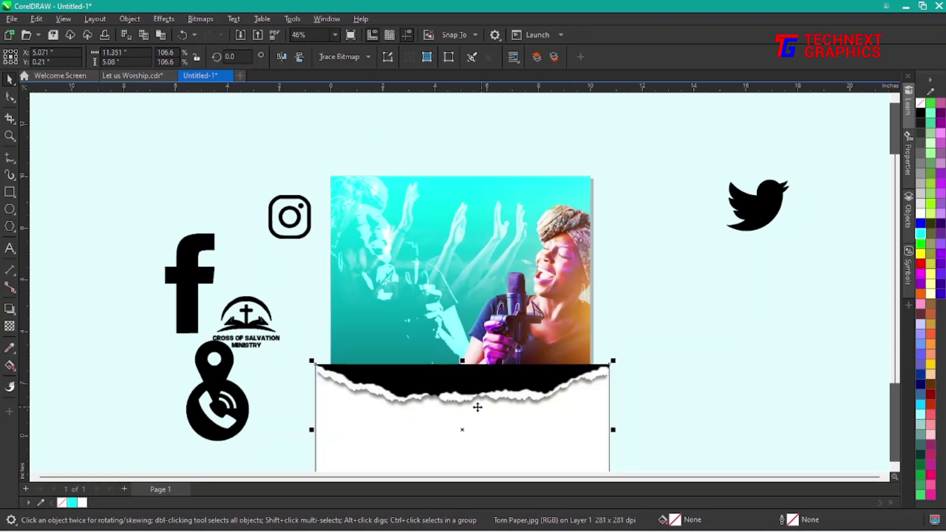
pyautogui.rightClick(476, 408)
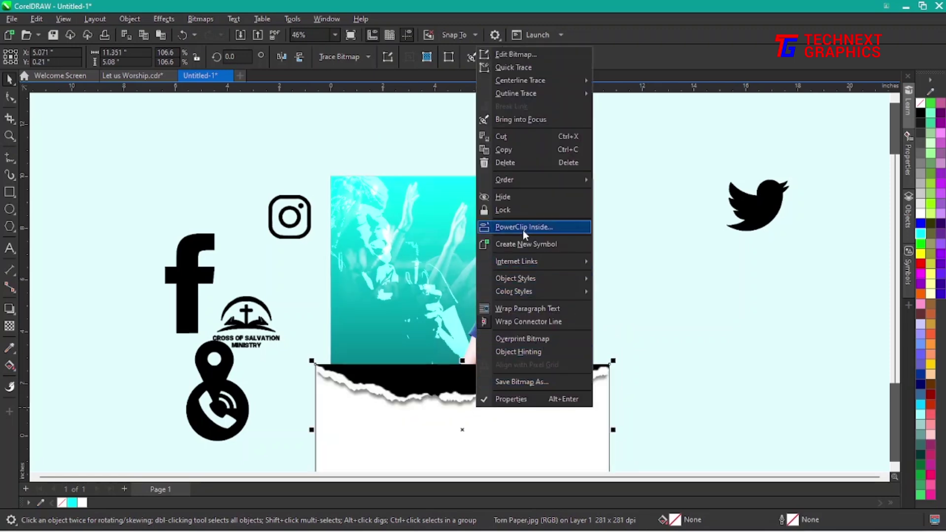
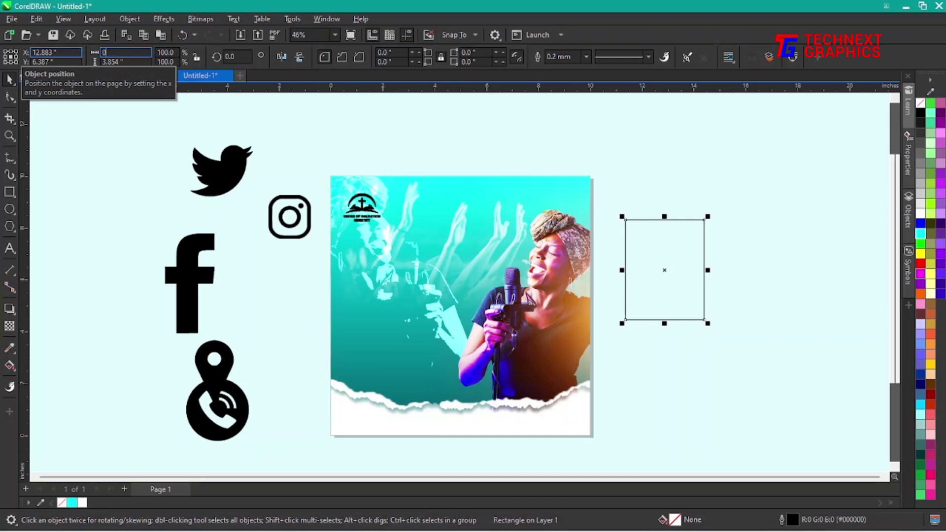
# Step: Resize the rectangle beside the page to 0.5 × 0.5 inches
pyautogui.write('.5')
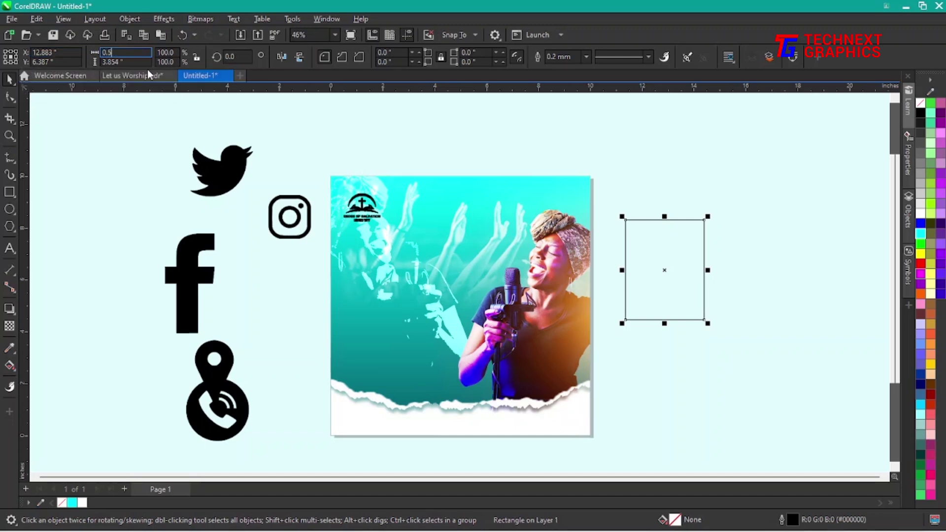
pyautogui.press('Tab')
pyautogui.write('0')
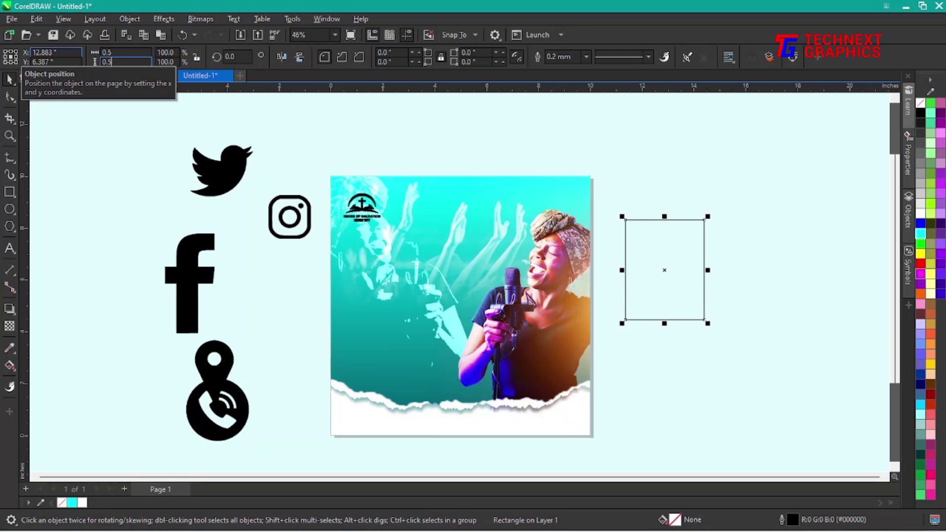
pyautogui.write('.5')
pyautogui.press('Return')
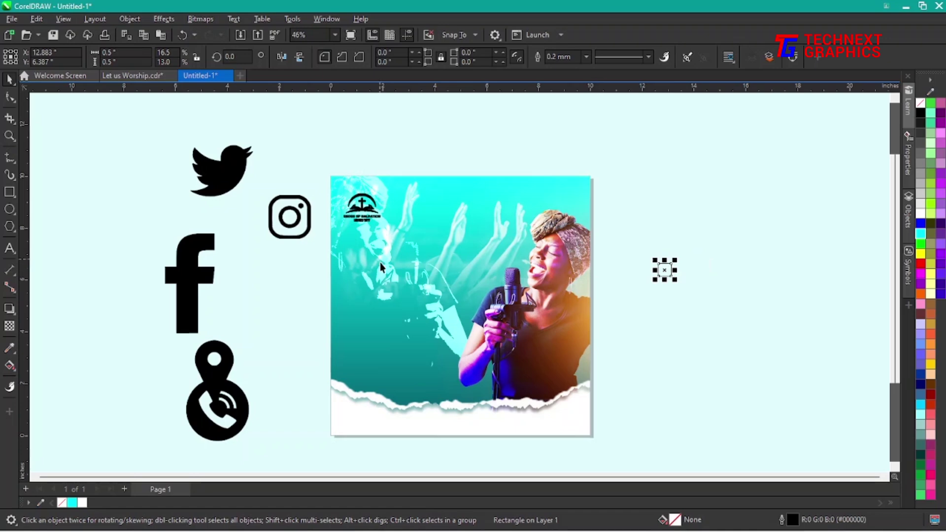
# Step: Align the small square with the top-left corner of the teal background
pyautogui.keyDown('shift'); pyautogui.click(464, 247); pyautogui.keyUp('shift')
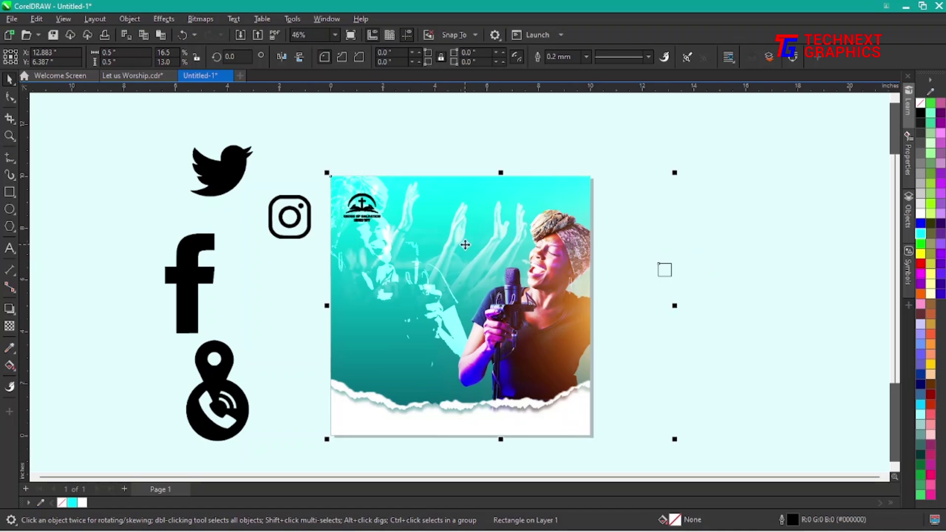
pyautogui.press('t')
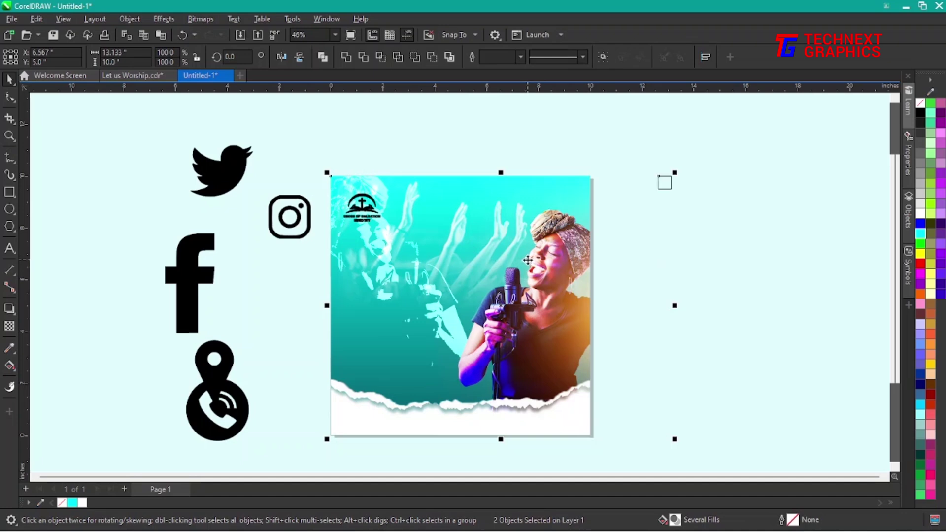
pyautogui.press('l')
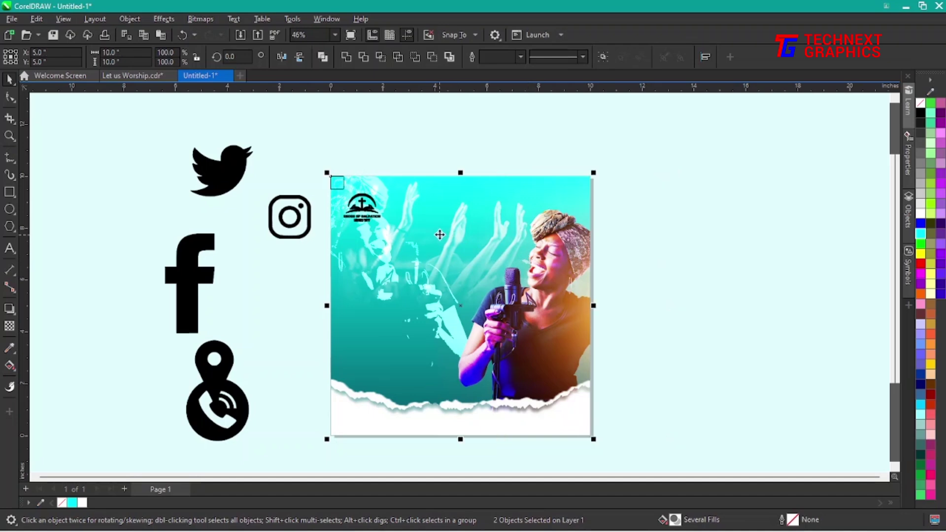
# Step: Add a vertical guideline at X 0.5 inches and a horizontal one at Y 9.5 inches along the square's inner edges
pyautogui.press('z')
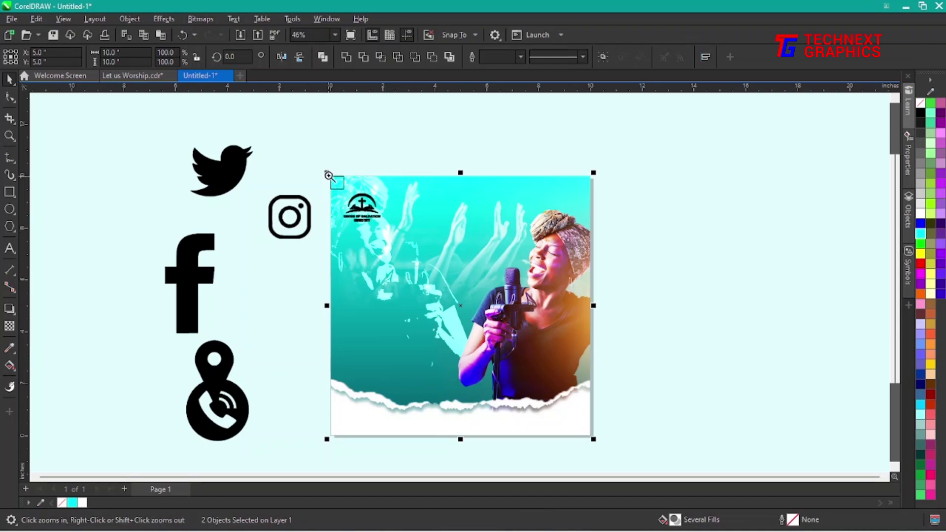
pyautogui.moveTo(321, 164); pyautogui.dragTo(387, 227)
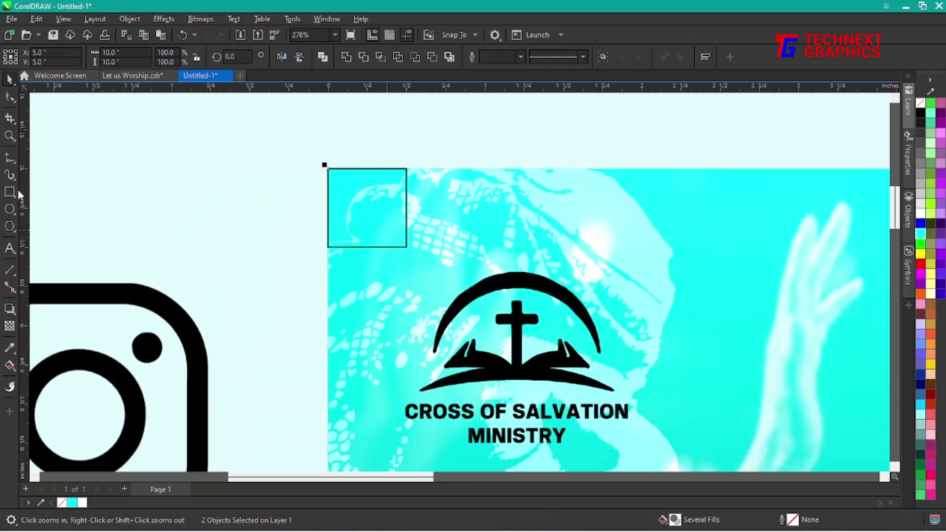
pyautogui.moveTo(27, 215); pyautogui.dragTo(409, 246)
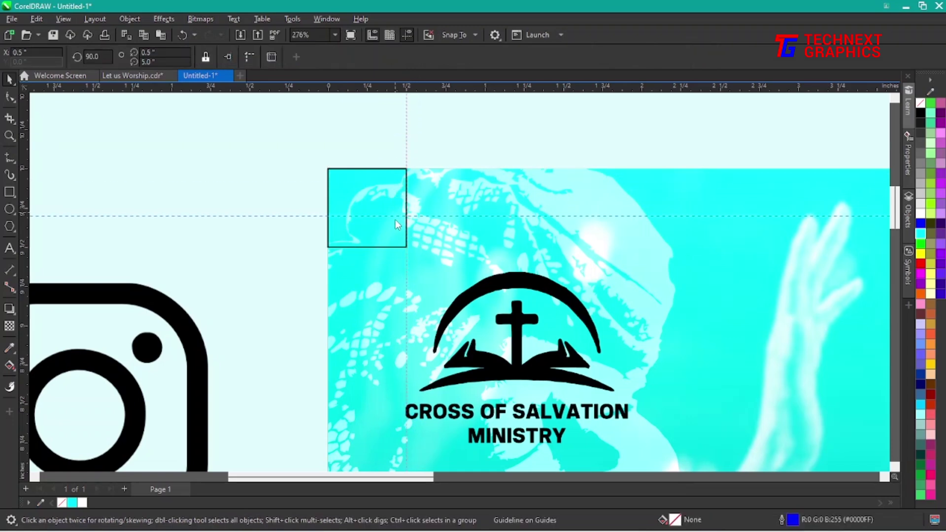
pyautogui.moveTo(394, 245); pyautogui.dragTo(393, 247)
# Step: Align the small square with the bottom-right corner of the teal background
pyautogui.click(327, 206)
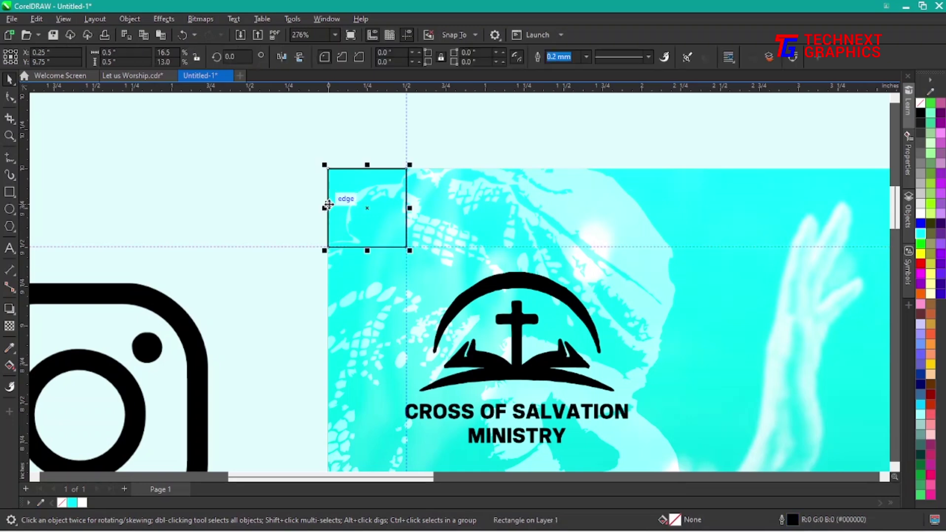
pyautogui.keyDown('shift'); pyautogui.click(676, 328); pyautogui.keyUp('shift')
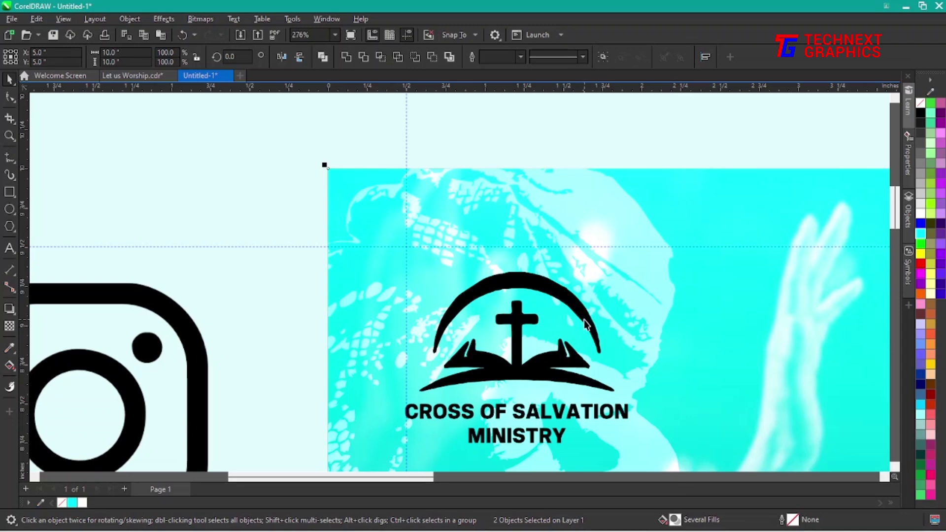
pyautogui.press('F4')
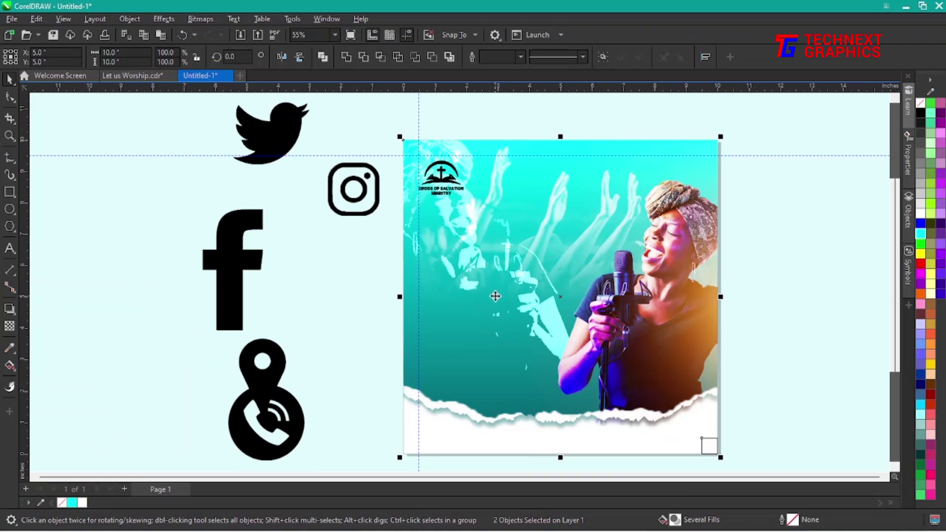
# Step: Add guidelines at X 9.5 and Y 0.5 inches along the square's inner edges, and delete the square
pyautogui.press('z')
pyautogui.moveTo(684, 421); pyautogui.dragTo(738, 409)
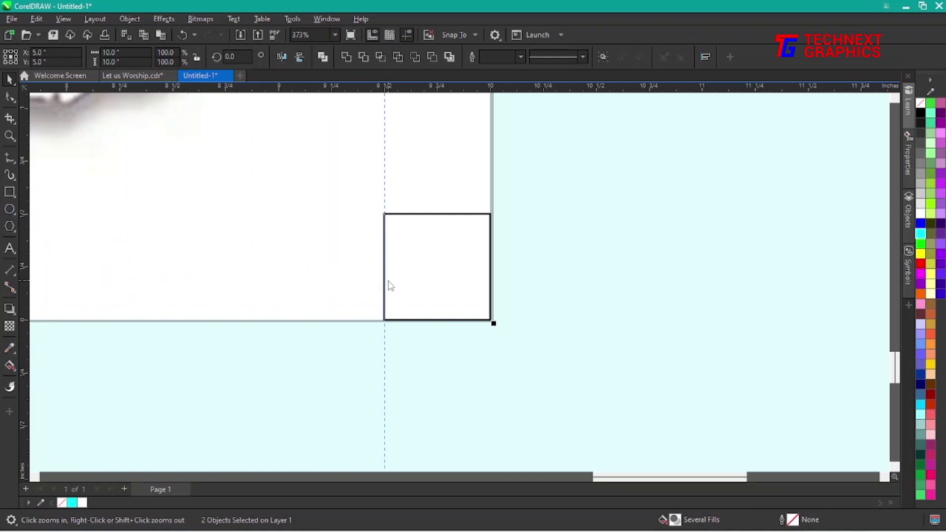
pyautogui.moveTo(388, 281); pyautogui.dragTo(387, 282)
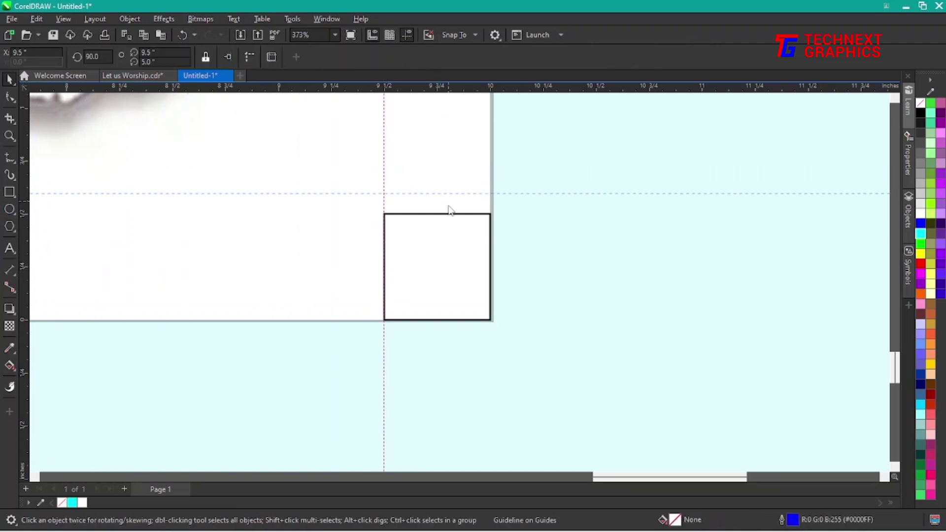
pyautogui.moveTo(449, 207); pyautogui.dragTo(448, 217)
pyautogui.click(454, 300)
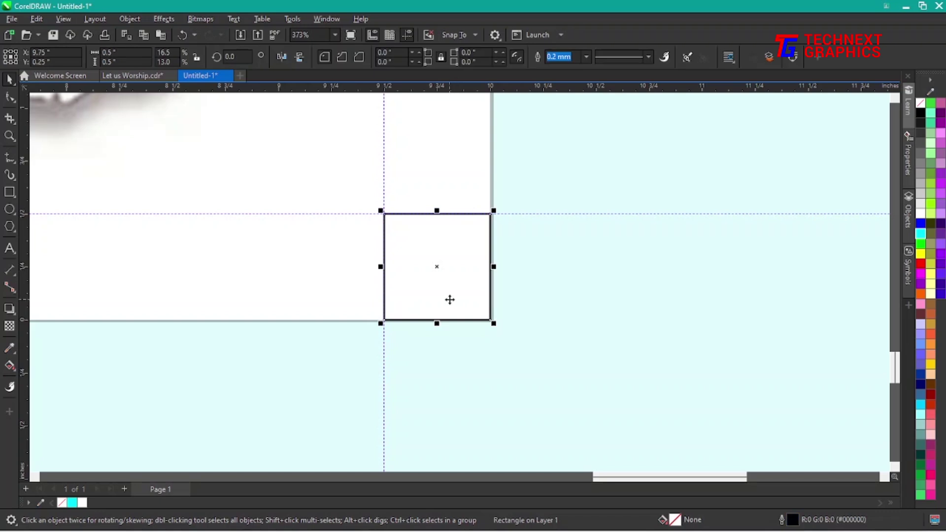
pyautogui.press('Delete')
# Step: Shrink the church logo to about 1.18 × 0.91 inches and fit it against the upper-left guidelines at about X 1.08, Y 9.09 inches
pyautogui.press('F4')
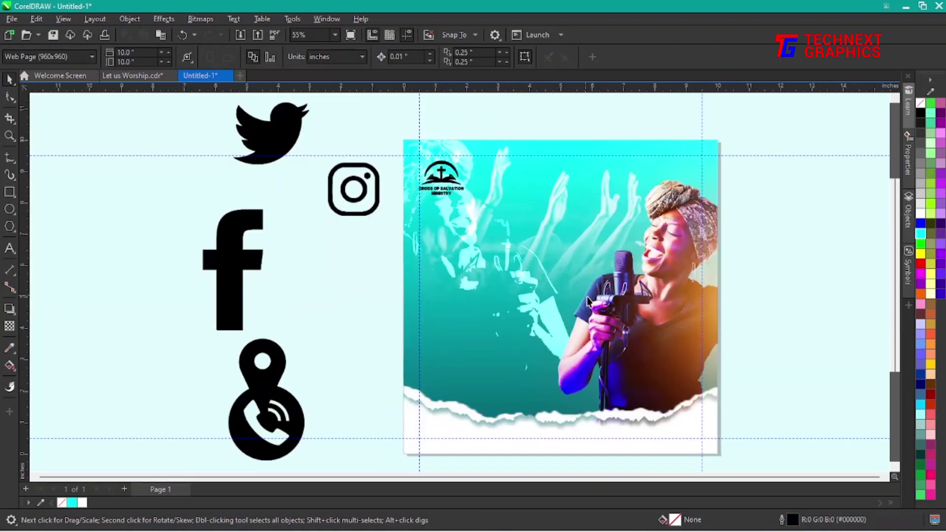
pyautogui.click(458, 193)
pyautogui.moveTo(467, 199); pyautogui.dragTo(438, 169)
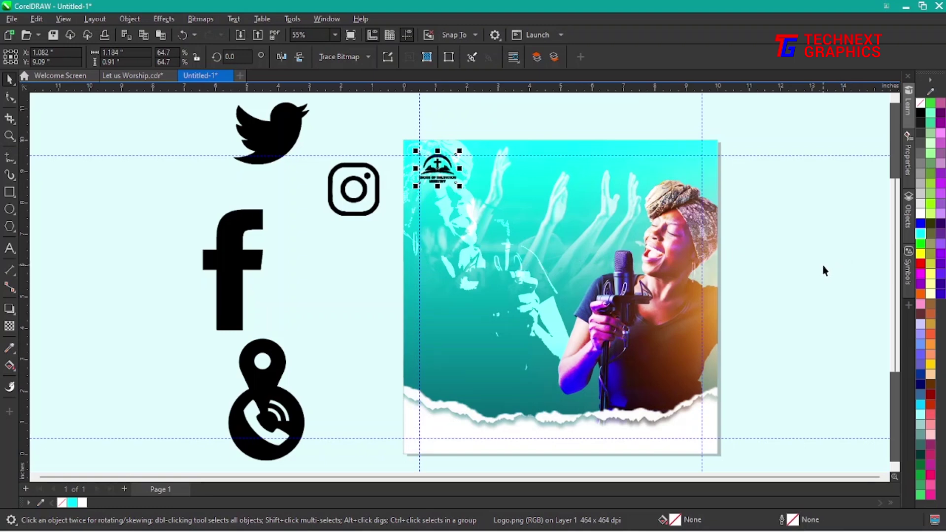
# Step: Nudge the church logo down to Y 9.05 inches
pyautogui.press('Down')
pyautogui.press('Down')
pyautogui.press('Down')
pyautogui.press('Down')
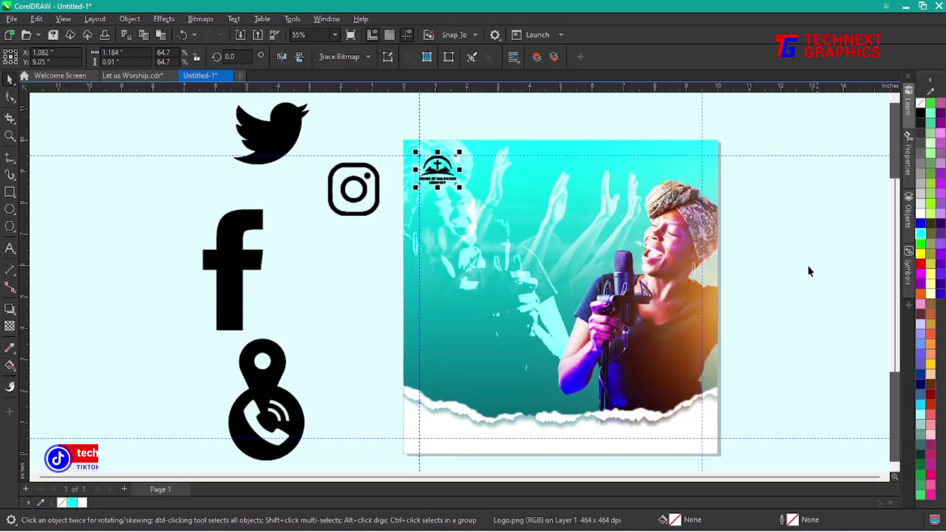
# Step: Shrink the Twitter and Instagram icons to small size on the blank area beside the flyer
pyautogui.click(166, 150)
pyautogui.moveTo(306, 109); pyautogui.dragTo(295, 303)
pyautogui.click(371, 167)
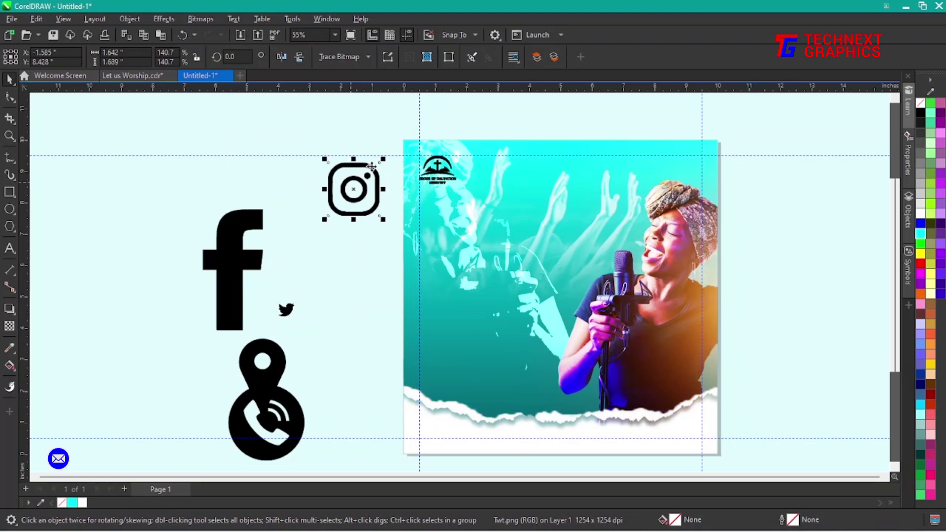
pyautogui.moveTo(383, 160); pyautogui.dragTo(344, 202)
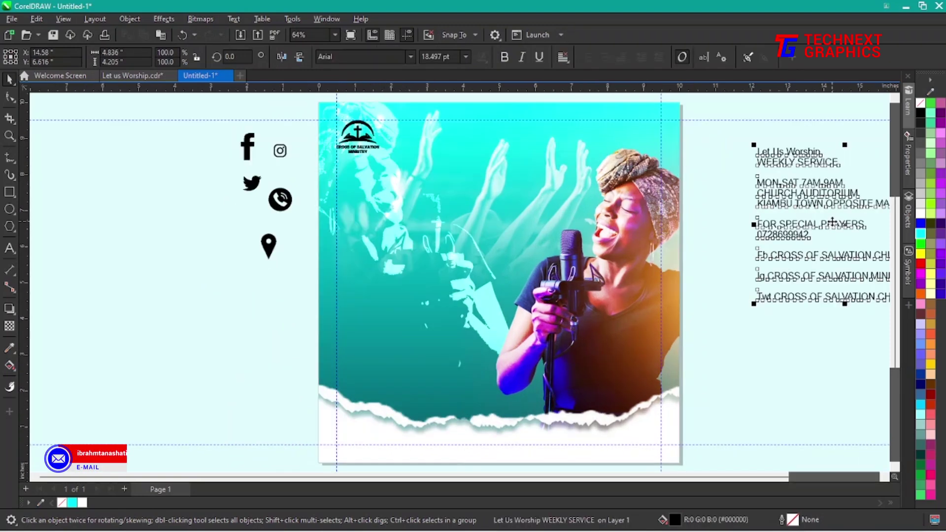
# Step: Move the event details text block closer beside the flyer, to about X 13.75, Y 5.64 inches
pyautogui.moveTo(816, 238); pyautogui.dragTo(763, 227)
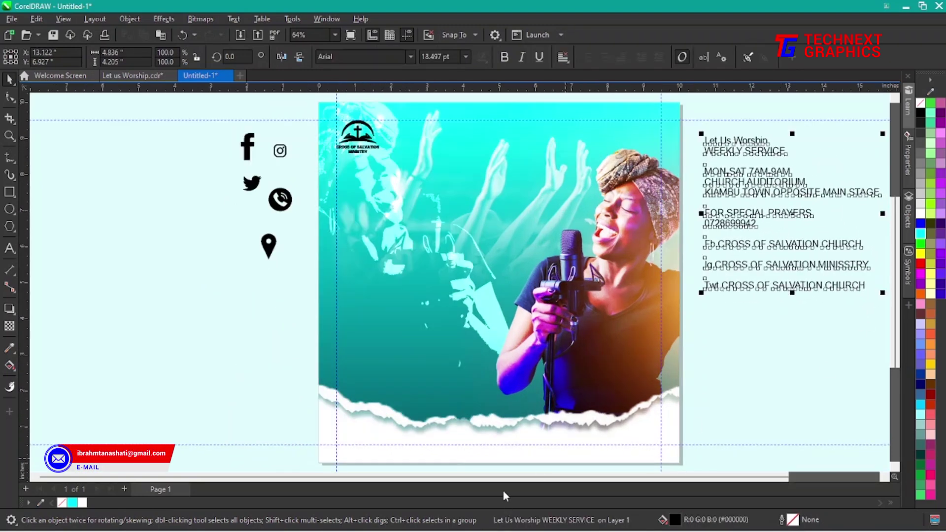
pyautogui.moveTo(507, 476); pyautogui.dragTo(549, 479)
pyautogui.click(819, 327)
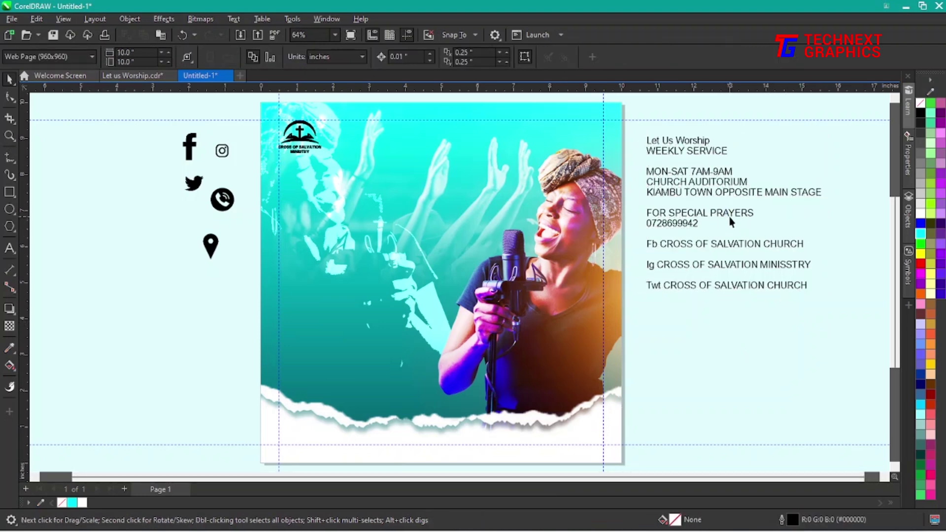
pyautogui.moveTo(725, 216); pyautogui.dragTo(734, 287)
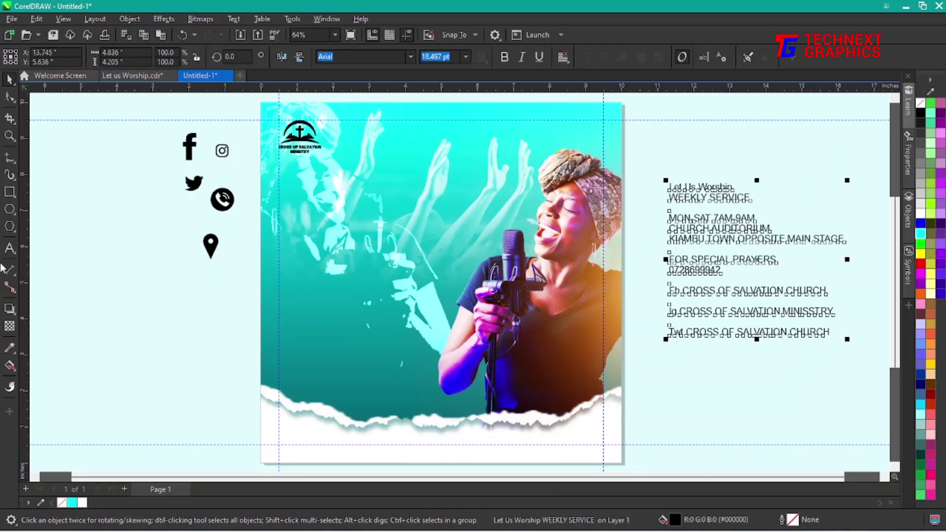
# Step: Take the 'Let Us Worship' line out of the event details text and paste it as separate text on the flyer below the logo
pyautogui.click(9, 248)
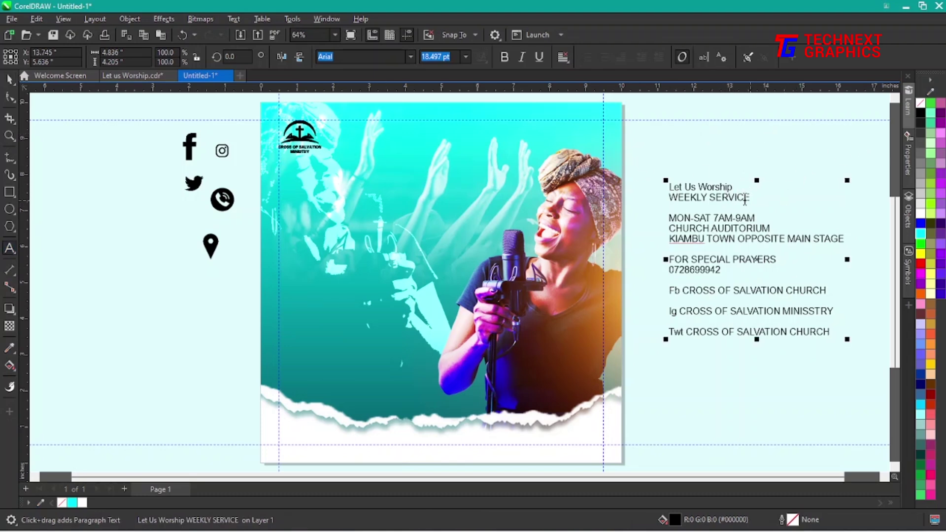
pyautogui.moveTo(738, 186); pyautogui.dragTo(659, 189)
pyautogui.hotkey('ctrl', 'c')
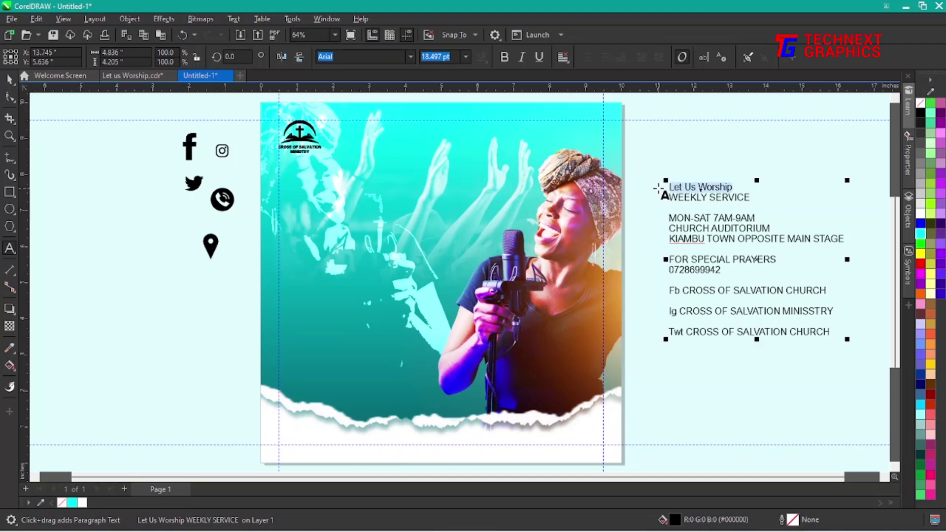
pyautogui.press('Delete')
pyautogui.press('Delete')
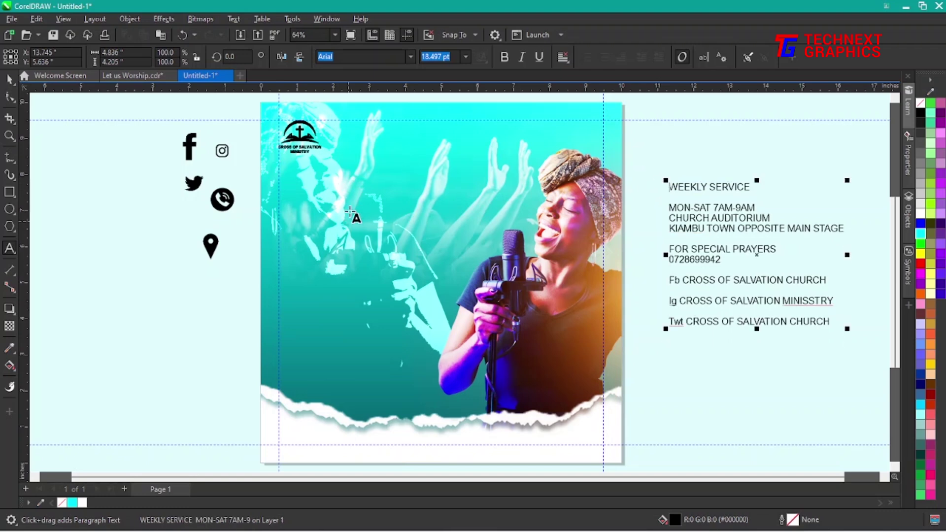
pyautogui.click(314, 209)
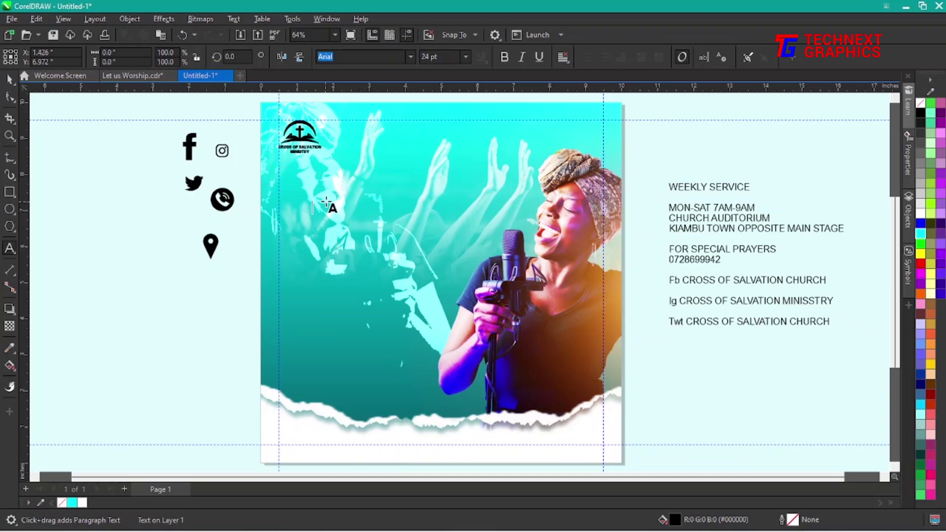
pyautogui.hotkey('ctrl', 'v')
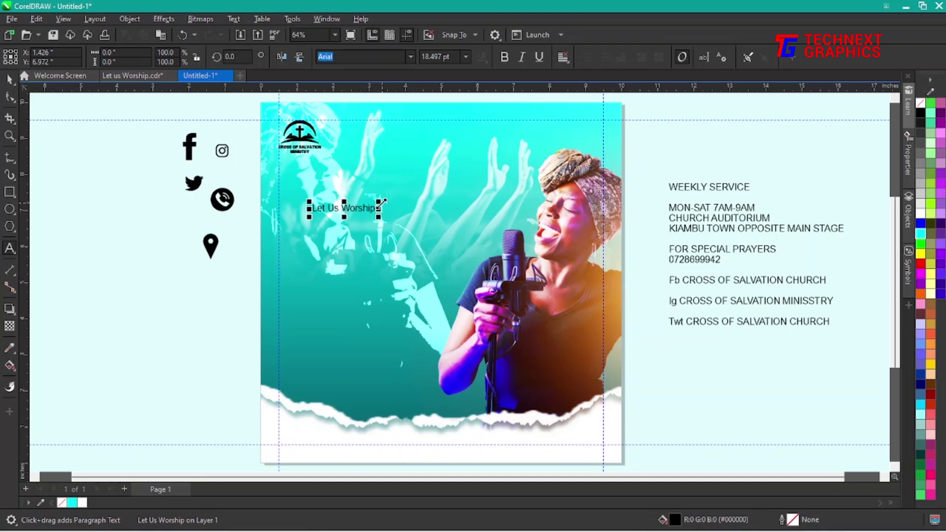
# Step: Enlarge the 'Let Us Worship' text to about 93.8 pt so it spans the flyer from near the left guideline
pyautogui.click(56, 62)
pyautogui.click(9, 79)
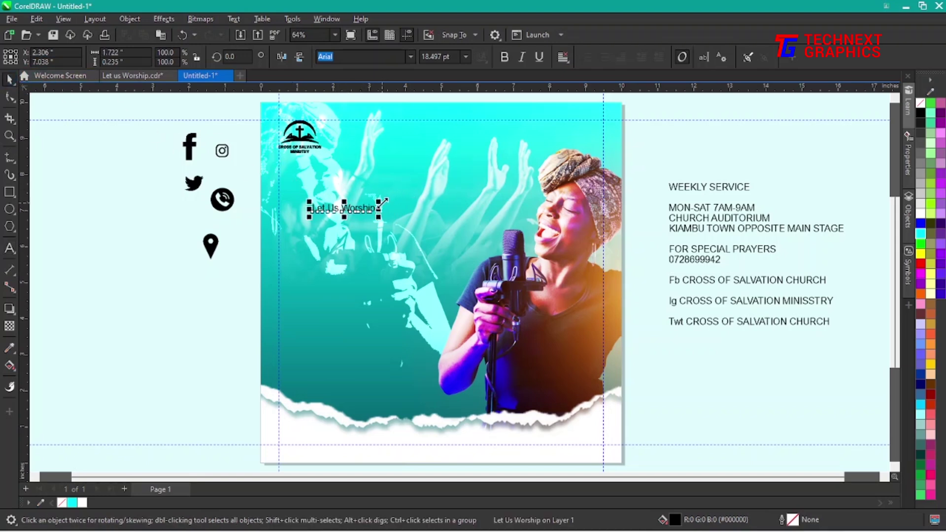
pyautogui.moveTo(382, 202); pyautogui.dragTo(608, 169)
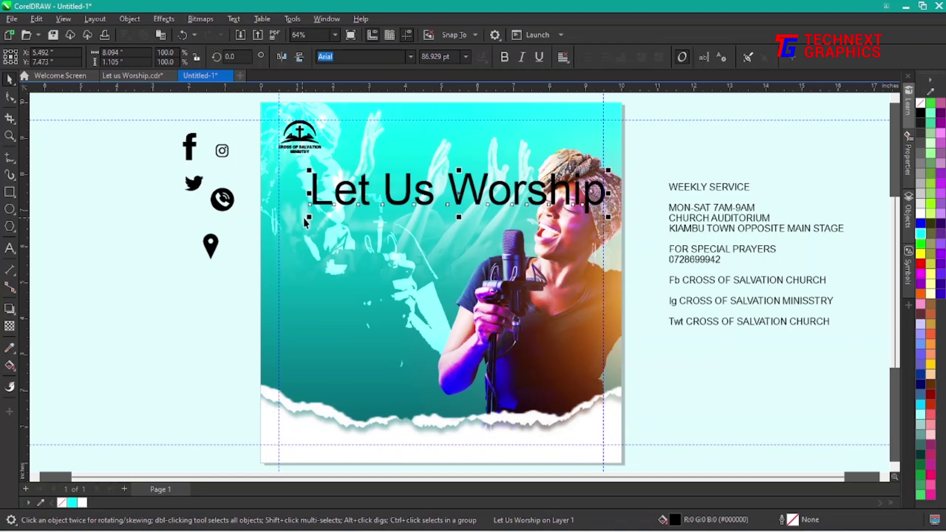
pyautogui.moveTo(305, 220); pyautogui.dragTo(281, 224)
# Step: Put 'Worship' on its own line in the headline and break the two lines apart into separate text objects
pyautogui.click(446, 196)
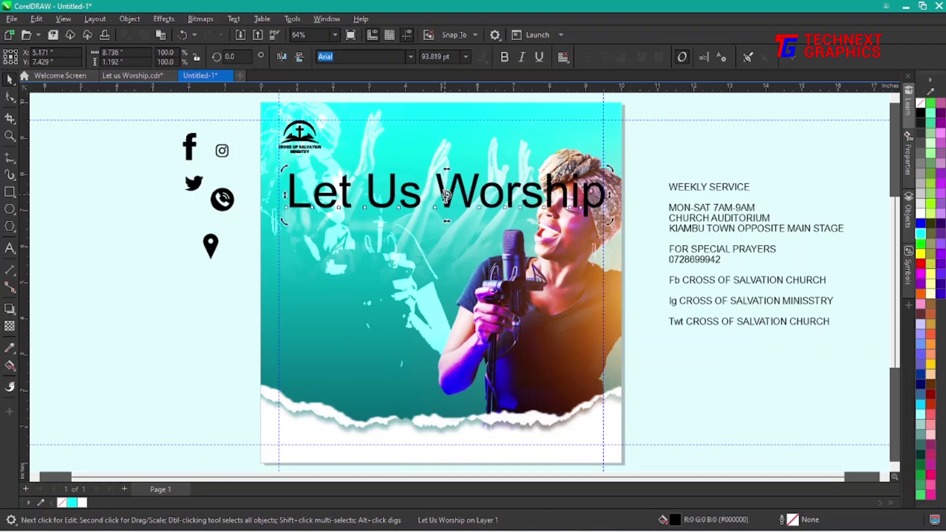
pyautogui.click(446, 196)
pyautogui.doubleClick(445, 195)
pyautogui.press('Return')
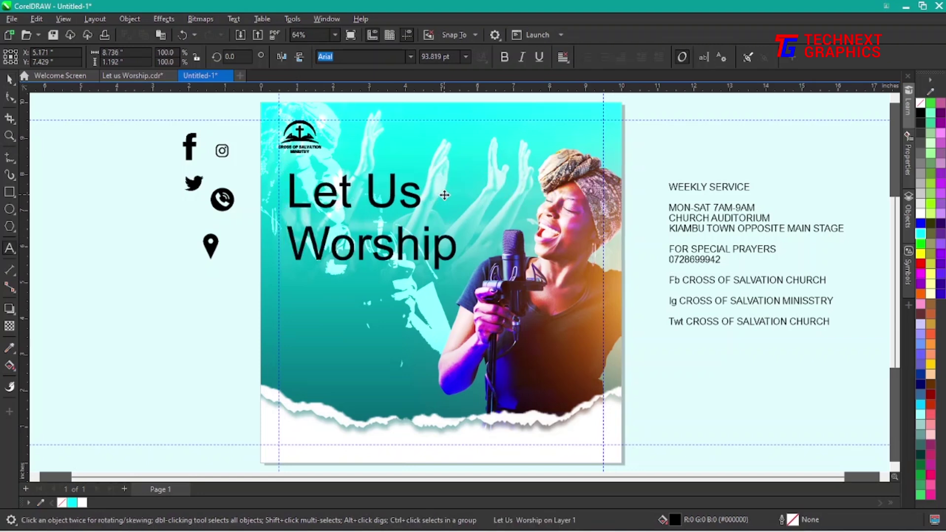
pyautogui.hotkey('ctrl', 'k')
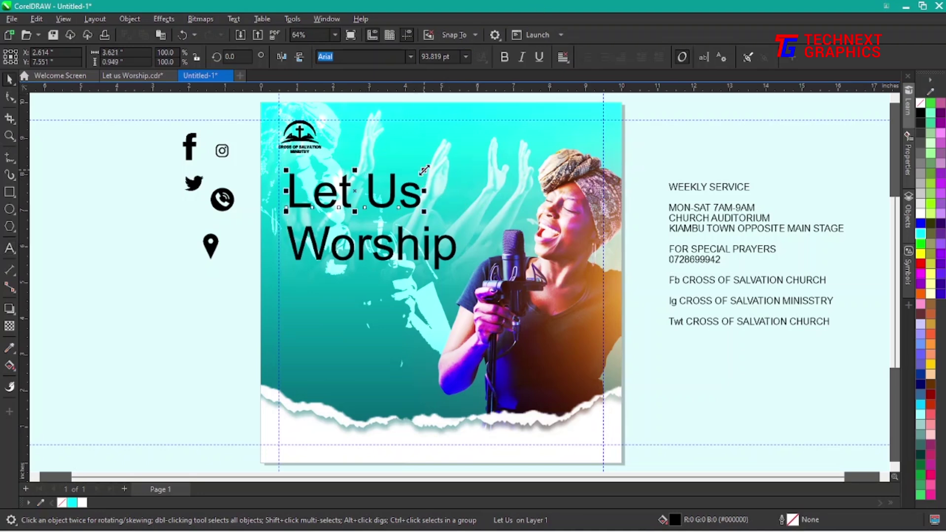
# Step: Shrink 'Let Us' to about 39.9 pt beside the singer's headwrap, and lower 'Worship' to about Y 5.33 inches
pyautogui.moveTo(425, 170); pyautogui.dragTo(490, 156)
pyautogui.moveTo(429, 257); pyautogui.dragTo(436, 279)
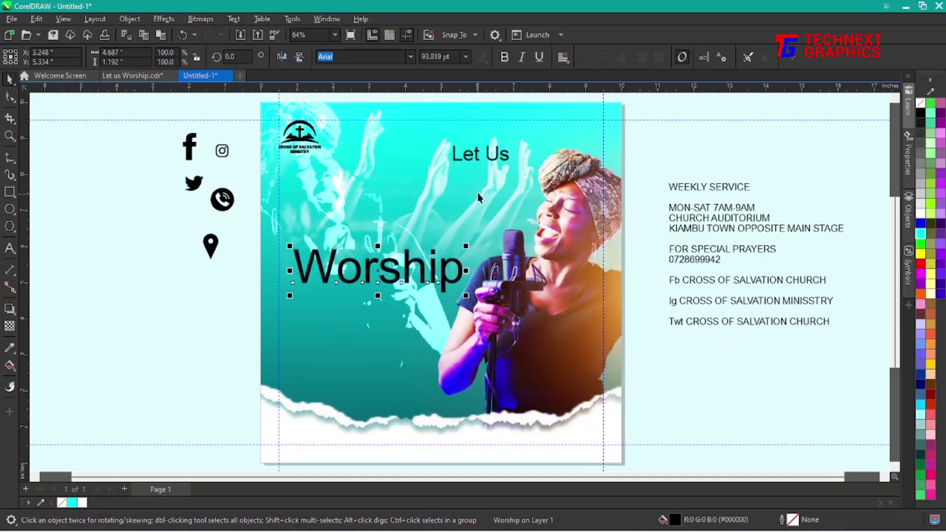
pyautogui.moveTo(475, 156); pyautogui.dragTo(478, 167)
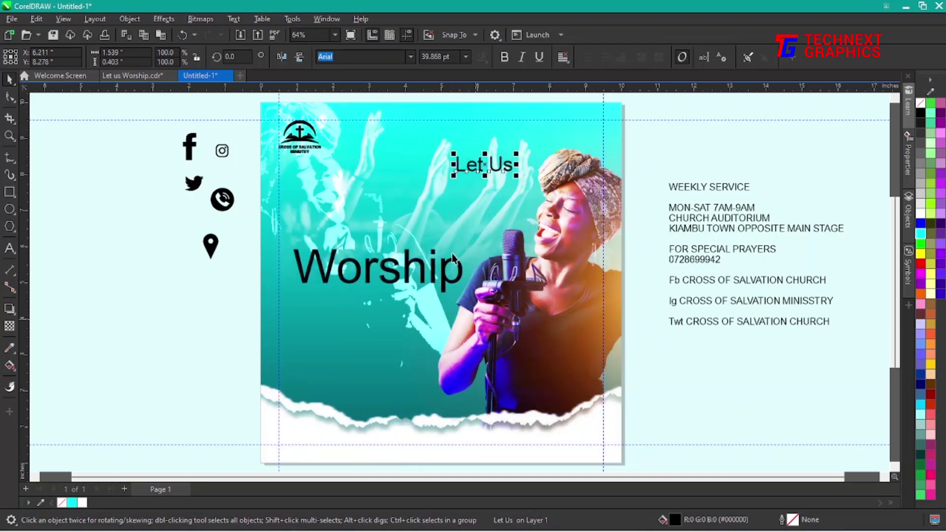
# Step: Enlarge 'Worship' to about 103.6 pt and set its font to HelveticaNeue LT 95 Black
pyautogui.click(456, 277)
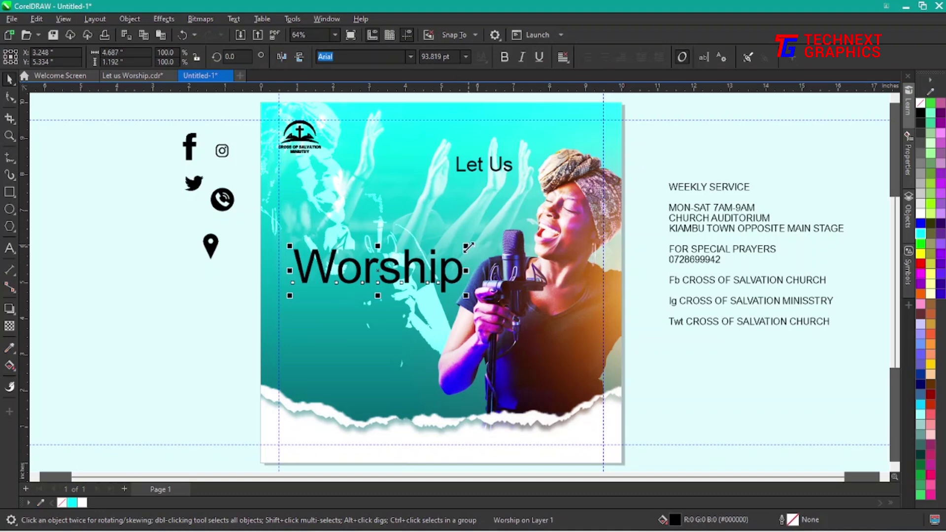
pyautogui.moveTo(468, 246); pyautogui.dragTo(484, 241)
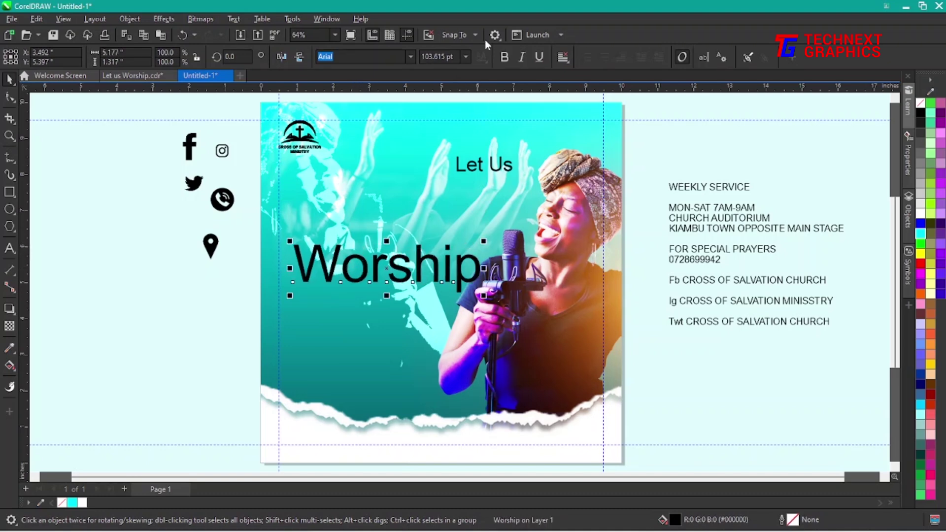
pyautogui.click(409, 56)
pyautogui.click(349, 59)
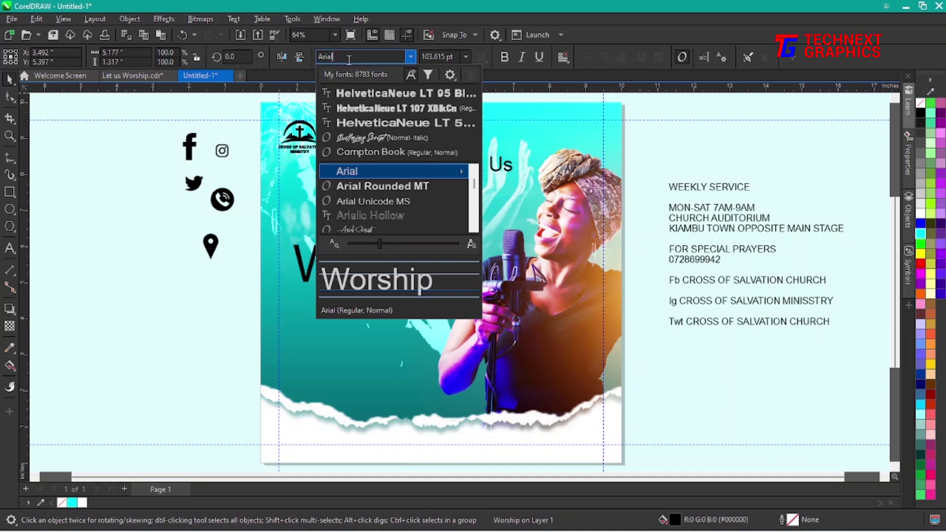
pyautogui.write('HelveticaNeue LT 95 Black')
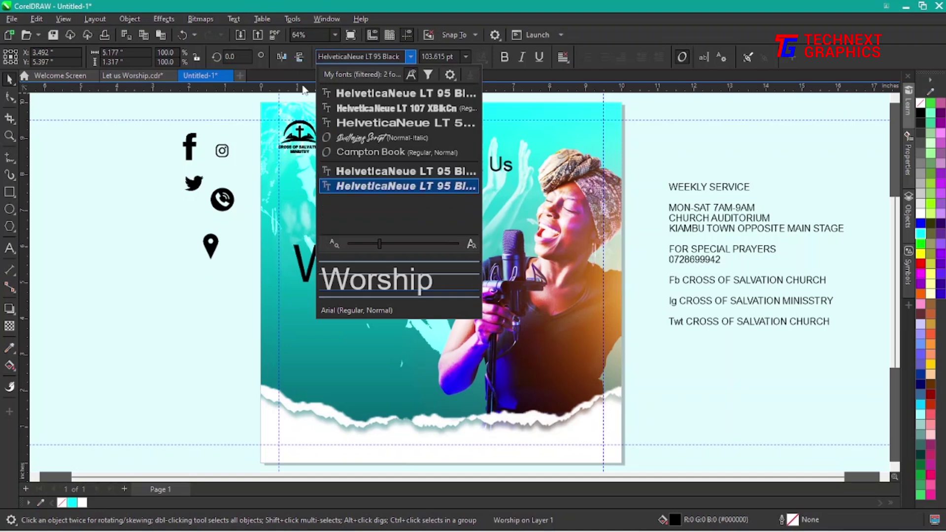
pyautogui.click(408, 172)
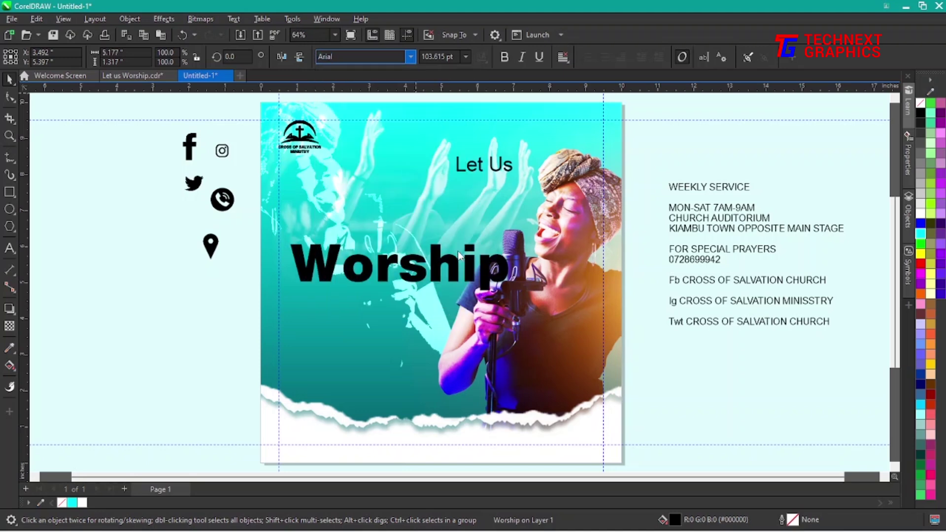
# Step: Enlarge 'Worship' to about 130.5 pt against the left guideline and tighten its letter spacing
pyautogui.moveTo(511, 294); pyautogui.dragTo(569, 306)
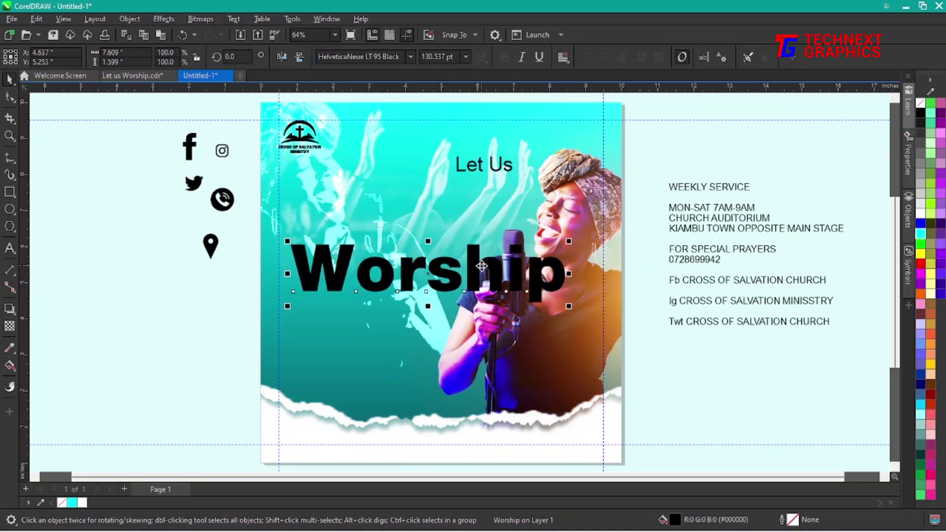
pyautogui.moveTo(479, 269); pyautogui.dragTo(468, 235)
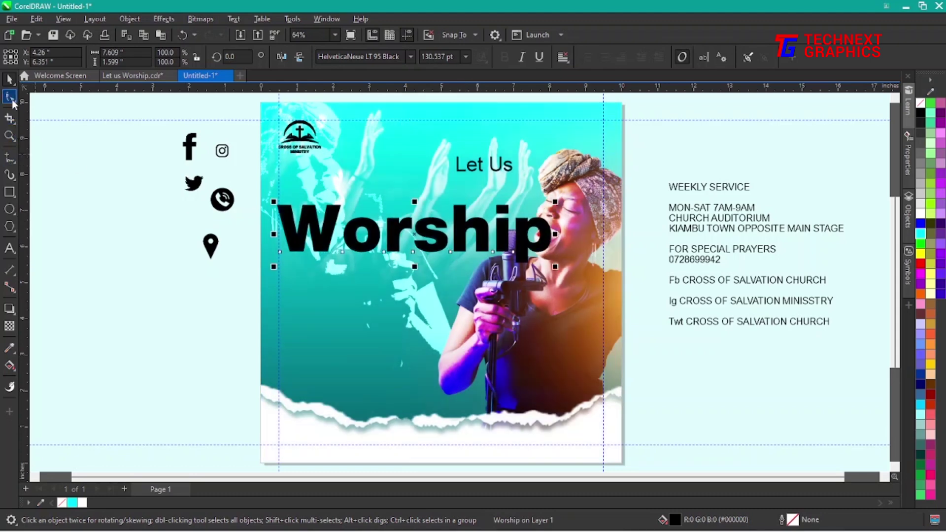
pyautogui.press('F10')
pyautogui.moveTo(555, 268); pyautogui.dragTo(527, 269)
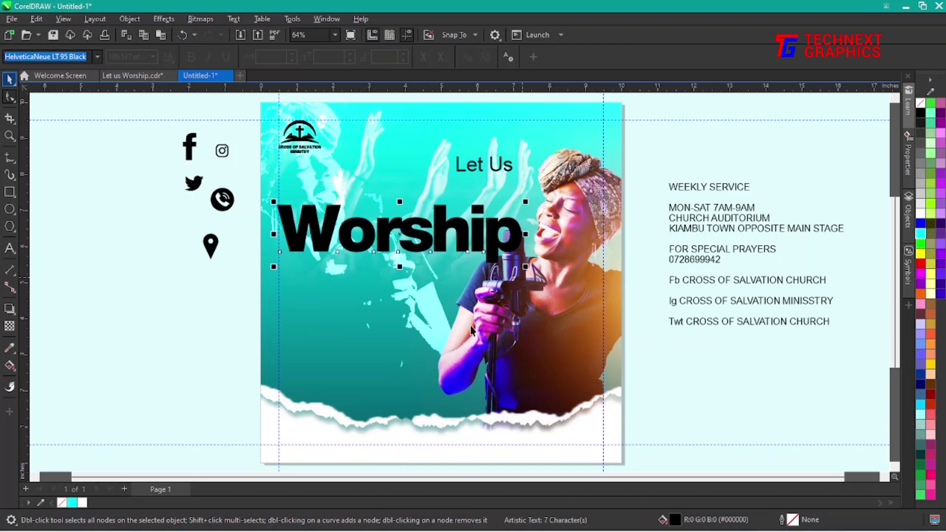
# Step: Reduce 'Worship' to about 108.6 pt and move it down along the left guideline, clear of the singer's face
pyautogui.press('space')
pyautogui.moveTo(512, 271); pyautogui.dragTo(482, 276)
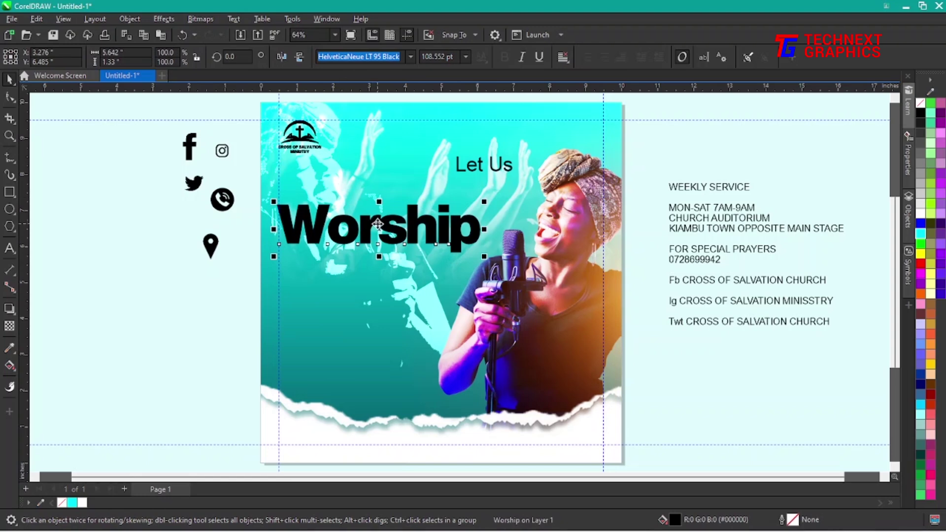
pyautogui.moveTo(372, 220); pyautogui.dragTo(382, 256)
pyautogui.click(644, 243)
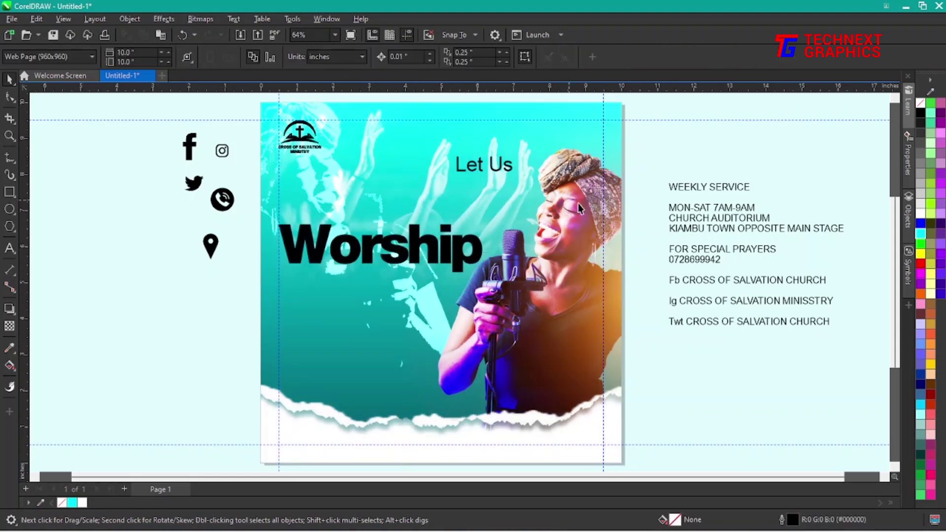
# Step: Enlarge 'Let Us' to about 97.7 pt directly above 'Worship' and set its font to Quillajas Script
pyautogui.moveTo(488, 167); pyautogui.dragTo(475, 186)
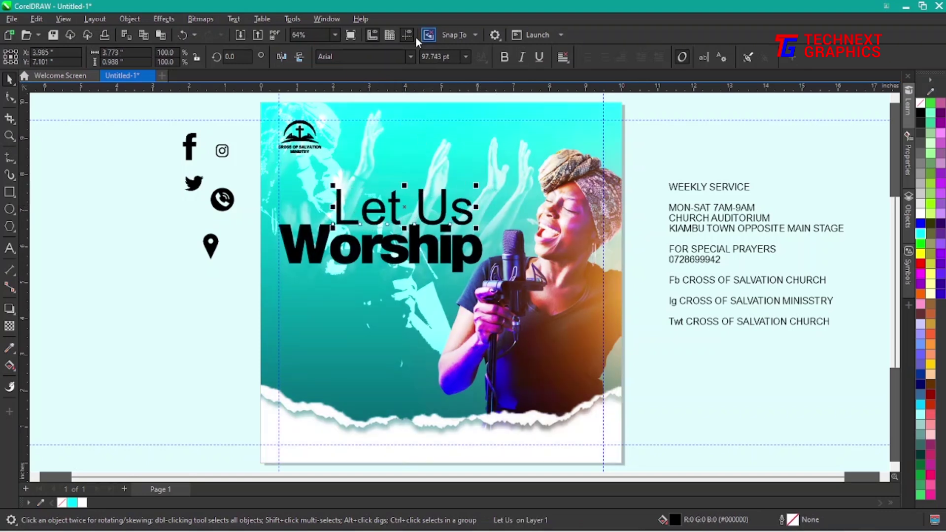
pyautogui.click(410, 57)
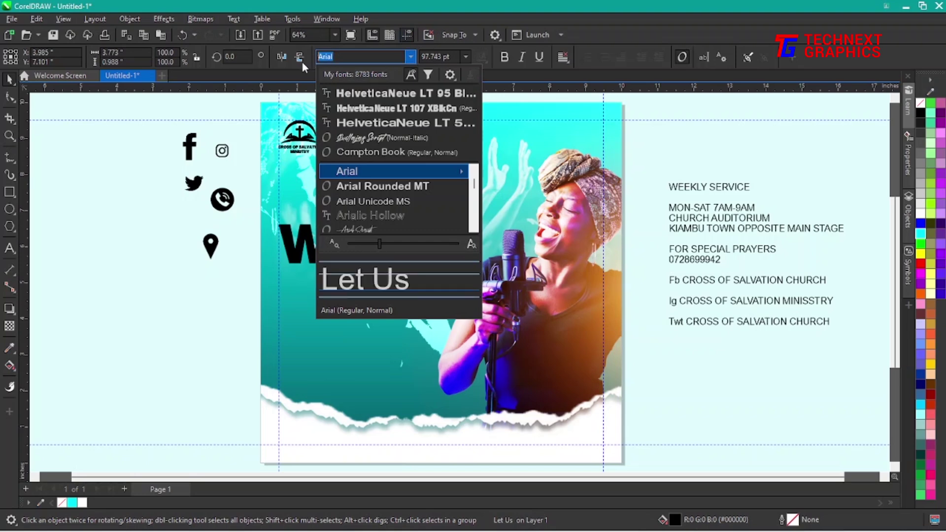
pyautogui.write('Quillajas Script')
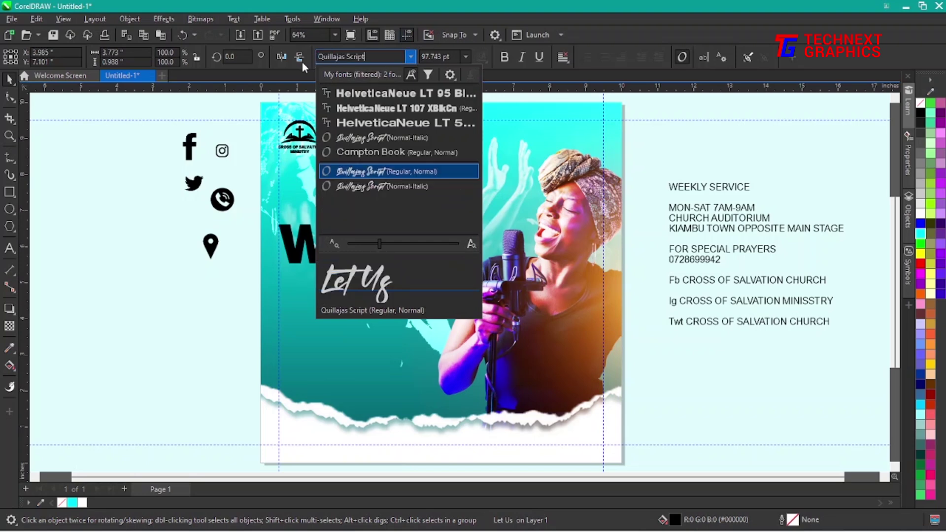
pyautogui.click(368, 183)
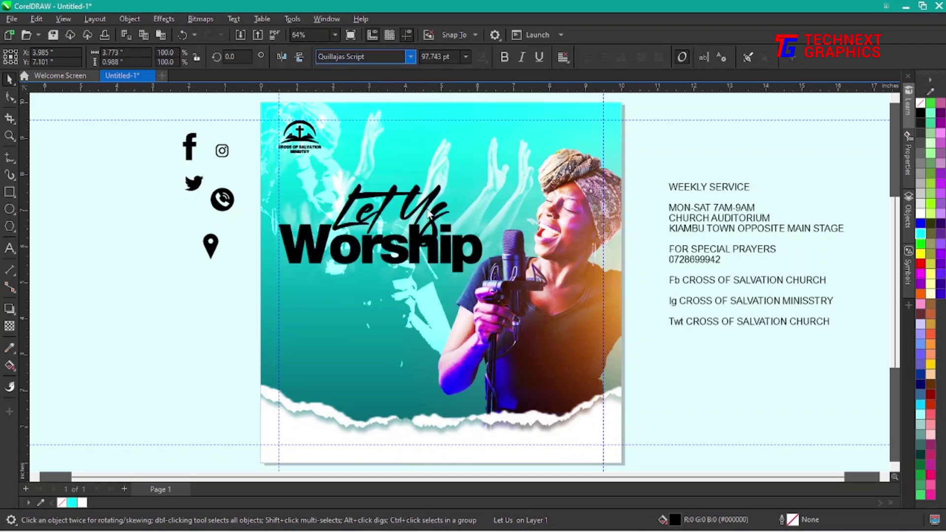
# Step: Shrink 'Let Us' to about 63.9 pt and place it just above 'Worship' at about X 3.04, Y 6.84 inches
pyautogui.moveTo(453, 181); pyautogui.dragTo(398, 218)
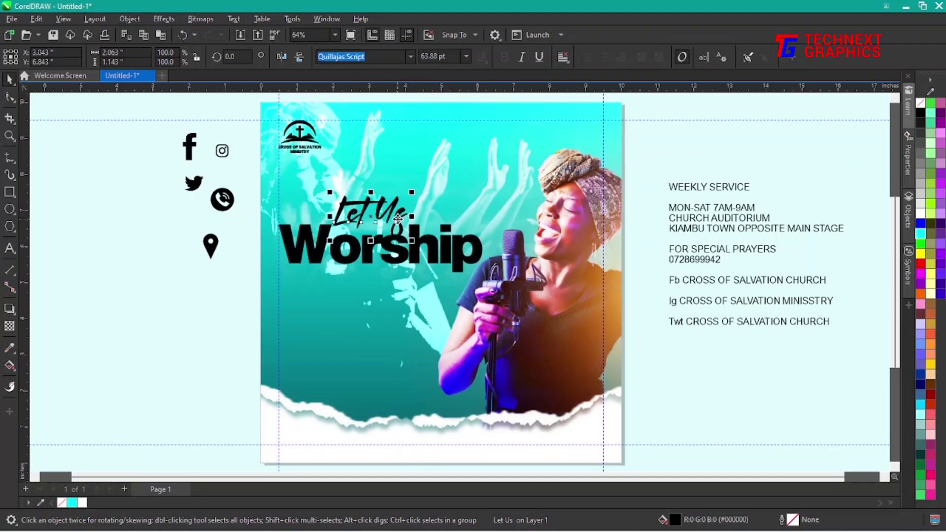
pyautogui.click(398, 212)
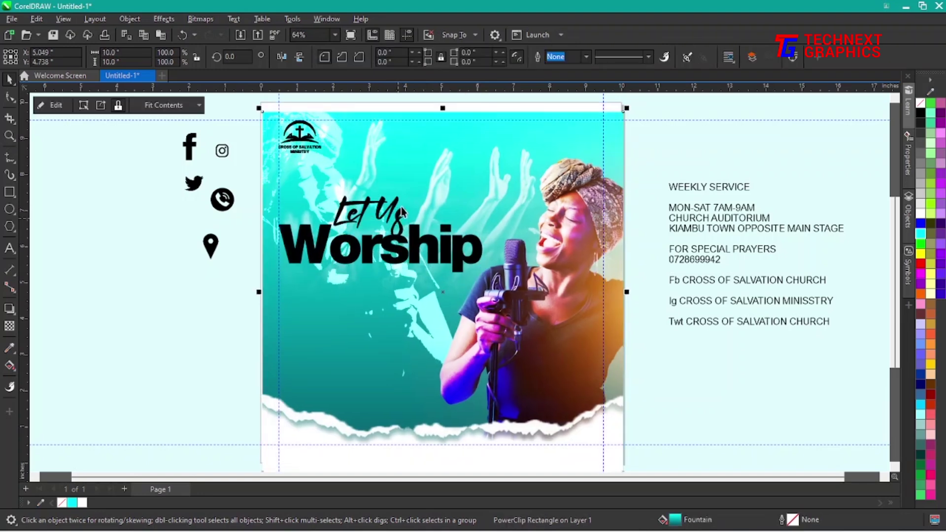
pyautogui.click(395, 220)
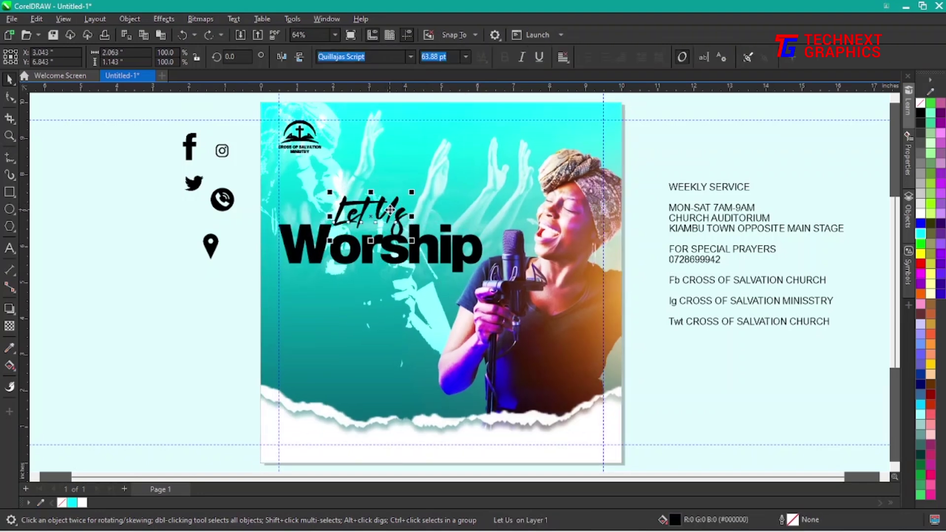
# Step: Lower 'Let Us' closer onto the top of 'Worship' and enlarge it to about 67.5 pt
pyautogui.moveTo(396, 223); pyautogui.dragTo(397, 227)
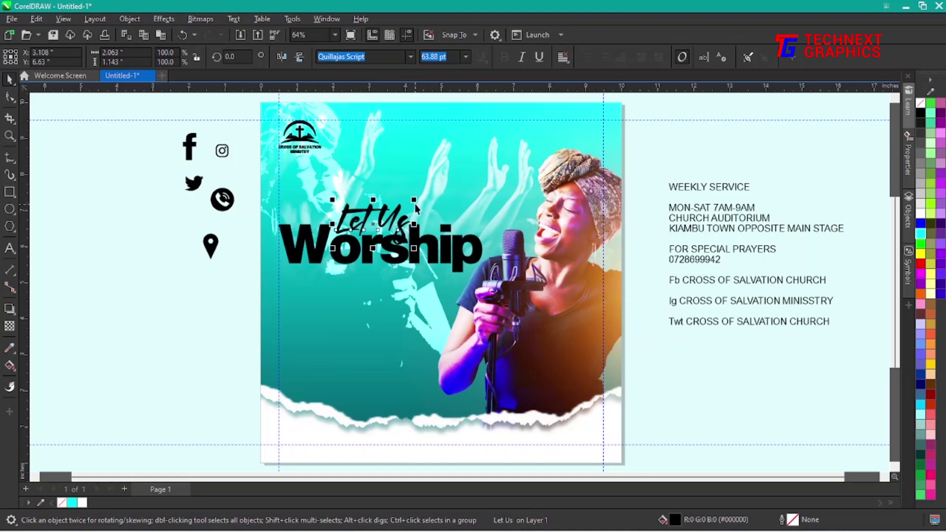
pyautogui.moveTo(419, 198); pyautogui.dragTo(444, 196)
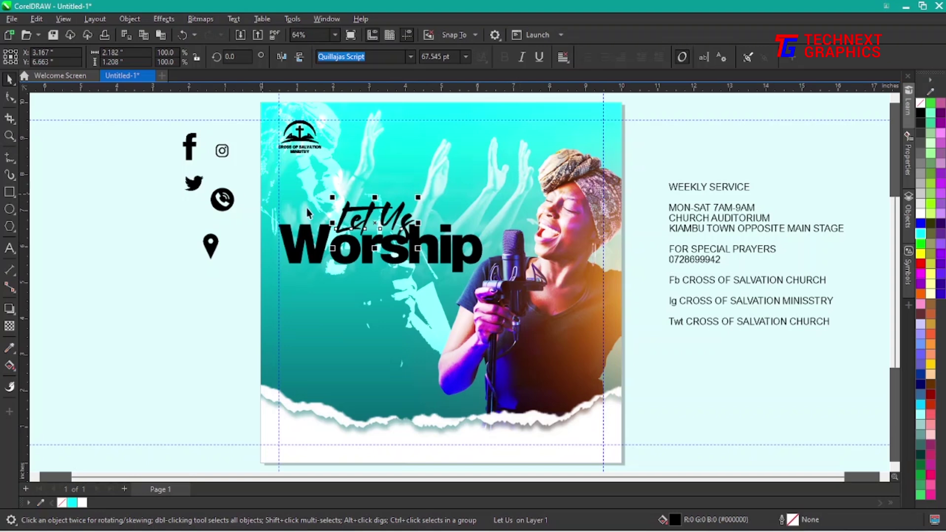
# Step: Move the phone icon farther from the page and raise both headline lines together to about X 3.3, Y 6.8 inches
pyautogui.moveTo(230, 206); pyautogui.dragTo(151, 207)
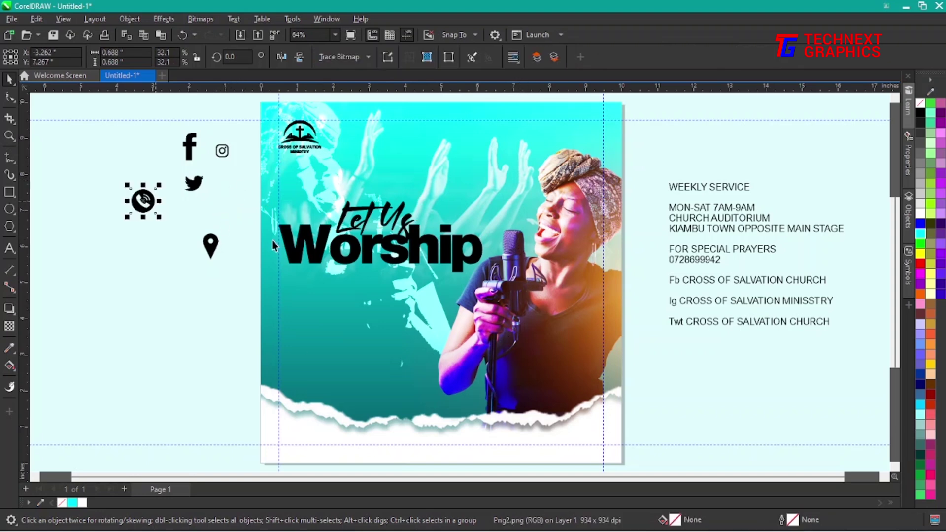
pyautogui.moveTo(266, 196); pyautogui.dragTo(582, 315)
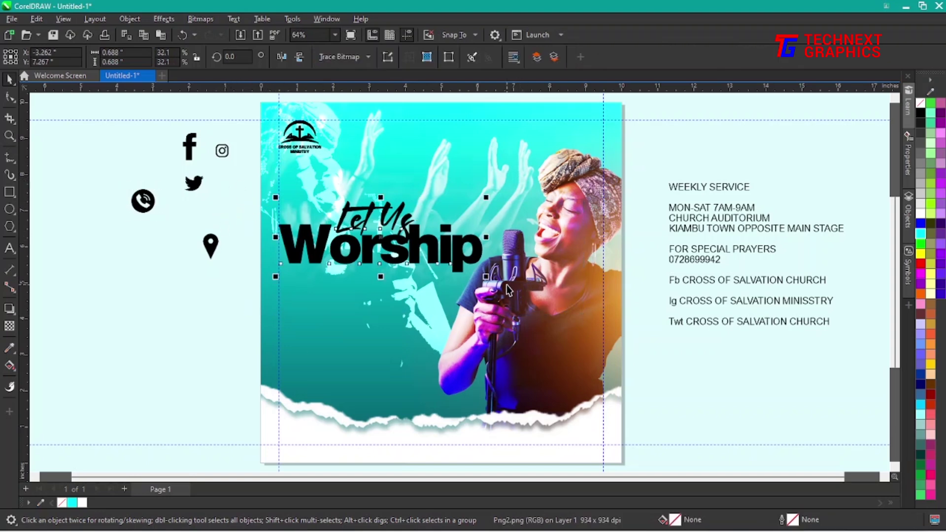
pyautogui.moveTo(469, 261); pyautogui.dragTo(455, 241)
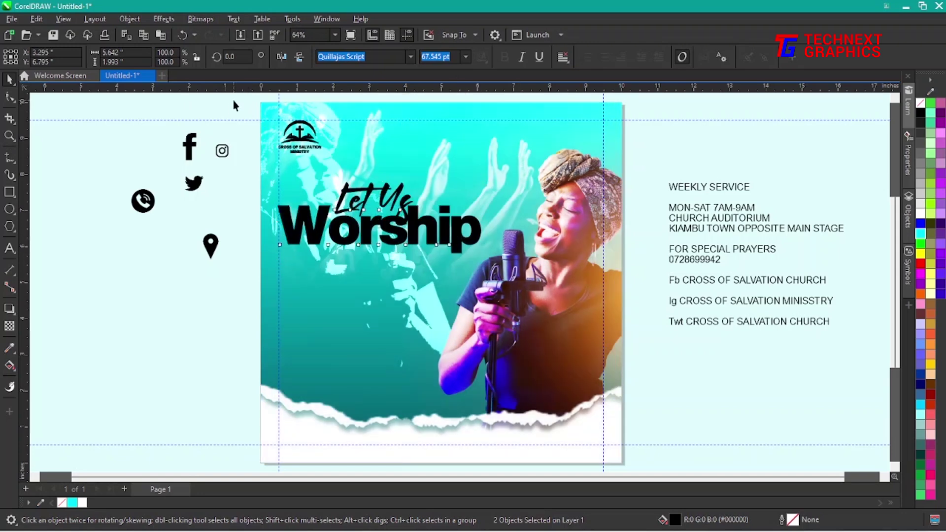
# Step: Move the church logo above 'Let Us' and enlarge it to about 1.56 inches wide, centred near X 3.24, Y 8.89 inches
pyautogui.click(300, 132)
pyautogui.moveTo(299, 132); pyautogui.dragTo(412, 171)
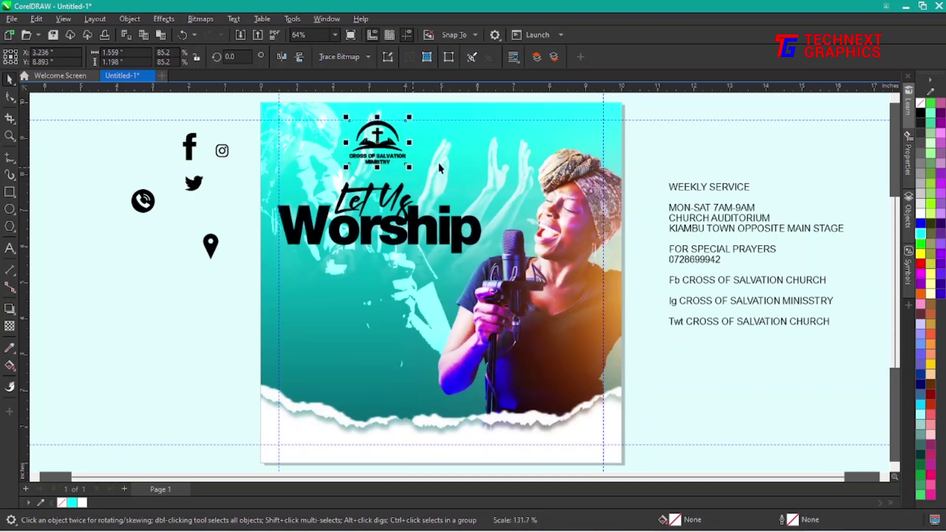
pyautogui.click(660, 162)
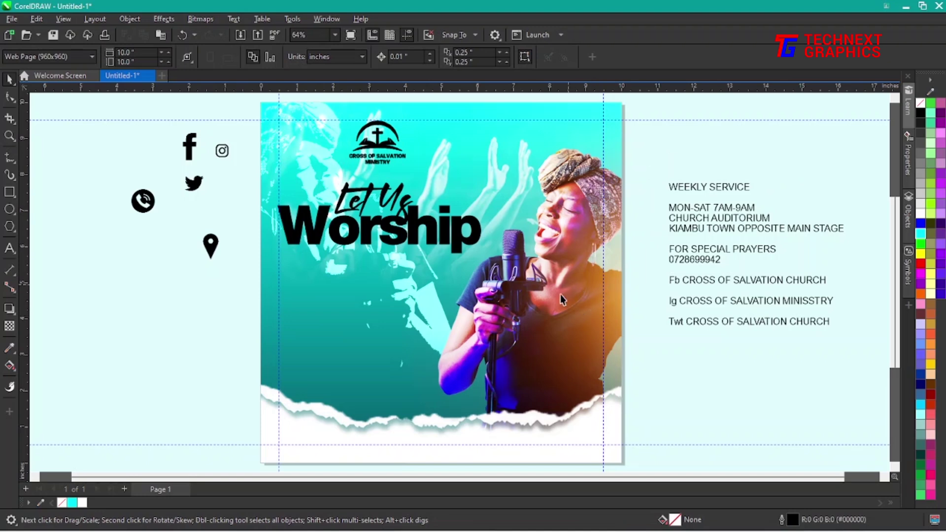
# Step: Inside the background PowerClip, resize the singer image to about 9.44 × 9.03 inches and reposition it at about X 8.8, Y 4.95 inches
pyautogui.click(525, 309)
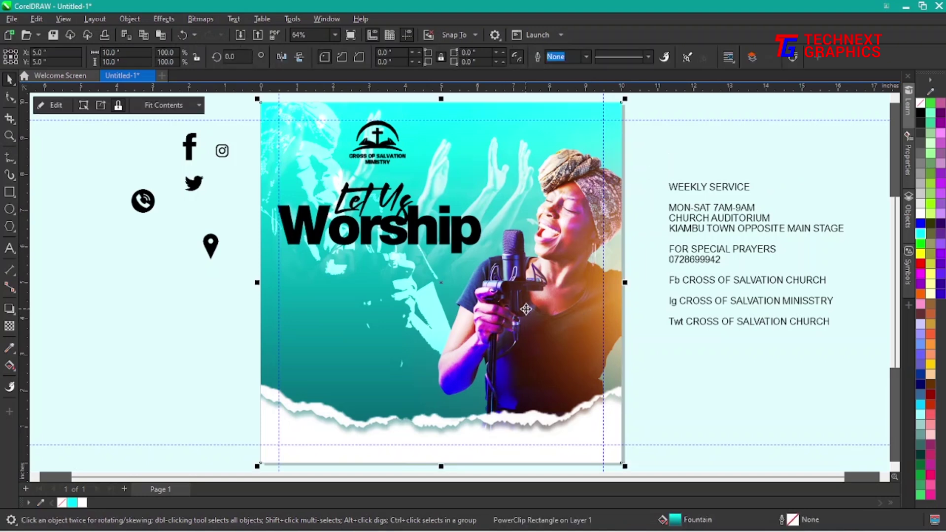
pyautogui.click(54, 105)
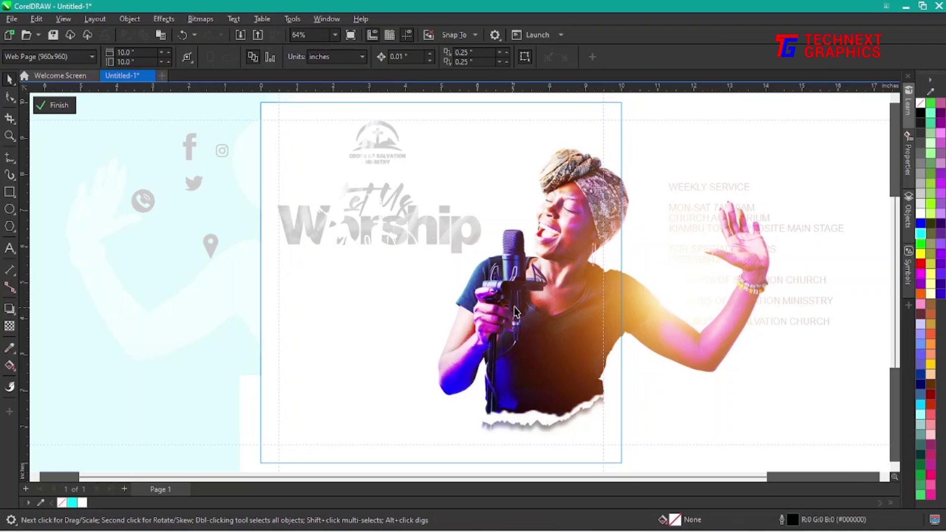
pyautogui.click(526, 276)
pyautogui.click(534, 274)
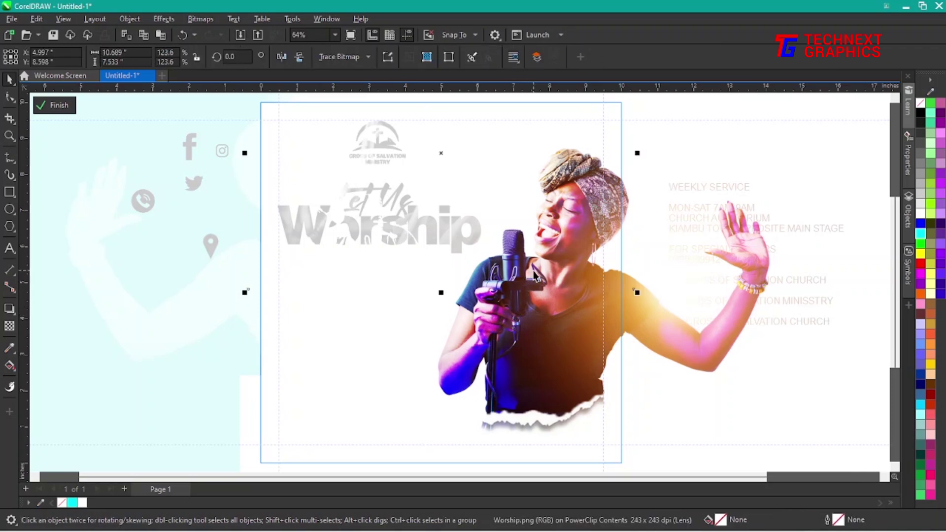
pyautogui.click(548, 264)
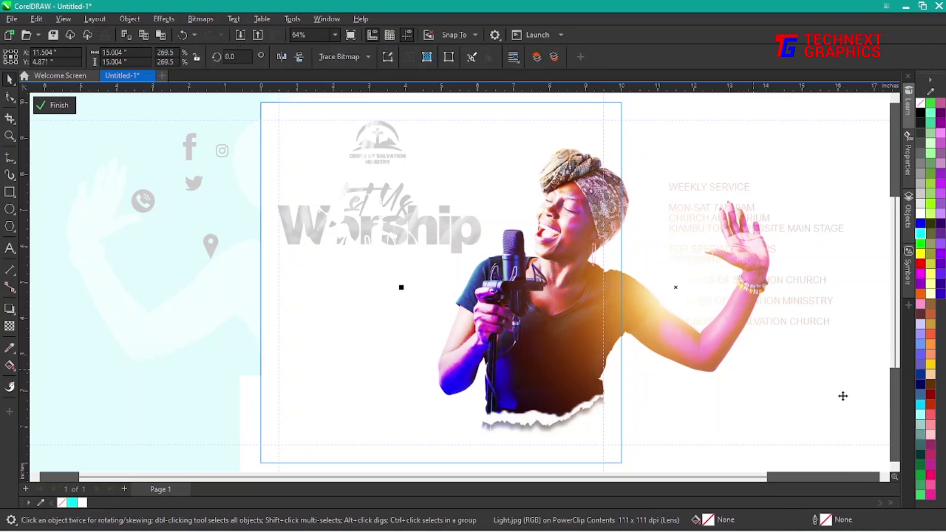
pyautogui.click(556, 306)
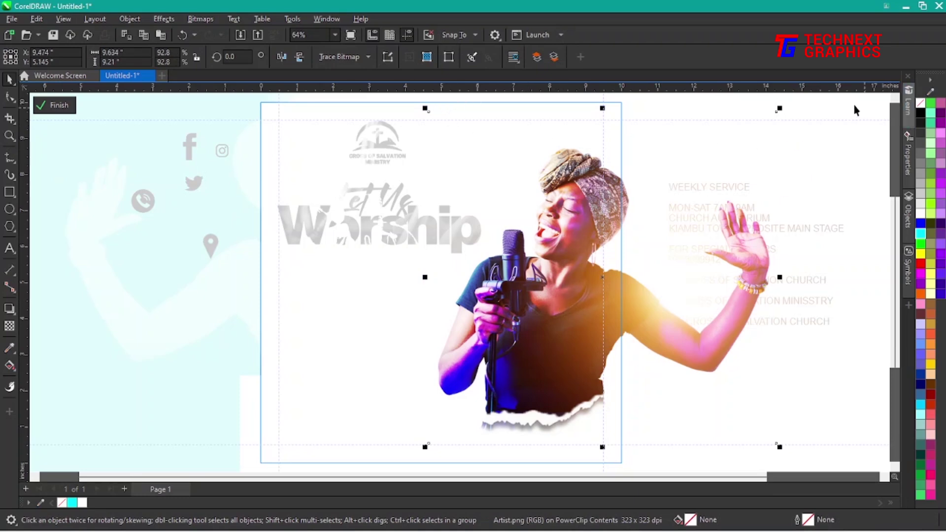
pyautogui.moveTo(778, 108); pyautogui.dragTo(739, 146)
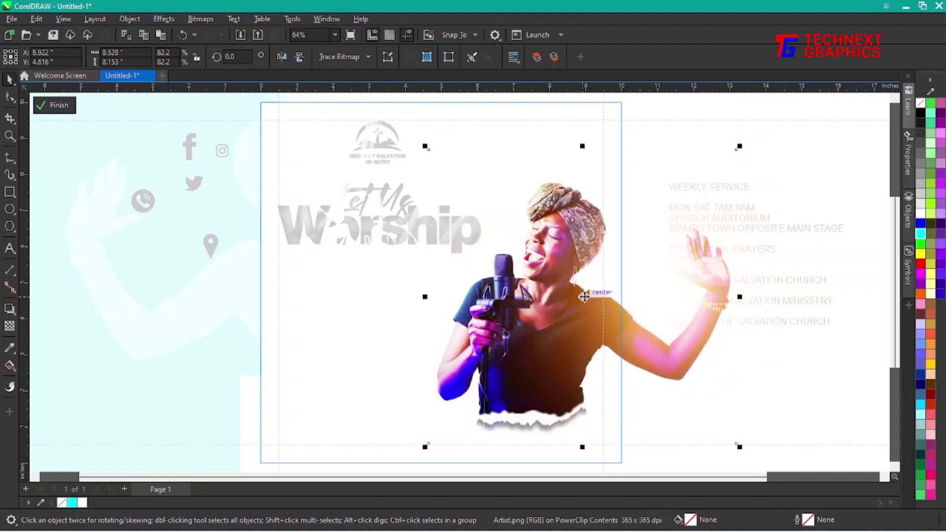
pyautogui.moveTo(584, 297); pyautogui.dragTo(562, 269)
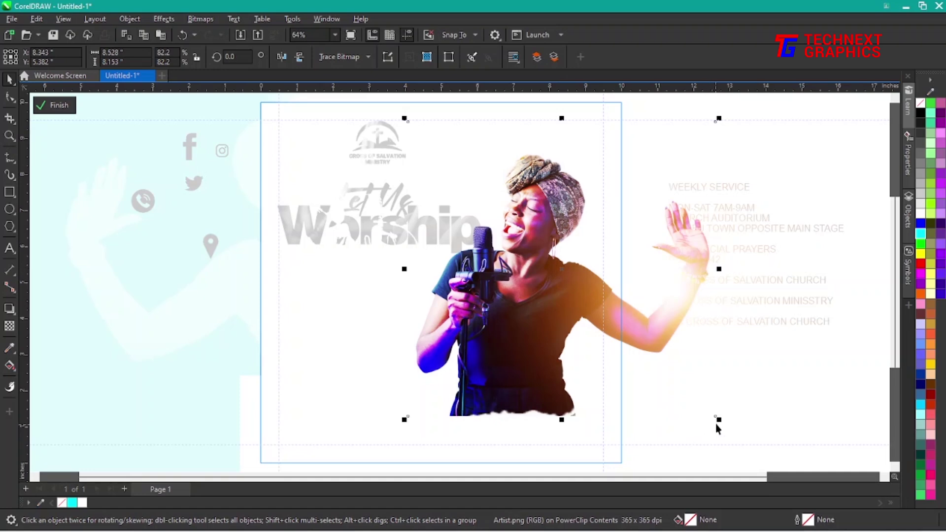
pyautogui.moveTo(718, 418); pyautogui.dragTo(746, 454)
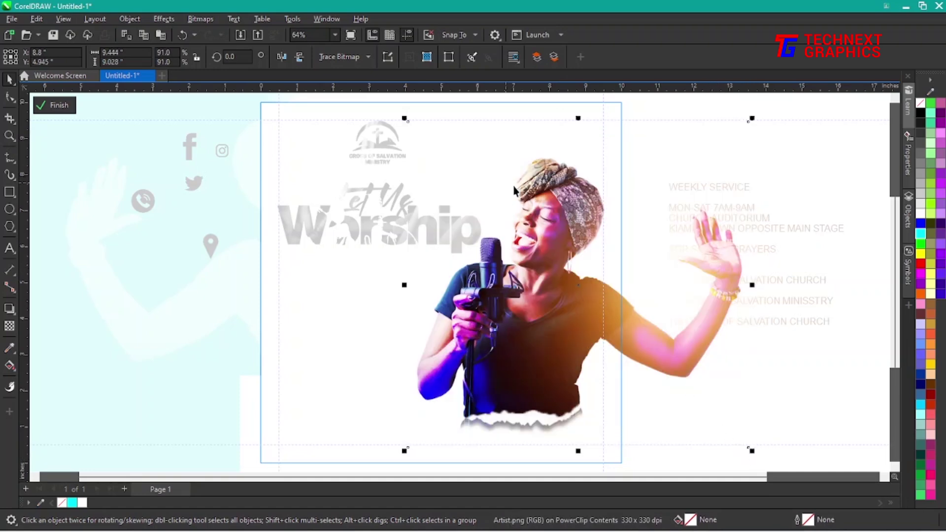
pyautogui.click(55, 105)
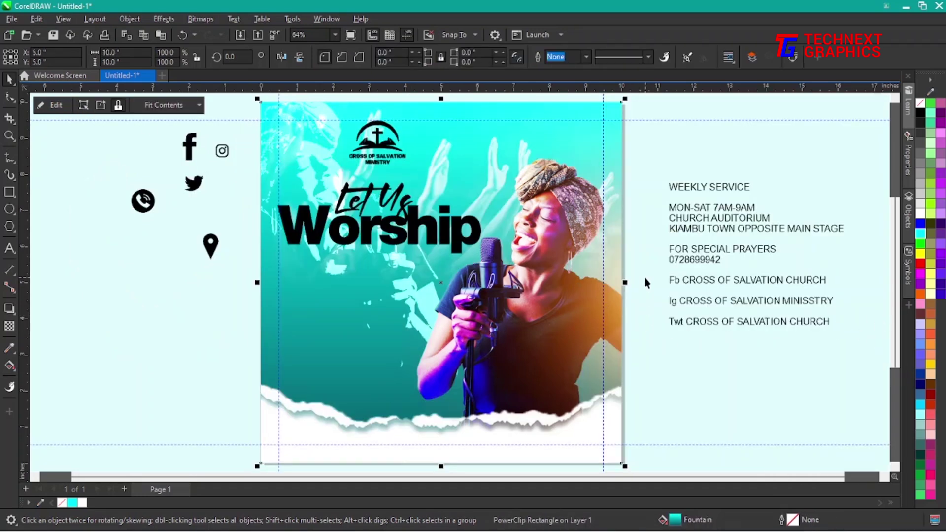
# Step: Inside the background PowerClip, enlarge the light image to about 18.99 inches square and move it to about X 10.79, Y 5.0 inches
pyautogui.keyDown('ctrl'); pyautogui.click(617, 314); pyautogui.keyUp('ctrl')
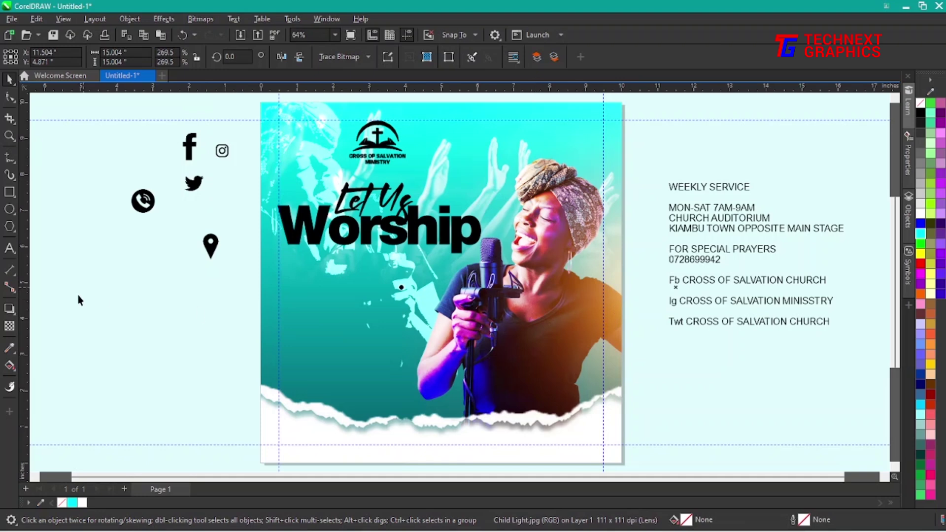
pyautogui.click(549, 285)
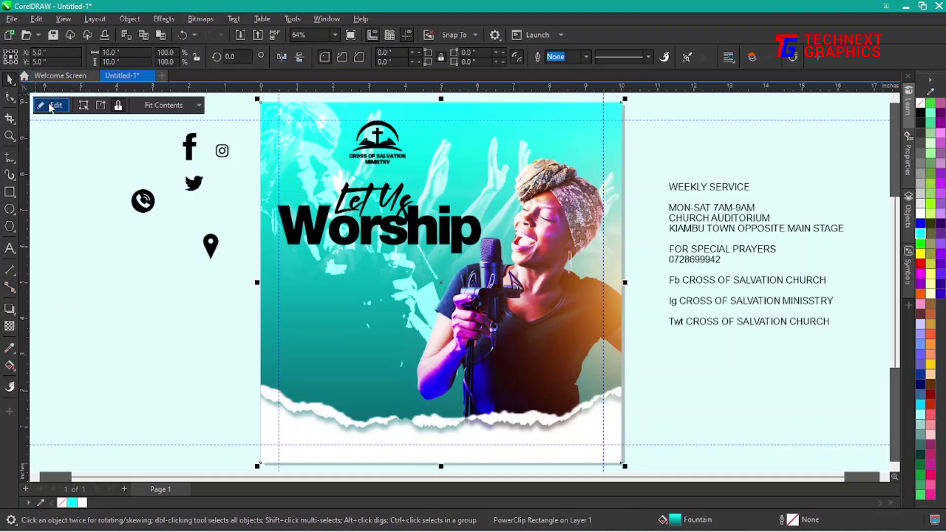
pyautogui.doubleClick(564, 294)
pyautogui.click(610, 318)
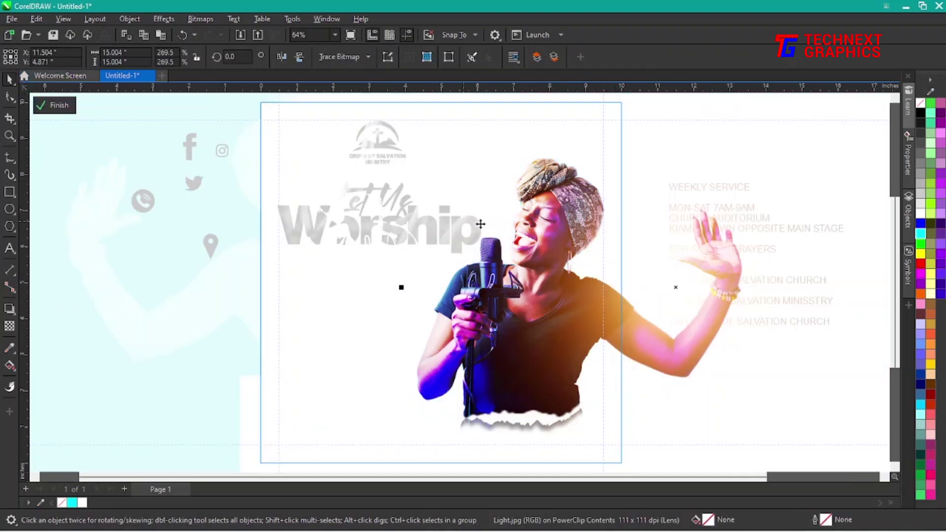
pyautogui.scroll(-2, 495, 239)
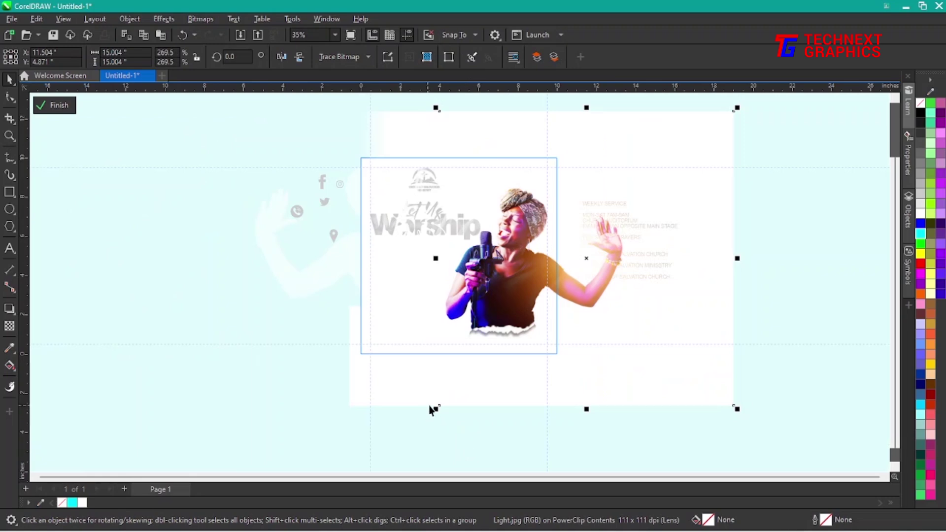
pyautogui.moveTo(436, 410); pyautogui.dragTo(387, 364)
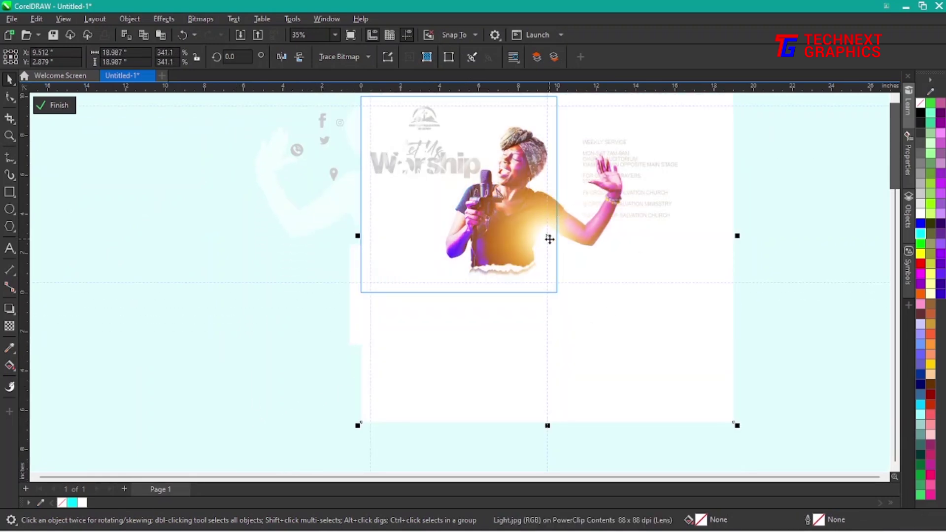
pyautogui.moveTo(549, 239); pyautogui.dragTo(572, 195)
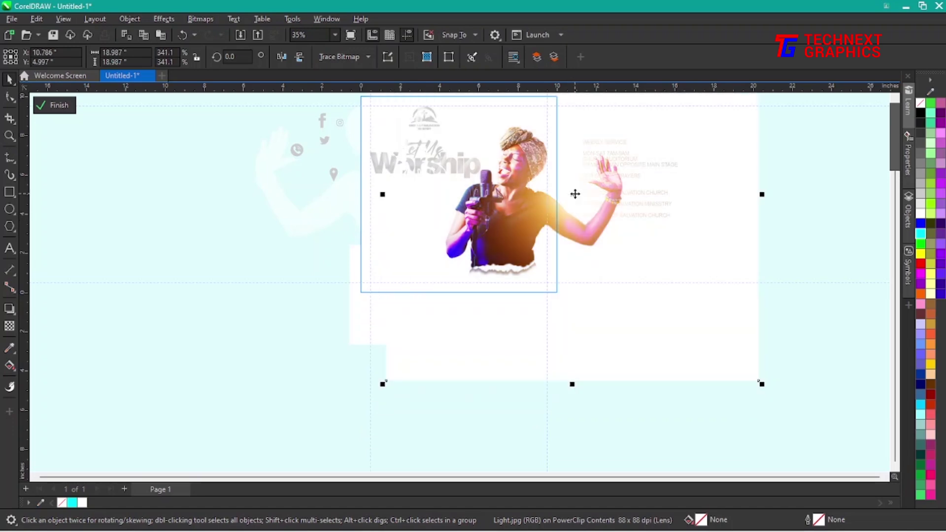
pyautogui.click(68, 106)
pyautogui.click(784, 257)
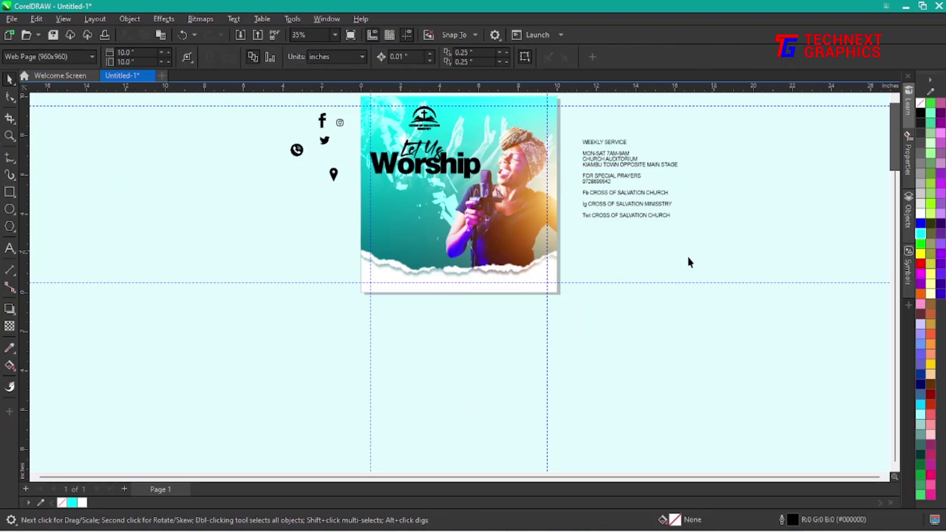
# Step: Enlarge both headline lines together to about 5.75 inches wide and move them to about X 3.4, Y 6.63 inches
pyautogui.press('F4')
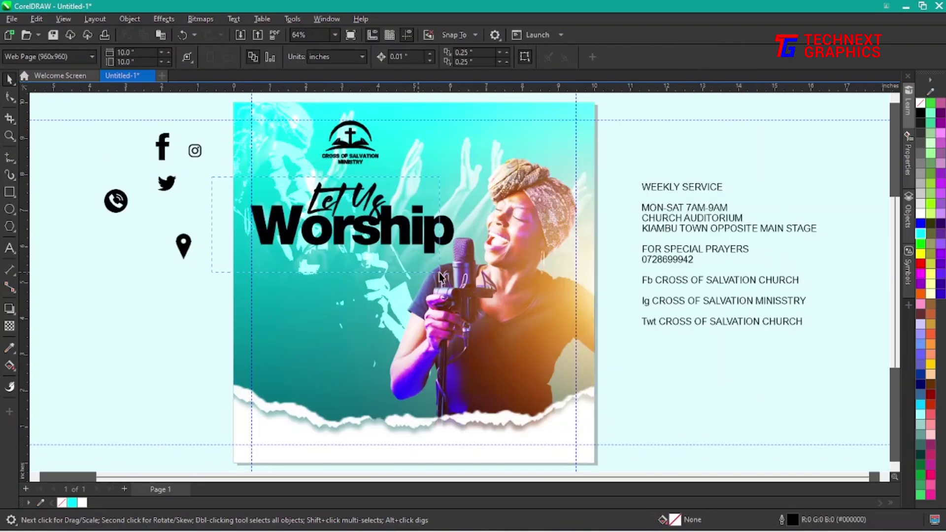
pyautogui.click(472, 274)
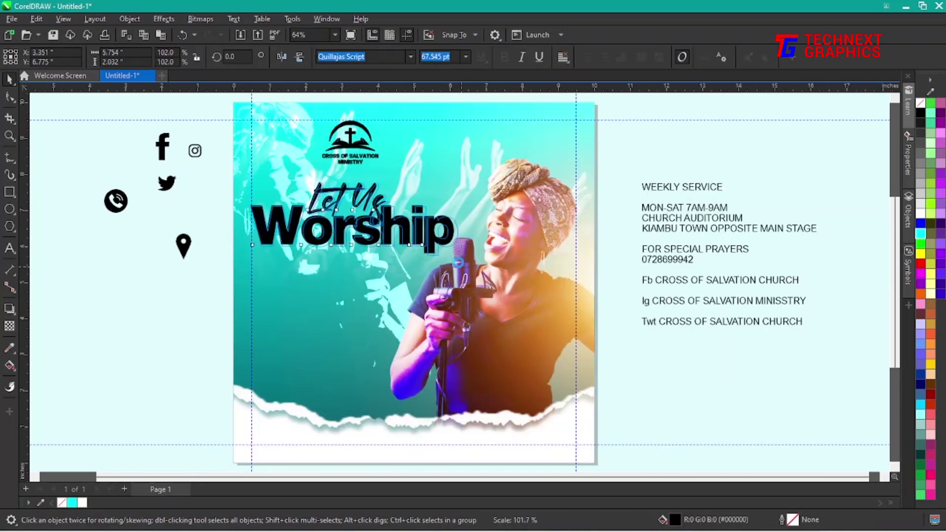
pyautogui.keyDown('shift'); pyautogui.click(354, 213); pyautogui.keyUp('shift')
pyautogui.moveTo(354, 213); pyautogui.dragTo(365, 233)
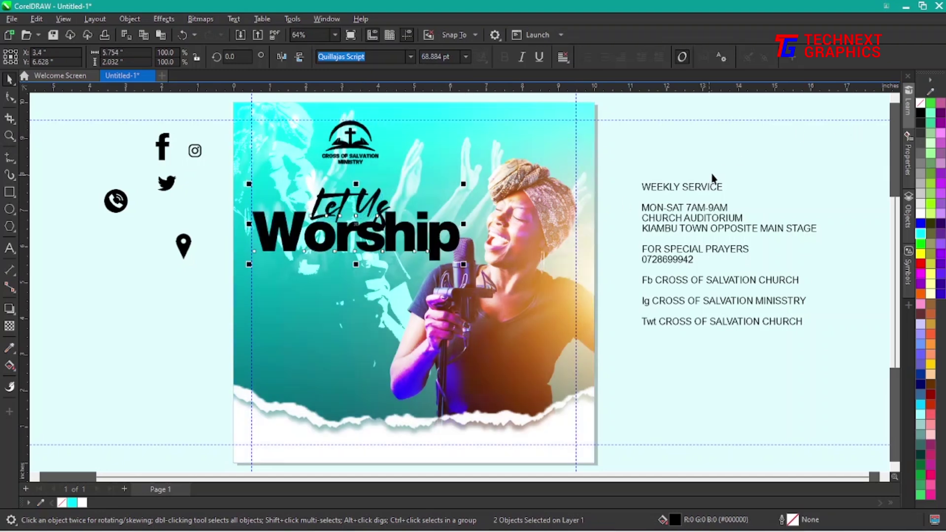
pyautogui.click(730, 148)
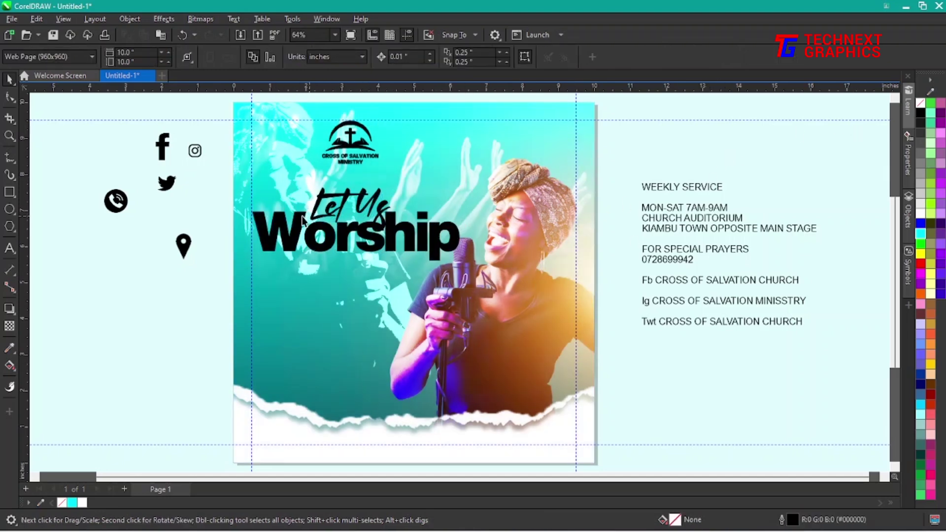
# Step: Fill both headline lines, 'Let Us' and 'Worship', with white
pyautogui.moveTo(198, 170); pyautogui.dragTo(508, 281)
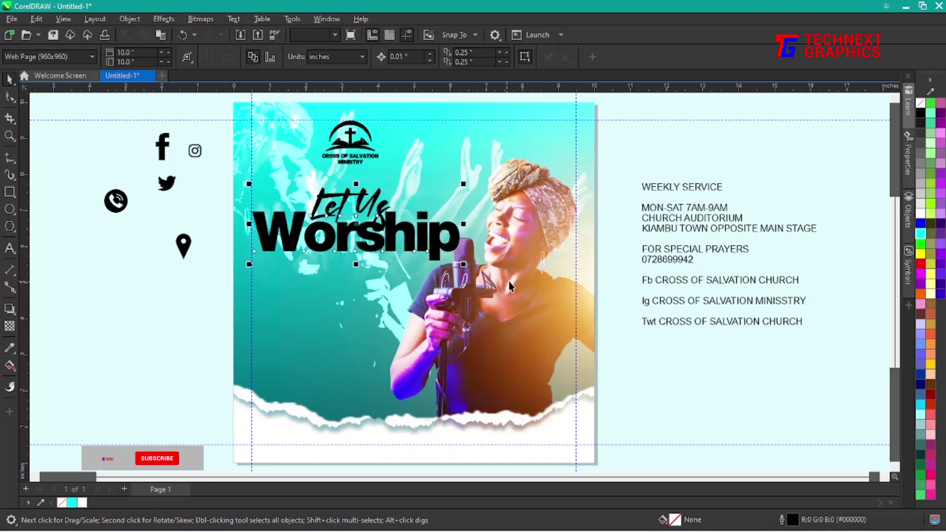
pyautogui.click(920, 213)
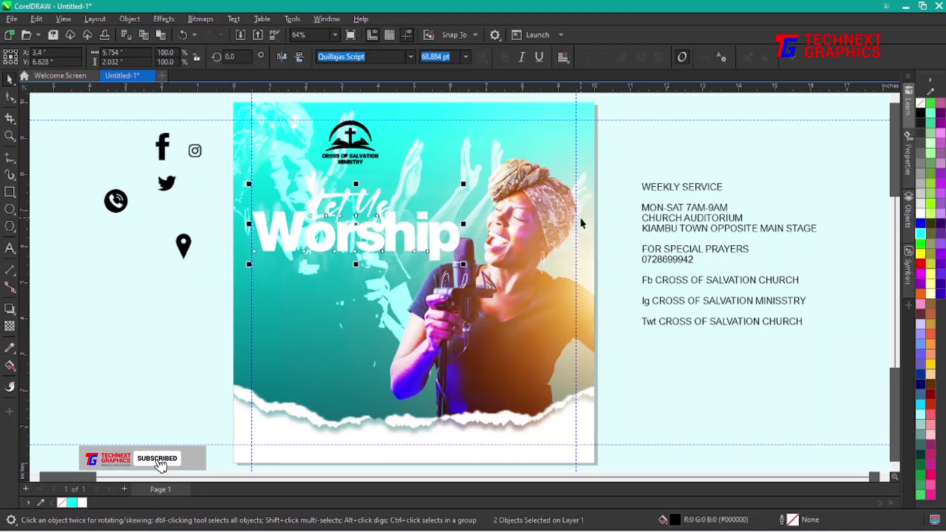
pyautogui.click(681, 167)
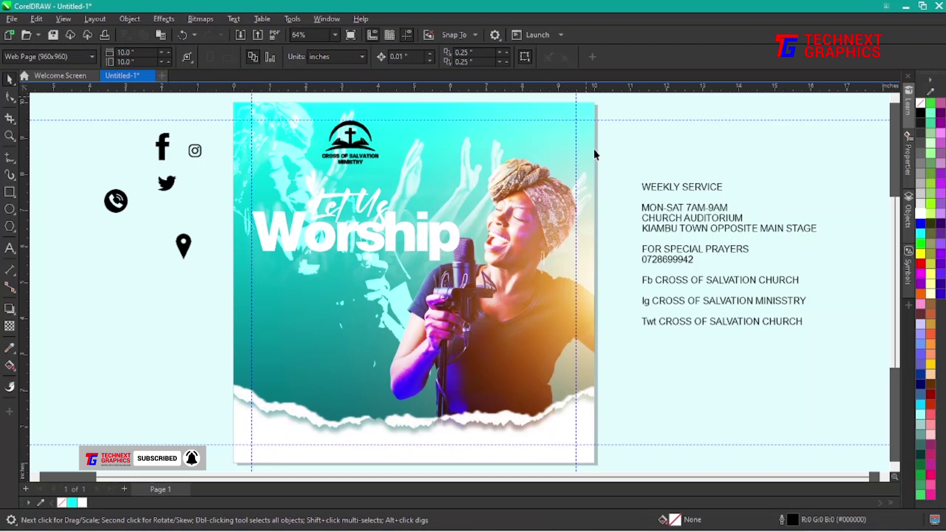
# Step: Nudge 'Let Us' down to about Y 6.96 inches so it sits tighter against 'Worship'
pyautogui.click(359, 209)
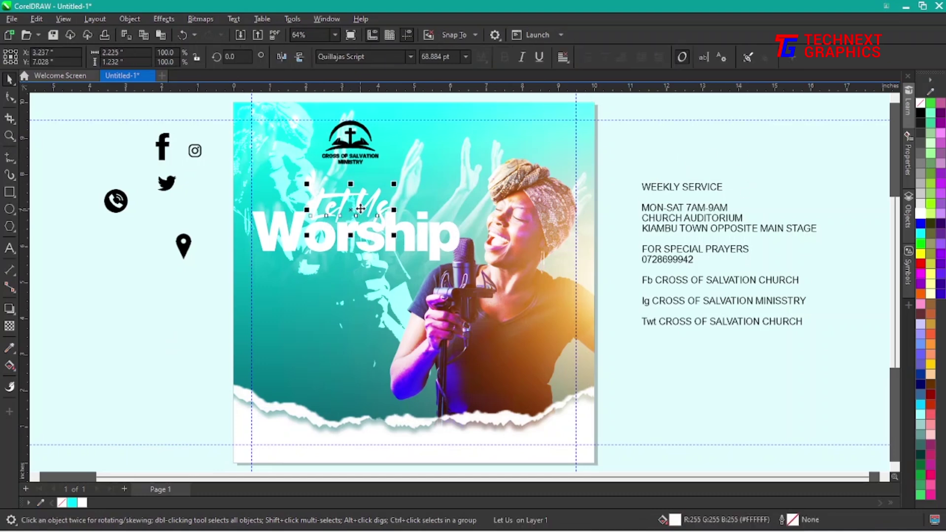
pyautogui.moveTo(363, 199); pyautogui.dragTo(363, 202)
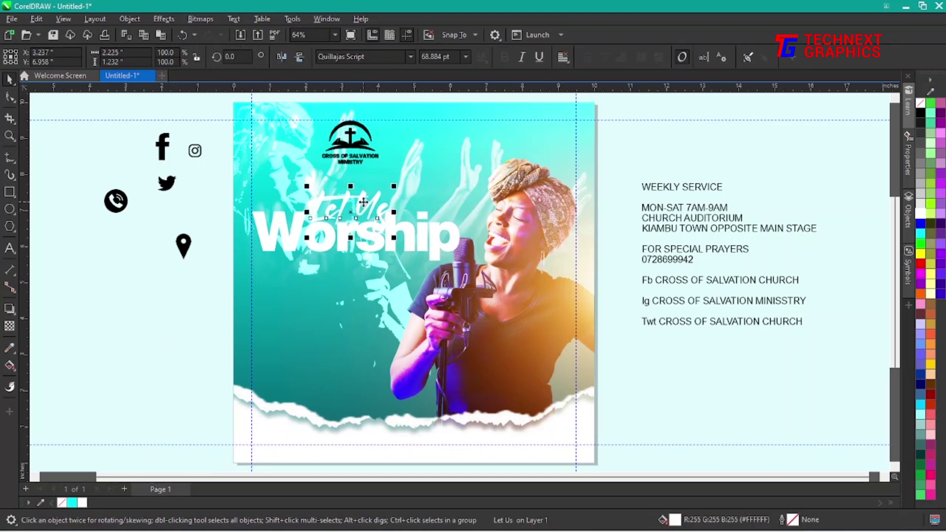
pyautogui.click(422, 210)
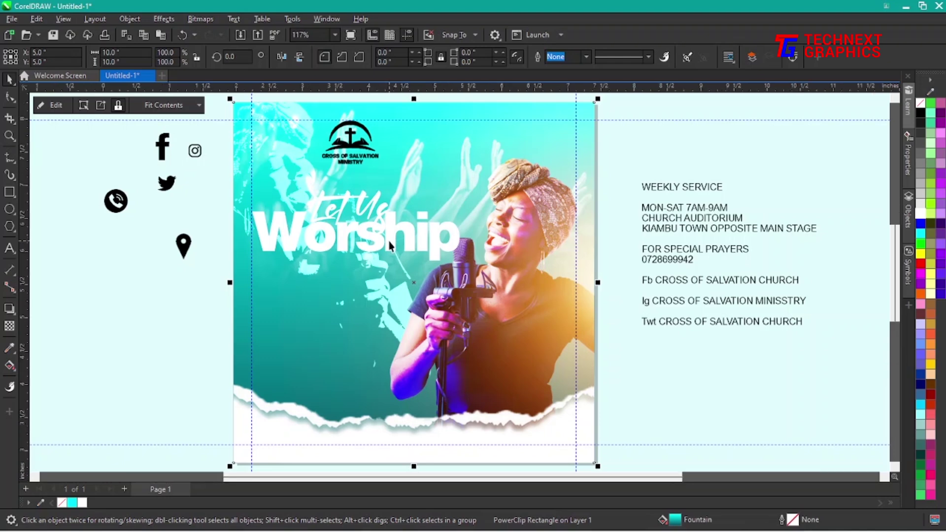
# Step: Try to convert the 'Worship' headline to a 300 dpi RGB Color (24-bit) bitmap with anti-aliasing and a transparent background
pyautogui.scroll(2, 387, 240)
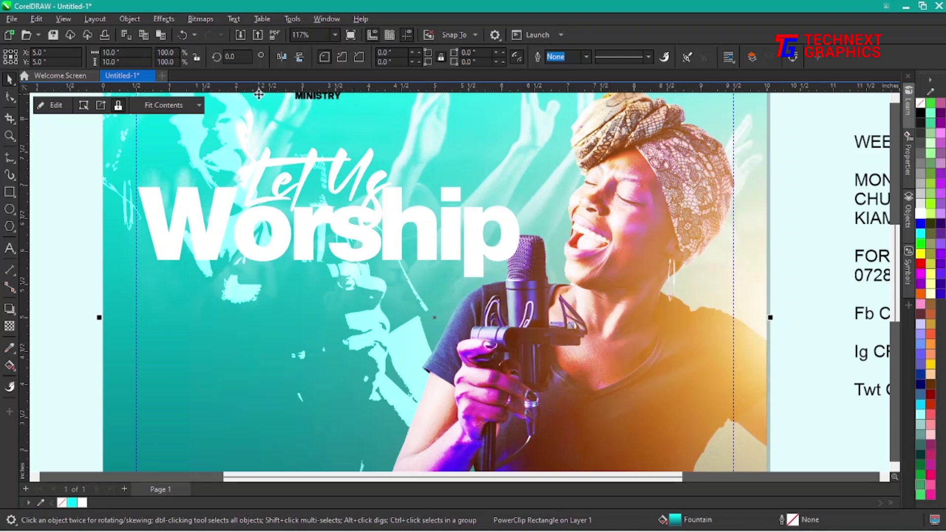
pyautogui.click(179, 231)
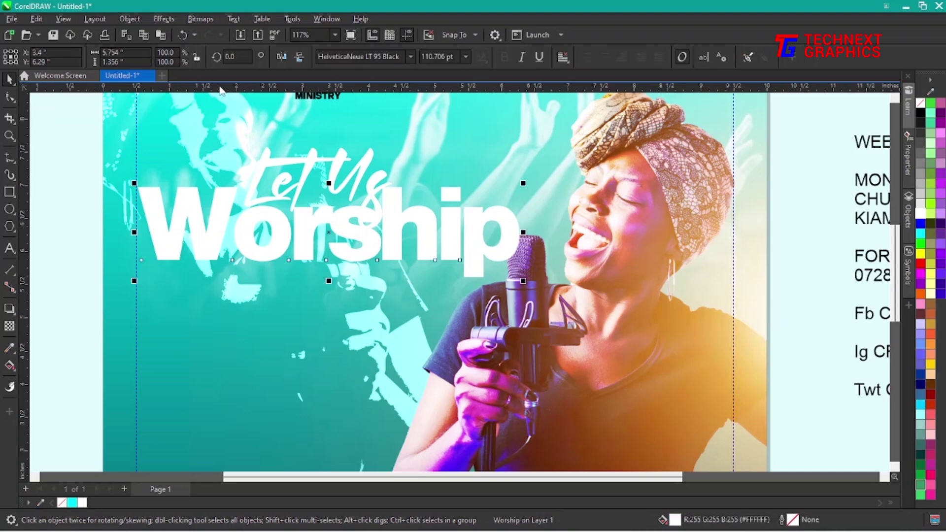
pyautogui.click(201, 19)
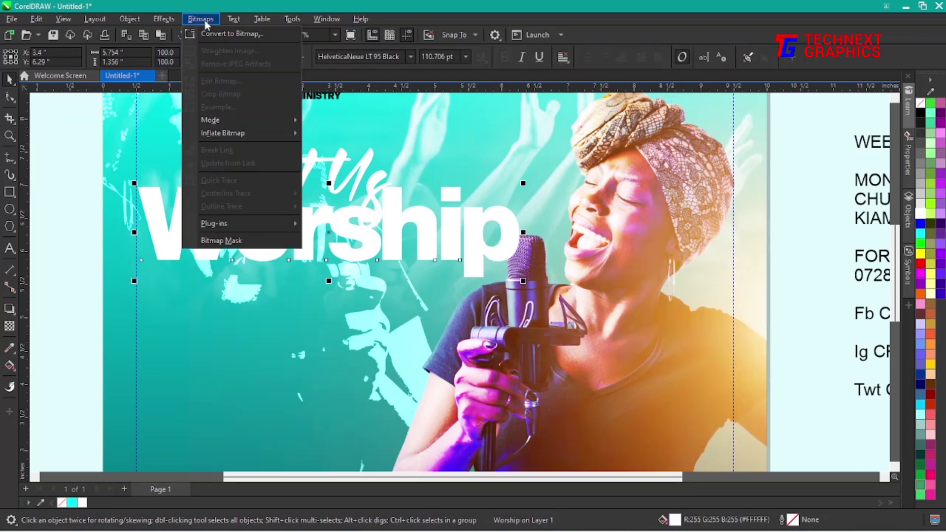
pyautogui.click(217, 34)
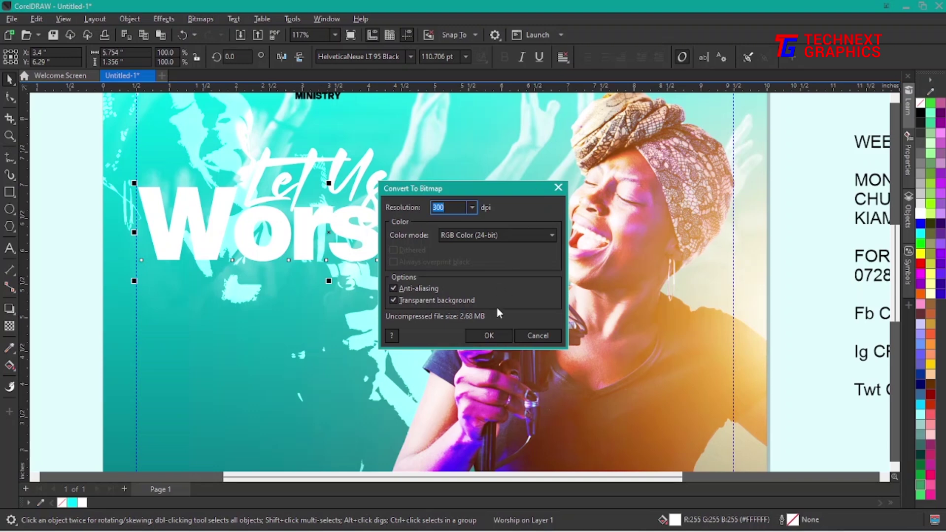
pyautogui.click(474, 339)
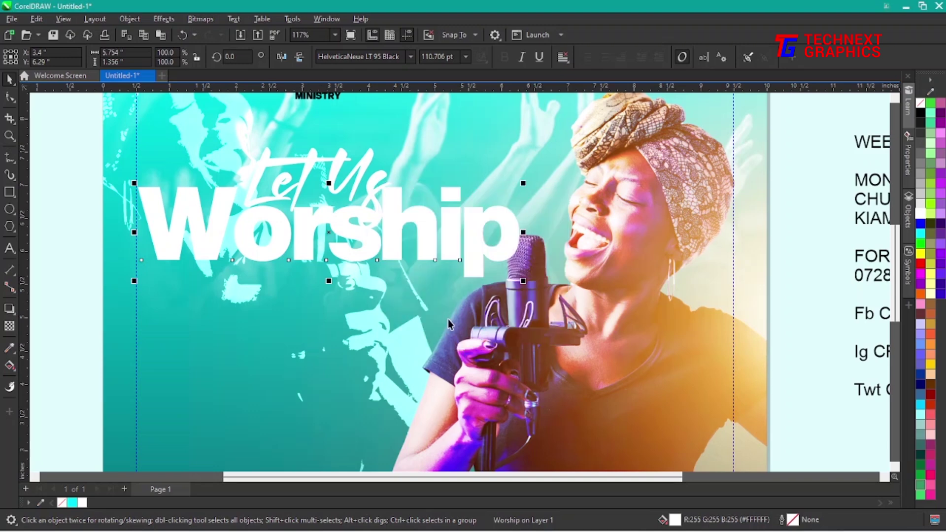
# Step: Change the 'Let Us' headline text to sentence case so it reads 'Let us'
pyautogui.click(365, 165)
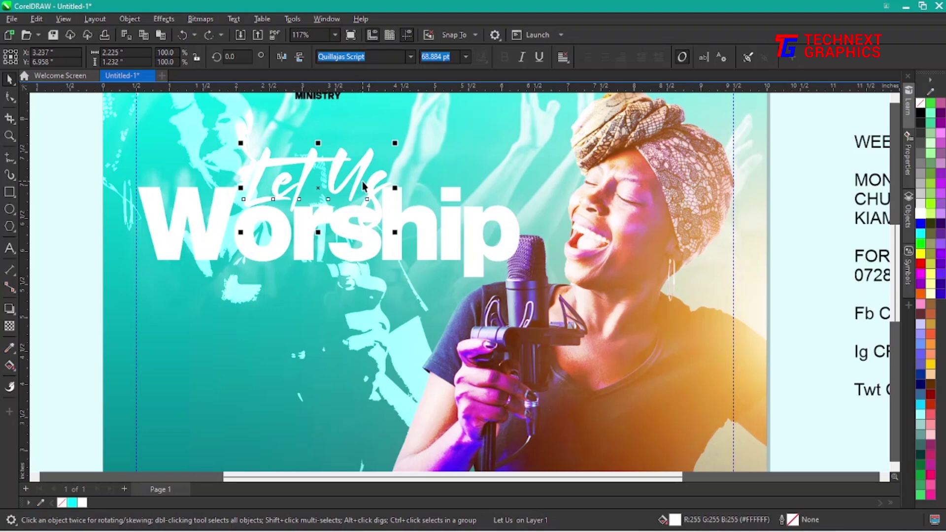
pyautogui.click(236, 18)
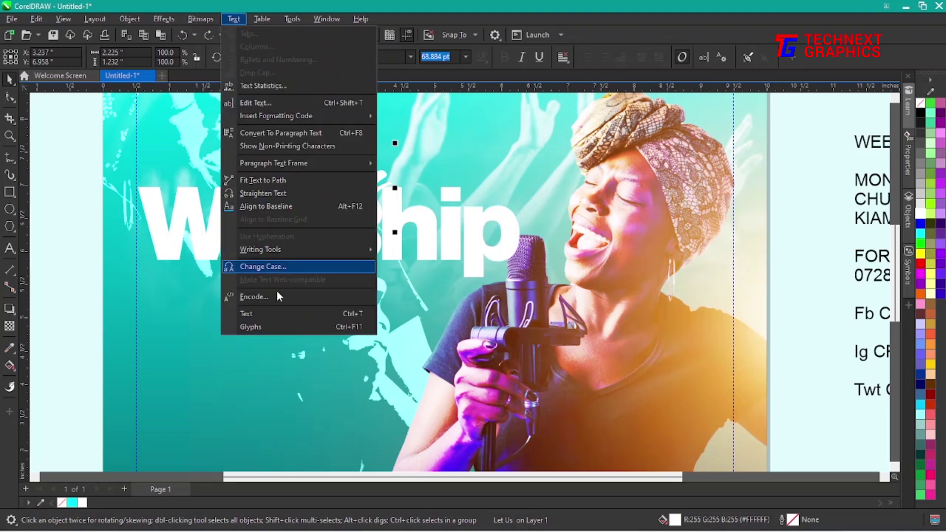
pyautogui.click(281, 267)
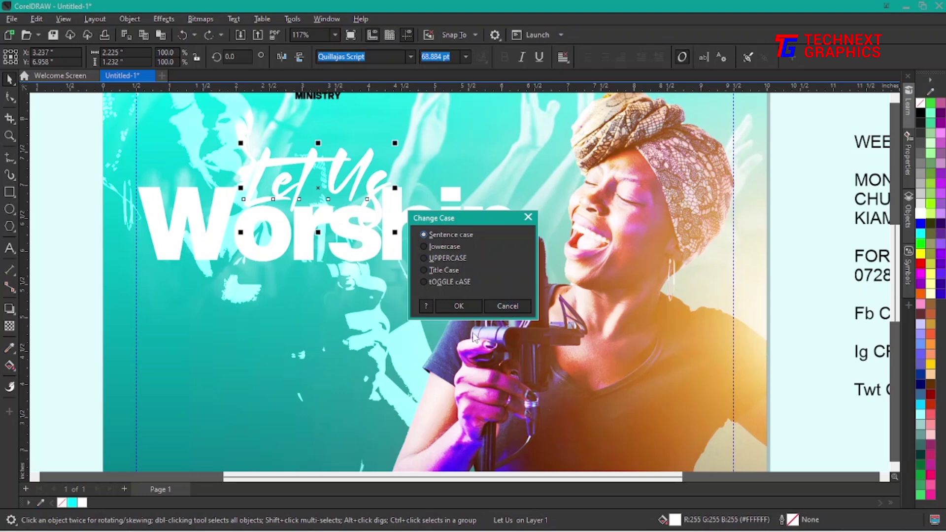
pyautogui.click(462, 311)
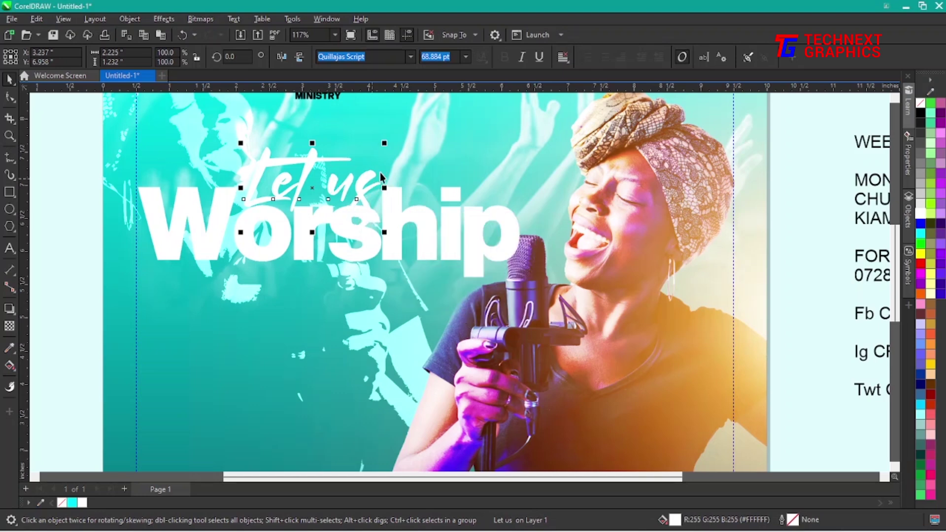
# Step: Enlarge the "Let us" text to about 73 pt and add a single-step outside contour about 0.129 inches wide
pyautogui.moveTo(382, 144); pyautogui.dragTo(393, 141)
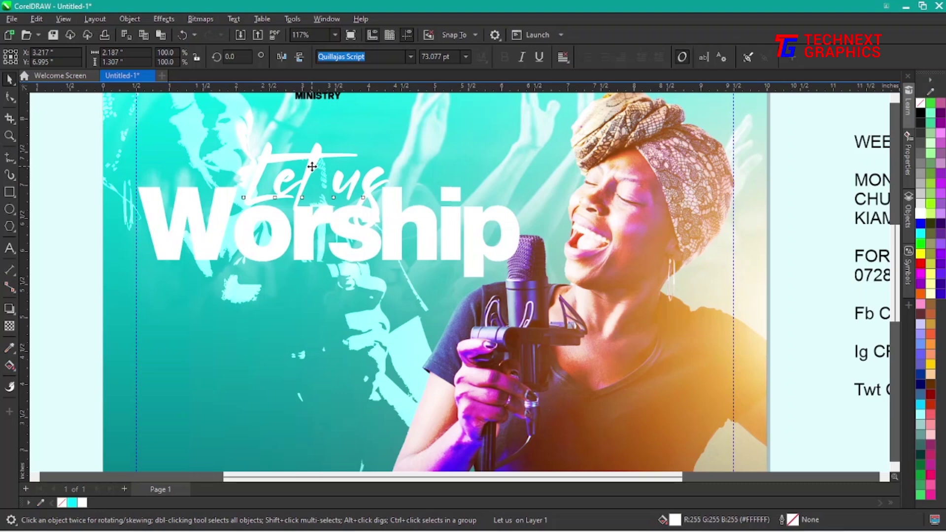
pyautogui.click(580, 213)
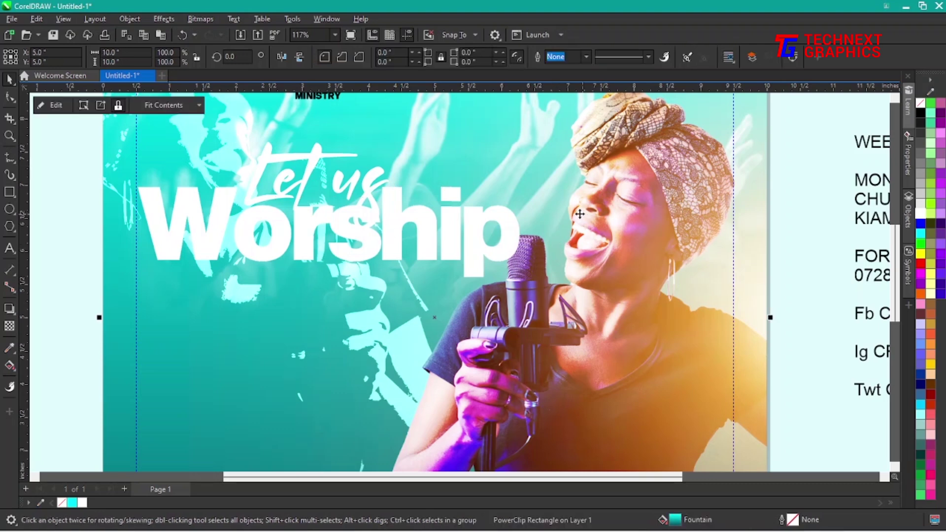
pyautogui.click(370, 183)
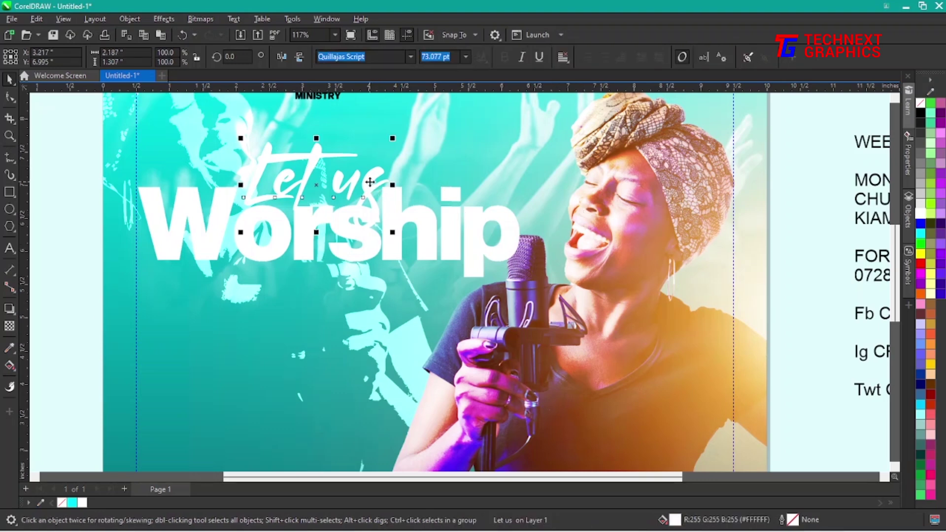
pyautogui.click(13, 312)
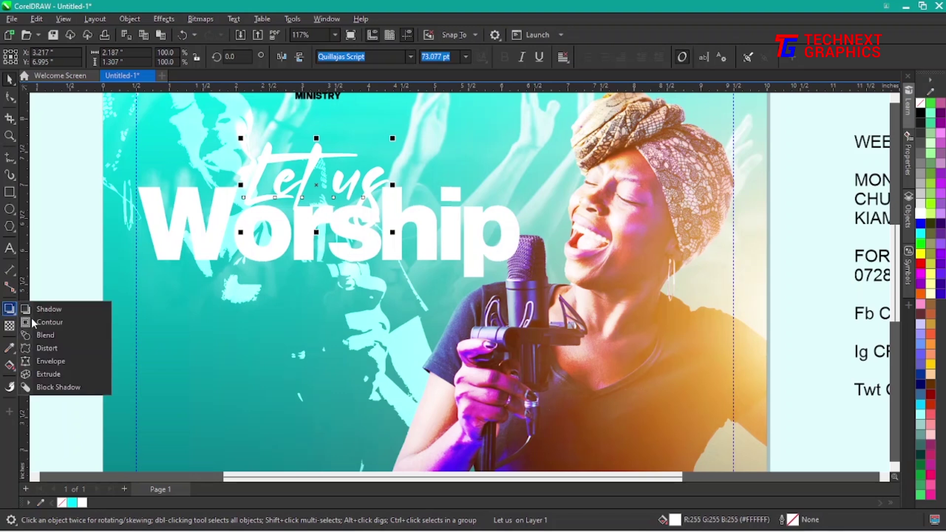
pyautogui.click(48, 325)
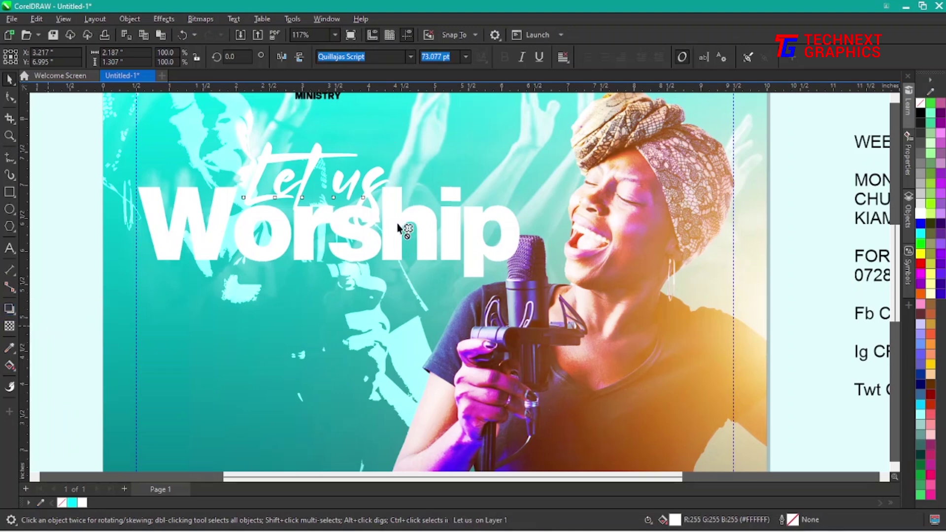
pyautogui.moveTo(385, 212); pyautogui.dragTo(407, 211)
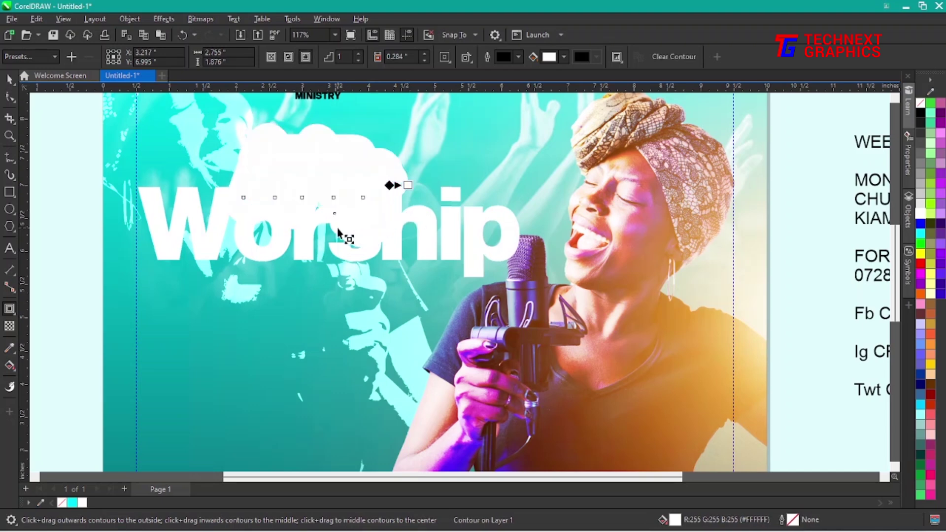
pyautogui.scroll(3, 337, 229)
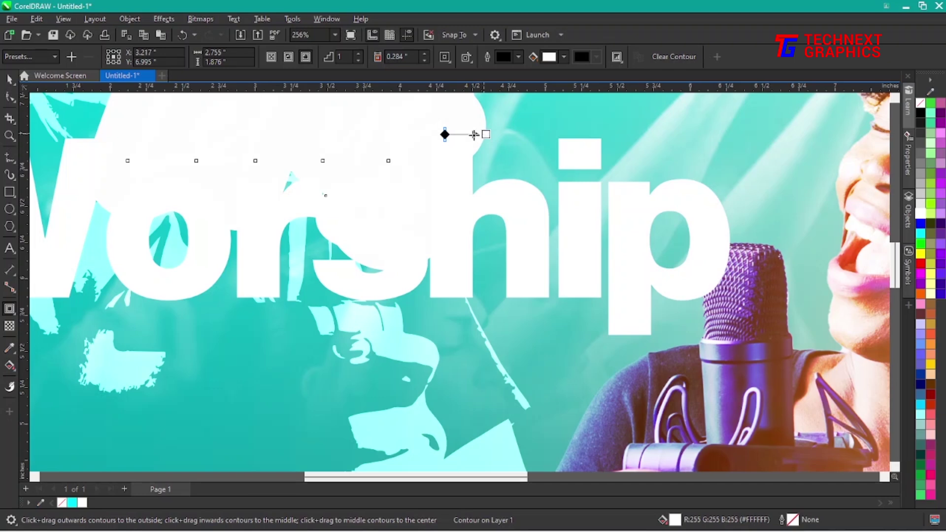
pyautogui.moveTo(474, 135)
pyautogui.mouseDown()
pyautogui.moveTo(473, 143)
pyautogui.moveTo(463, 135)
pyautogui.mouseUp()
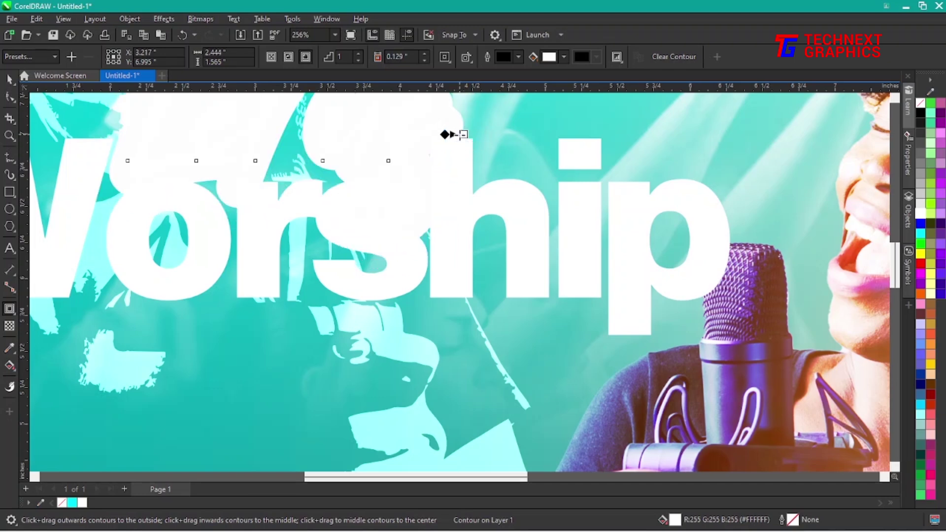
# Step: Fill the "Let us" text with black and reduce its outside white contour to about 0.015 inches
pyautogui.click(9, 79)
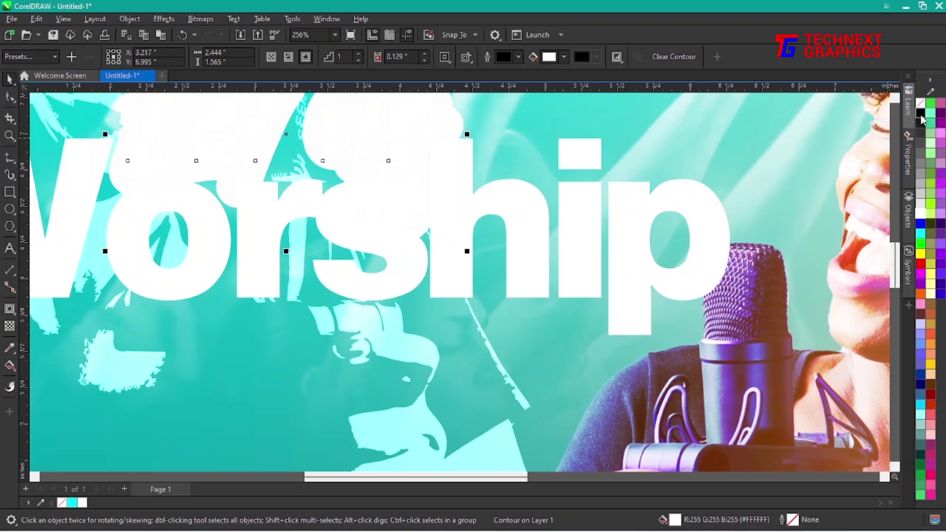
pyautogui.moveTo(399, 137); pyautogui.dragTo(399, 138)
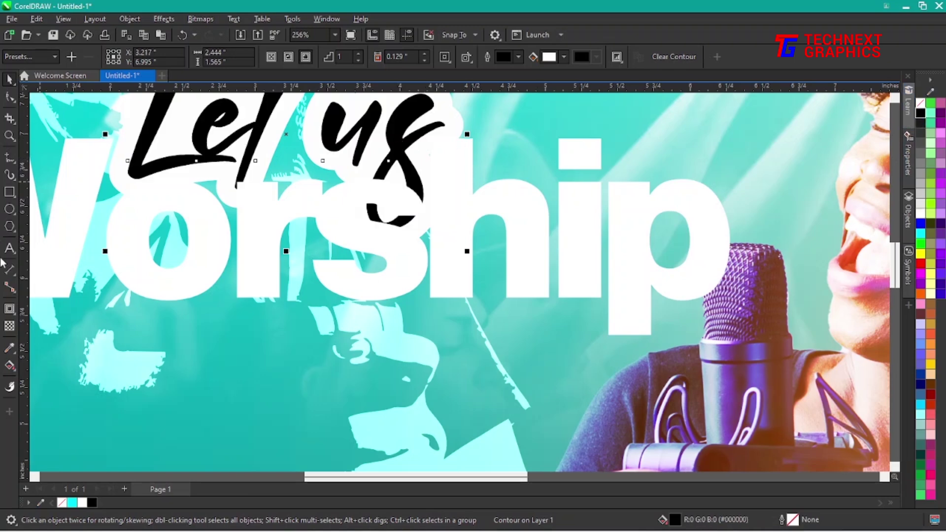
pyautogui.click(10, 308)
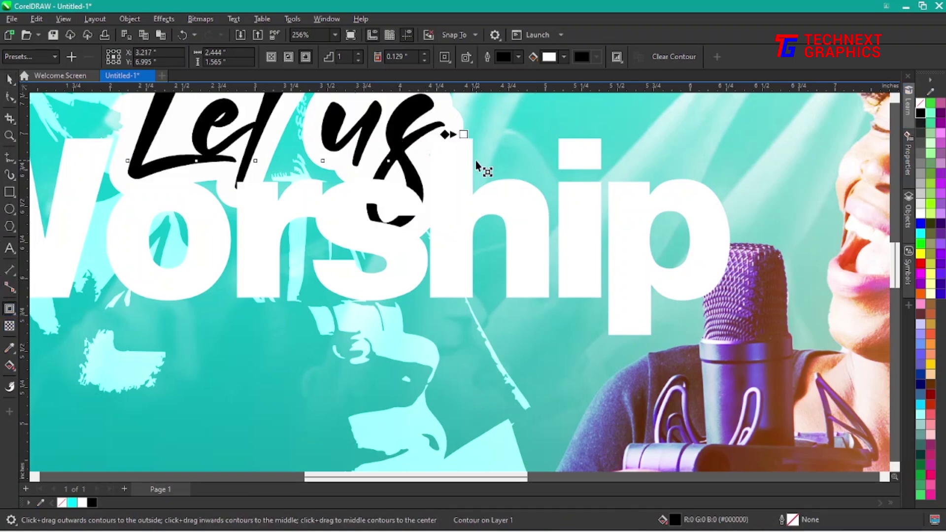
pyautogui.moveTo(463, 134); pyautogui.dragTo(418, 181)
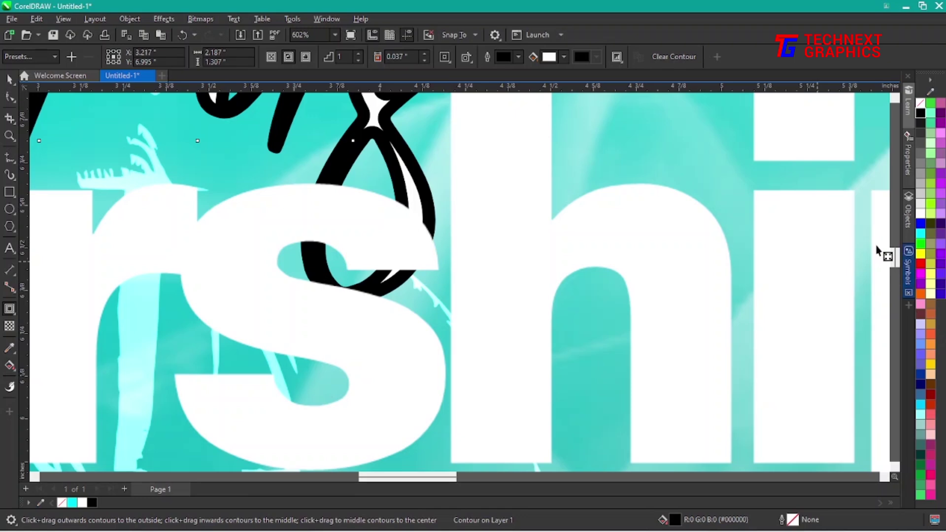
pyautogui.moveTo(893, 258); pyautogui.dragTo(894, 252)
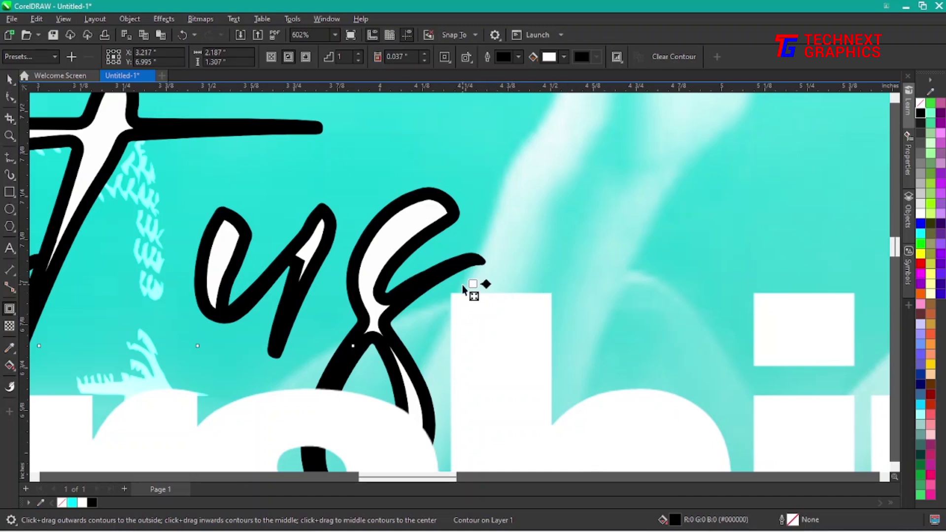
pyautogui.moveTo(473, 285); pyautogui.dragTo(490, 298)
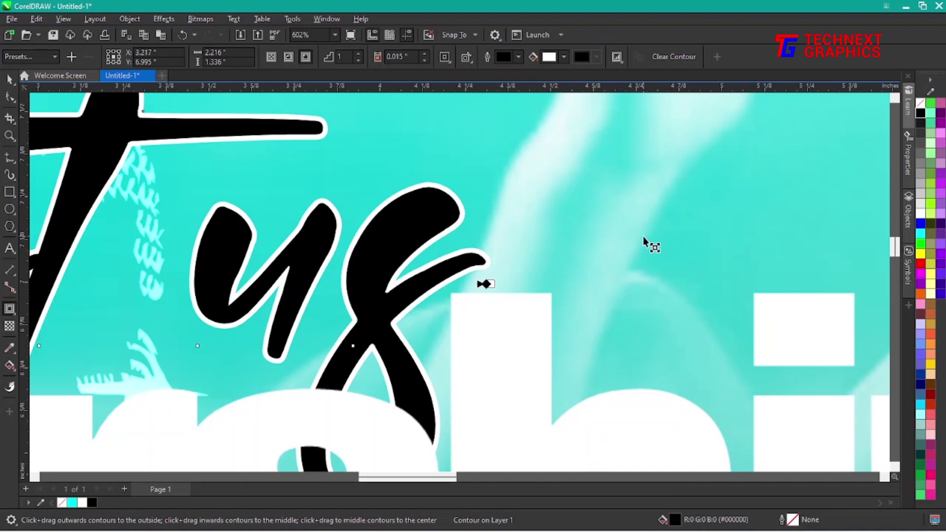
# Step: Break the contour apart from the "Let us" text and clear the selection
pyautogui.hotkey('ctrl', 'k')
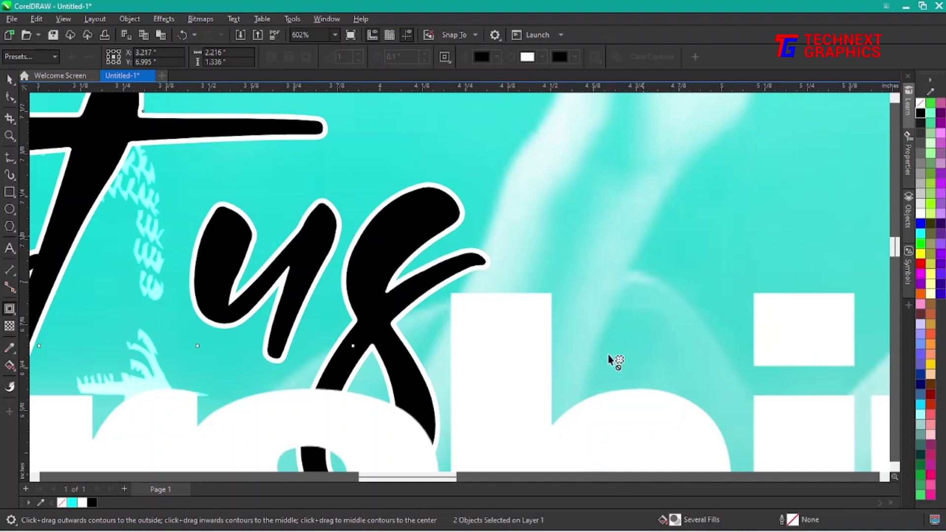
pyautogui.press('F4')
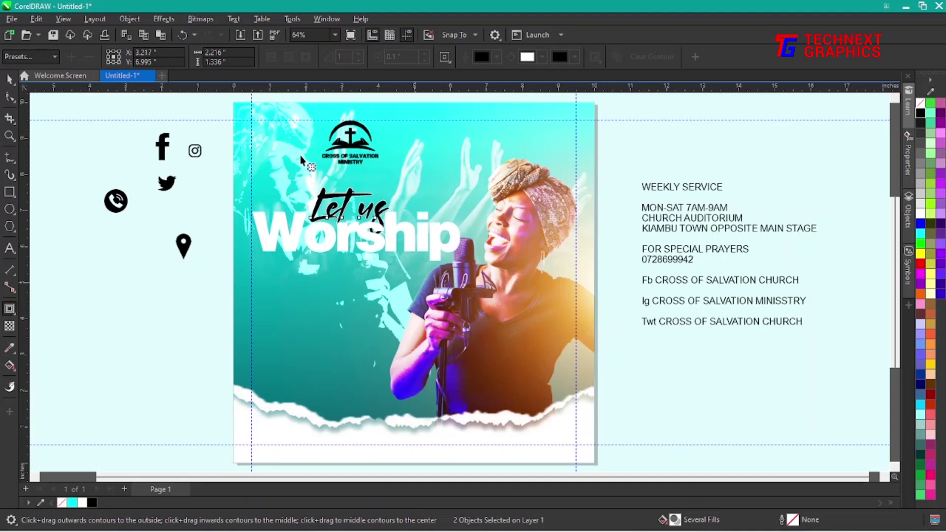
pyautogui.click(13, 81)
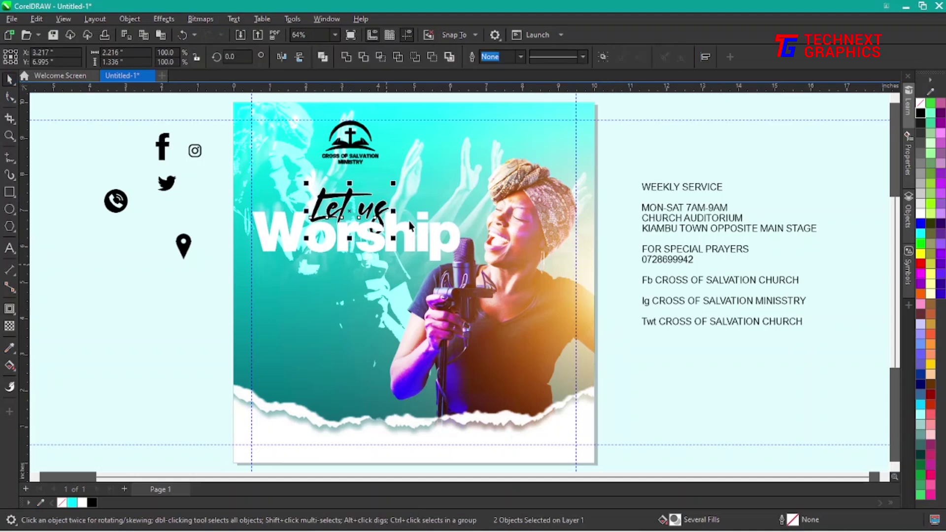
pyautogui.click(695, 388)
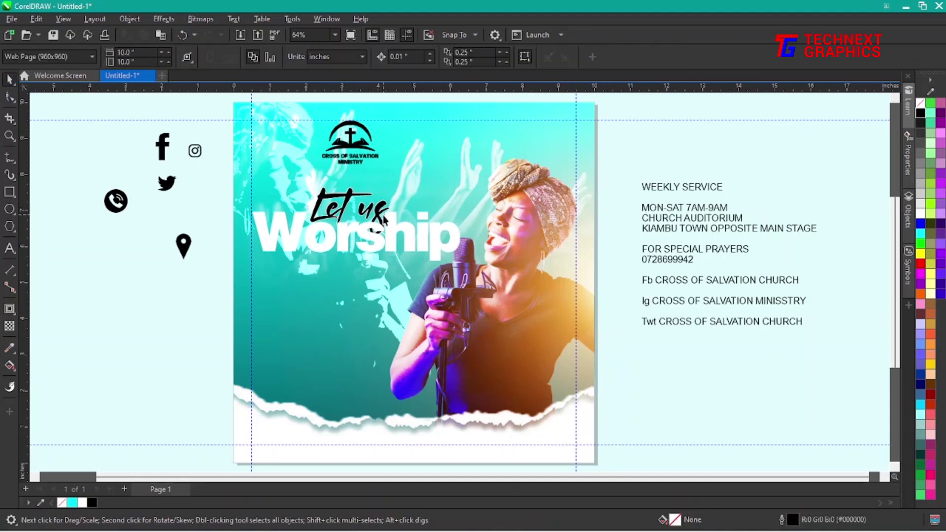
# Step: Try moving the "Worship" lettering and the black "Let us" text to the side, undoing each move
pyautogui.moveTo(382, 223); pyautogui.dragTo(452, 222)
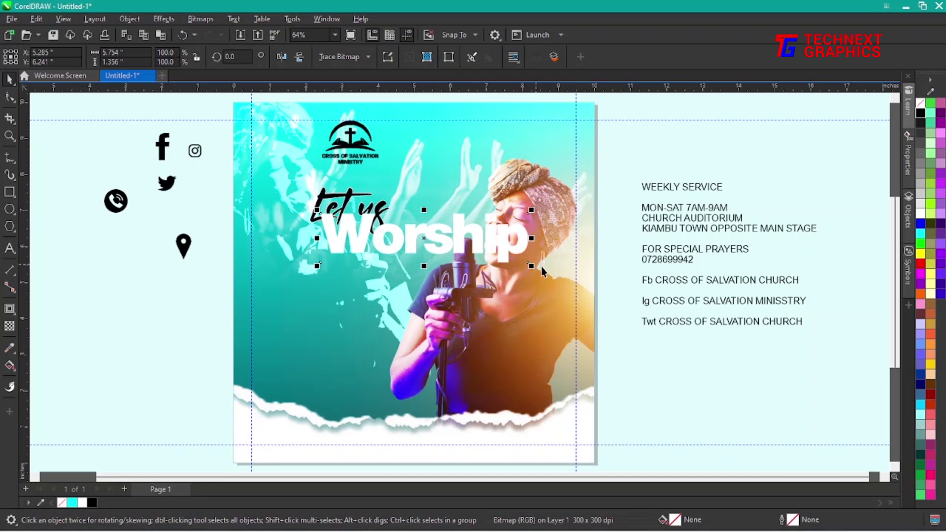
pyautogui.hotkey('ctrl', 'z')
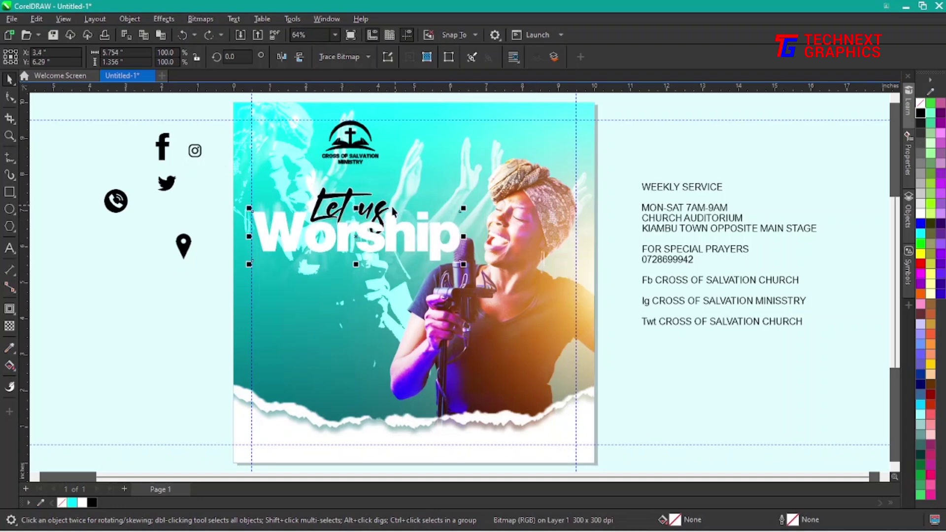
pyautogui.click(391, 209)
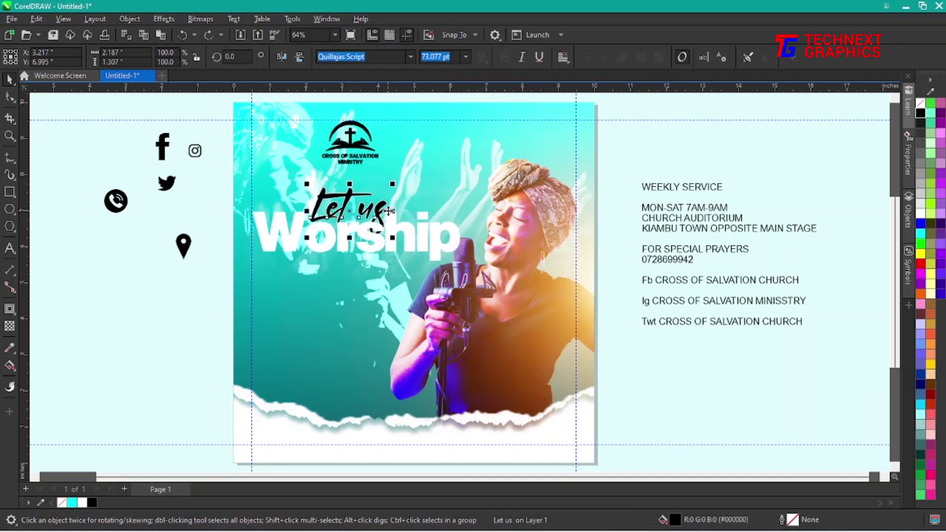
pyautogui.moveTo(392, 210); pyautogui.dragTo(481, 213)
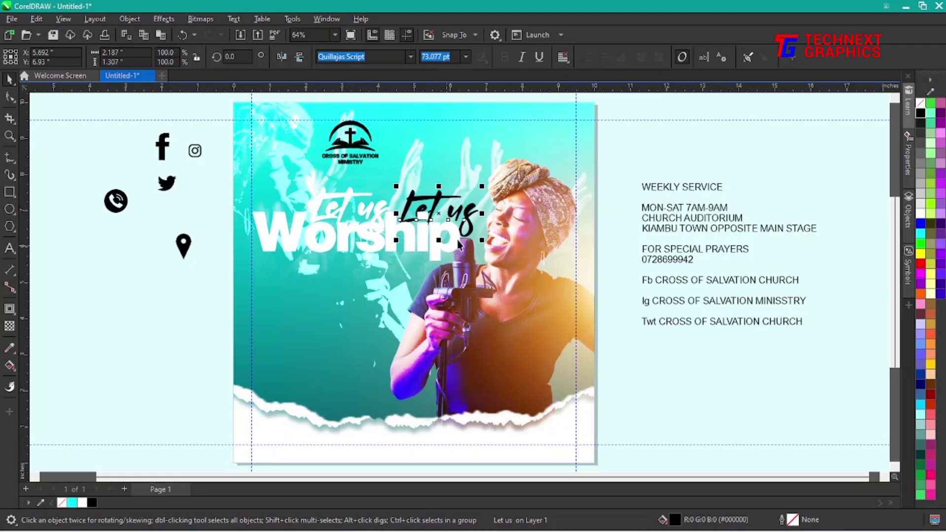
pyautogui.hotkey('ctrl', 'z')
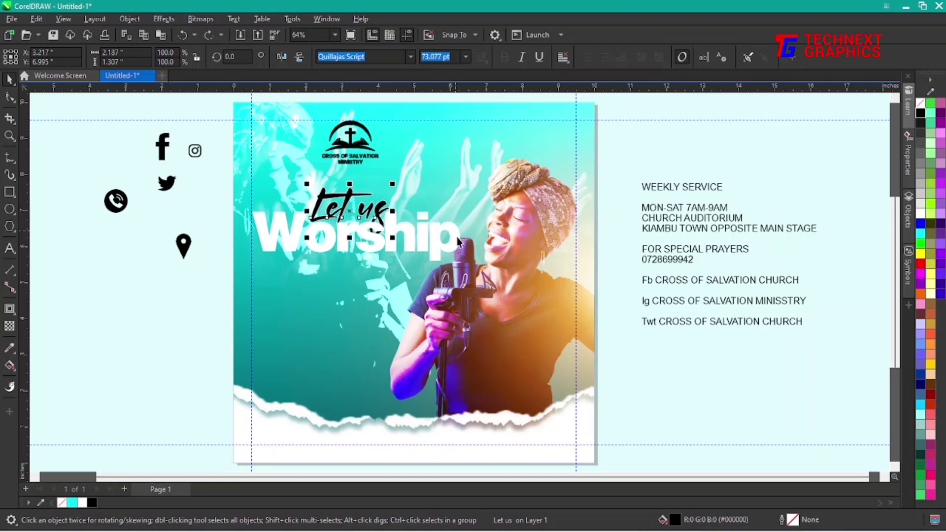
# Step: Trim the "Worship" lettering with the separated white contour shape behind the "Let us" text
pyautogui.press('z')
pyautogui.moveTo(224, 139); pyautogui.dragTo(521, 334)
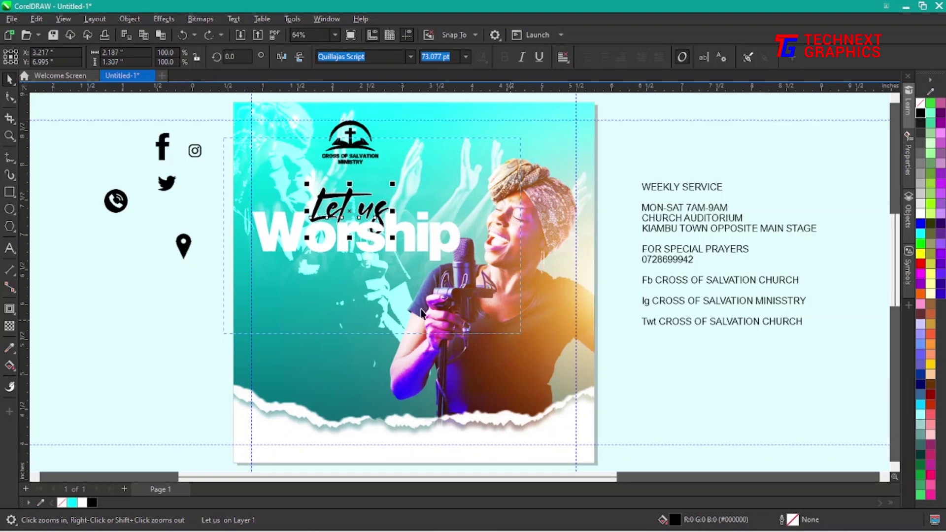
pyautogui.press('space')
pyautogui.click(495, 241)
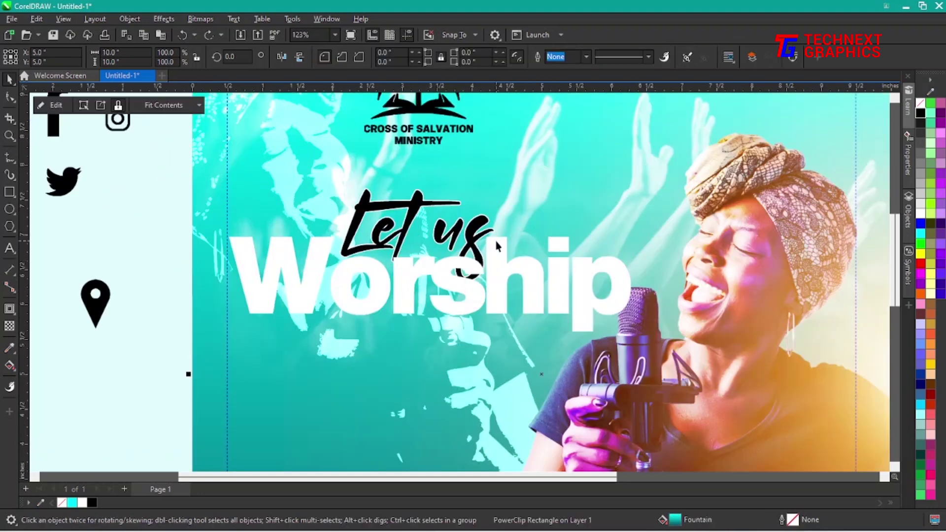
pyautogui.scroll(3, 495, 231)
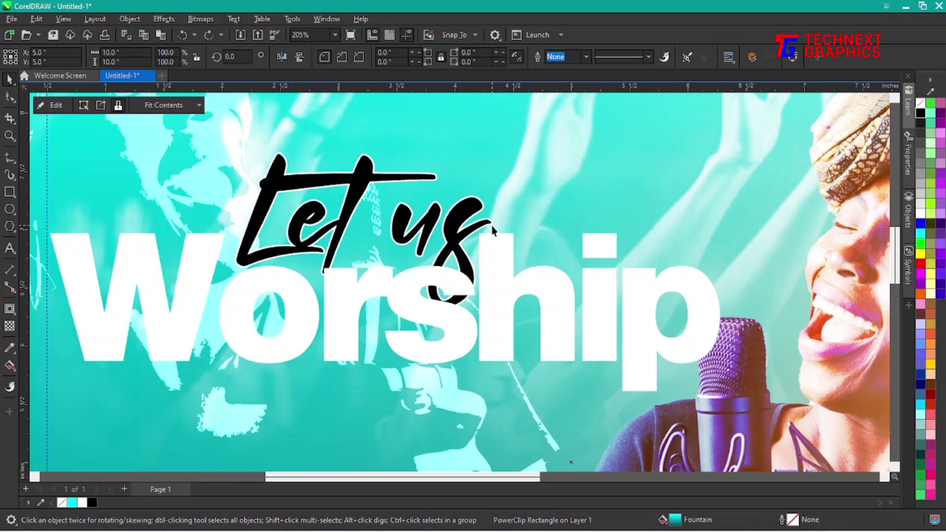
pyautogui.click(491, 226)
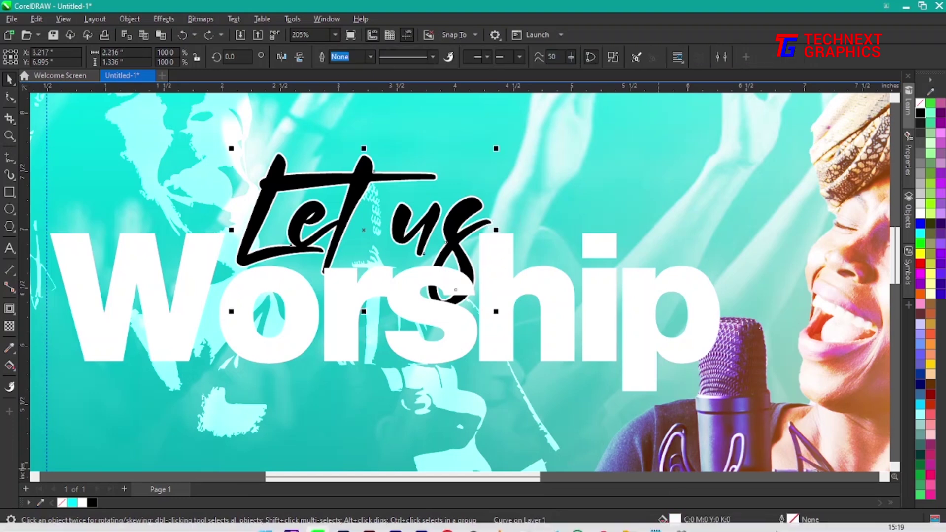
pyautogui.moveTo(808, 515)
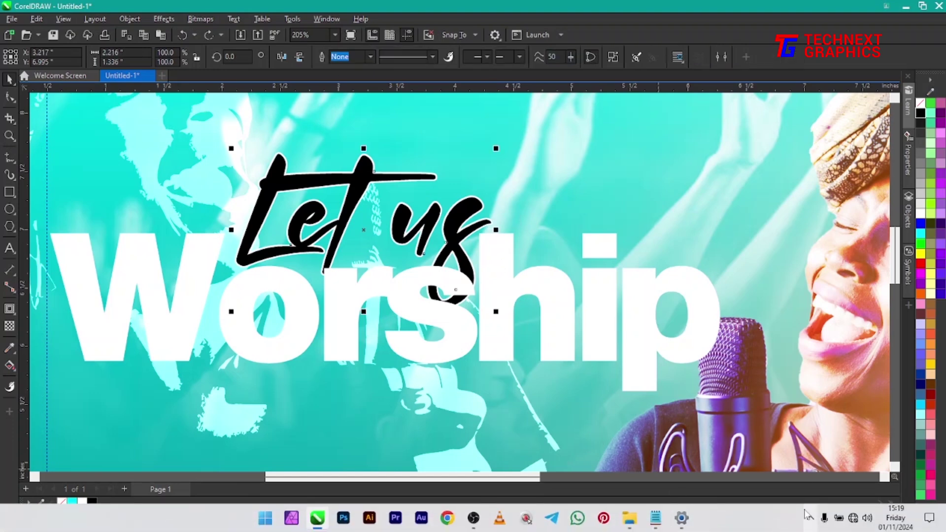
pyautogui.keyDown('shift'); pyautogui.click(596, 337); pyautogui.keyUp('shift')
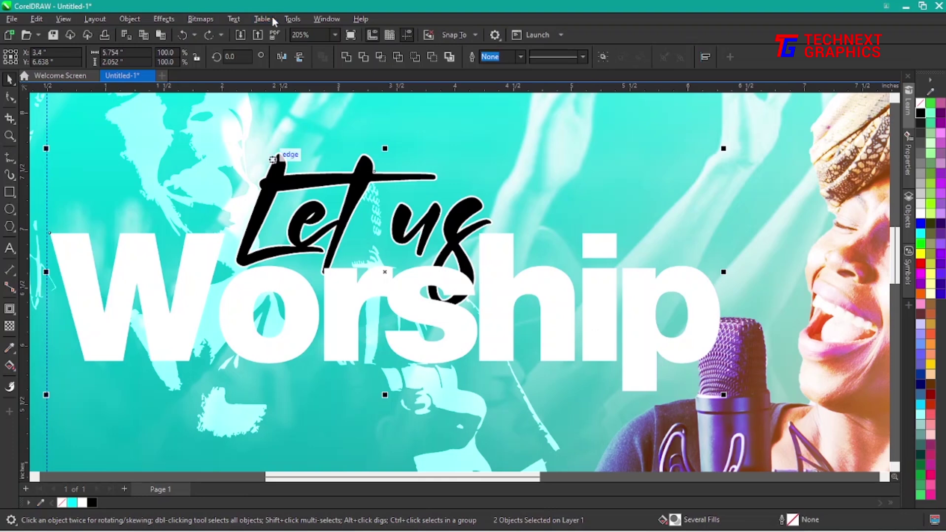
pyautogui.click(363, 58)
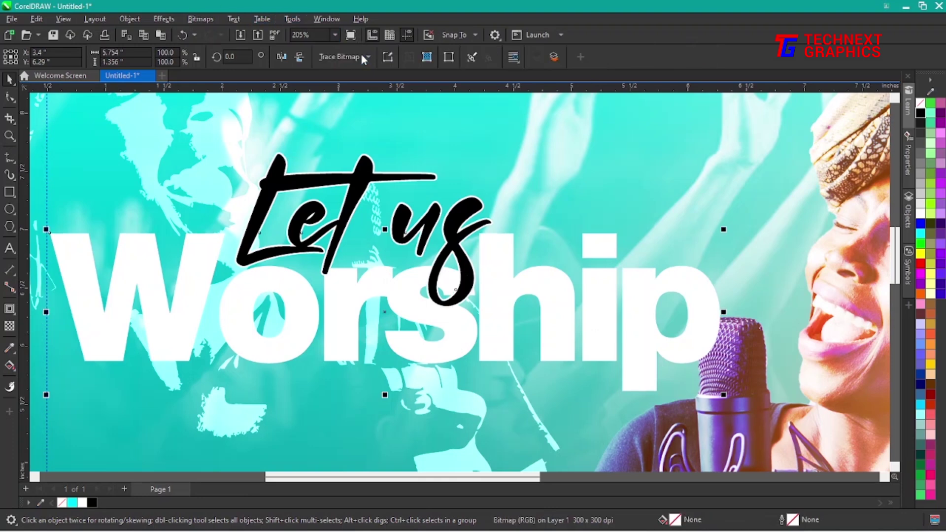
# Step: Delete the black "Let us" text and undo the deletion
pyautogui.click(583, 181)
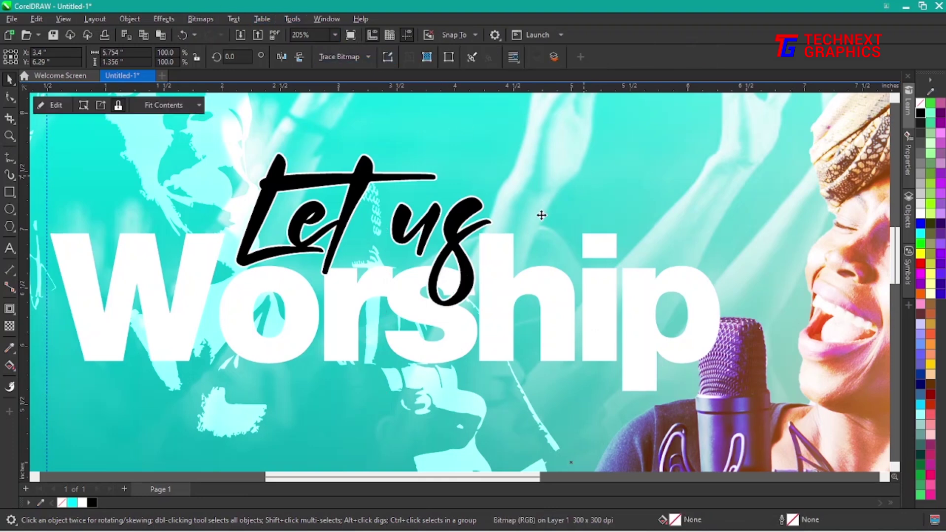
pyautogui.click(491, 224)
pyautogui.press('Delete')
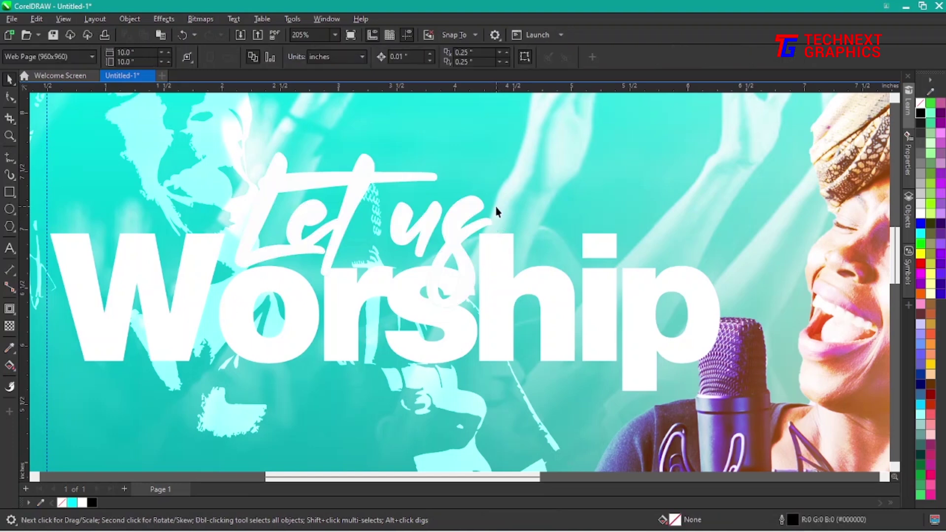
pyautogui.hotkey('ctrl', 'z')
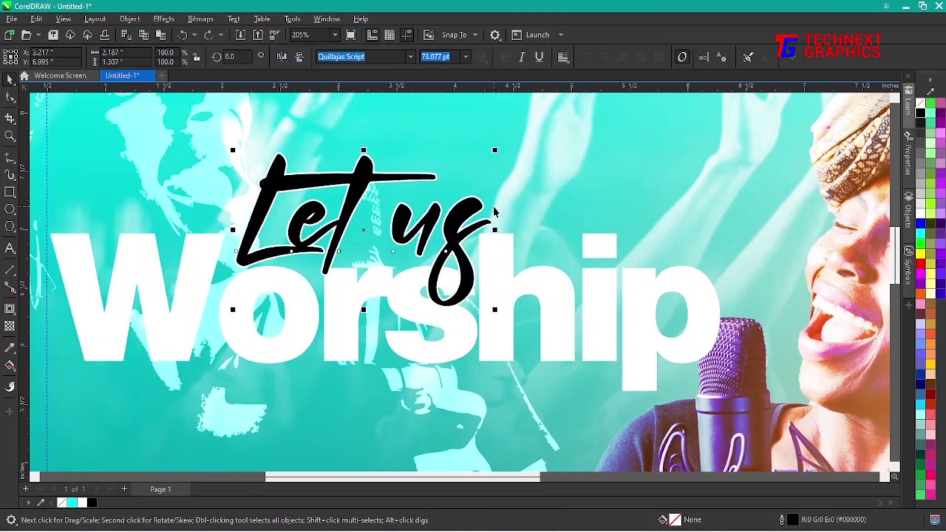
# Step: Delete the white contour shape behind the black "Let us" text, keeping the text, and clear the selection
pyautogui.click(500, 219)
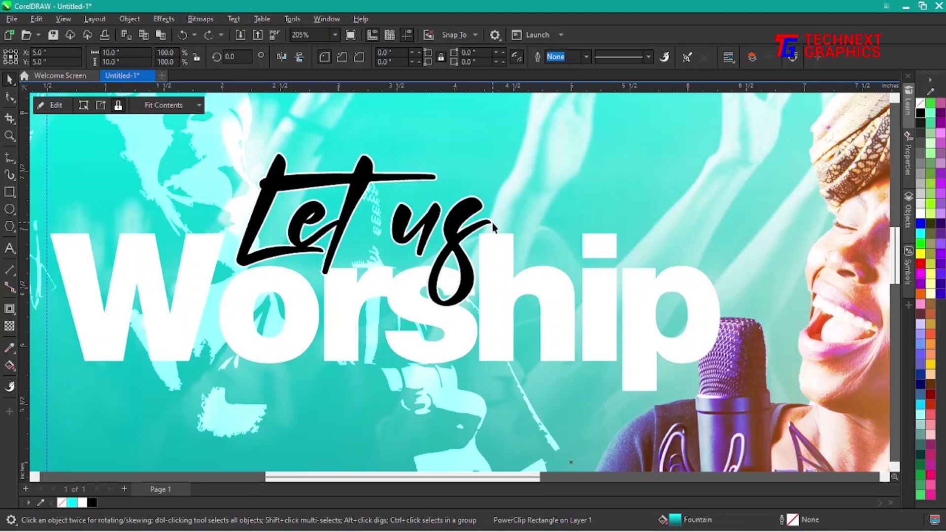
pyautogui.click(494, 225)
pyautogui.press('Escape')
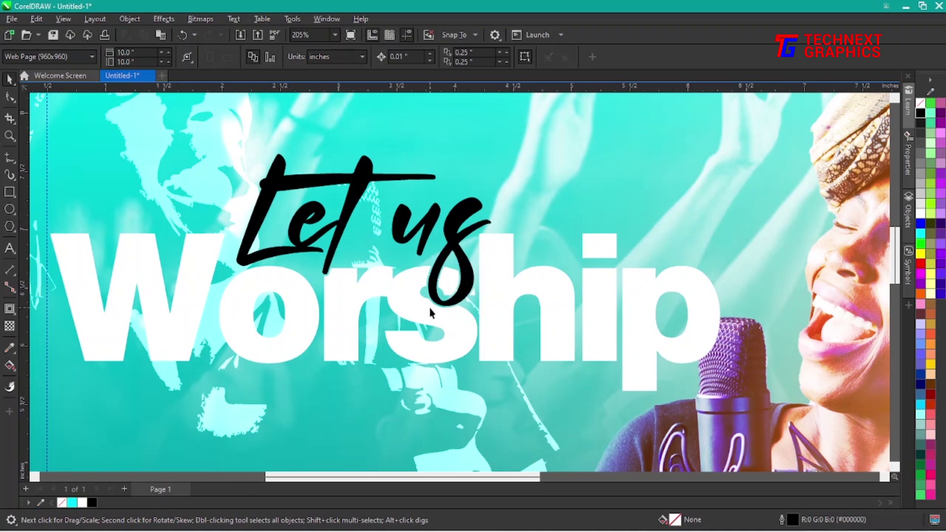
# Step: Recolour the black "Let us" script text white and clear the selection
pyautogui.press('F4')
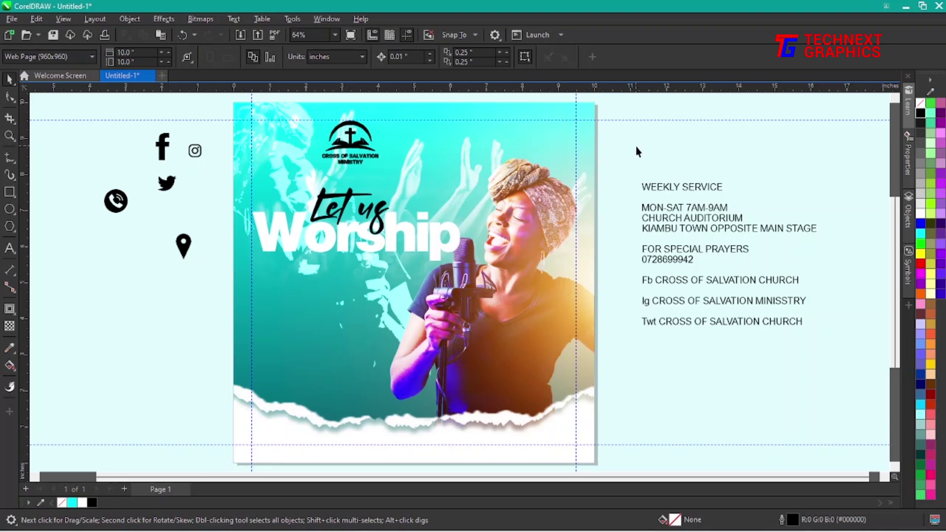
pyautogui.click(381, 216)
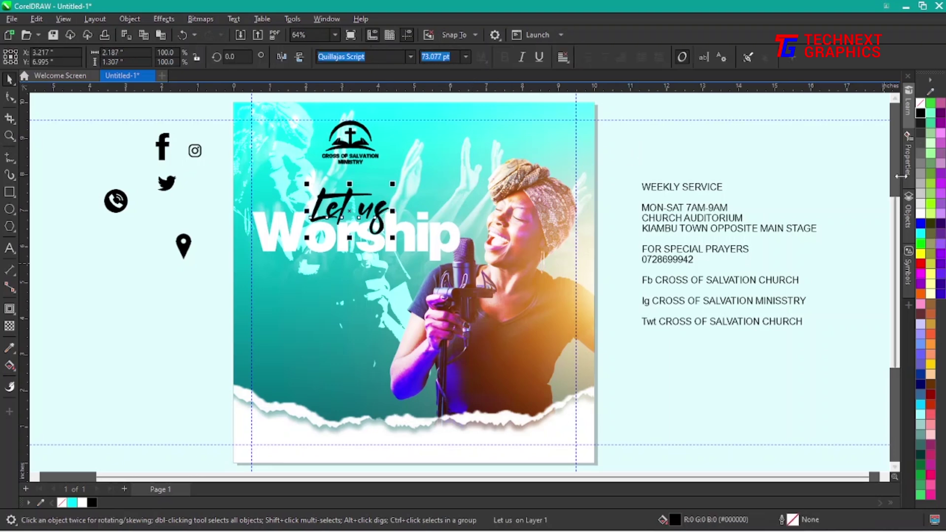
pyautogui.click(919, 213)
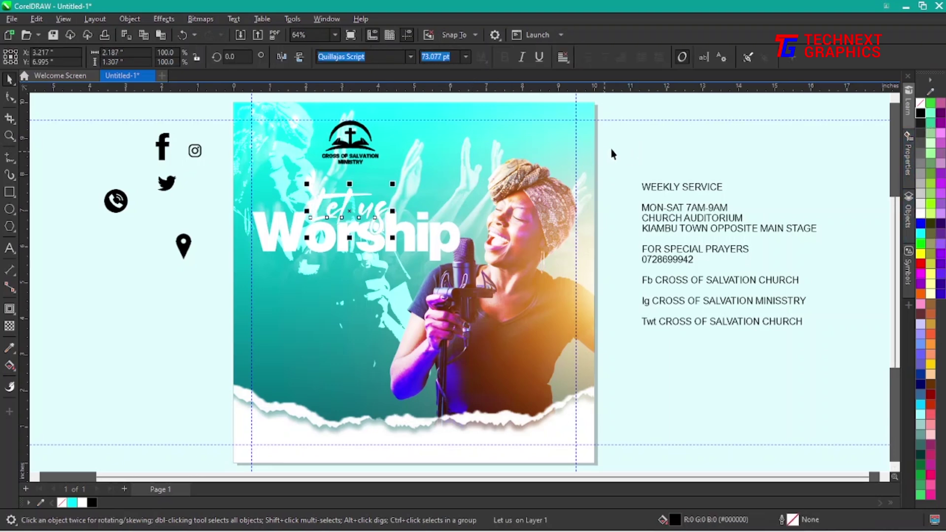
pyautogui.click(181, 168)
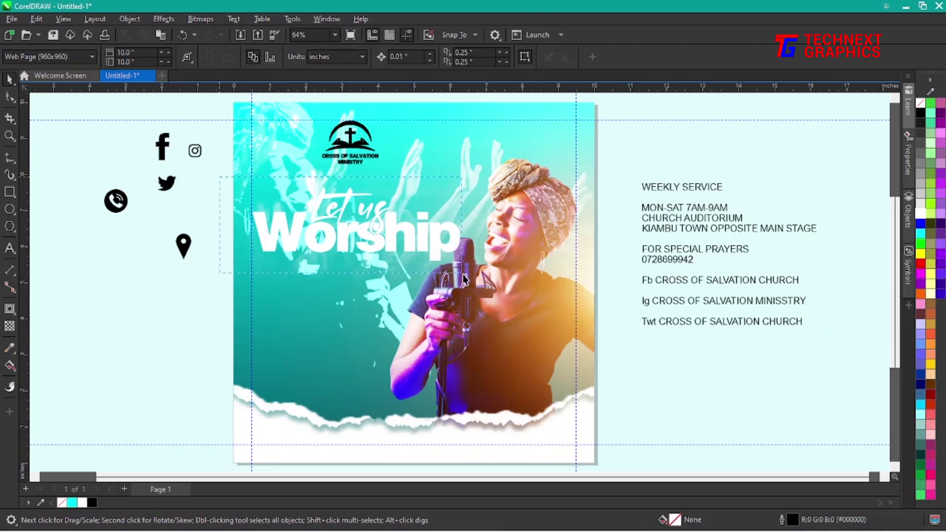
# Step: Add a black Multiply drop shadow to both "Let us" and "Worship", with opacity 100 and feathering 10
pyautogui.moveTo(494, 292); pyautogui.dragTo(237, 178)
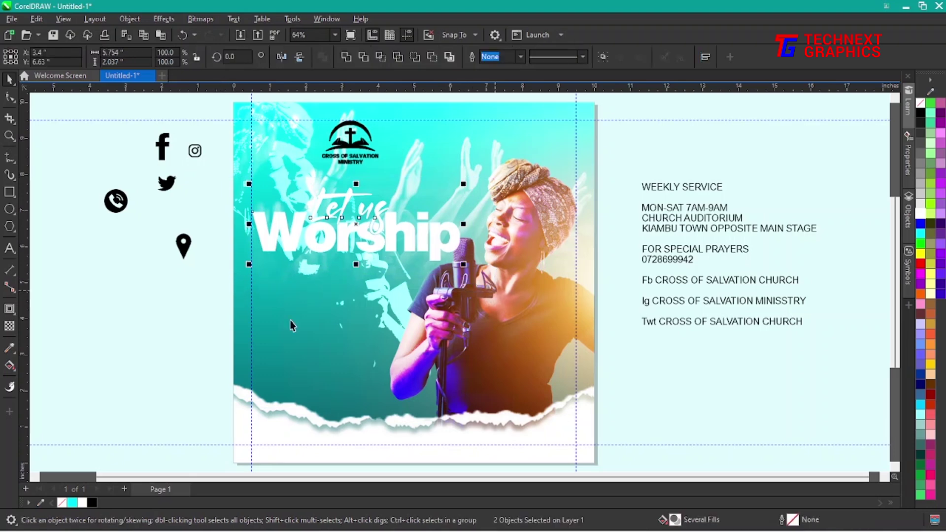
pyautogui.click(9, 314)
pyautogui.click(35, 310)
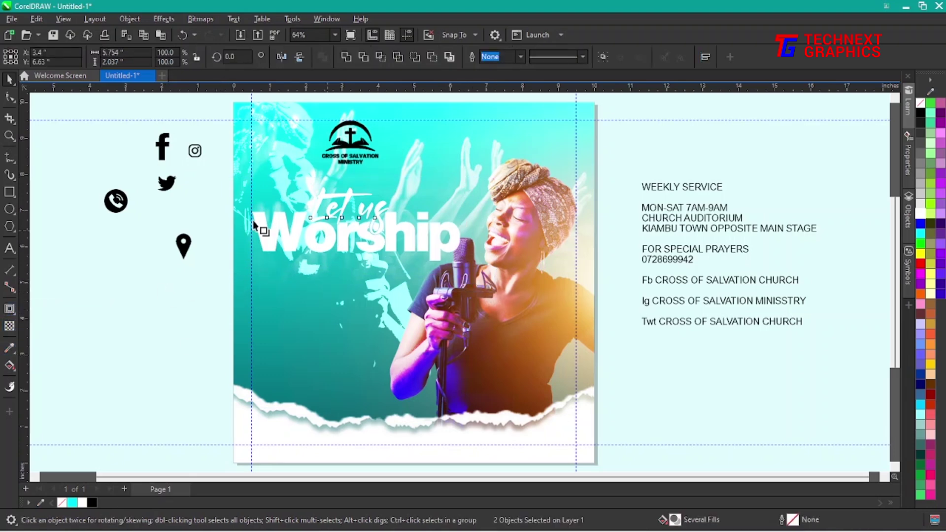
pyautogui.moveTo(253, 224); pyautogui.dragTo(457, 224)
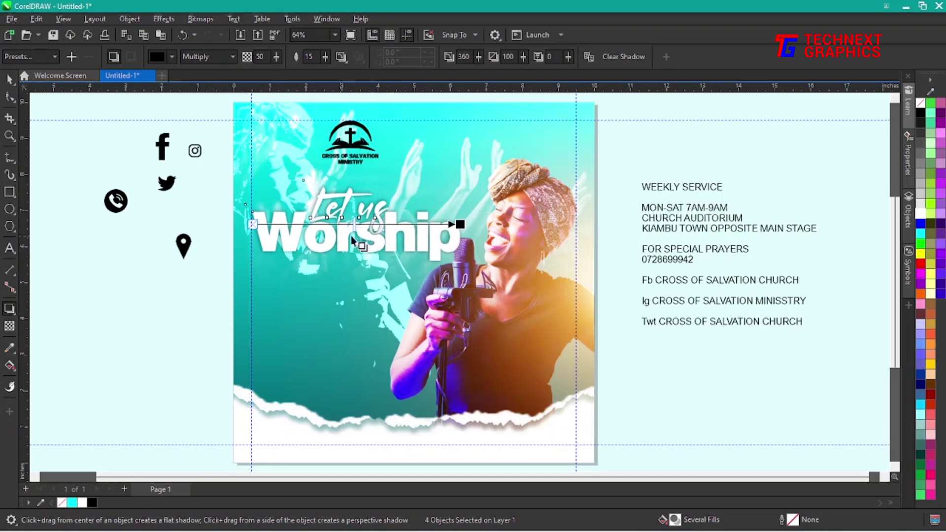
pyautogui.moveTo(355, 222); pyautogui.dragTo(459, 224)
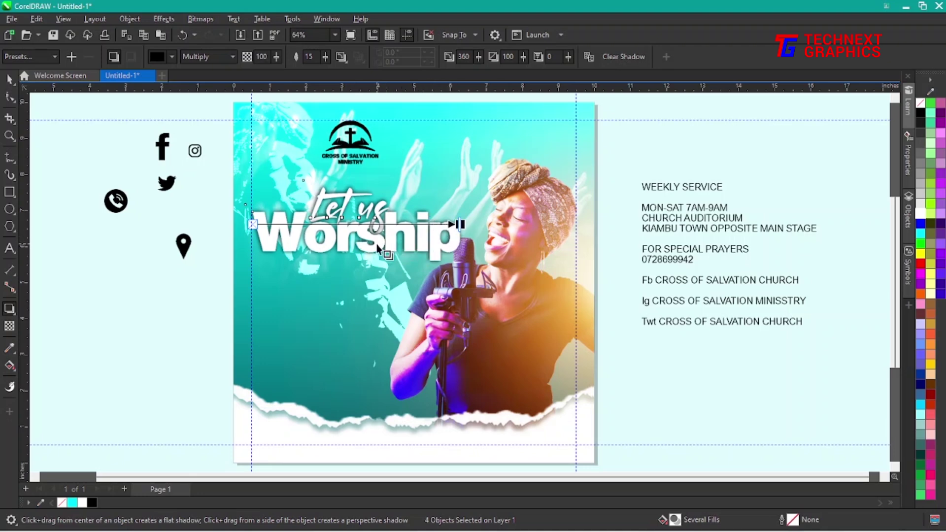
pyautogui.scroll(3, 376, 246)
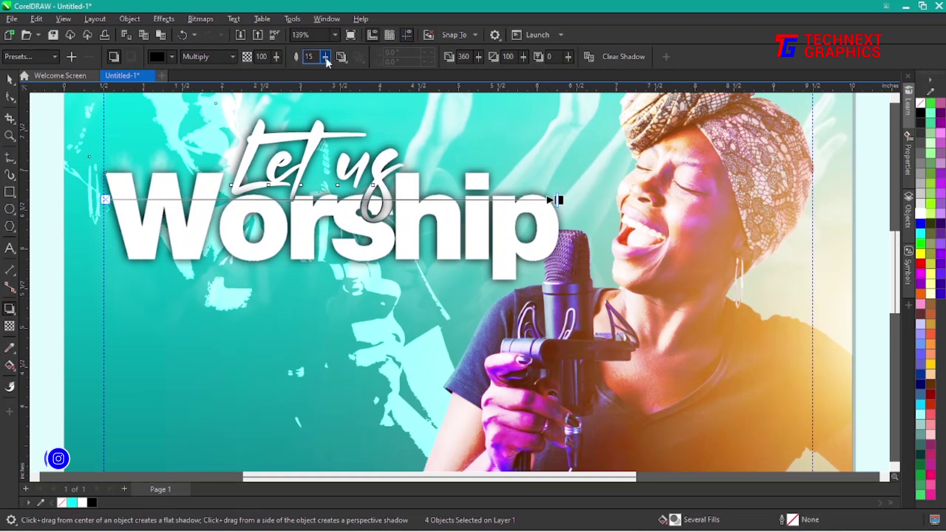
pyautogui.moveTo(325, 57); pyautogui.dragTo(324, 77)
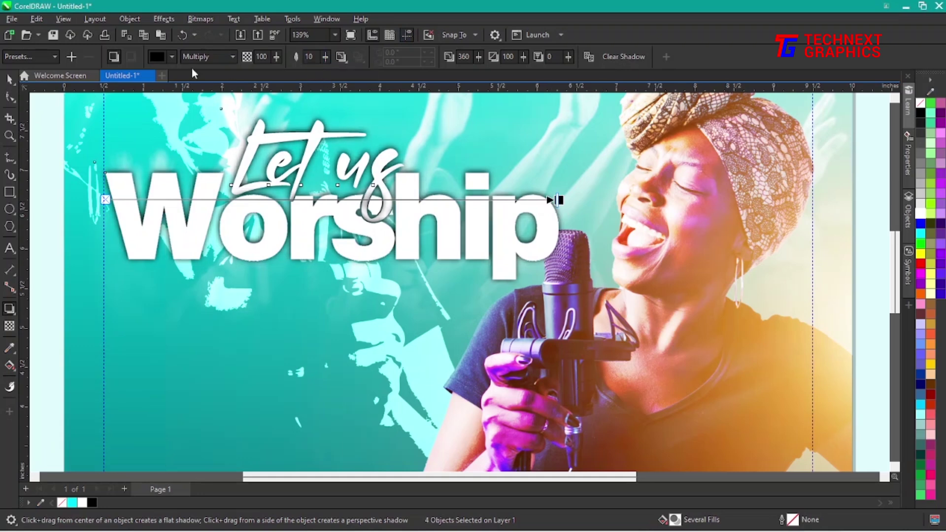
pyautogui.click(9, 79)
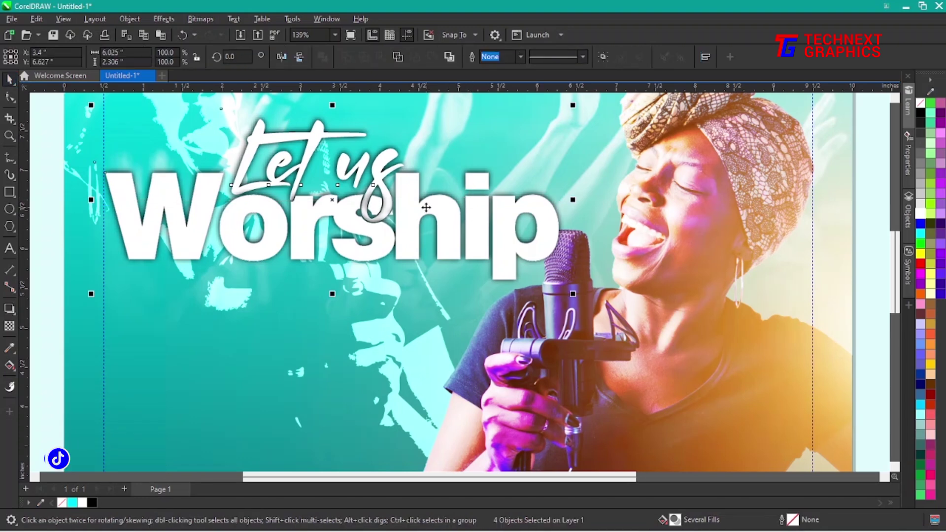
# Step: Separate the title's drop shadows from the lettering and nudge the "Worship" shadow 0.05 inches right and 0.05 inches down
pyautogui.click(811, 196)
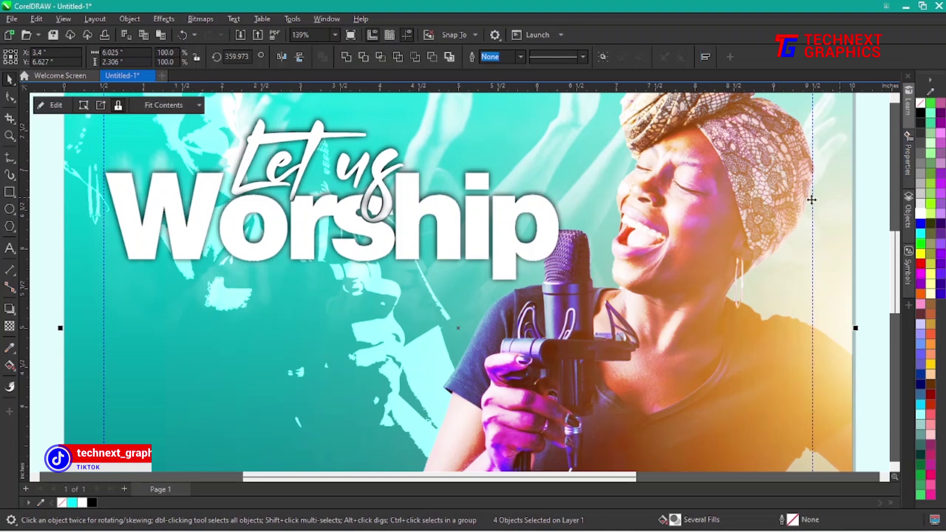
pyautogui.click(562, 226)
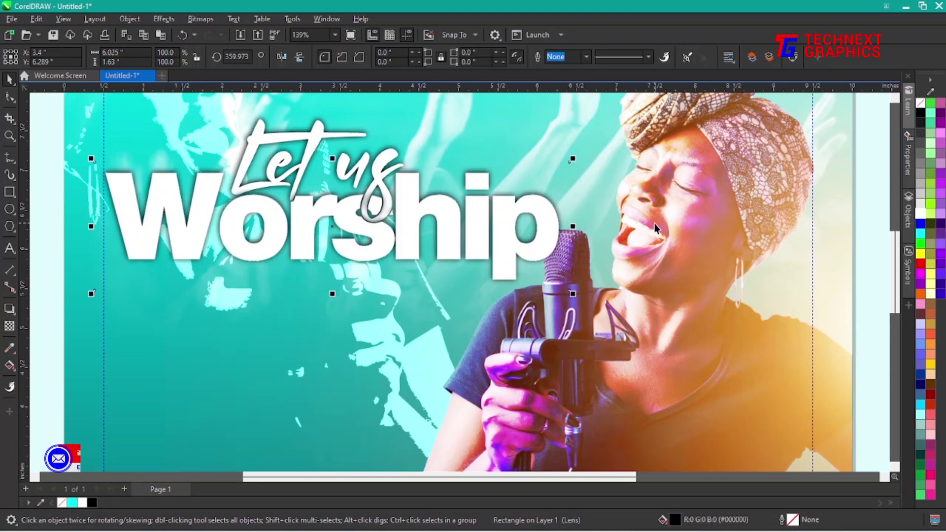
pyautogui.press('Right')
pyautogui.press('Right')
pyautogui.press('Right')
pyautogui.press('Right')
pyautogui.press('Right')
pyautogui.press('Down')
pyautogui.press('Down')
pyautogui.press('Down')
pyautogui.press('Down')
pyautogui.press('Down')
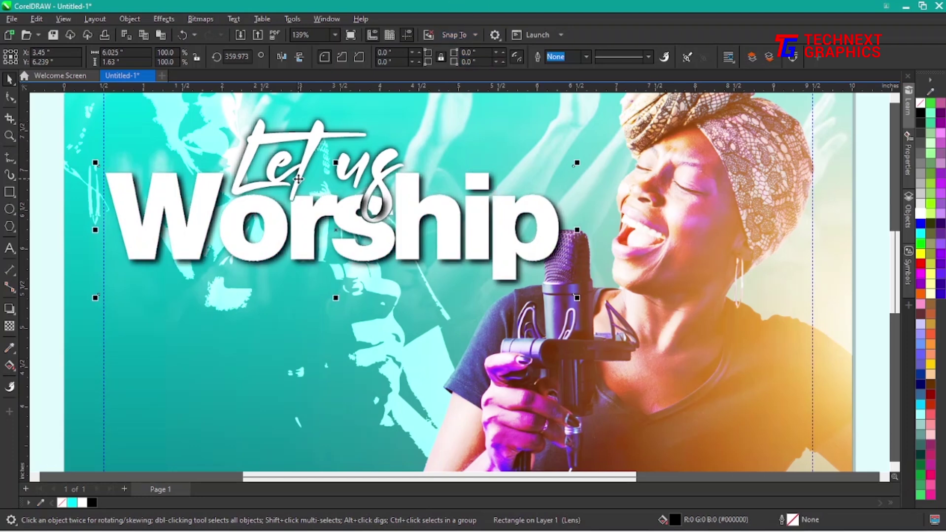
# Step: Nudge the separated "Let us" shadow 0.05 inches right and 0.03 inches down
pyautogui.click(434, 156)
pyautogui.click(502, 181)
pyautogui.click(368, 136)
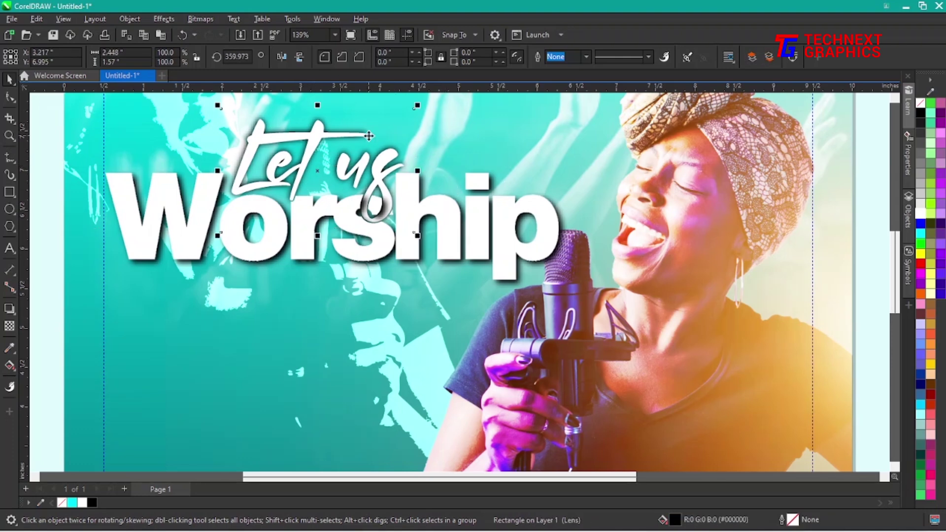
pyautogui.press('Right')
pyautogui.press('Right')
pyautogui.press('Right')
pyautogui.press('Right')
pyautogui.press('Right')
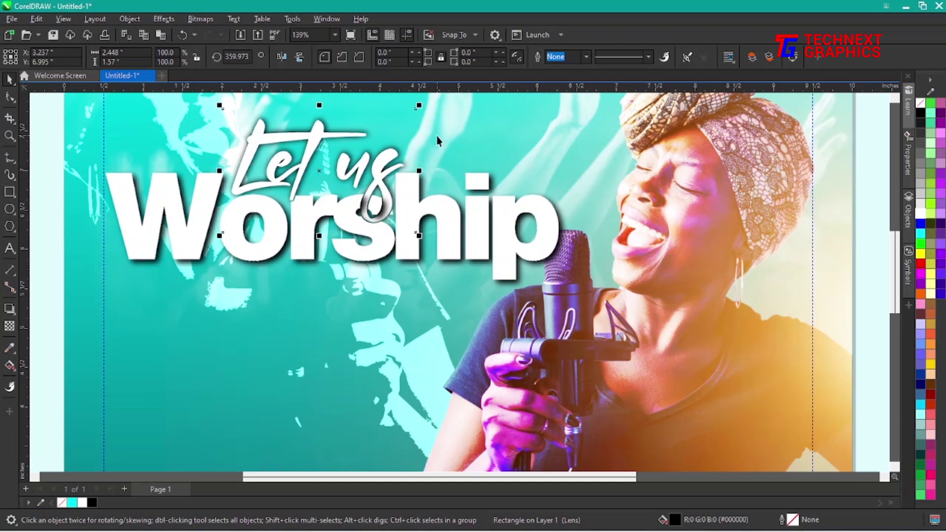
pyautogui.press('Down')
pyautogui.press('Down')
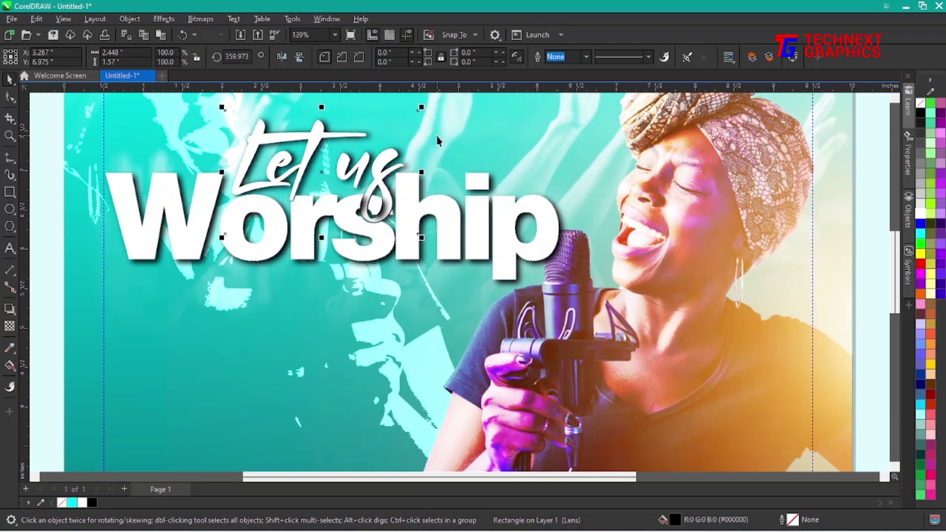
pyautogui.press('Down')
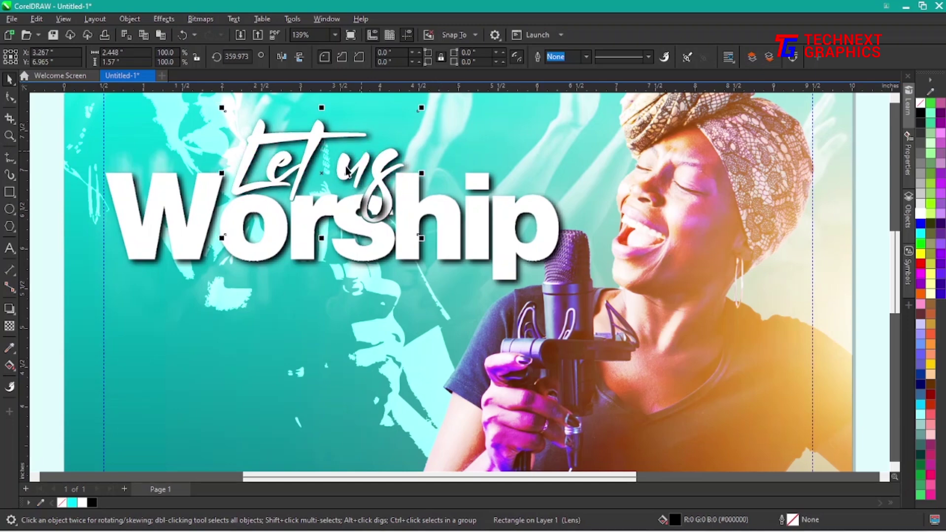
# Step: Select the "Let us Worship" lettering together with its shadows and move it up by about 0.07 inches
pyautogui.press('F4')
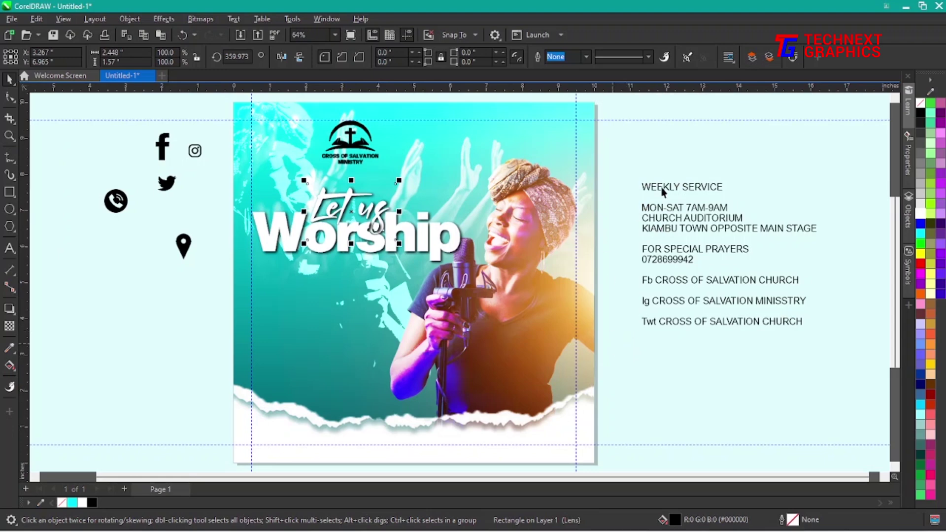
pyautogui.click(744, 129)
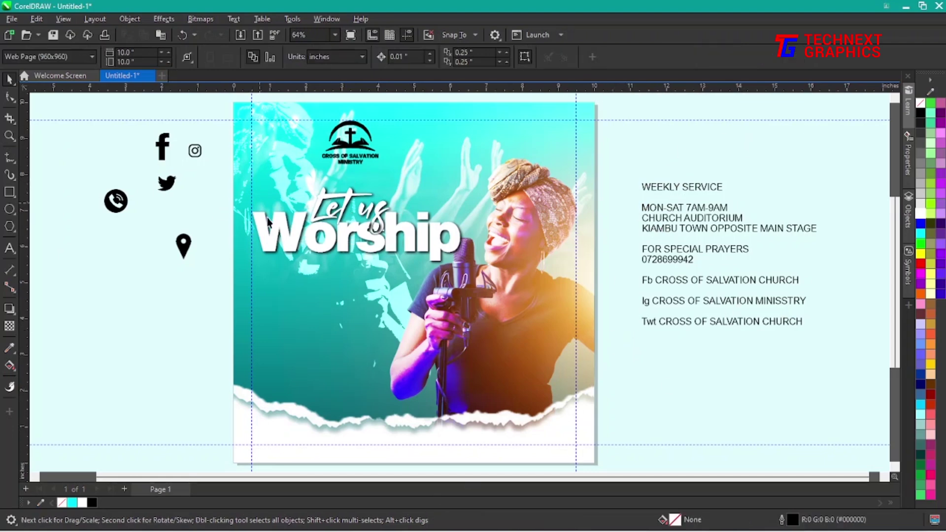
pyautogui.moveTo(489, 298); pyautogui.dragTo(489, 297)
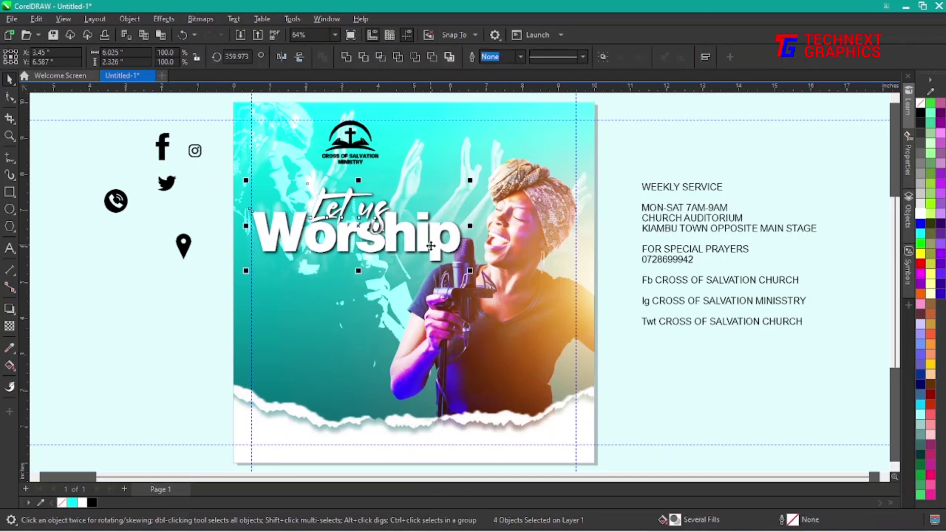
pyautogui.moveTo(430, 244); pyautogui.dragTo(440, 243)
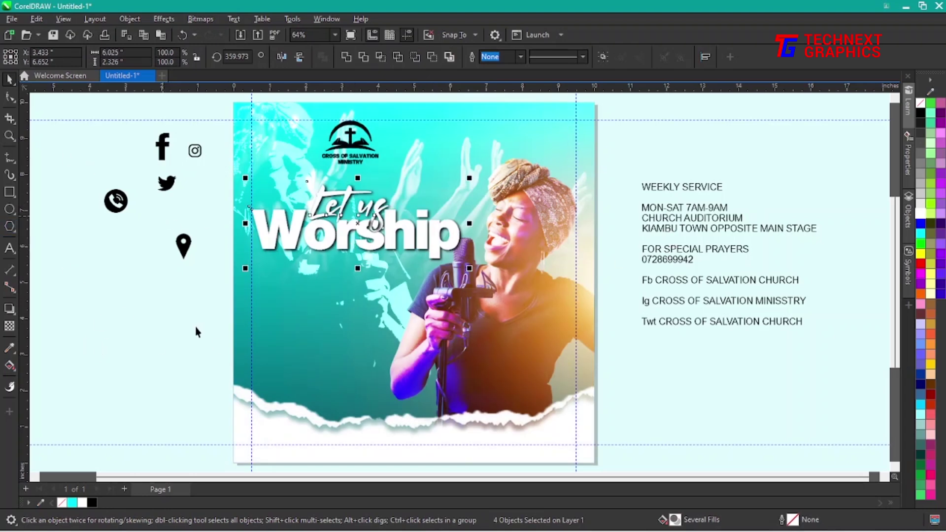
# Step: Draw a rectangle about 2.43 × 0.59 inches below the start of "Worship", filled yellow with no outline
pyautogui.click(10, 191)
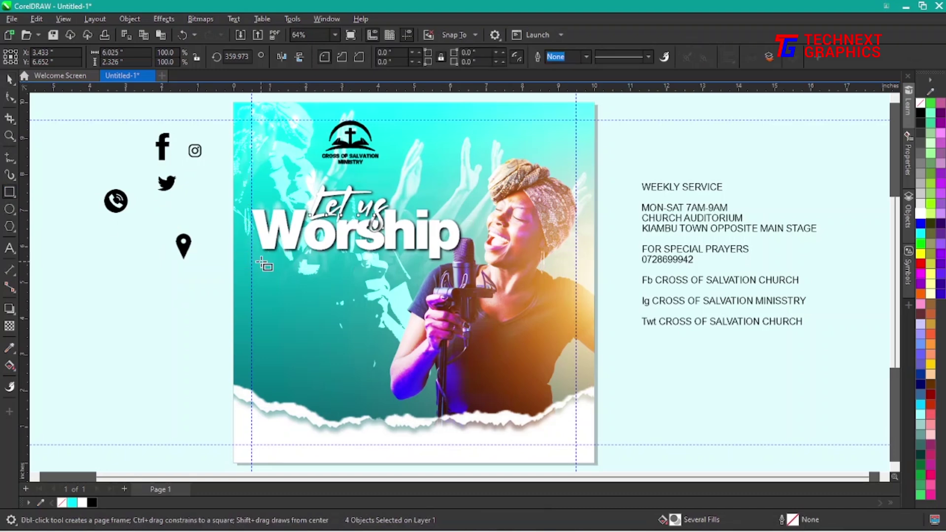
pyautogui.moveTo(261, 262); pyautogui.dragTo(352, 285)
pyautogui.press('space')
pyautogui.click(920, 253)
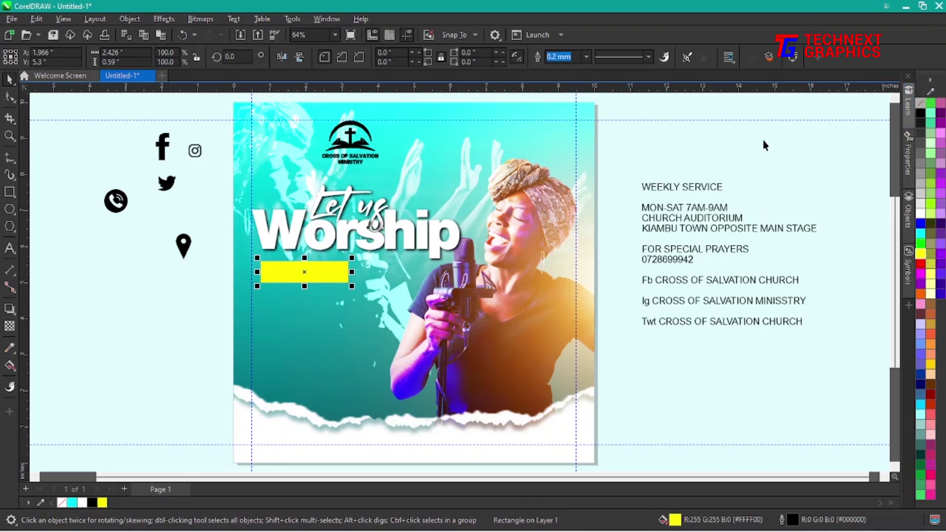
pyautogui.rightClick(920, 103)
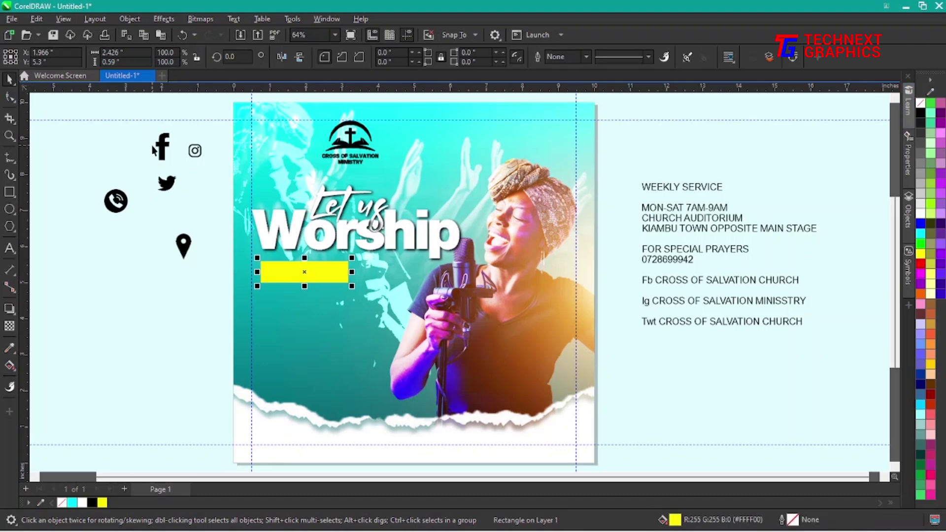
# Step: Convert the yellow rectangle to curves and move its upper-right node inward to make a slanted end
pyautogui.hotkey('ctrl', 'q')
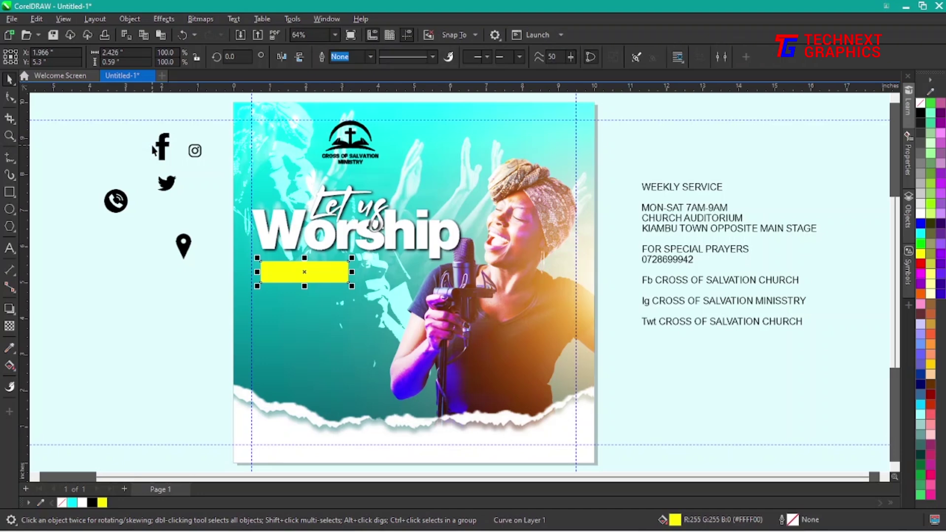
pyautogui.scroll(2, 337, 273)
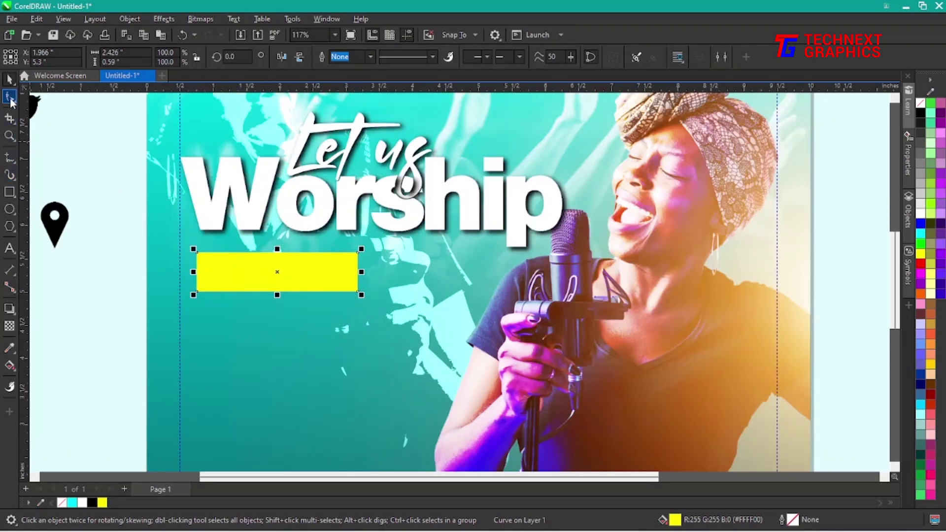
pyautogui.click(10, 97)
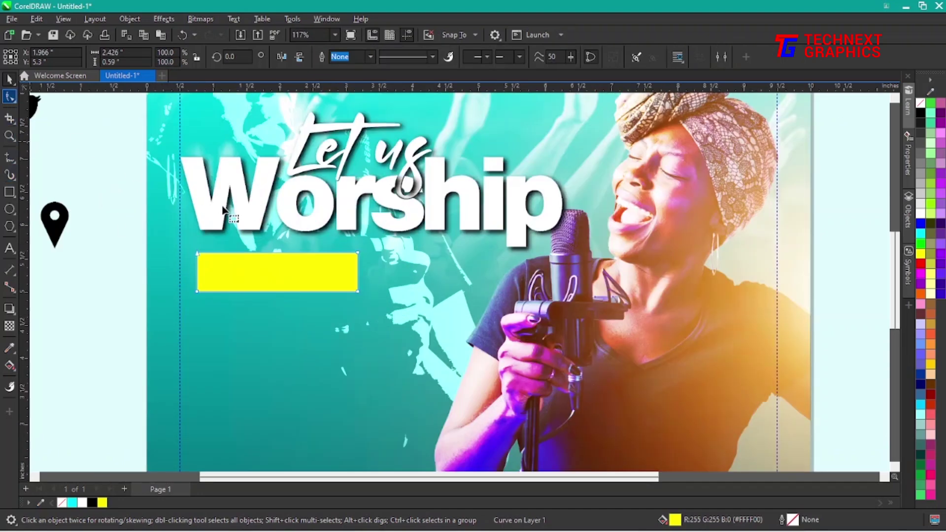
pyautogui.click(358, 252)
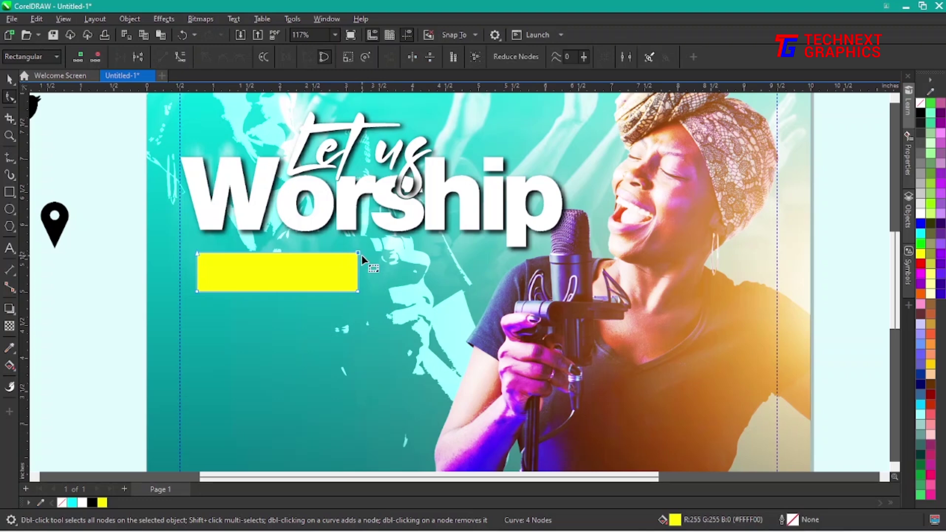
pyautogui.moveTo(362, 255); pyautogui.dragTo(361, 255)
pyautogui.click(9, 80)
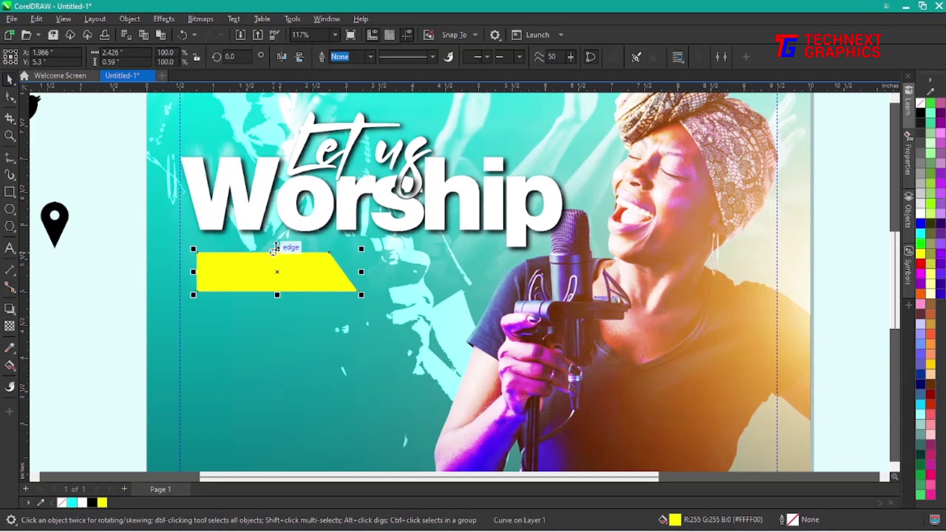
# Step: Reduce the yellow shape's height to about 0.38 inches and move its upper-right node slightly outward for a steeper slant
pyautogui.moveTo(277, 249); pyautogui.dragTo(277, 262)
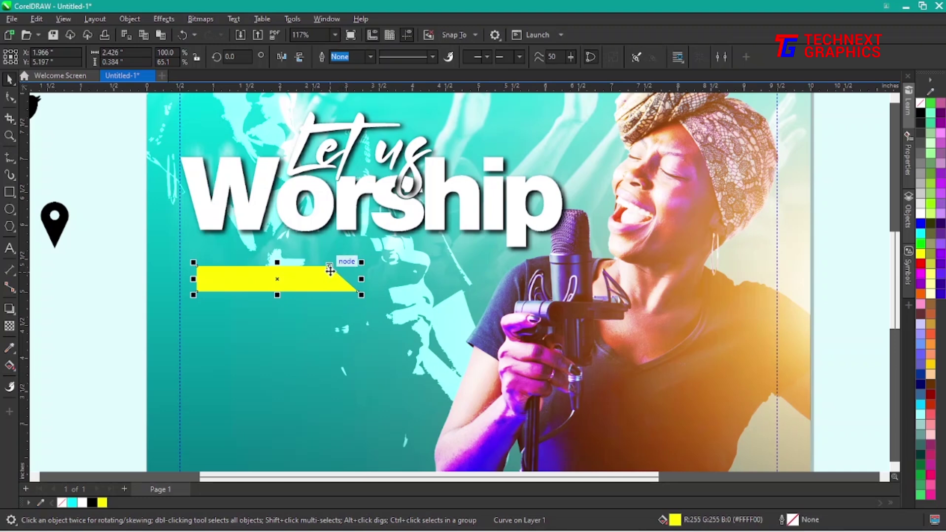
pyautogui.click(10, 97)
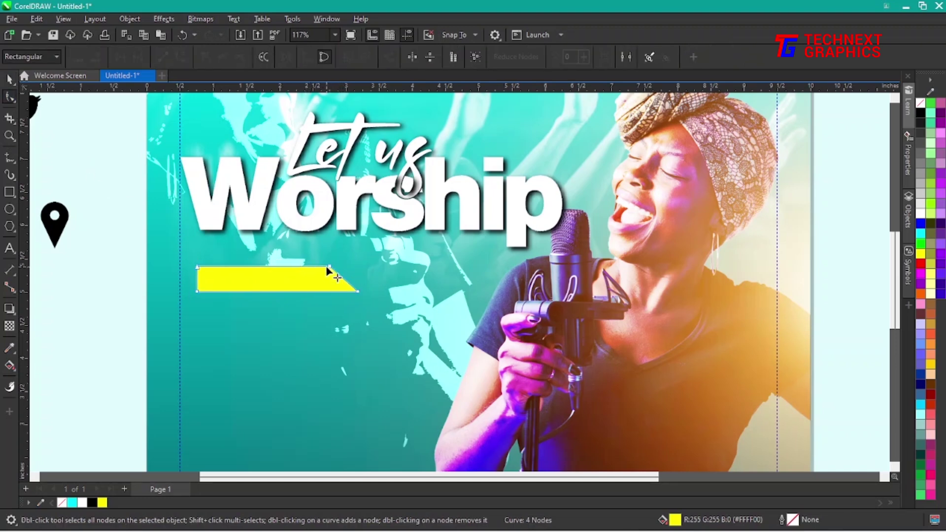
pyautogui.click(328, 267)
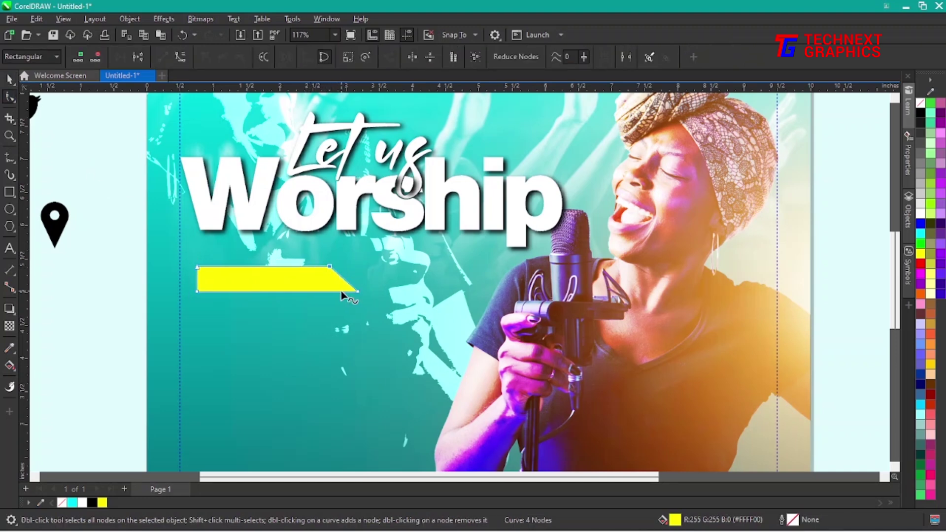
pyautogui.press('Right')
pyautogui.press('Right')
pyautogui.click(9, 79)
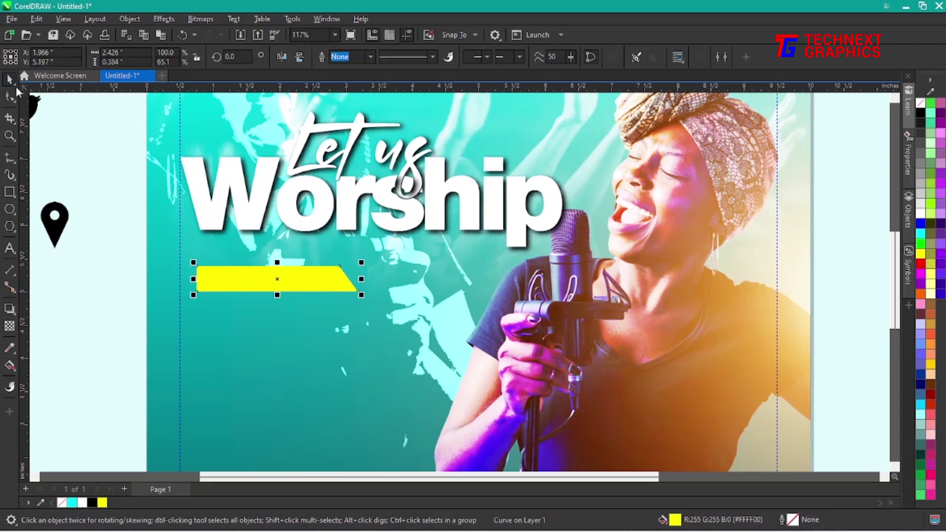
# Step: Shorten the yellow shape to about 1.92 inches wide by moving its slanted end's nodes inward
pyautogui.click(10, 96)
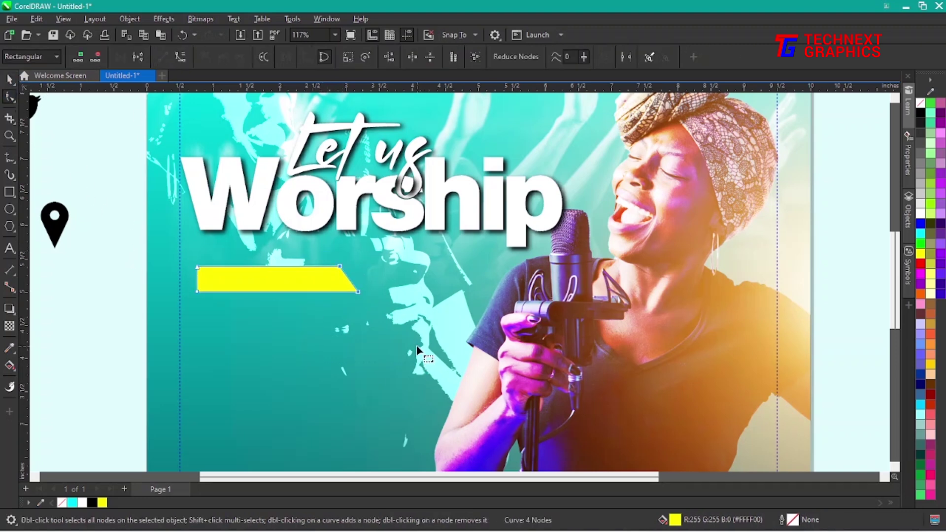
pyautogui.hotkey('ctrl', 'Left')
pyautogui.hotkey('ctrl', 'Left')
pyautogui.hotkey('ctrl', 'Left')
pyautogui.hotkey('ctrl', 'Left')
pyautogui.hotkey('ctrl', 'Left')
pyautogui.hotkey('ctrl', 'Left')
pyautogui.hotkey('ctrl', 'Left')
pyautogui.hotkey('ctrl', 'Left')
pyautogui.hotkey('ctrl', 'Left')
pyautogui.hotkey('ctrl', 'Left')
pyautogui.hotkey('ctrl', 'Left')
pyautogui.hotkey('ctrl', 'Left')
pyautogui.hotkey('ctrl', 'Left')
pyautogui.hotkey('ctrl', 'Left')
pyautogui.hotkey('ctrl', 'Left')
pyautogui.hotkey('ctrl', 'Left')
pyautogui.hotkey('ctrl', 'Left')
pyautogui.hotkey('ctrl', 'Left')
pyautogui.hotkey('ctrl', 'Left')
pyautogui.hotkey('ctrl', 'Left')
pyautogui.hotkey('ctrl', 'Left')
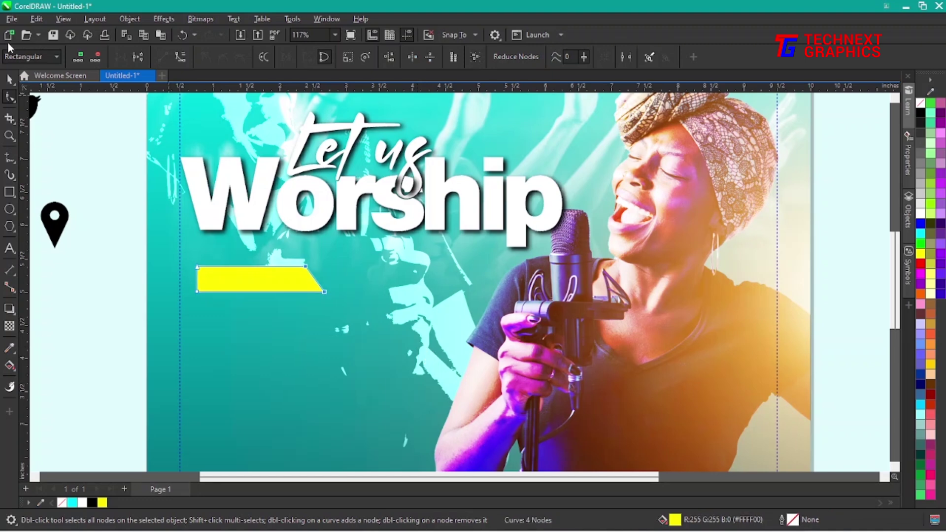
pyautogui.click(10, 79)
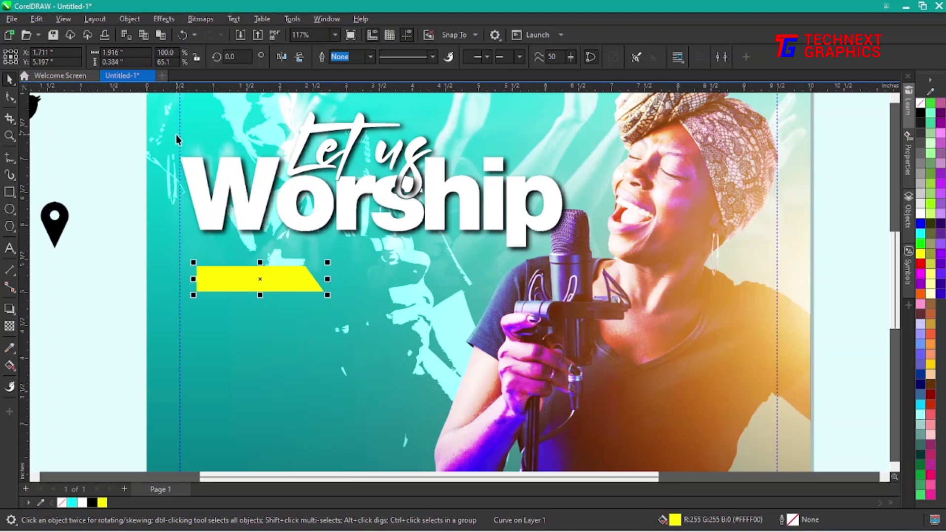
# Step: Cut "WEEKLY SERVICE" out of the details text and paste it as separate artistic text just above the yellow shape
pyautogui.press('F4')
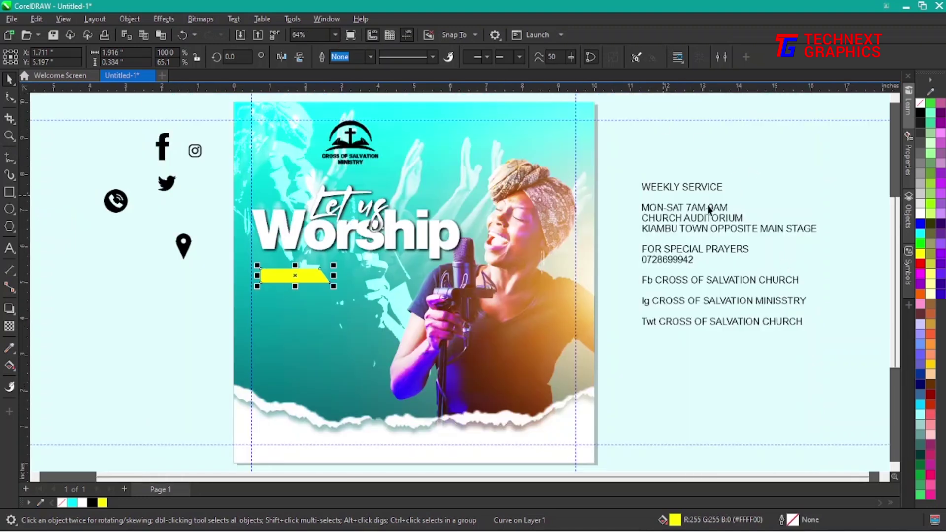
pyautogui.doubleClick(723, 189)
pyautogui.moveTo(724, 189); pyautogui.dragTo(635, 187)
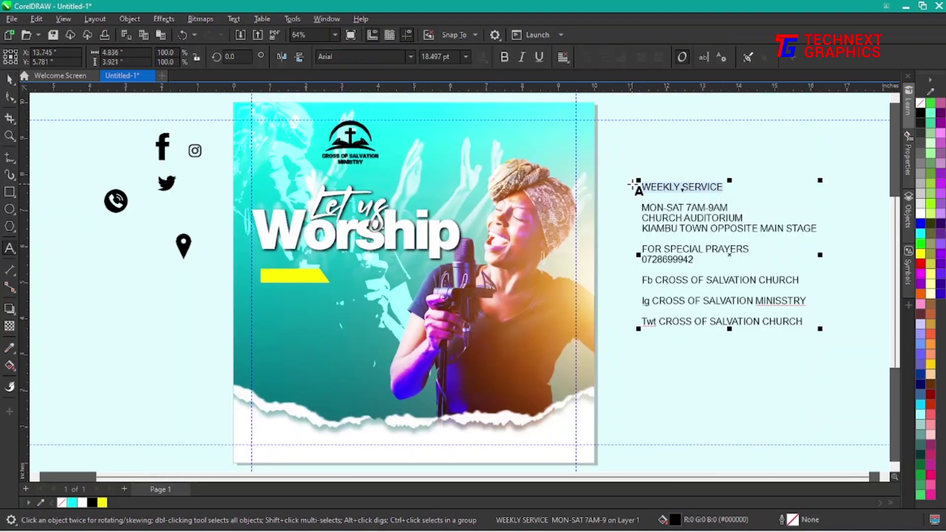
pyautogui.hotkey('ctrl', 'x')
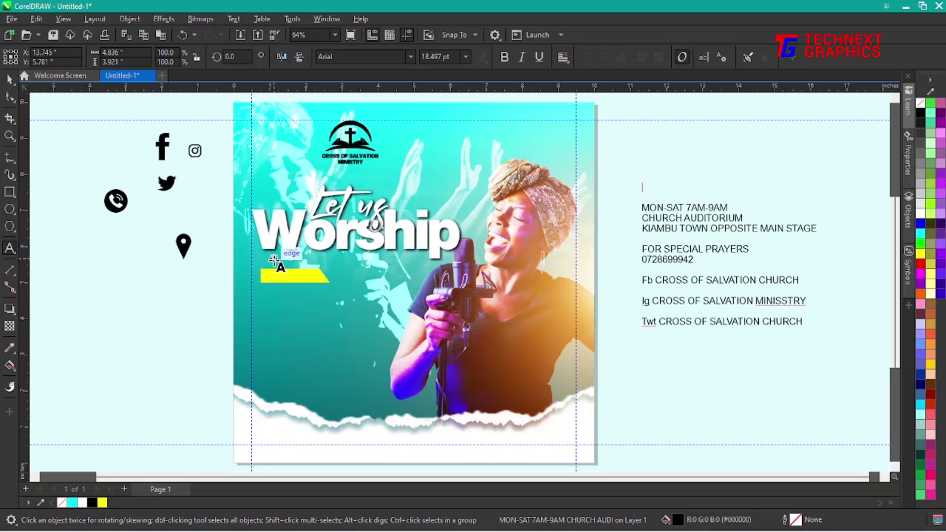
pyautogui.click(276, 257)
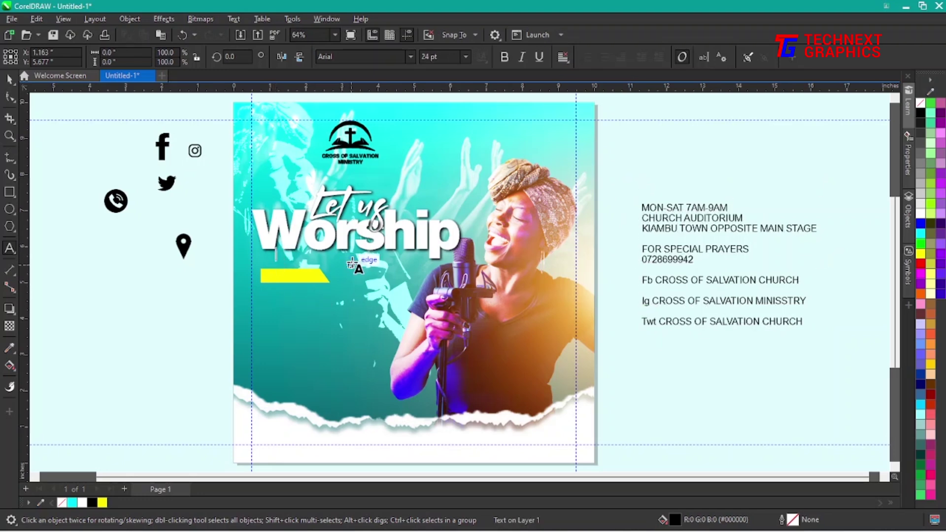
pyautogui.hotkey('ctrl', 'v')
pyautogui.click(9, 79)
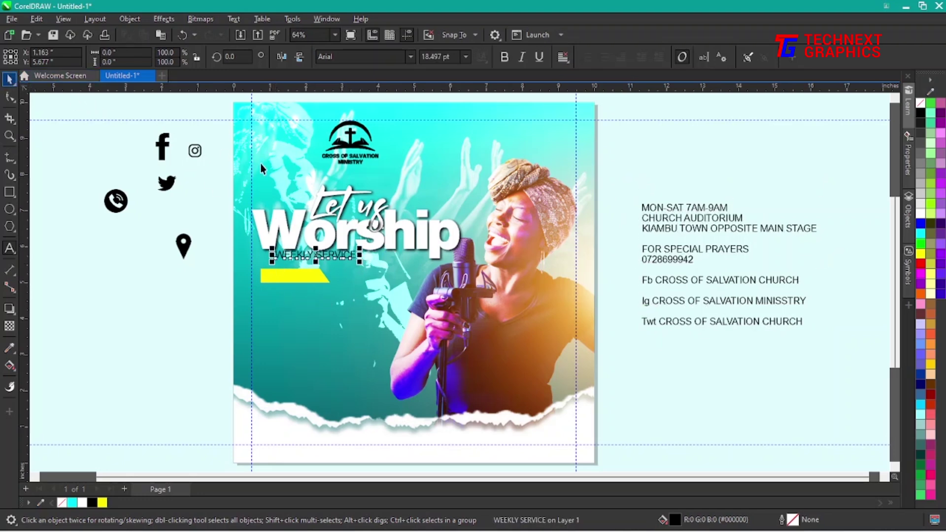
# Step: Set the "WEEKLY SERVICE" text in Poppins Medium and enlarge it to about 25.3 pt
pyautogui.click(411, 57)
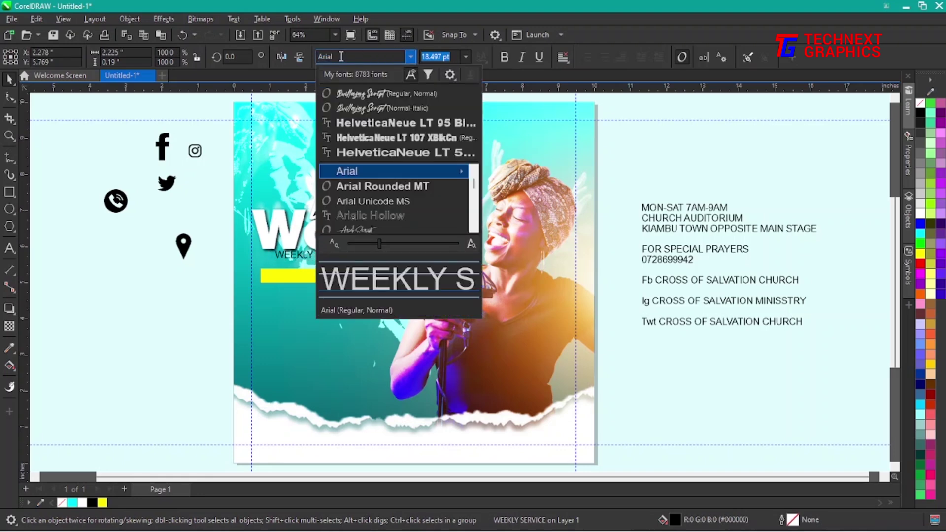
pyautogui.write('Poppins')
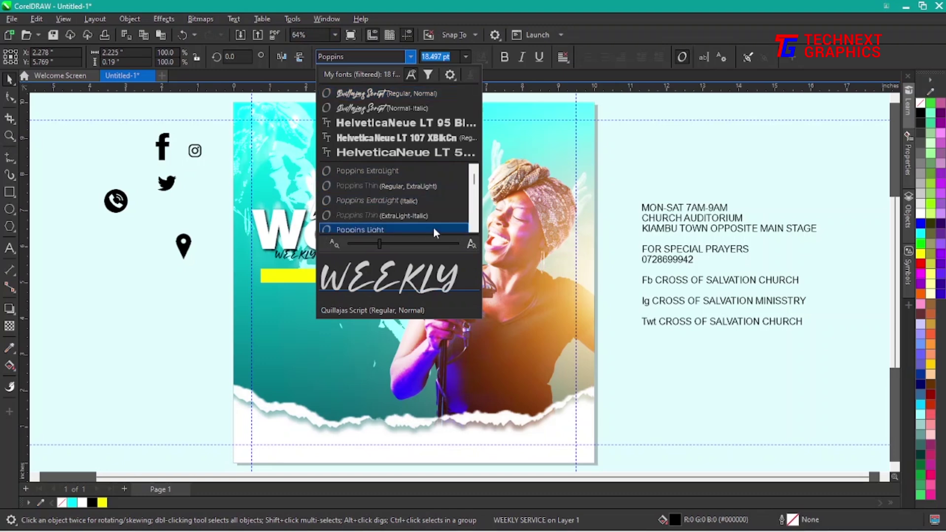
pyautogui.scroll(-4, 476, 226)
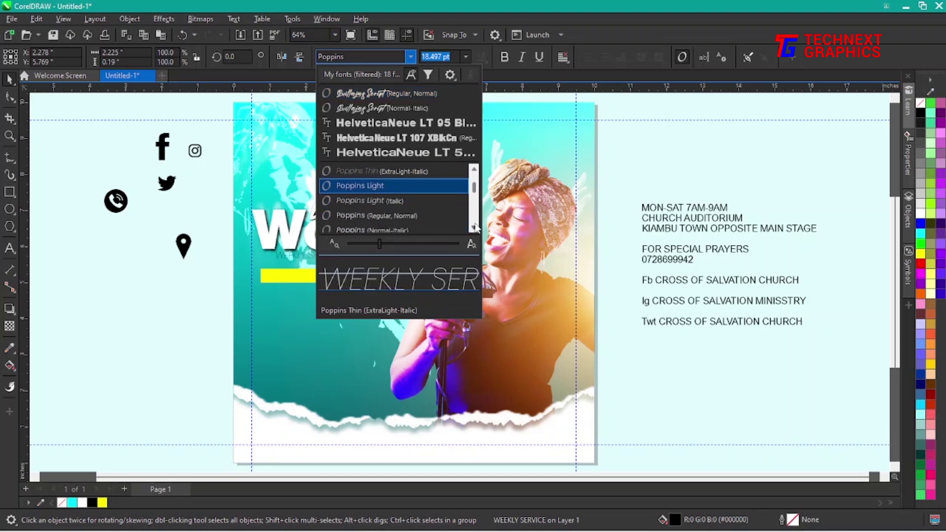
pyautogui.click(413, 201)
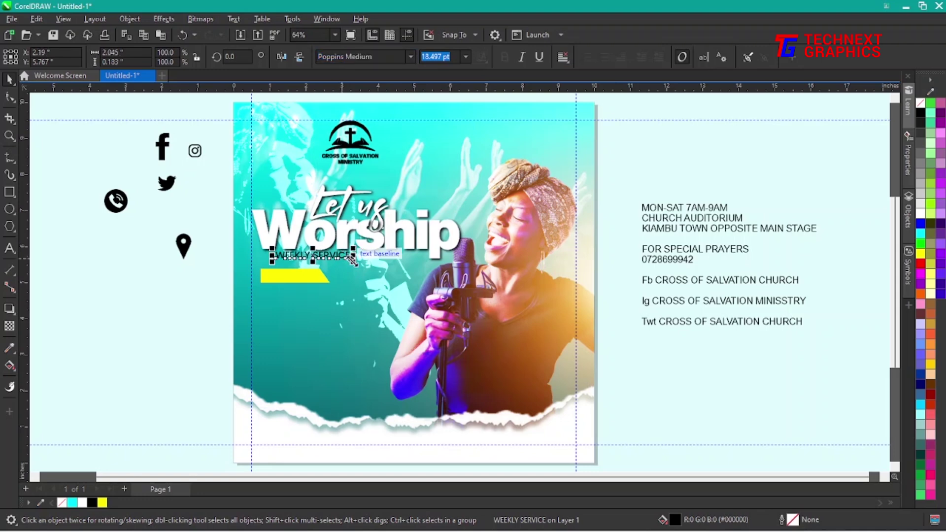
pyautogui.moveTo(353, 260); pyautogui.dragTo(379, 263)
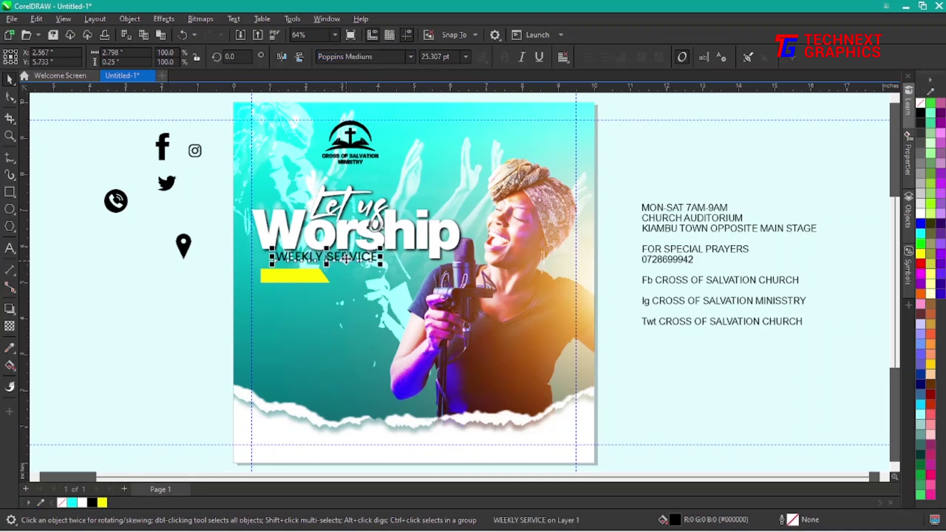
# Step: Align the "WEEKLY SERVICE" text, coloured yellow, and the yellow shape below it with the flyer's left margin guide
pyautogui.moveTo(317, 264); pyautogui.dragTo(293, 268)
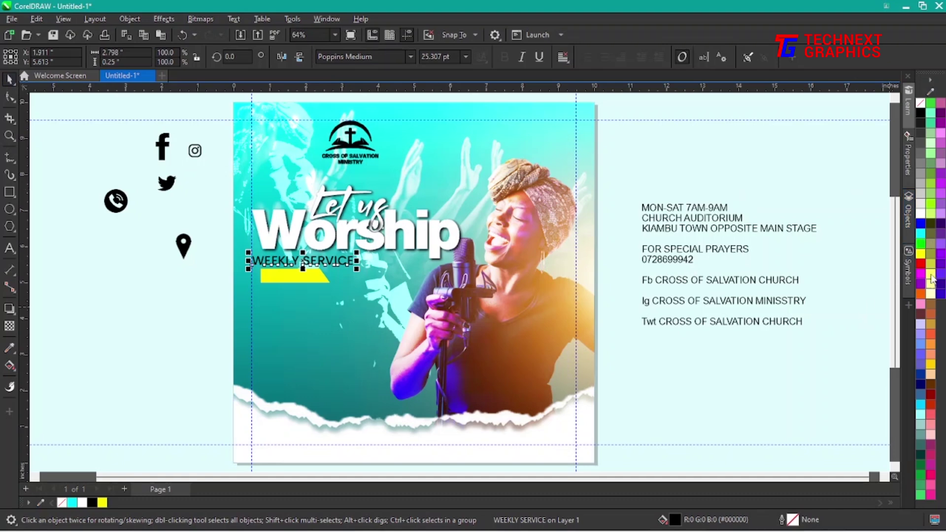
pyautogui.click(919, 254)
pyautogui.click(629, 174)
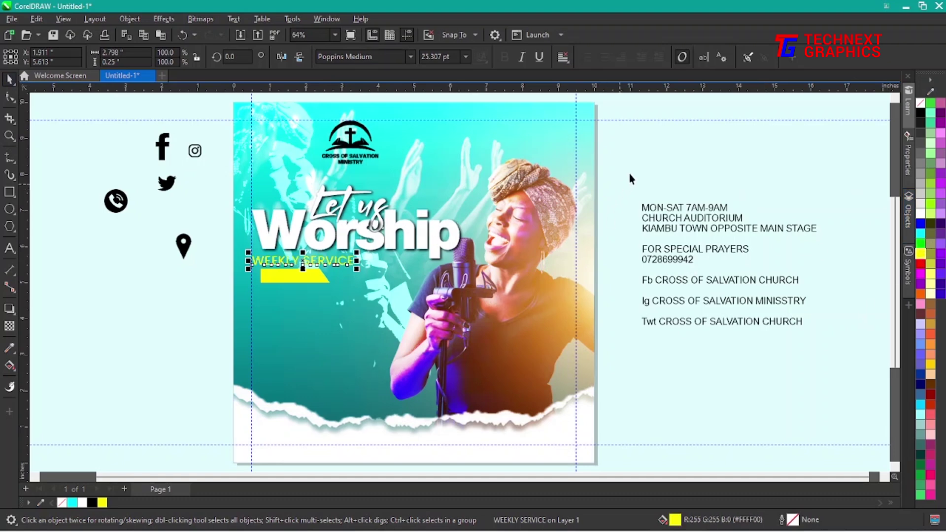
pyautogui.click(280, 276)
pyautogui.moveTo(279, 277); pyautogui.dragTo(274, 279)
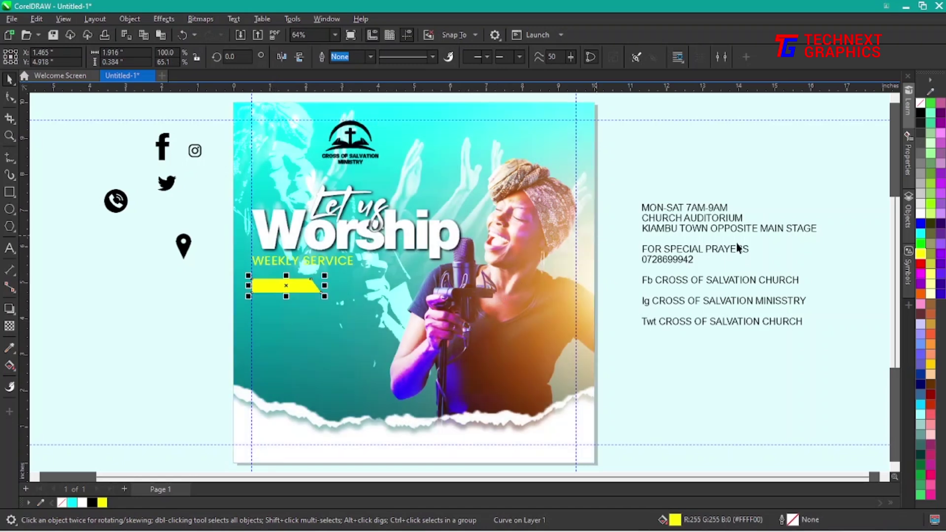
# Step: Cut "MON-SAT 7AM-9AM" out of the details text and paste it as separate text over the yellow shape
pyautogui.doubleClick(720, 211)
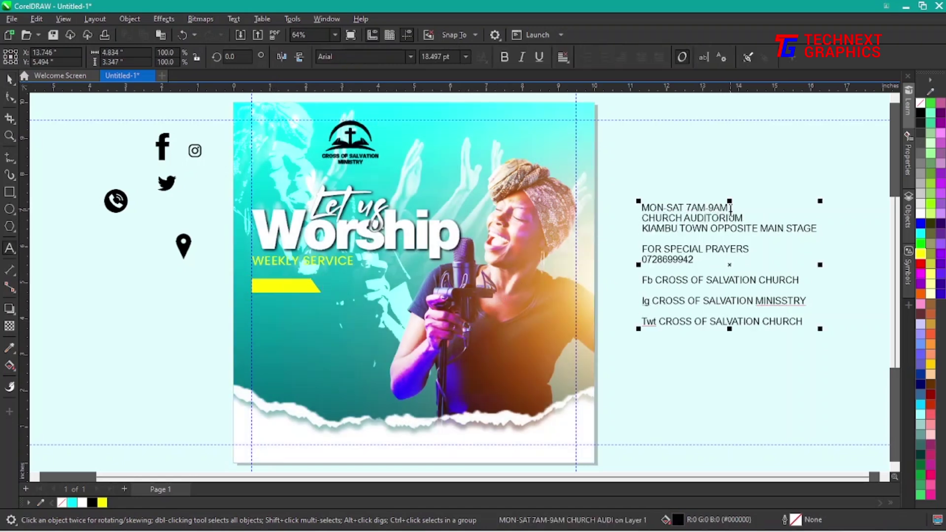
pyautogui.click(617, 210)
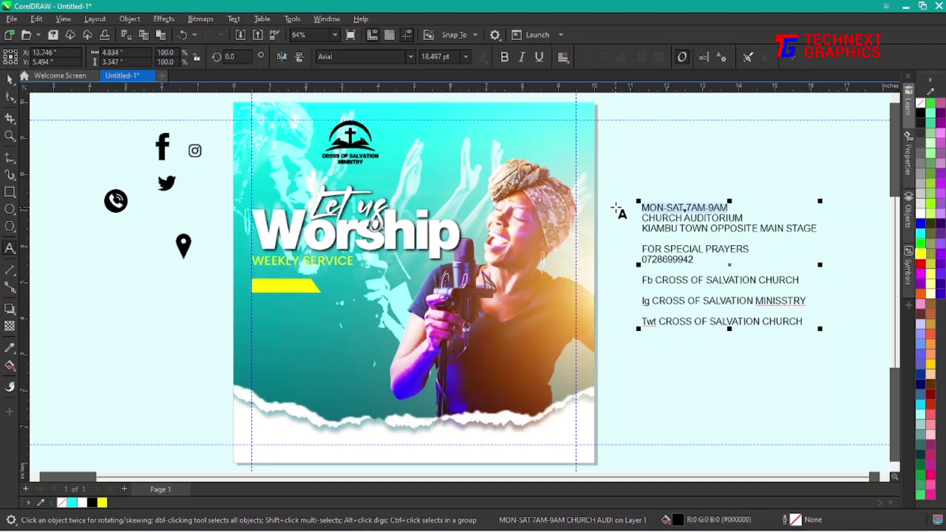
pyautogui.hotkey('ctrl', 'x')
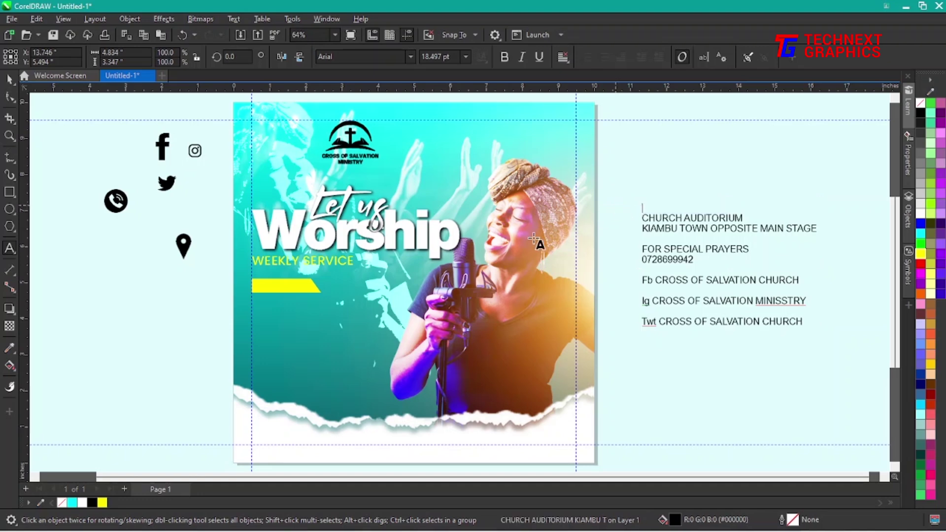
pyautogui.click(264, 286)
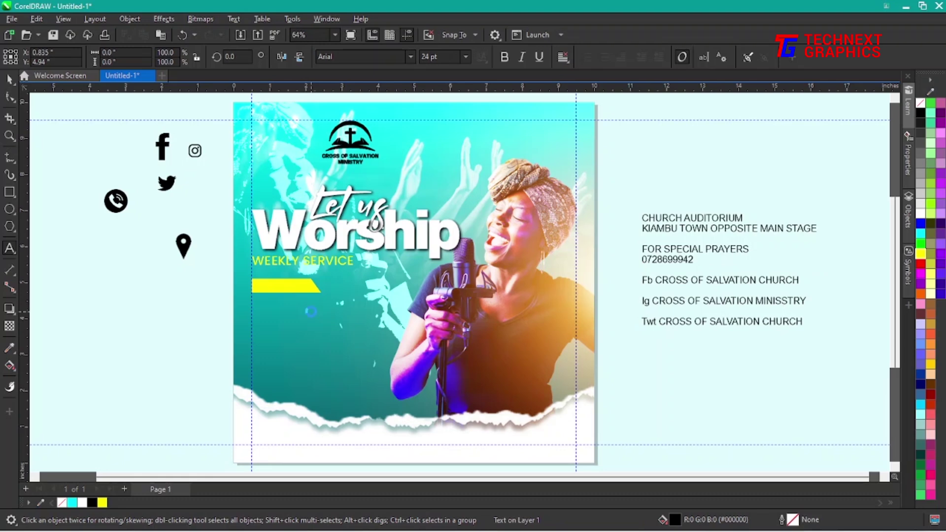
pyautogui.hotkey('ctrl', 'v')
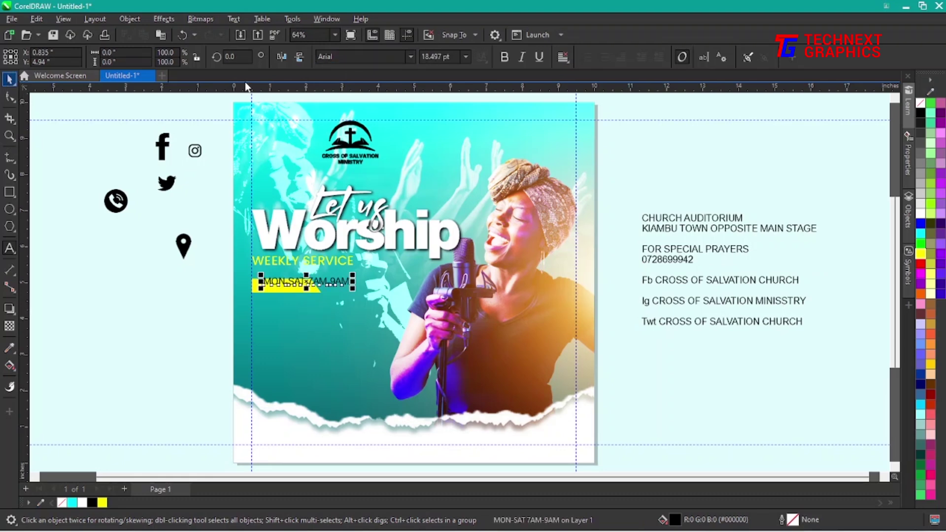
pyautogui.hotkey('ctrl', 'space')
# Step: Set the "MON-SAT 7AM-9AM" text in Poppins Bold and enlarge it to about 21.8 pt
pyautogui.click(410, 56)
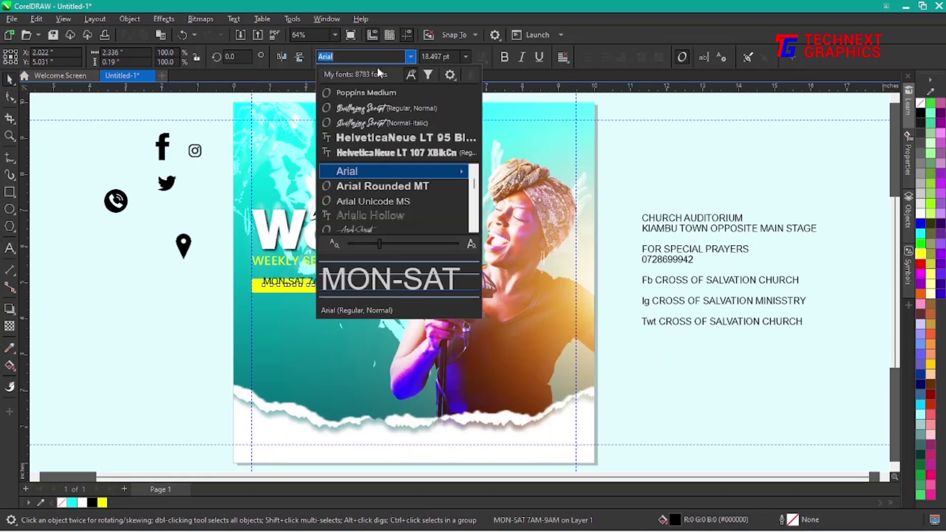
pyautogui.click(371, 93)
pyautogui.click(410, 56)
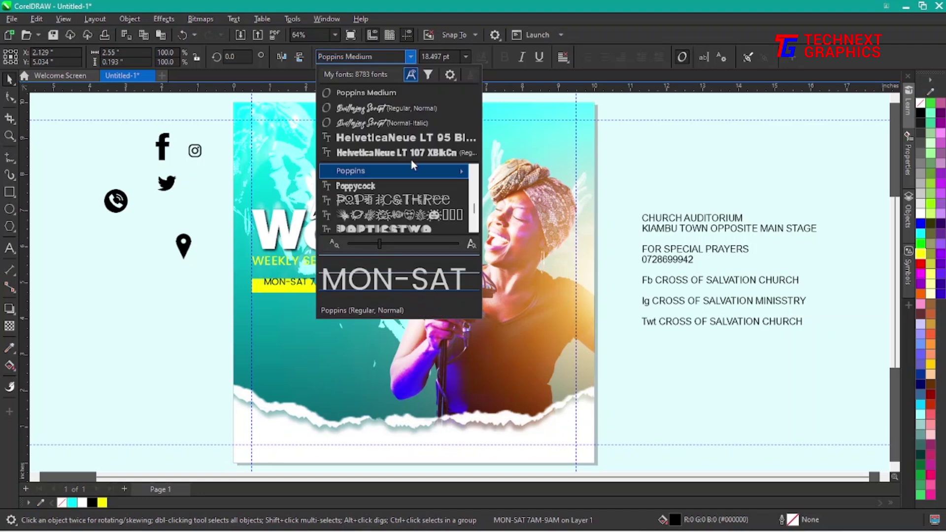
pyautogui.moveTo(445, 173)
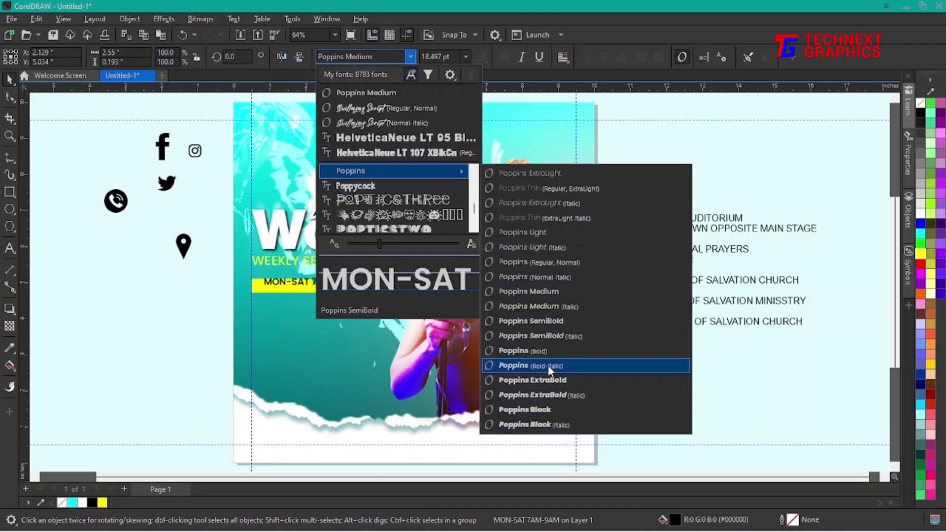
pyautogui.press('Escape')
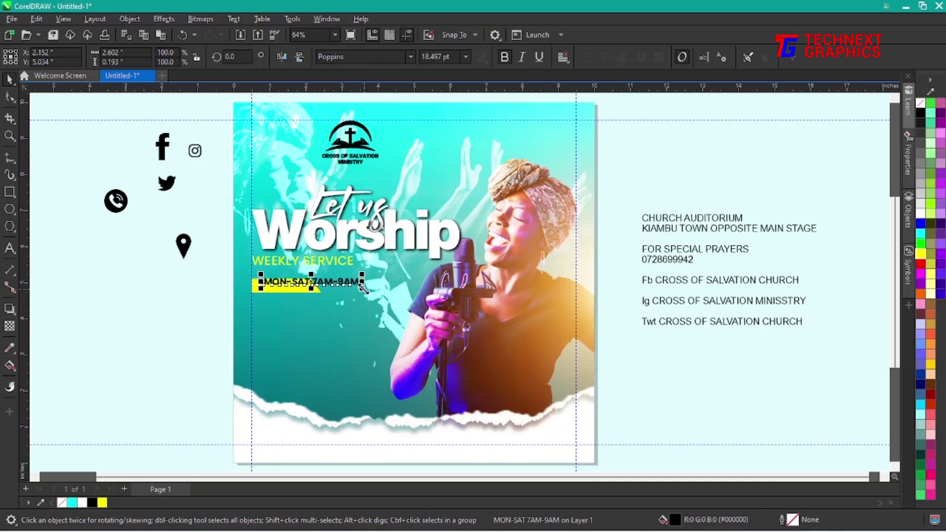
pyautogui.moveTo(363, 289); pyautogui.dragTo(381, 303)
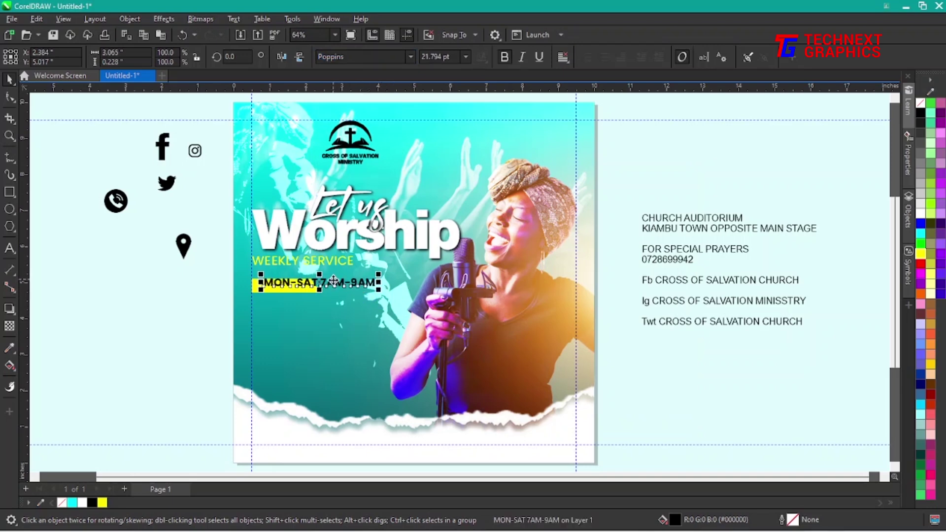
# Step: Fit "MON-SAT" inside the yellow shape and add spacing before "7AM-9AM" so the time sits beyond the slanted end
pyautogui.moveTo(333, 280); pyautogui.dragTo(326, 286)
pyautogui.doubleClick(315, 287)
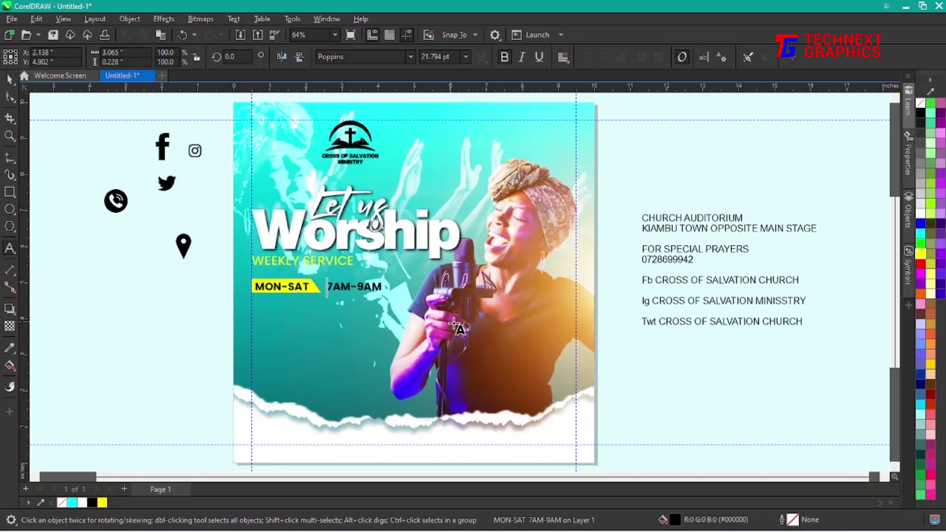
pyautogui.hotkey('ctrl', 'space')
pyautogui.click(665, 382)
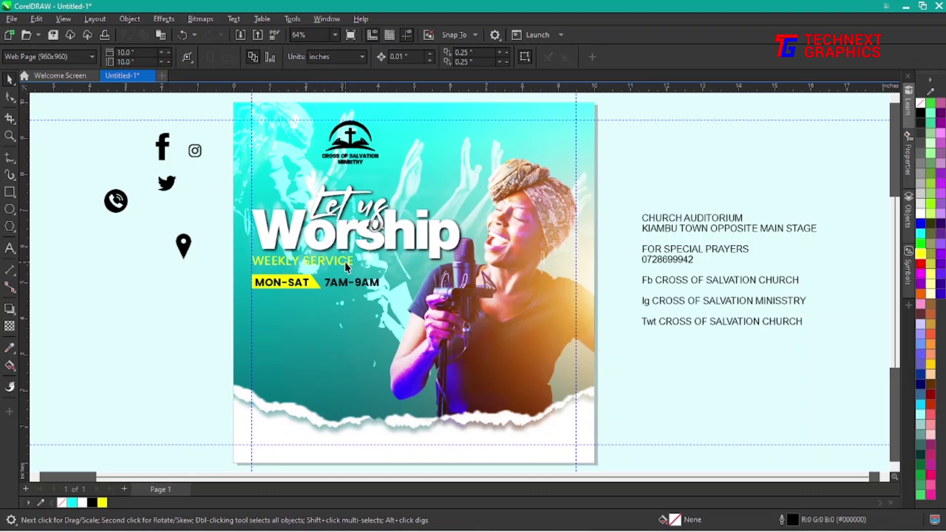
# Step: Enlarge the "WEEKLY SERVICE" text to about 29.6 pt
pyautogui.click(345, 262)
pyautogui.moveTo(363, 276); pyautogui.dragTo(381, 280)
pyautogui.click(669, 388)
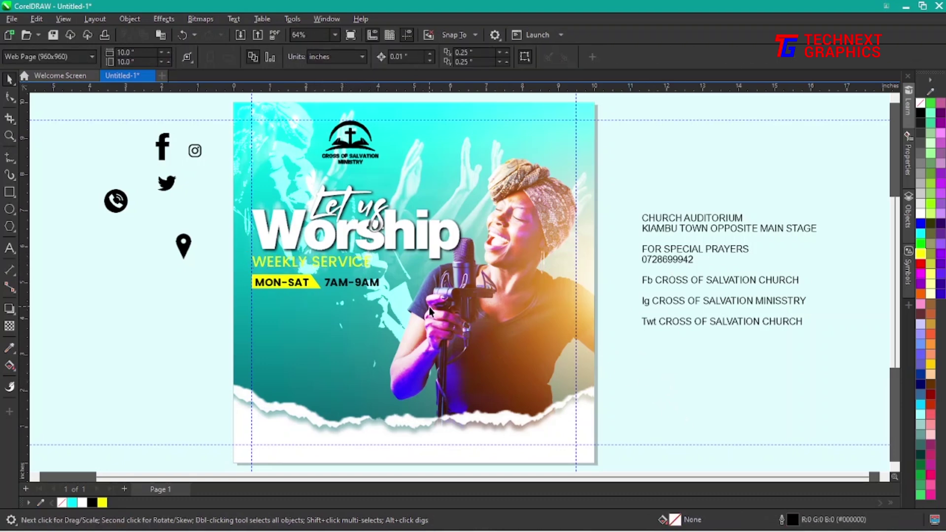
# Step: Change the fill of the "WEEKLY SERVICE" text to black
pyautogui.click(329, 265)
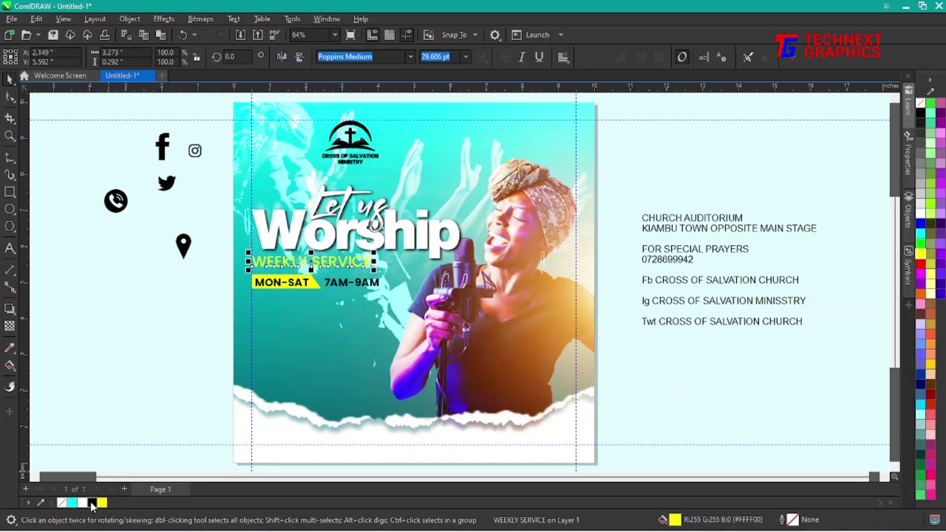
pyautogui.click(174, 320)
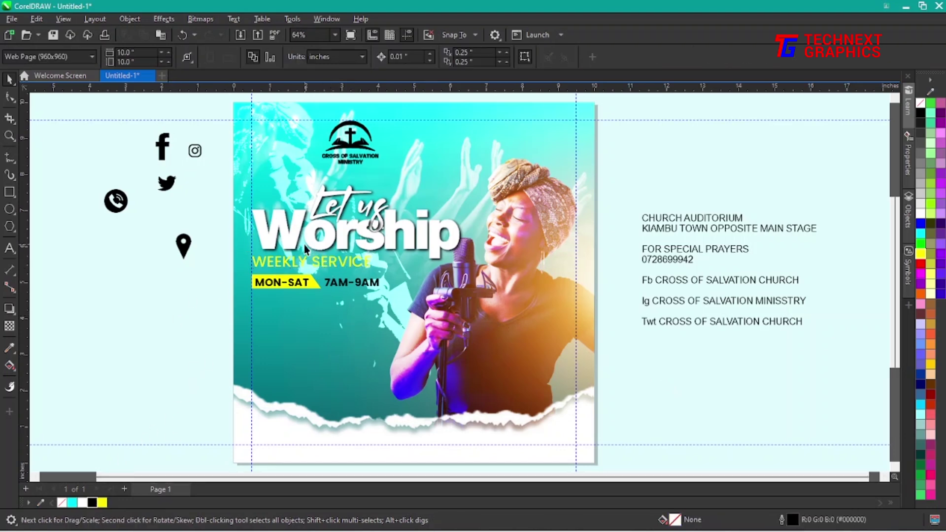
pyautogui.click(324, 261)
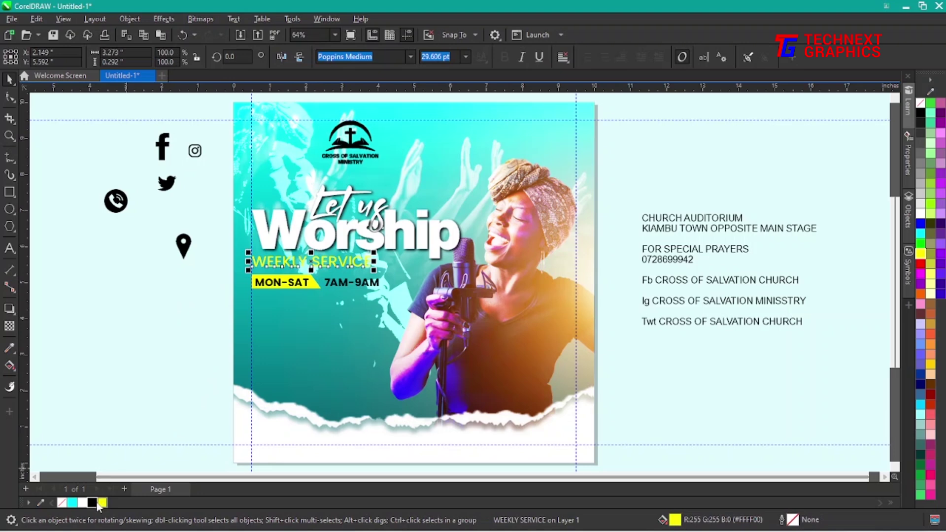
pyautogui.click(93, 503)
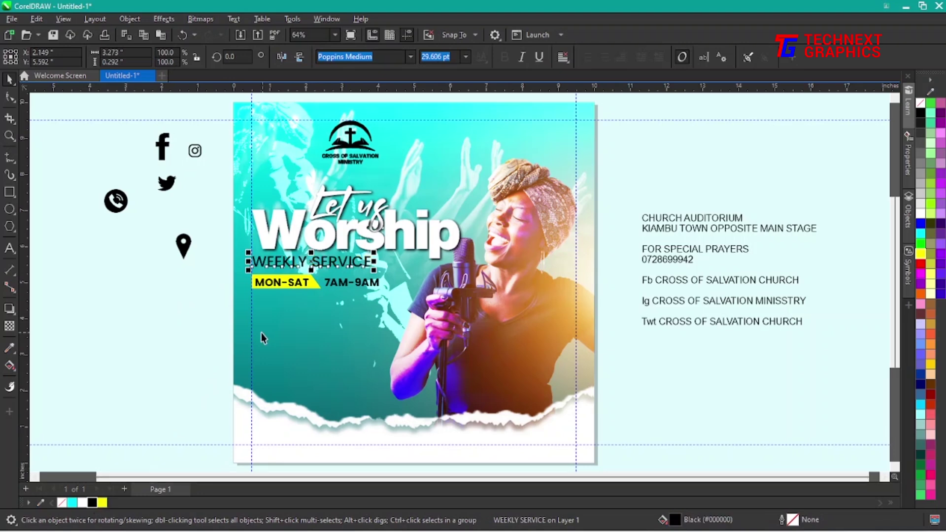
# Step: Select the yellow shape together with the "MON-SAT 7AM-9AM" text and move both slightly down
pyautogui.click(434, 357)
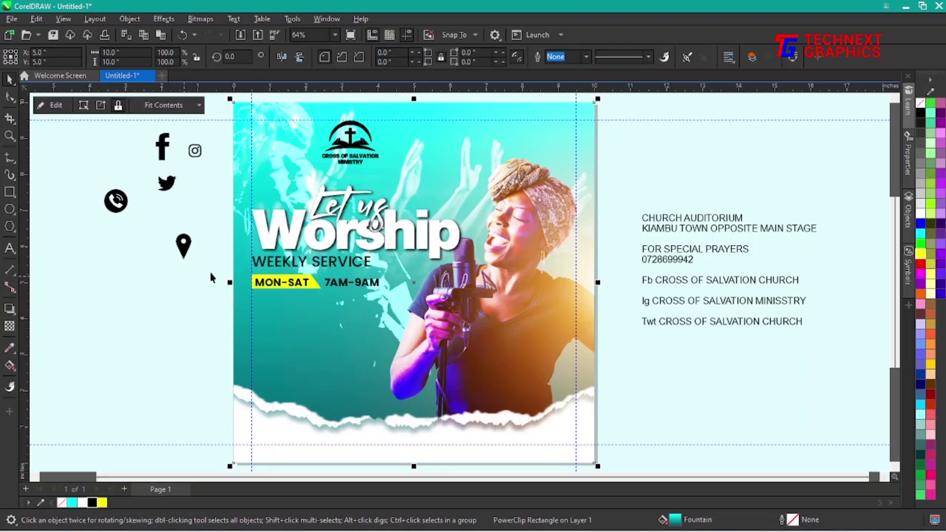
pyautogui.moveTo(220, 267); pyautogui.dragTo(384, 316)
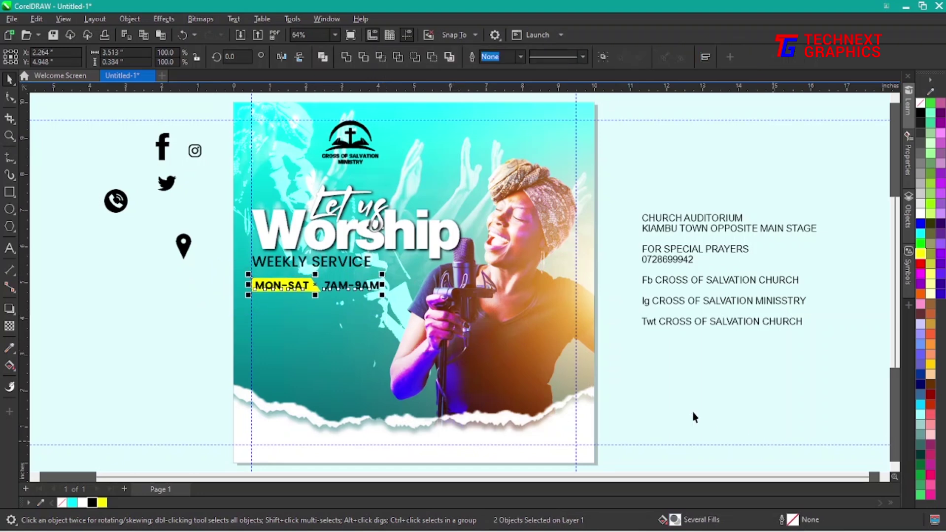
# Step: Move the "CHURCH AUDITORIUM" line and the location line under it from the notes text to a new text below the yellow label
pyautogui.click(701, 395)
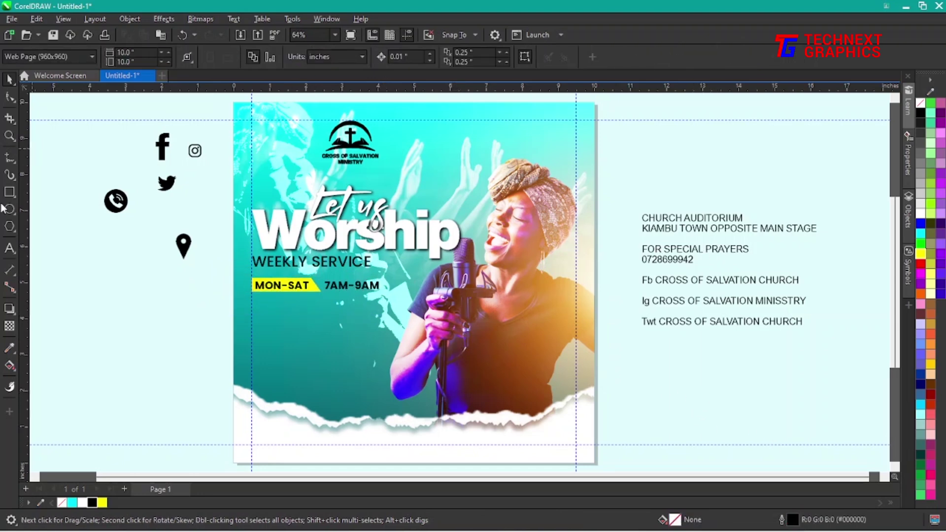
pyautogui.click(10, 249)
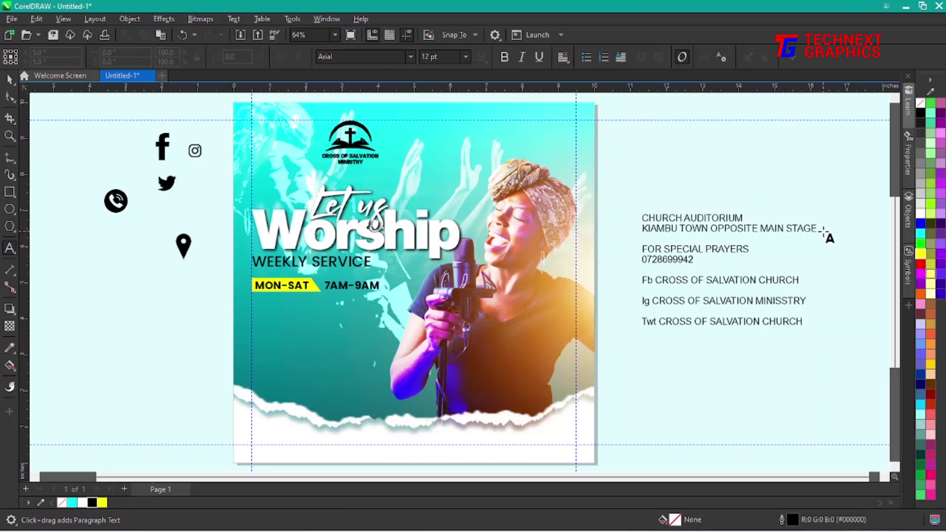
pyautogui.moveTo(818, 229); pyautogui.dragTo(628, 218)
pyautogui.hotkey('ctrl', 'c')
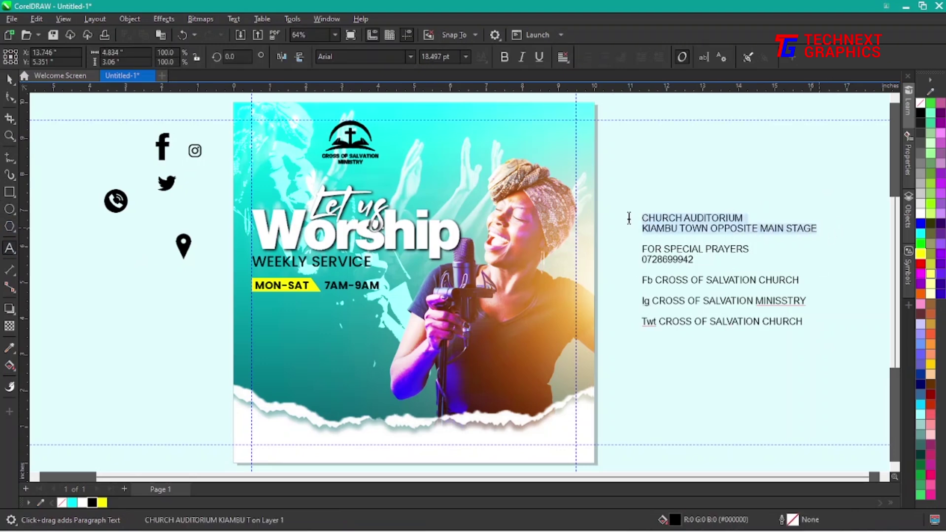
pyautogui.press('Delete')
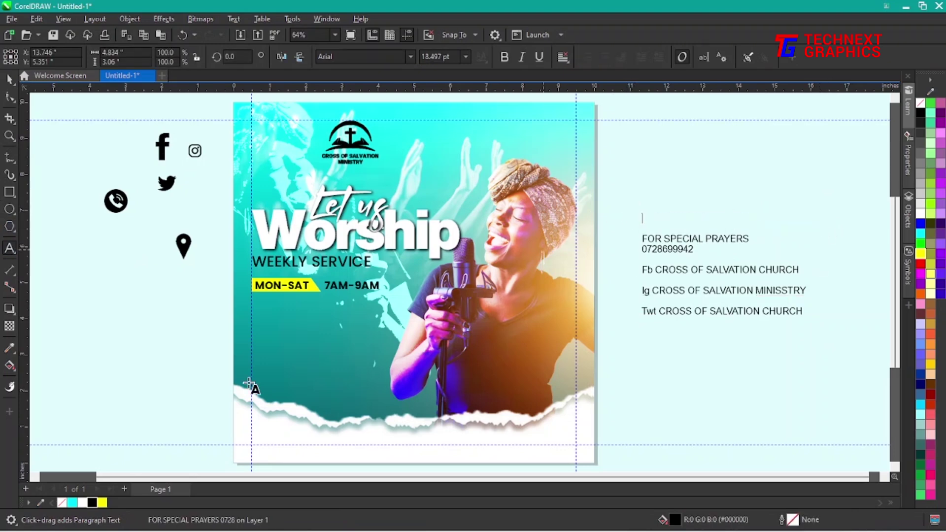
pyautogui.click(259, 316)
pyautogui.hotkey('ctrl', 'v')
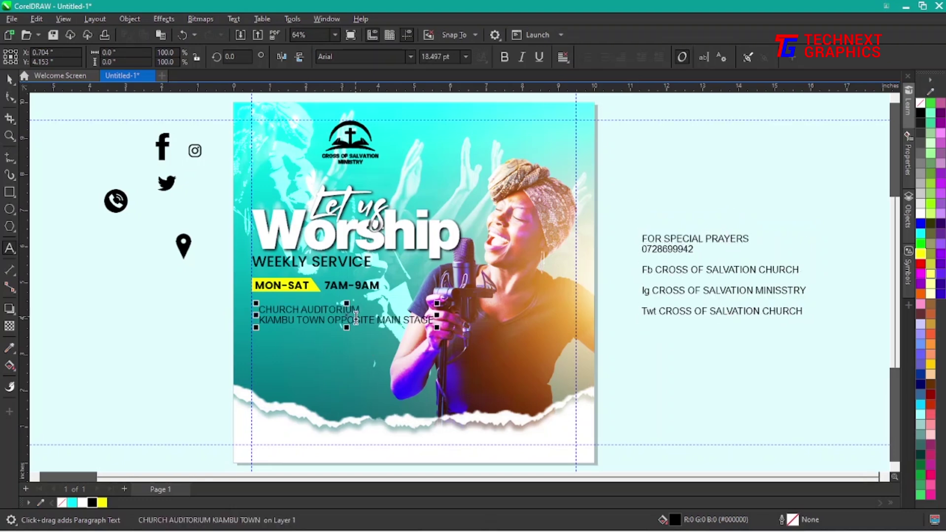
# Step: Set the two-line venue text to Poppins Medium, scale it down to about 14.3 pt and shift it slightly right
pyautogui.hotkey('ctrl', 'space')
pyautogui.click(410, 58)
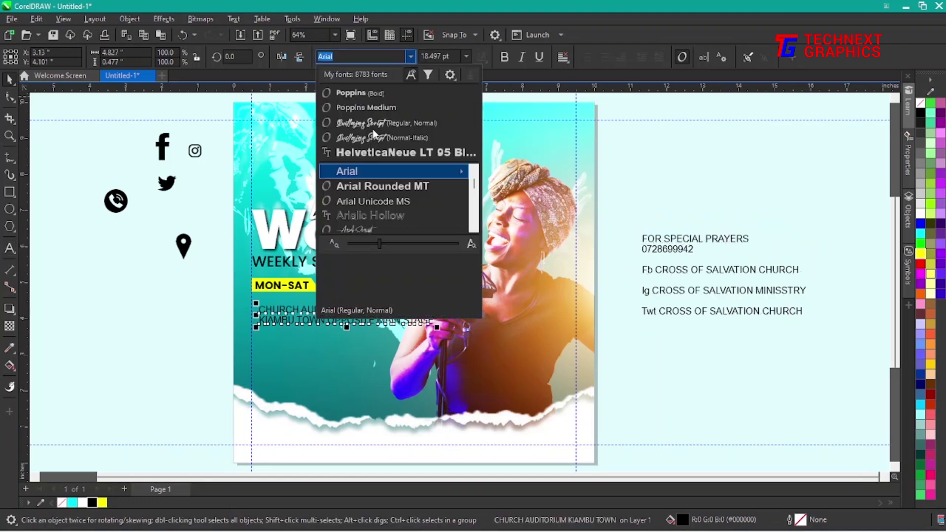
pyautogui.click(379, 107)
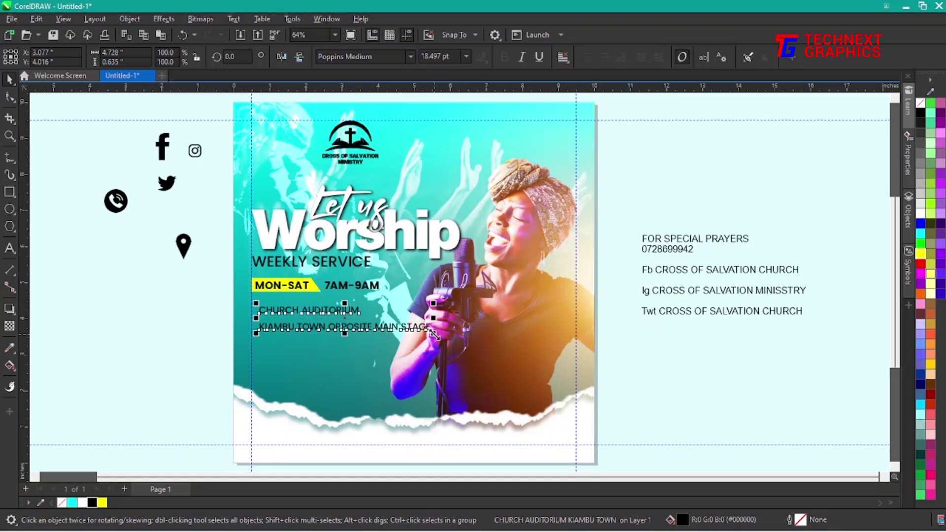
pyautogui.moveTo(433, 333); pyautogui.dragTo(393, 327)
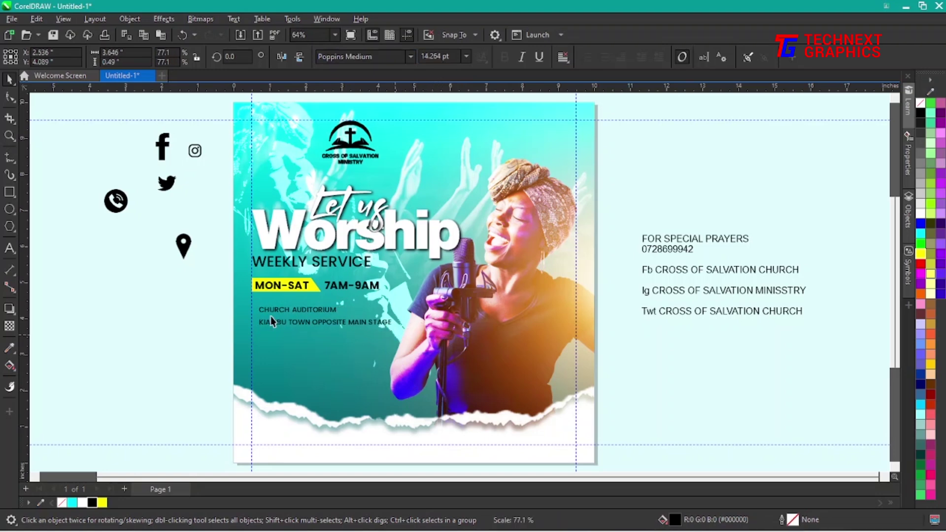
pyautogui.moveTo(291, 315); pyautogui.dragTo(298, 309)
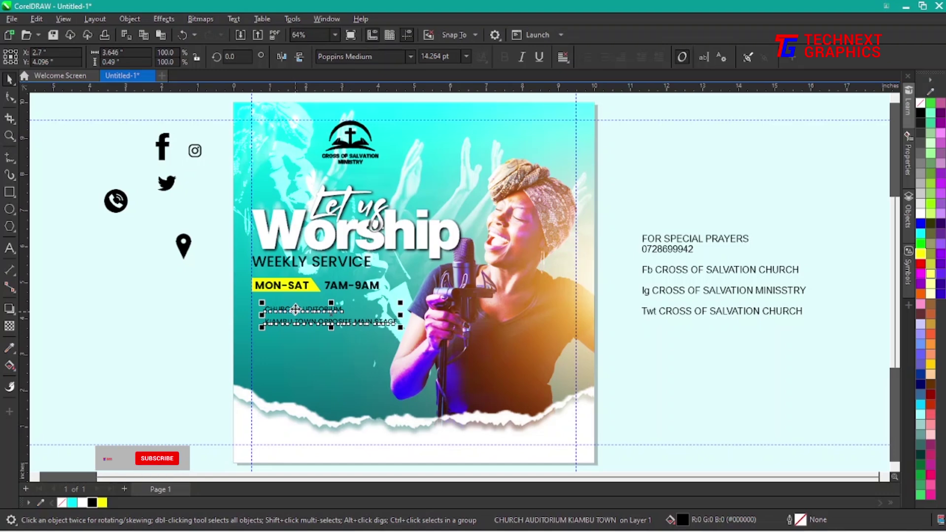
# Step: Break the venue text into separate lines and move the location line closer beneath "CHURCH AUDITORIUM"
pyautogui.hotkey('ctrl', 'k')
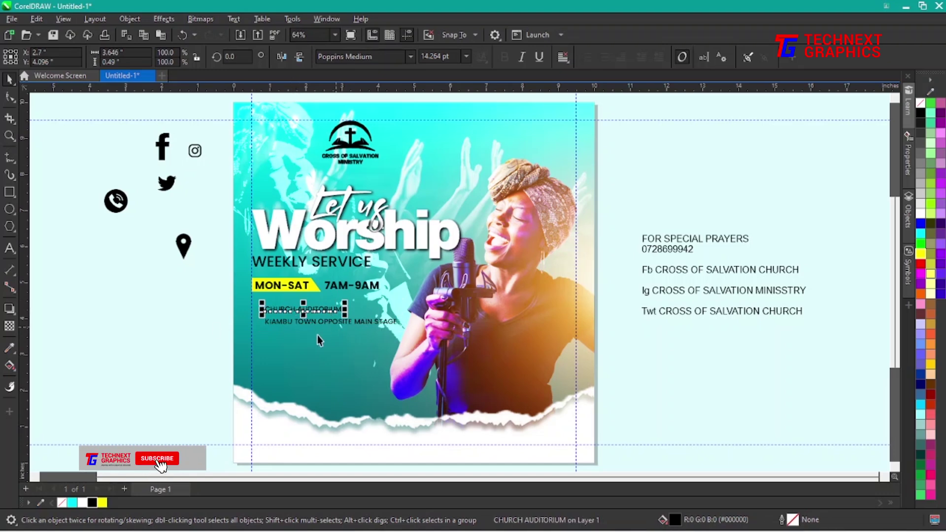
pyautogui.click(316, 322)
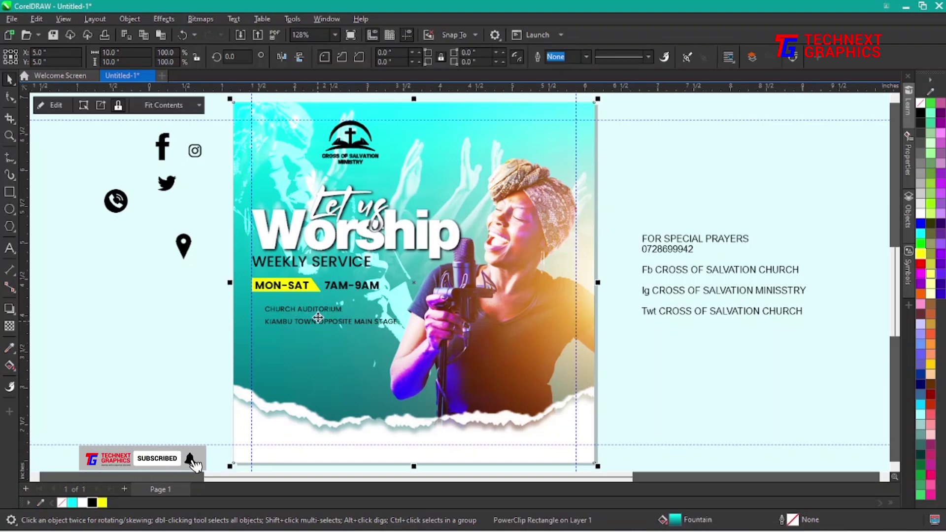
pyautogui.scroll(2, 311, 323)
pyautogui.keyDown('ctrl'); pyautogui.click(309, 321); pyautogui.keyUp('ctrl')
pyautogui.moveTo(309, 321); pyautogui.dragTo(309, 309)
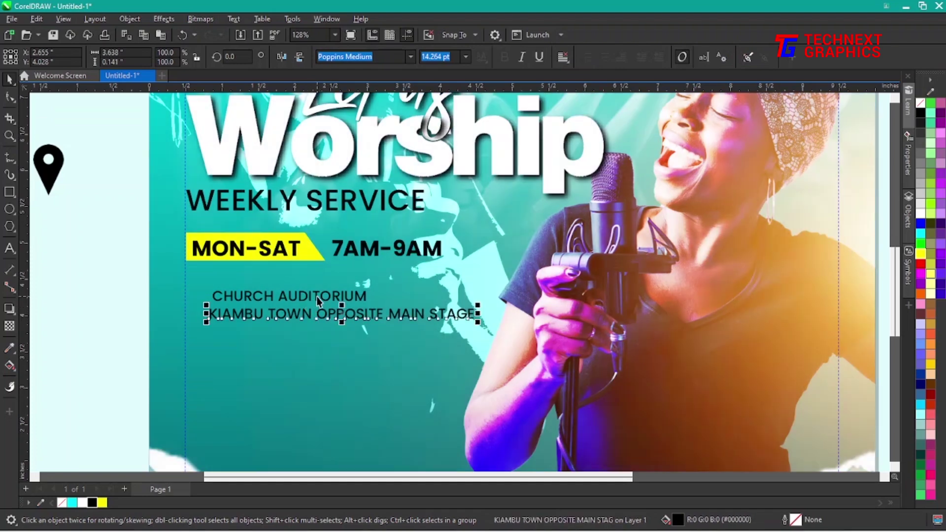
# Step: Set "CHURCH AUDITORIUM" to Poppins Bold and shift it slightly right of the location line's start
pyautogui.keyDown('ctrl'); pyautogui.click(318, 298); pyautogui.keyUp('ctrl')
pyautogui.click(410, 57)
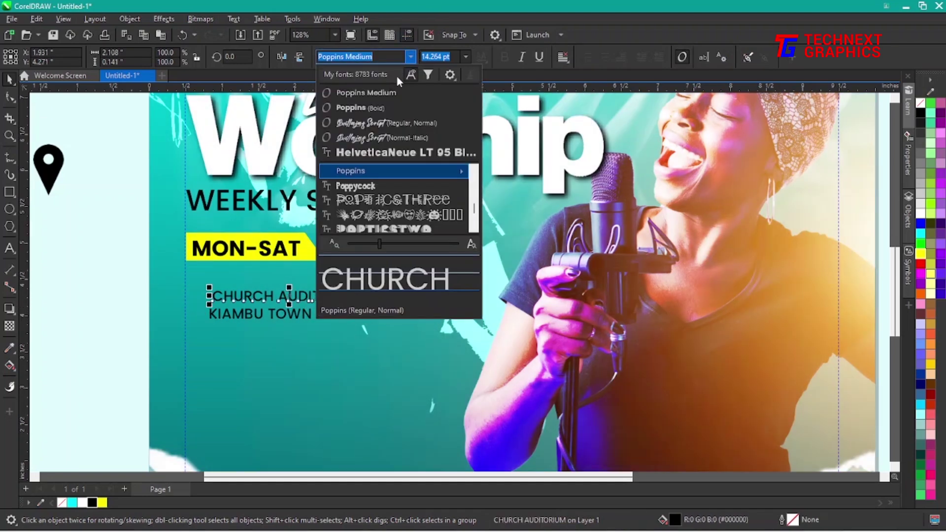
pyautogui.click(390, 106)
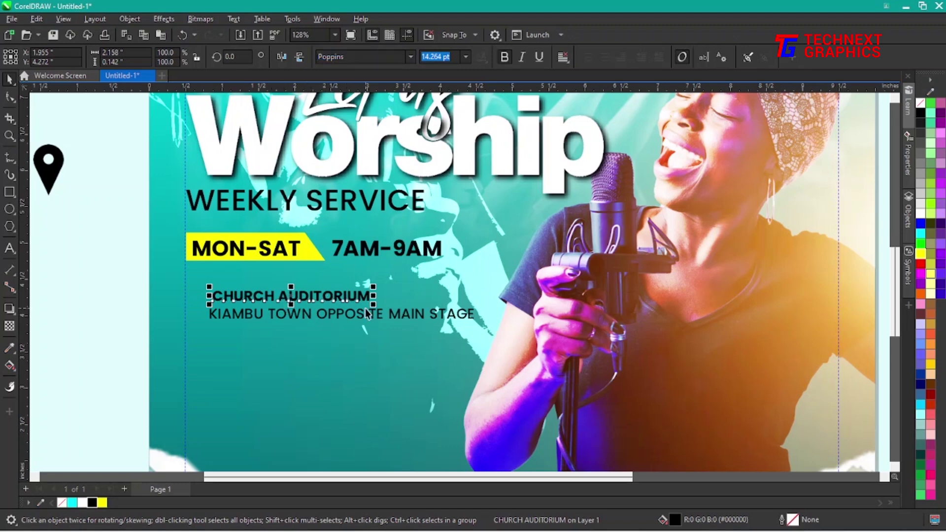
pyautogui.moveTo(370, 296); pyautogui.dragTo(378, 295)
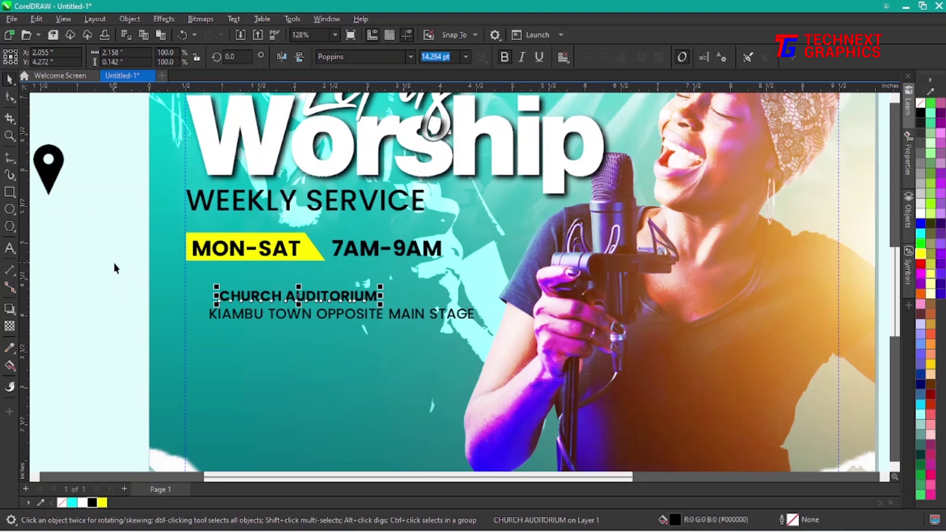
# Step: Select both venue lines and move them slightly down so the location line starts at the flyer's left margin guide
pyautogui.moveTo(115, 269); pyautogui.dragTo(534, 368)
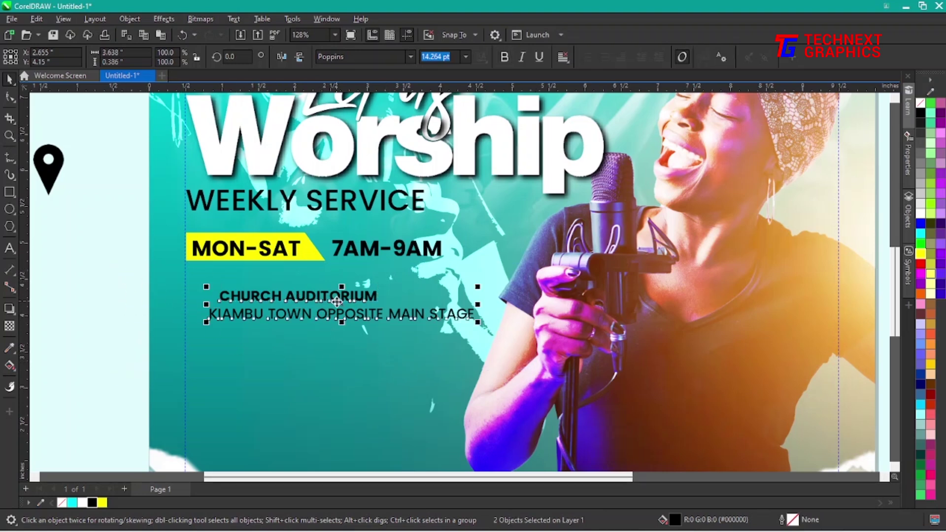
pyautogui.moveTo(338, 306); pyautogui.dragTo(322, 330)
pyautogui.click(53, 270)
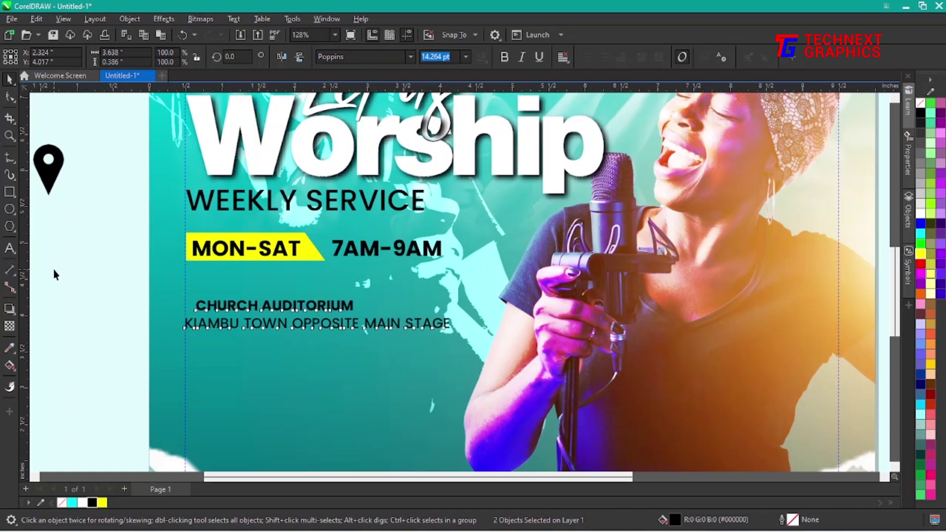
# Step: Place the location pin icon in front of "CHURCH AUDITORIUM" and nudge that text right to clear the icon
pyautogui.scroll(-2, 160, 308)
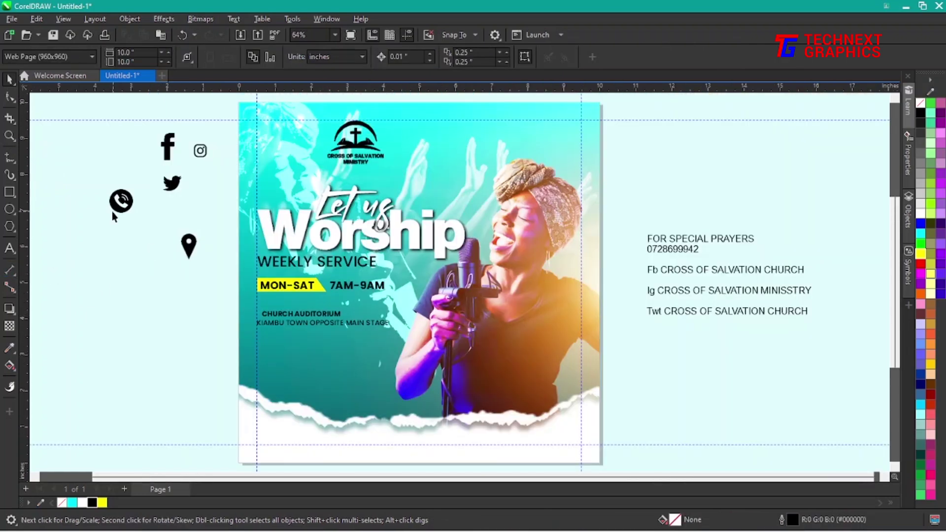
pyautogui.moveTo(192, 245); pyautogui.dragTo(265, 326)
pyautogui.press('z')
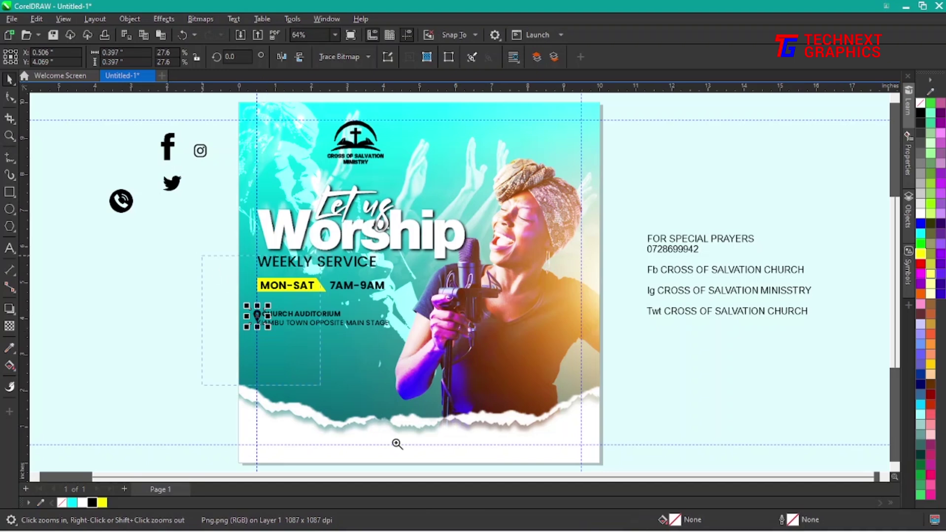
pyautogui.scroll(-1, 397, 443)
pyautogui.click(357, 307)
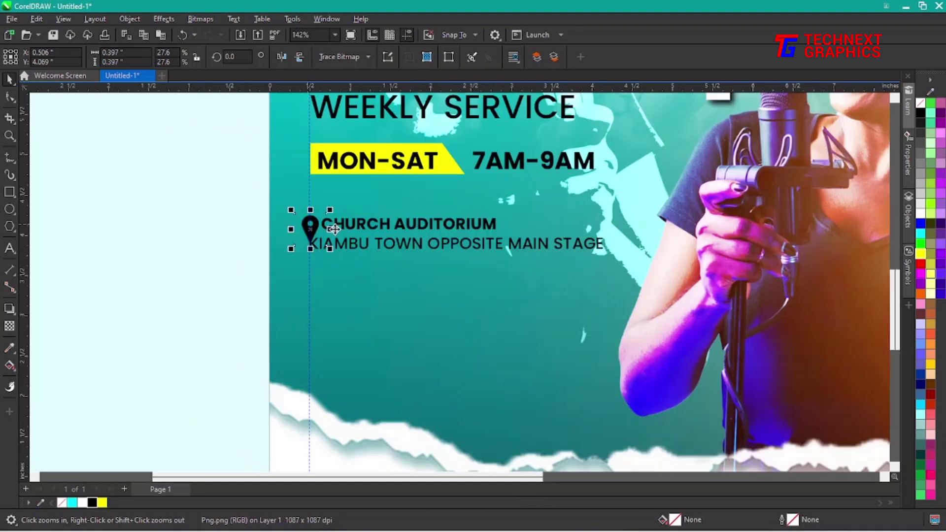
pyautogui.press('space')
pyautogui.click(414, 227)
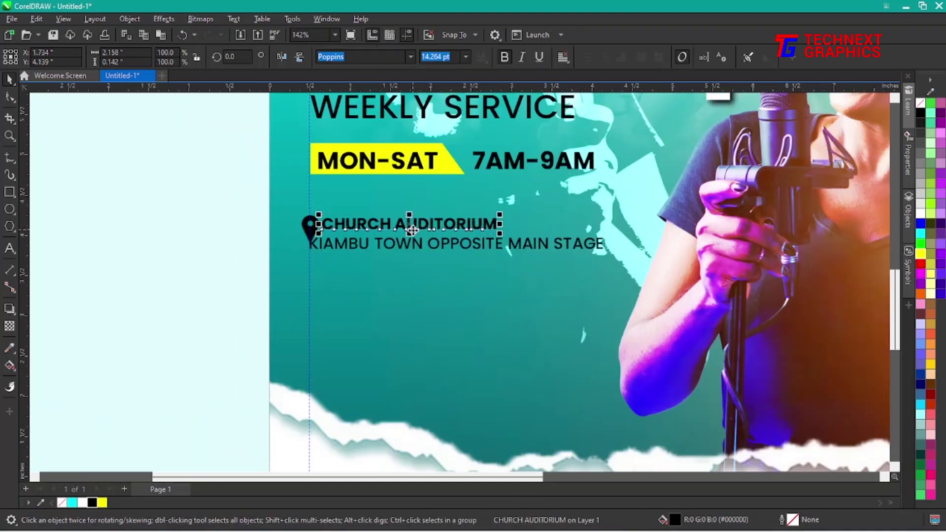
pyautogui.press('Right')
pyautogui.press('Right')
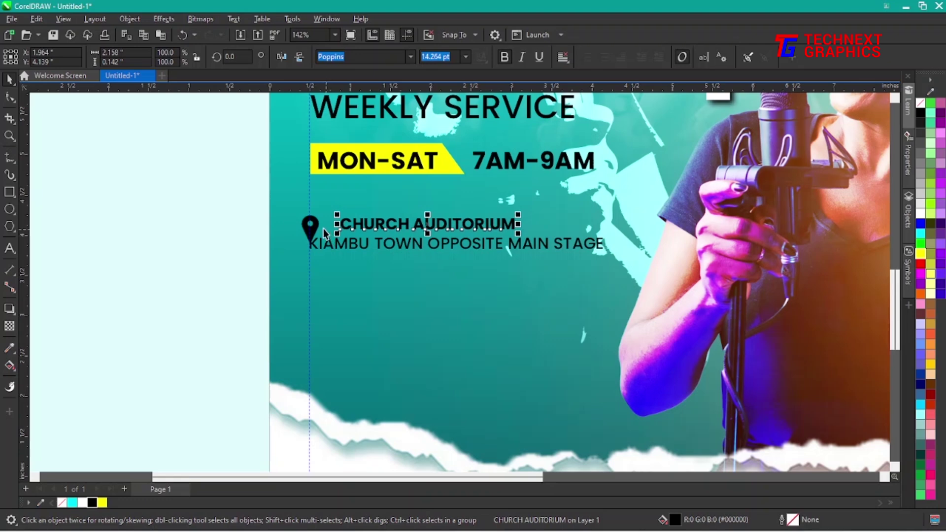
# Step: Nudge the location pin right and up to the margin guide above the location line, and shrink it to about 0.28 in
pyautogui.click(318, 233)
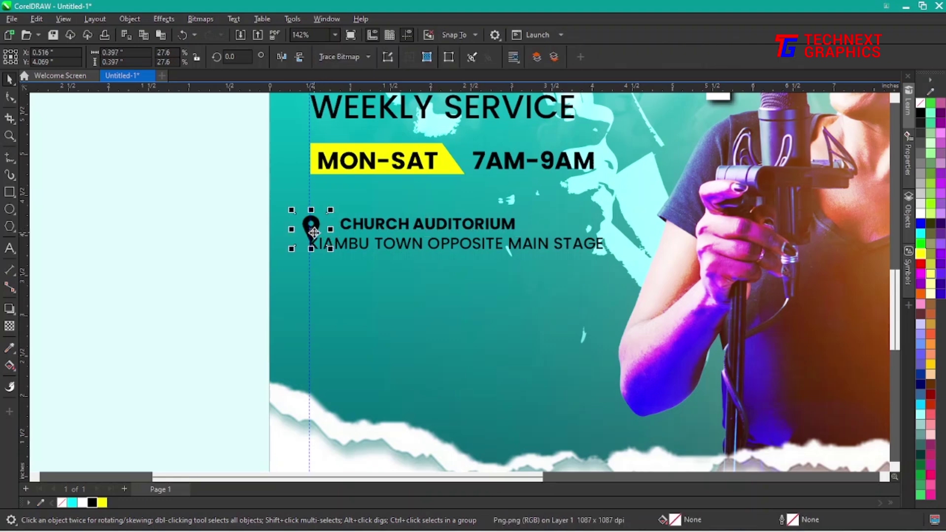
pyautogui.press('Right')
pyautogui.press('Right')
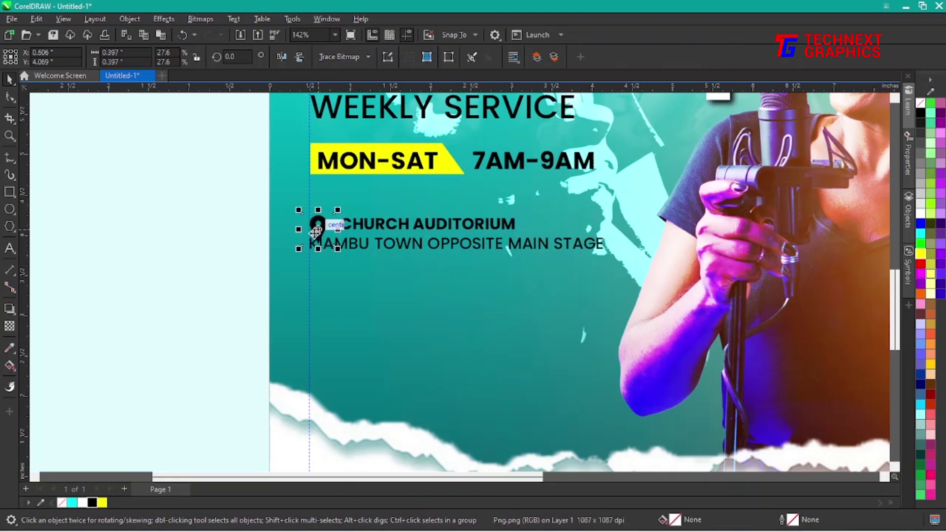
pyautogui.press('Up')
pyautogui.press('Up')
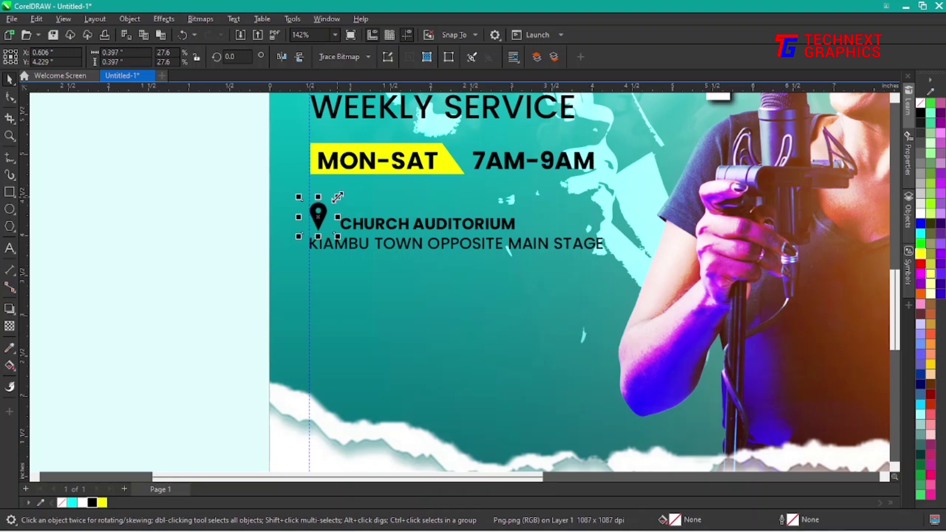
pyautogui.moveTo(337, 197); pyautogui.dragTo(330, 207)
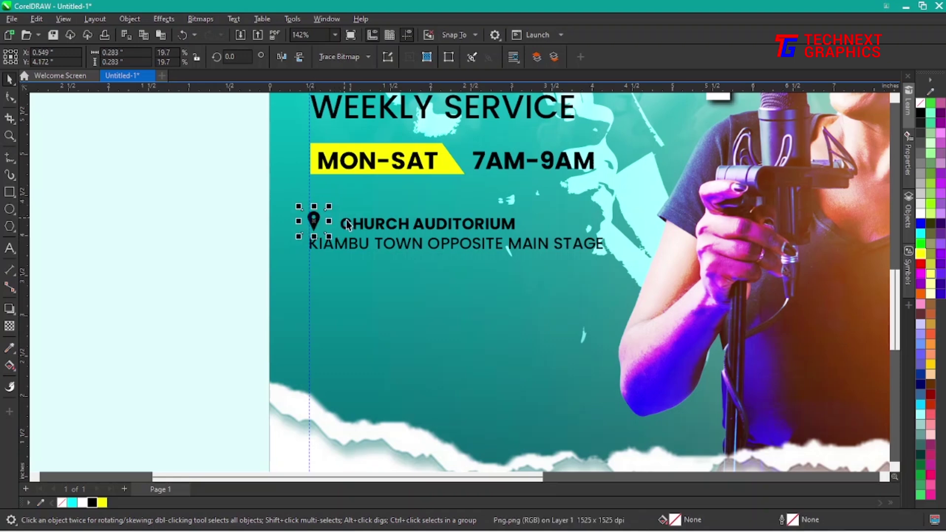
# Step: Nudge "CHURCH AUDITORIUM" left and slightly up so it sits right beside the location pin
pyautogui.click(347, 228)
pyautogui.press('Left')
pyautogui.press('Left')
pyautogui.press('Left')
pyautogui.press('Left')
pyautogui.press('Left')
pyautogui.press('Left')
pyautogui.press('Left')
pyautogui.press('Left')
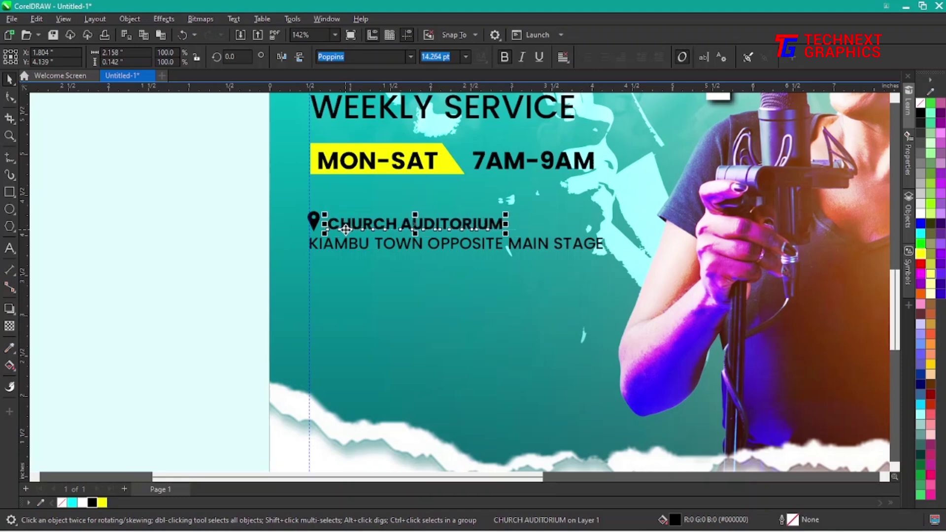
pyautogui.press('Left')
pyautogui.press('Up')
pyautogui.press('Up')
pyautogui.press('Up')
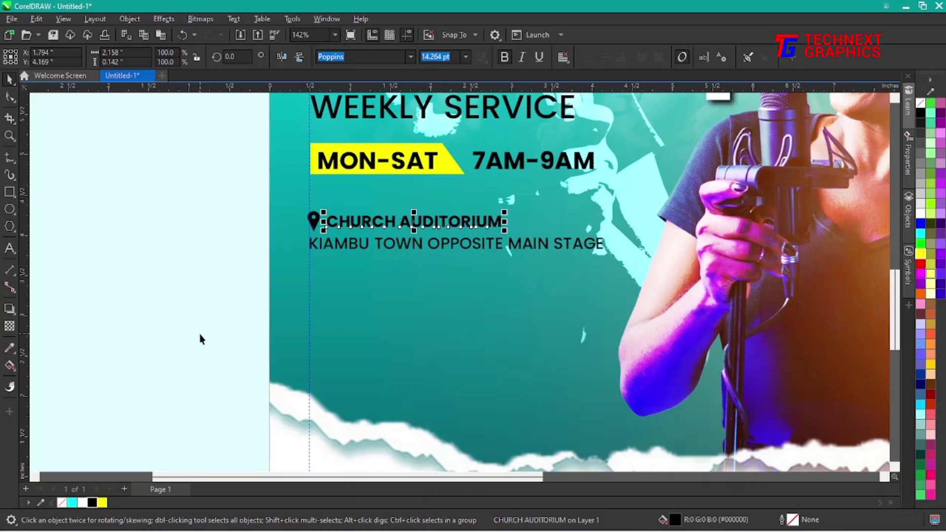
# Step: Move "FOR SPECIAL PRAYERS" and its phone number from the notes text to a new text below the venue lines
pyautogui.press('F4')
pyautogui.click(729, 291)
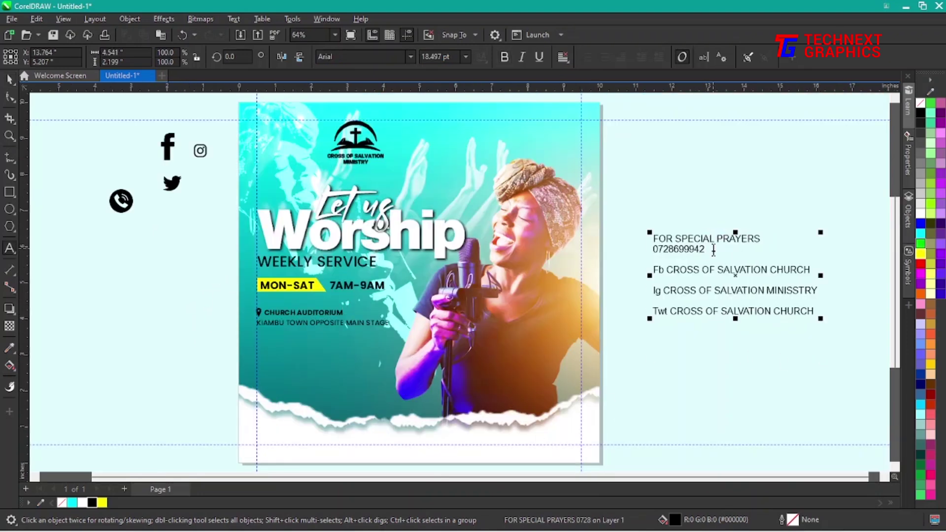
pyautogui.moveTo(706, 250); pyautogui.dragTo(650, 227)
pyautogui.hotkey('ctrl', 'c')
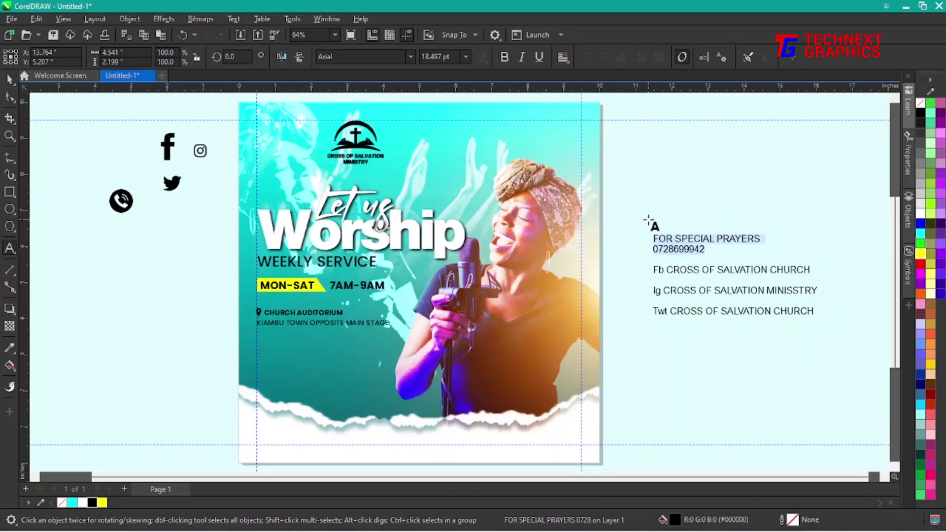
pyautogui.press('Delete')
pyautogui.click(268, 353)
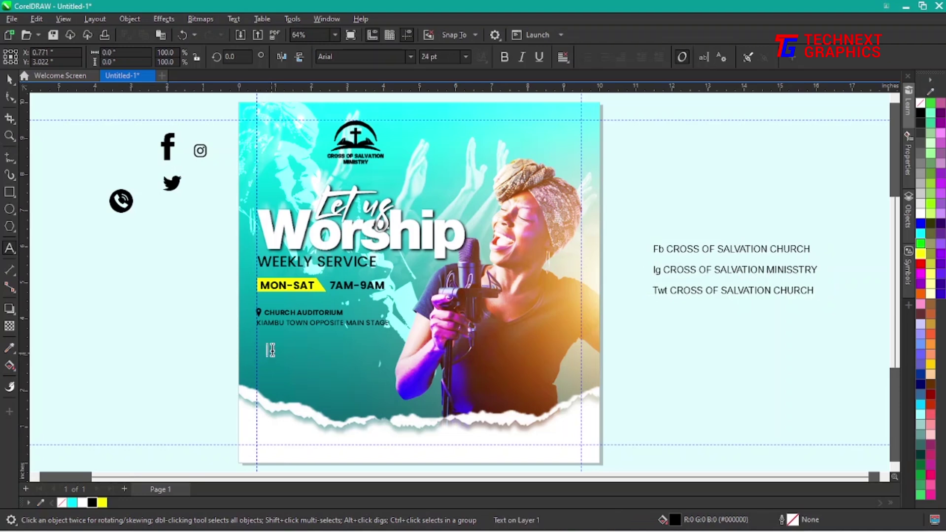
pyautogui.hotkey('ctrl', 'v')
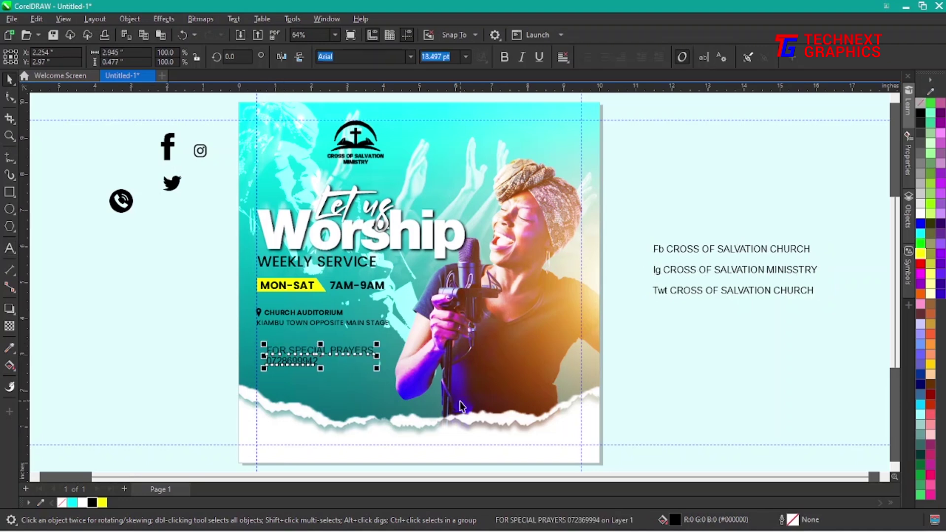
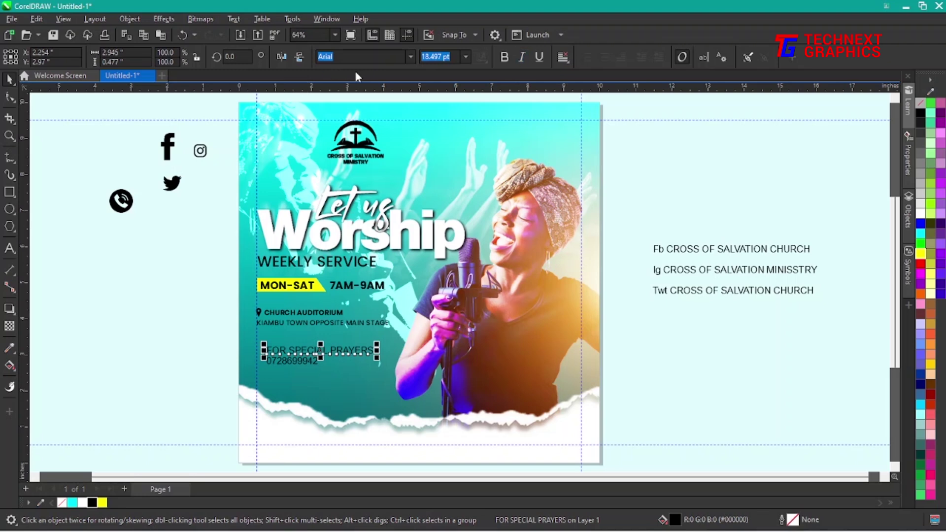
# Step: Set "FOR SPECIAL PRAYERS" in Poppins Medium and the phone number below it in Poppins Bold
pyautogui.click(414, 57)
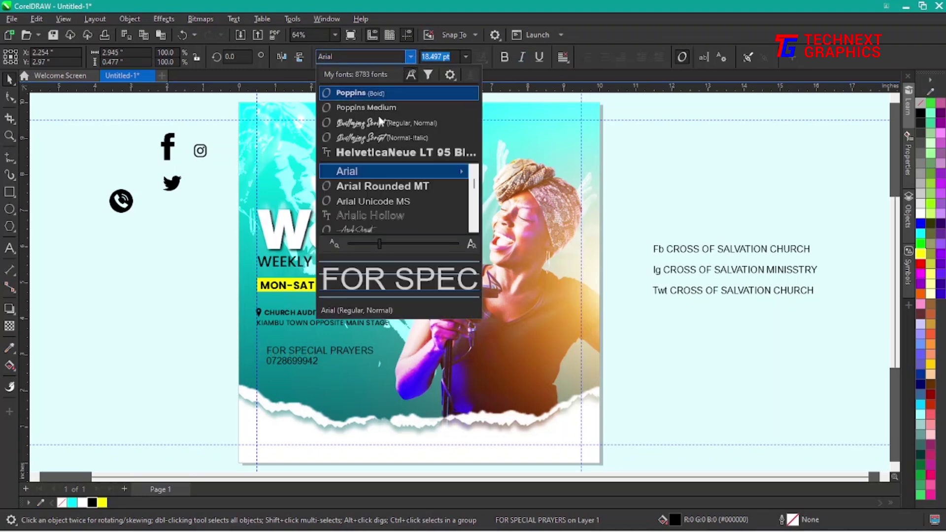
pyautogui.click(346, 173)
pyautogui.click(310, 365)
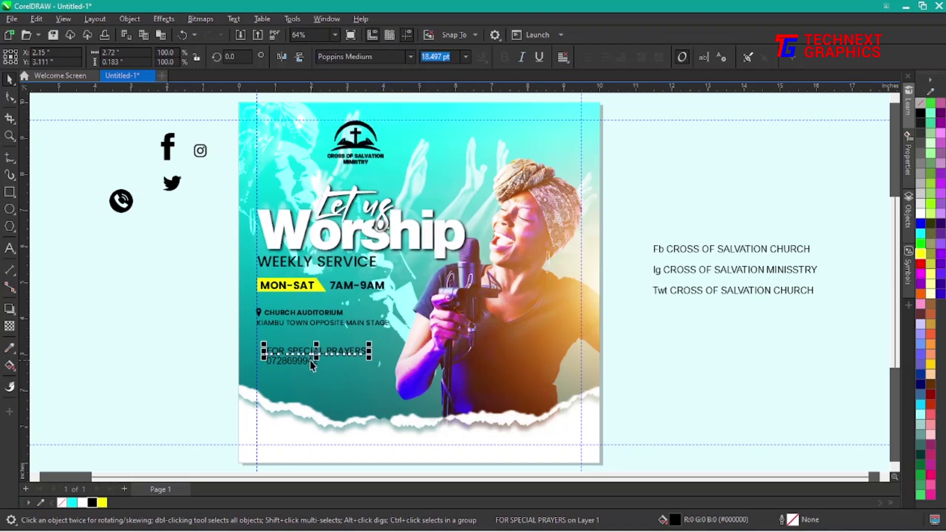
pyautogui.click(410, 57)
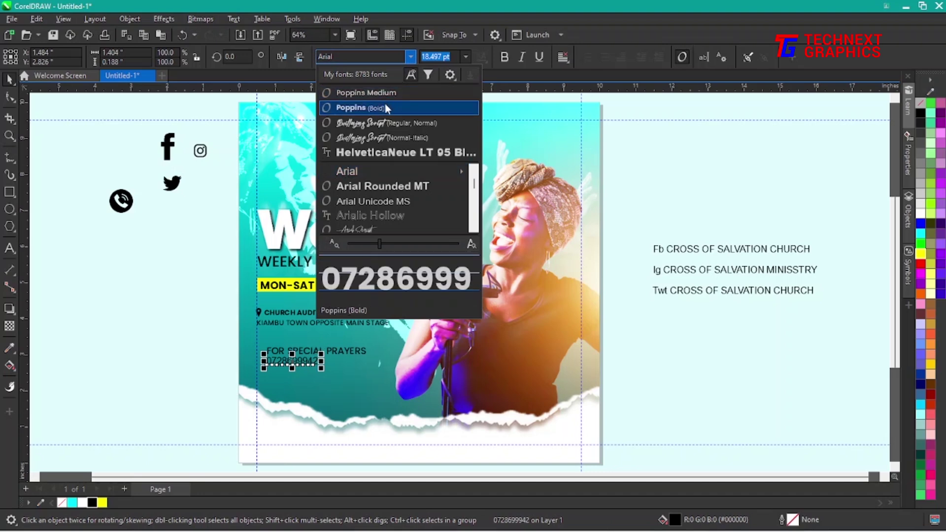
pyautogui.click(359, 270)
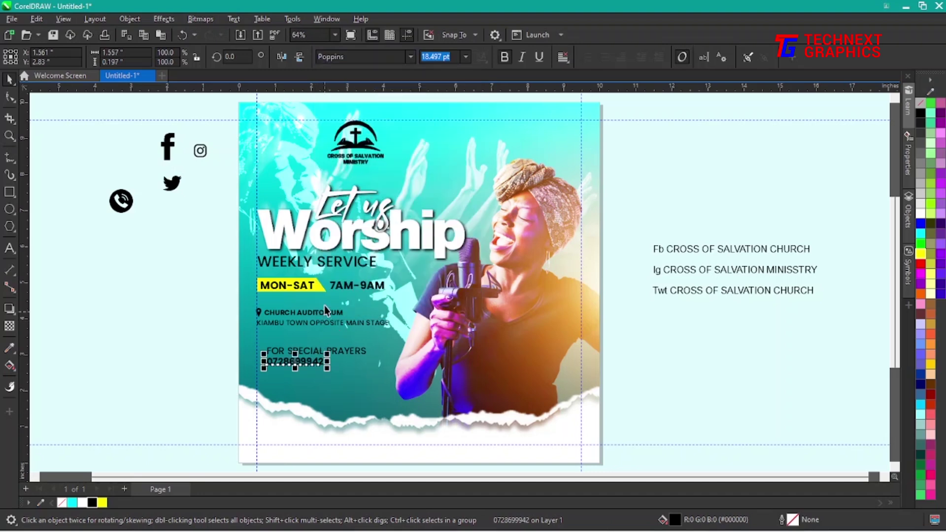
# Step: Align "FOR SPECIAL PRAYERS" with the left margin guide and move the phone number up closer beneath it
pyautogui.press('z')
pyautogui.moveTo(222, 326); pyautogui.dragTo(469, 414)
pyautogui.press('space')
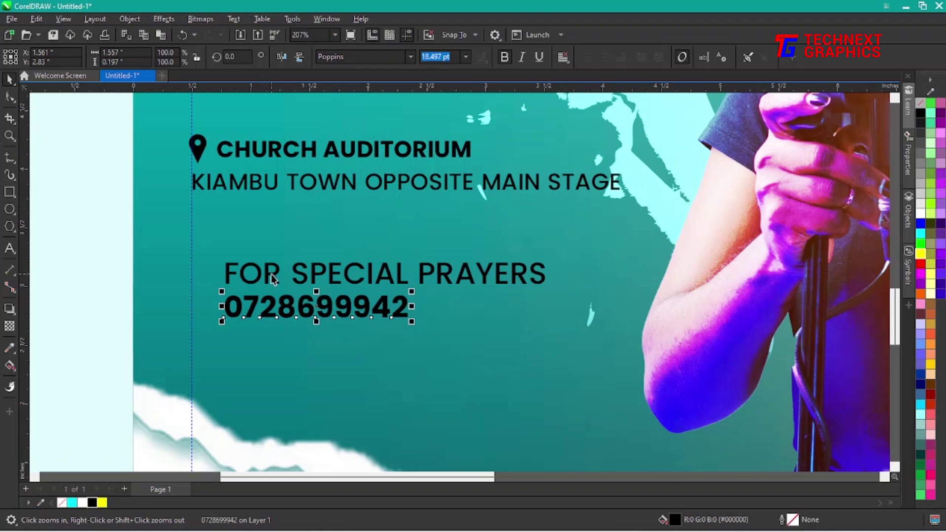
pyautogui.moveTo(271, 274); pyautogui.dragTo(238, 268)
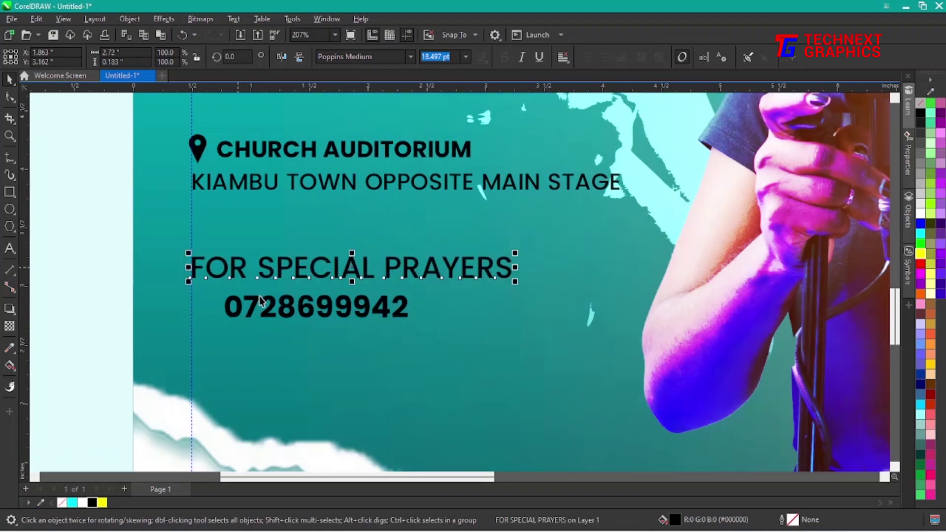
pyautogui.click(284, 308)
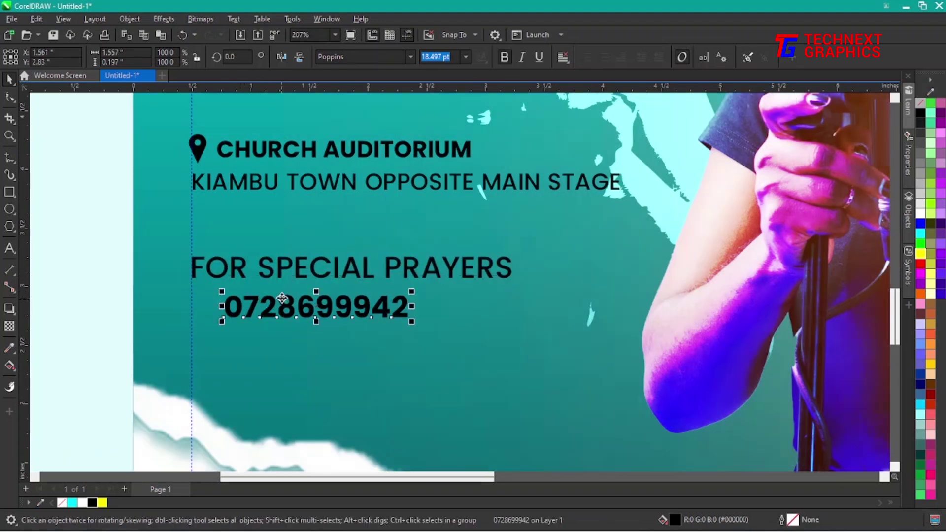
pyautogui.moveTo(282, 298); pyautogui.dragTo(282, 288)
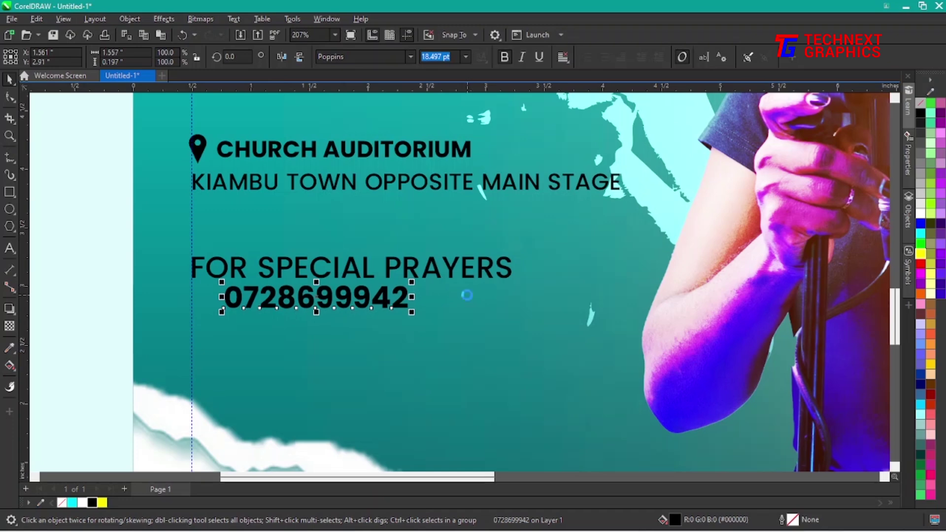
# Step: Shrink "FOR SPECIAL PRAYERS" to about 12.1 pt and move the phone number up close under it
pyautogui.click(508, 278)
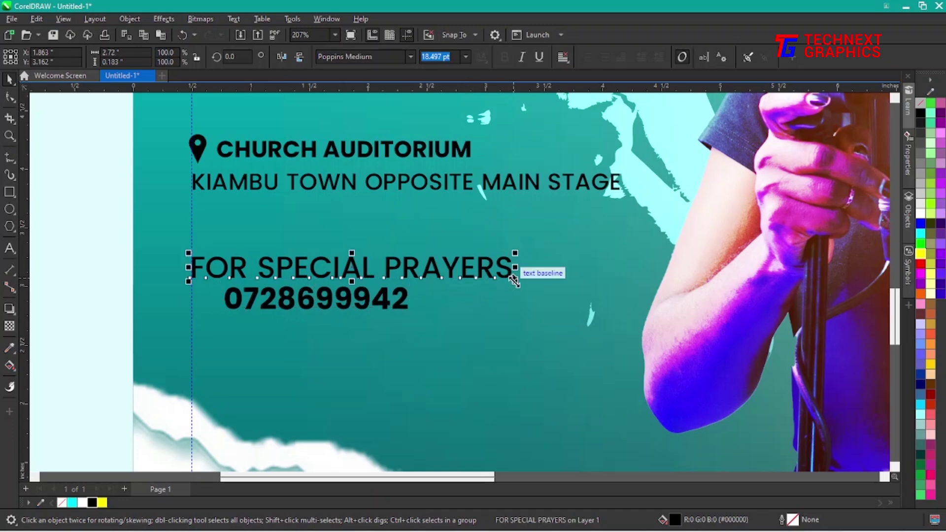
pyautogui.moveTo(514, 279); pyautogui.dragTo(332, 253)
pyautogui.moveTo(329, 300); pyautogui.dragTo(325, 276)
pyautogui.click(370, 251)
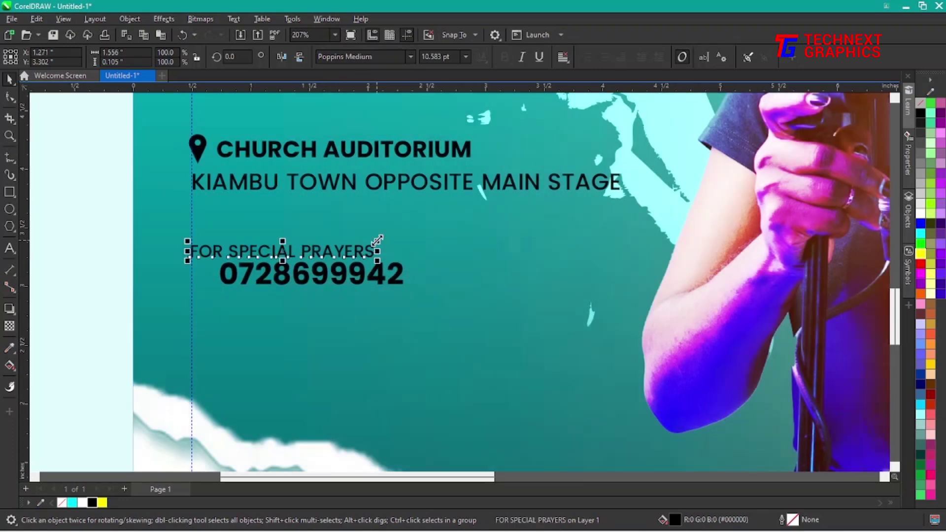
pyautogui.moveTo(377, 240); pyautogui.dragTo(405, 252)
pyautogui.scroll(-2, 406, 251)
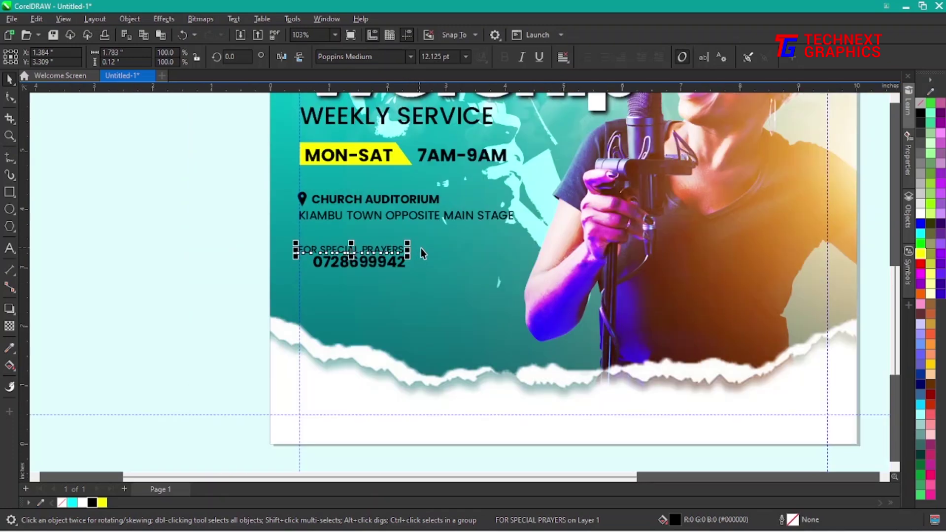
pyautogui.click(160, 241)
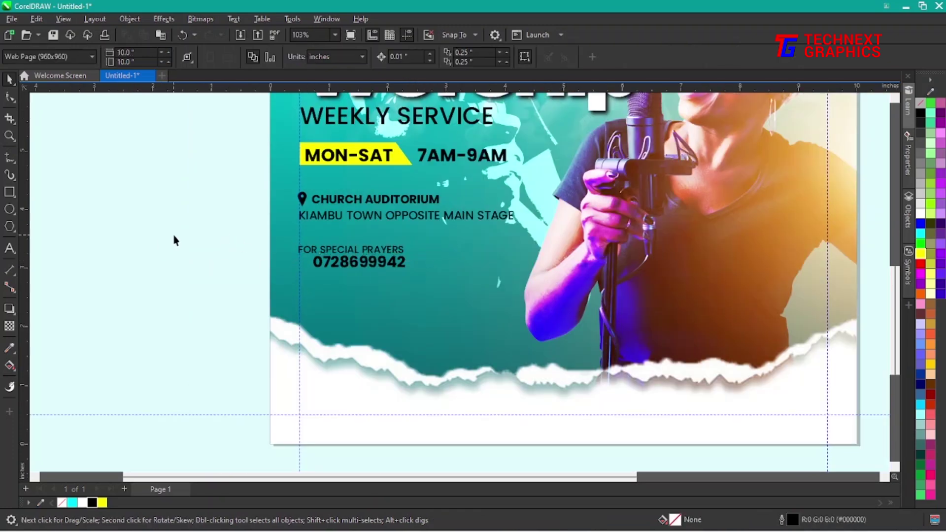
# Step: Place the black phone icon at the left margin guide, in front of the phone number
pyautogui.scroll(-2, 182, 232)
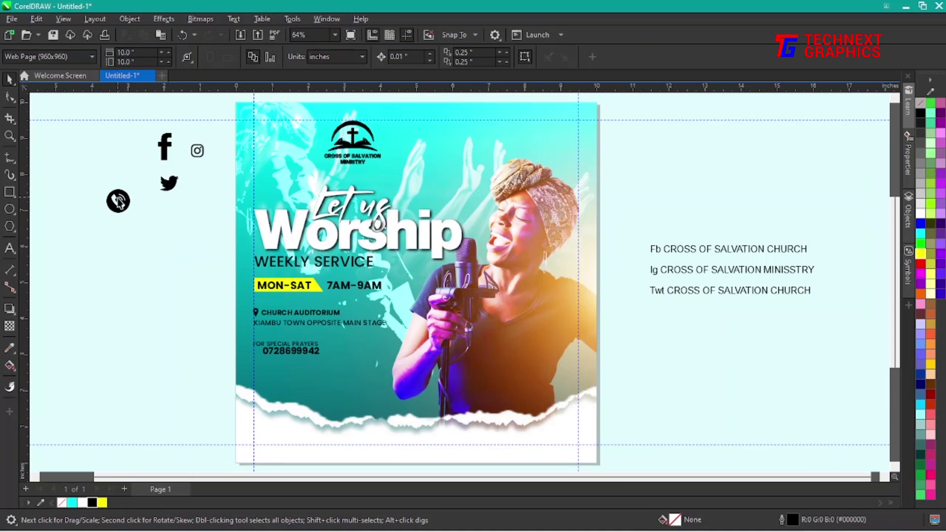
pyautogui.moveTo(118, 201); pyautogui.dragTo(262, 355)
pyautogui.press('z')
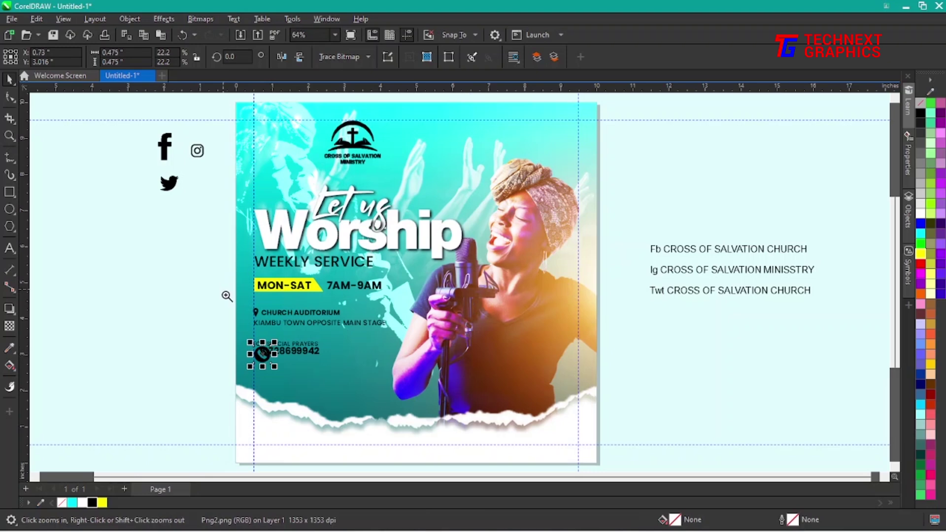
pyautogui.moveTo(226, 295); pyautogui.dragTo(373, 391)
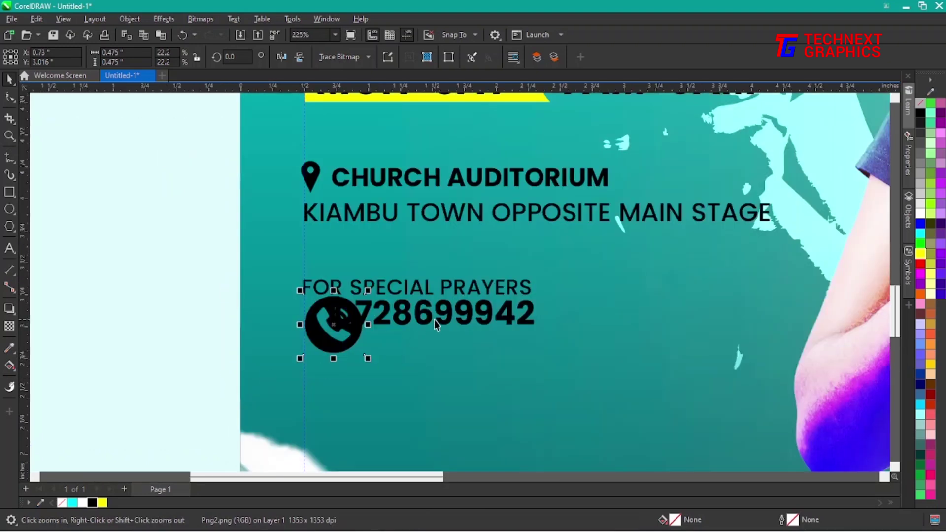
pyautogui.press('space')
# Step: Shrink the phone icon to about 0.25 in and set the phone number directly beside it, below "FOR SPECIAL PRAYERS"
pyautogui.moveTo(446, 319); pyautogui.dragTo(477, 354)
pyautogui.click(345, 312)
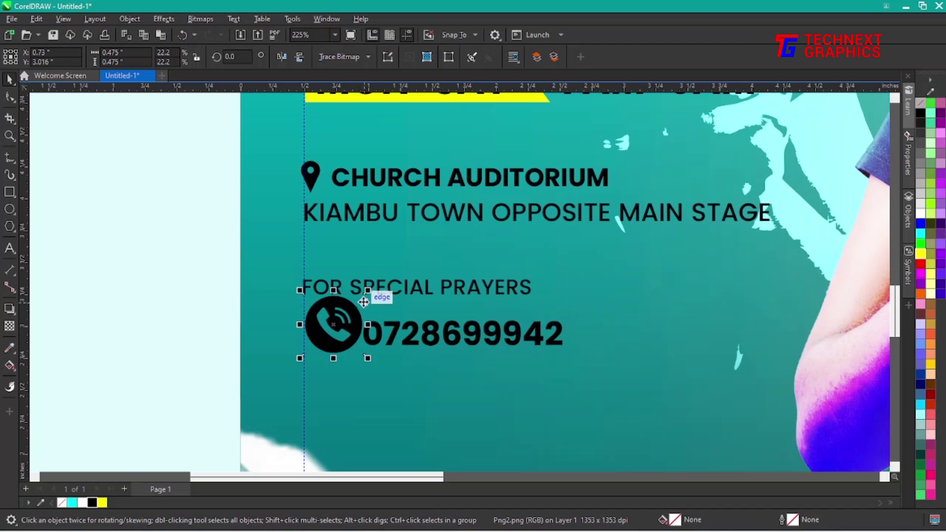
pyautogui.moveTo(367, 291); pyautogui.dragTo(320, 327)
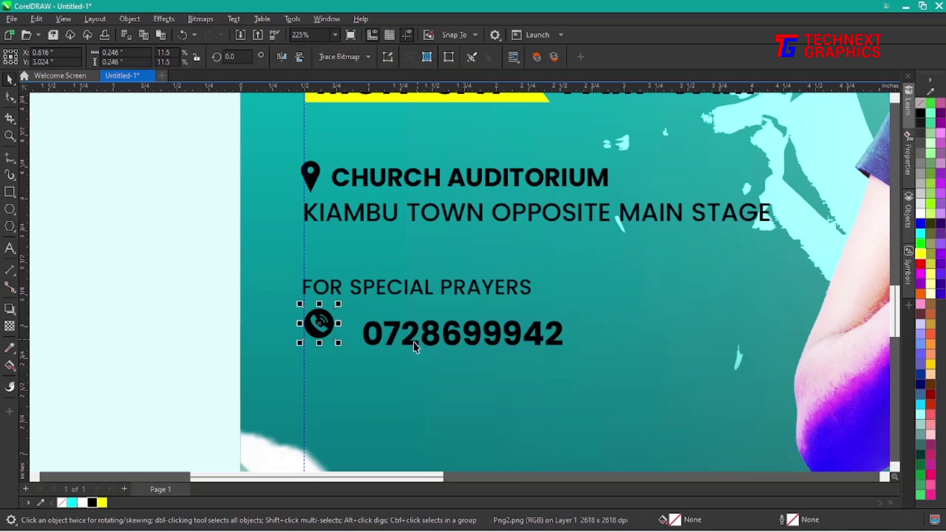
pyautogui.moveTo(412, 342); pyautogui.dragTo(394, 334)
# Step: Widen the letter spacing of "FOR SPECIAL PRAYERS" until it extends slightly past the phone number
pyautogui.click(407, 290)
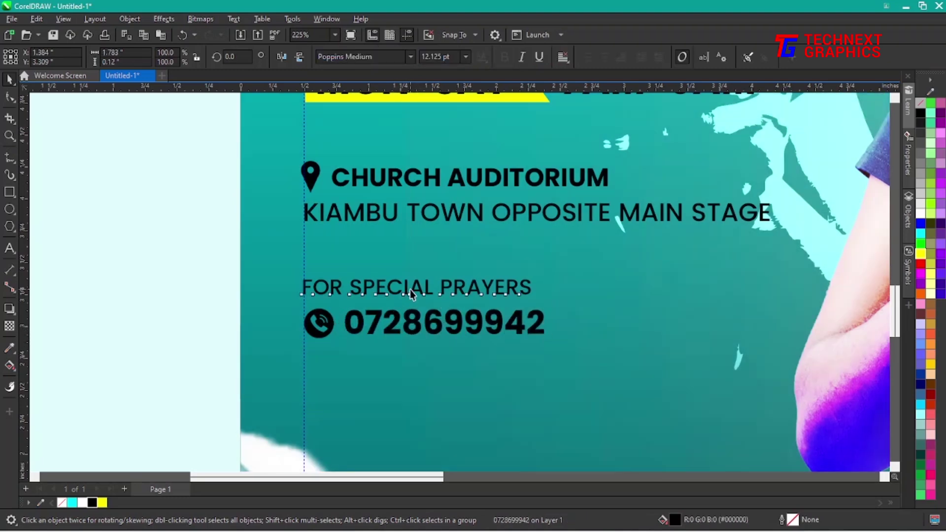
pyautogui.click(9, 97)
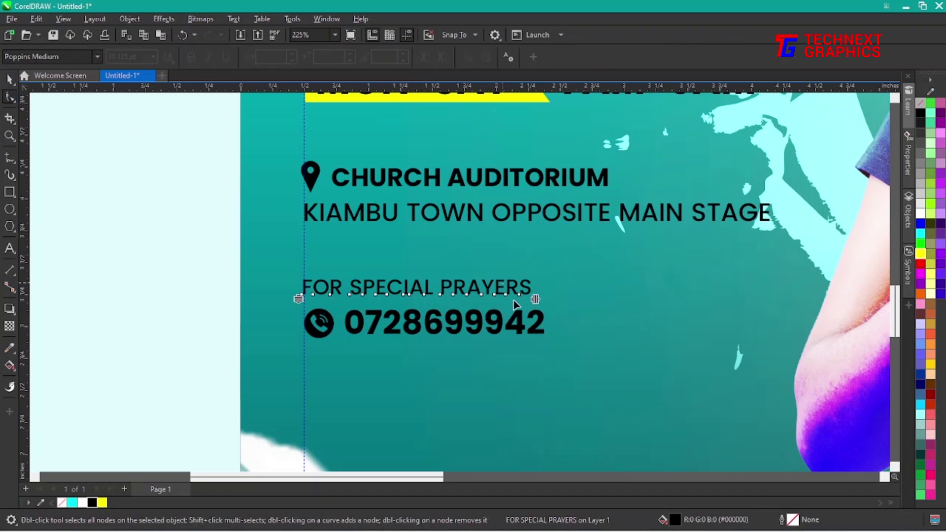
pyautogui.moveTo(537, 299); pyautogui.dragTo(567, 299)
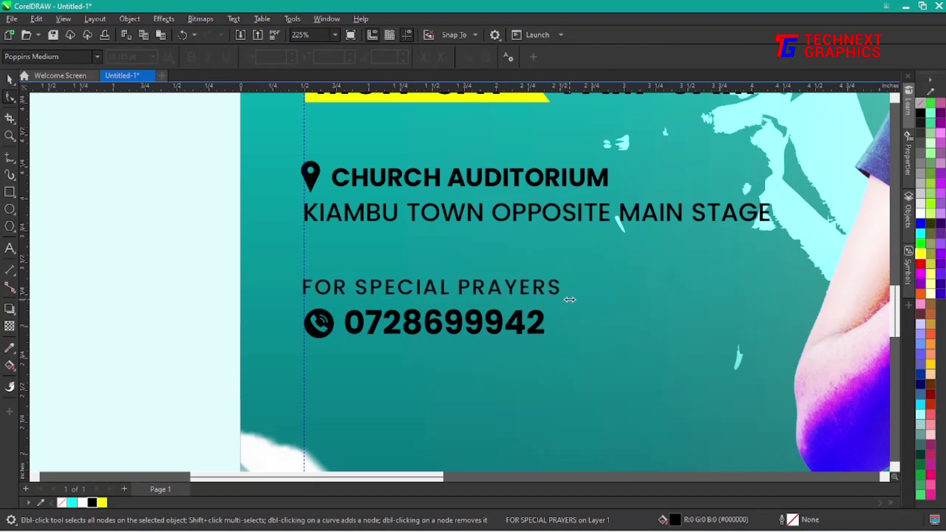
pyautogui.click(12, 82)
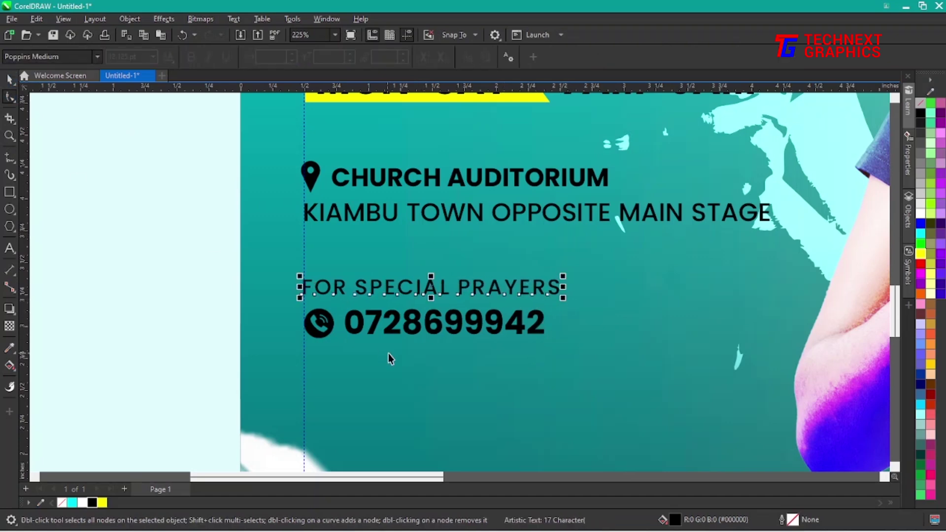
pyautogui.press('F4')
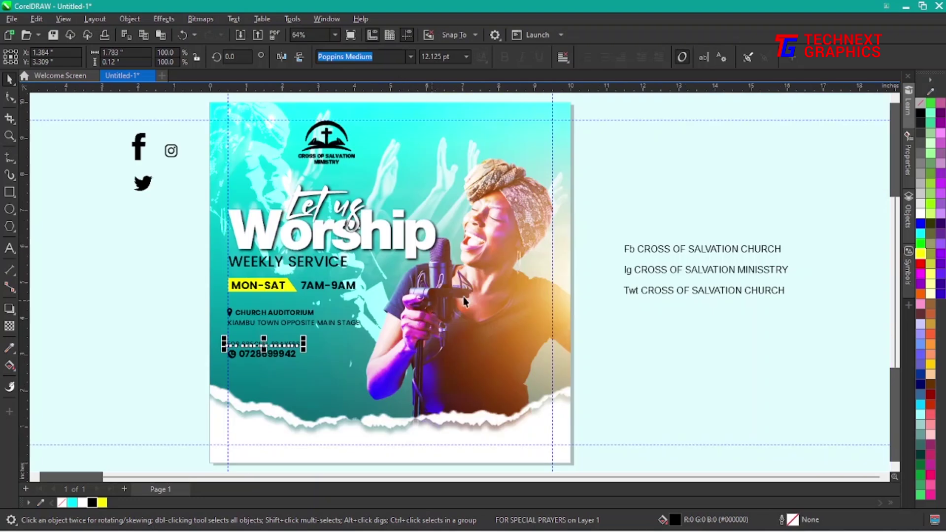
pyautogui.click(724, 234)
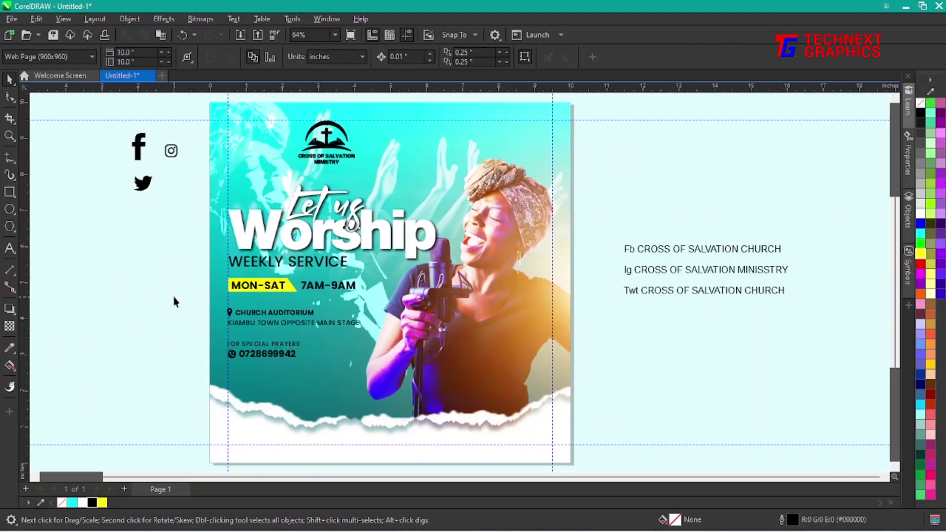
# Step: Enlarge the venue and special prayers lines together with their icons to about 4.28 in wide
pyautogui.moveTo(385, 392); pyautogui.dragTo(386, 392)
pyautogui.moveTo(363, 361); pyautogui.dragTo(383, 370)
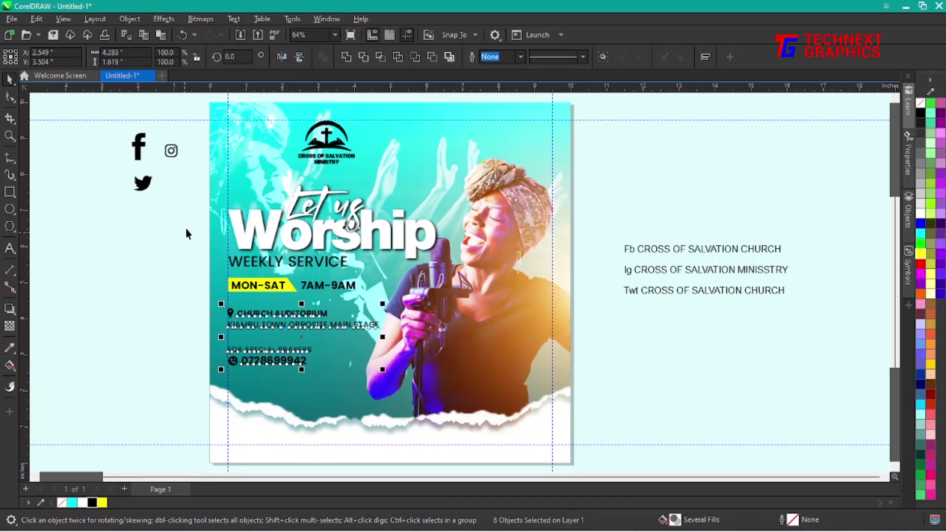
pyautogui.click(205, 241)
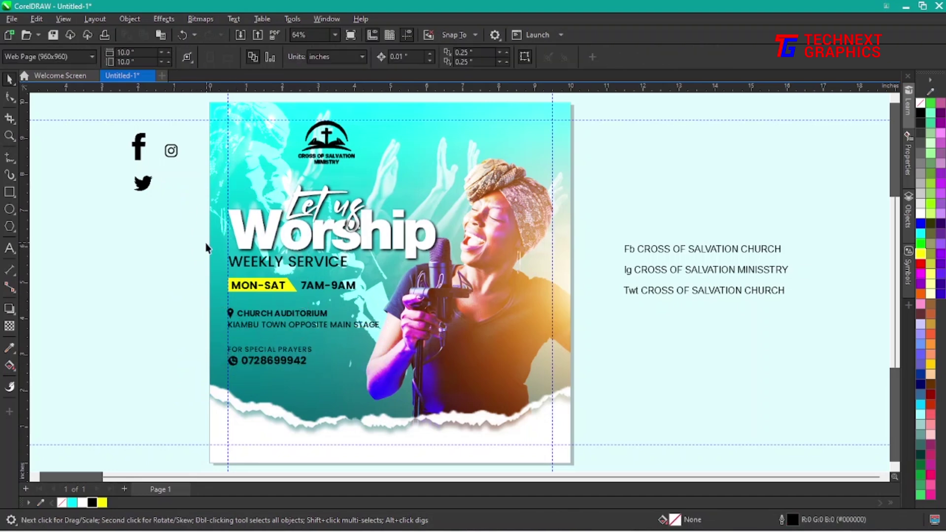
# Step: Enlarge "WEEKLY SERVICE" and the "MON-SAT 7AM-9AM" line together by about 111.6%, to about 3.92 in wide
pyautogui.click(384, 321)
pyautogui.hotkey('ctrl', 'z')
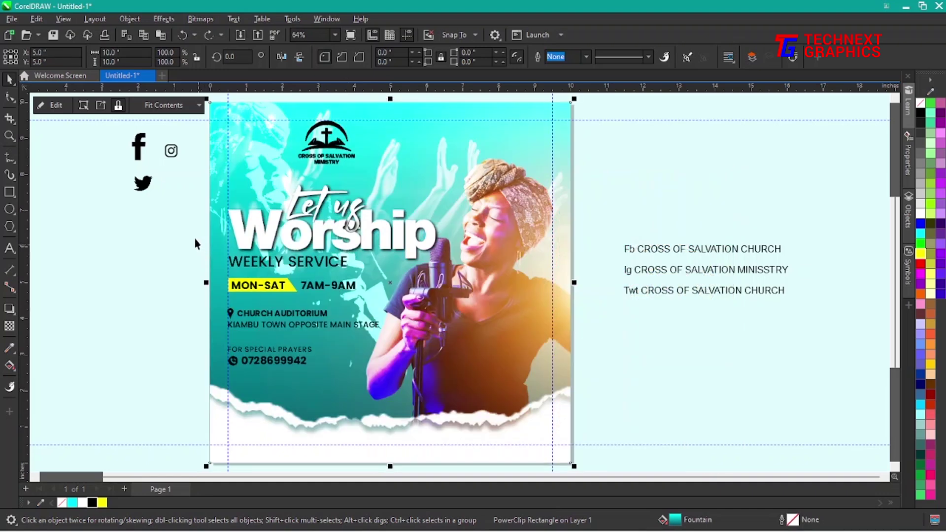
pyautogui.moveTo(394, 312); pyautogui.dragTo(374, 299)
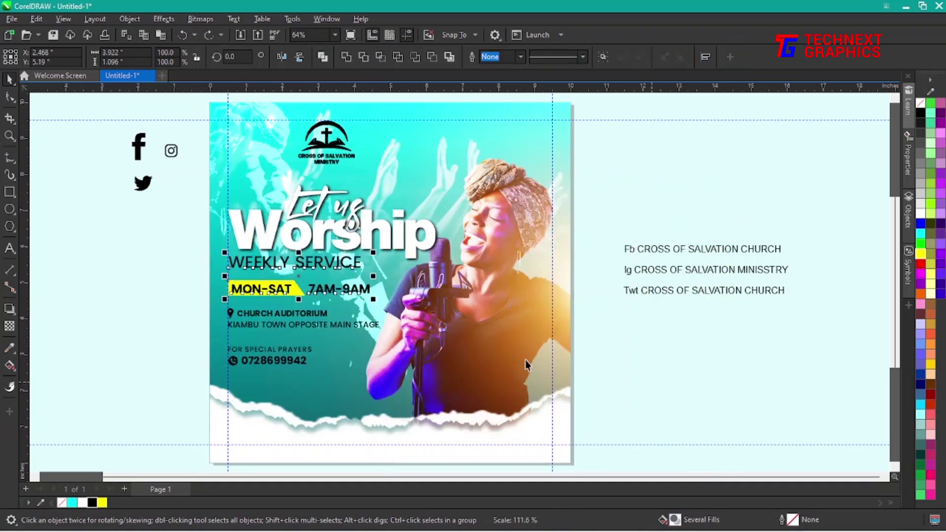
# Step: Move the Facebook, Instagram and Twitter icons onto the torn white paper strip at the bottom of the flyer
pyautogui.click(635, 359)
pyautogui.moveTo(138, 157); pyautogui.dragTo(232, 423)
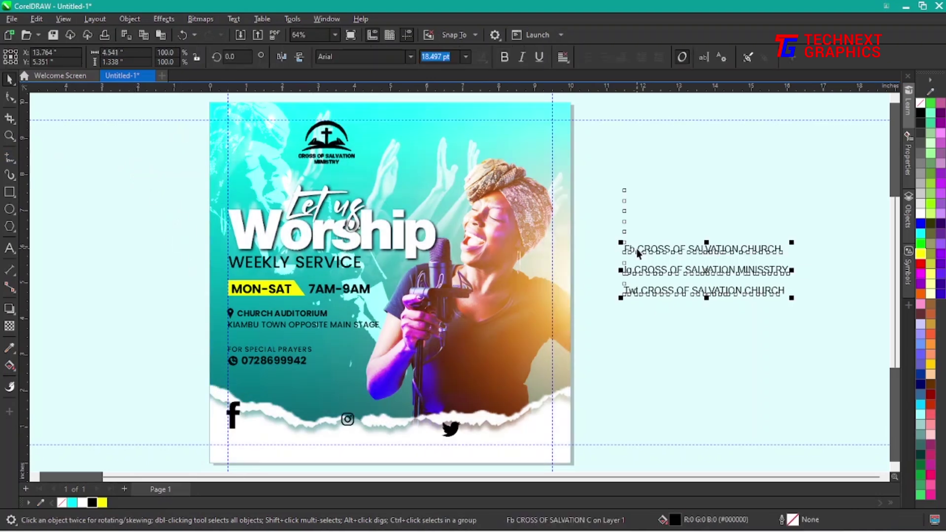
pyautogui.press('Escape')
# Step: Remove the "Fb" prefix and the blank lines before the first "CROSS OF SALVATION CHURCH" in the notes text
pyautogui.click(638, 251)
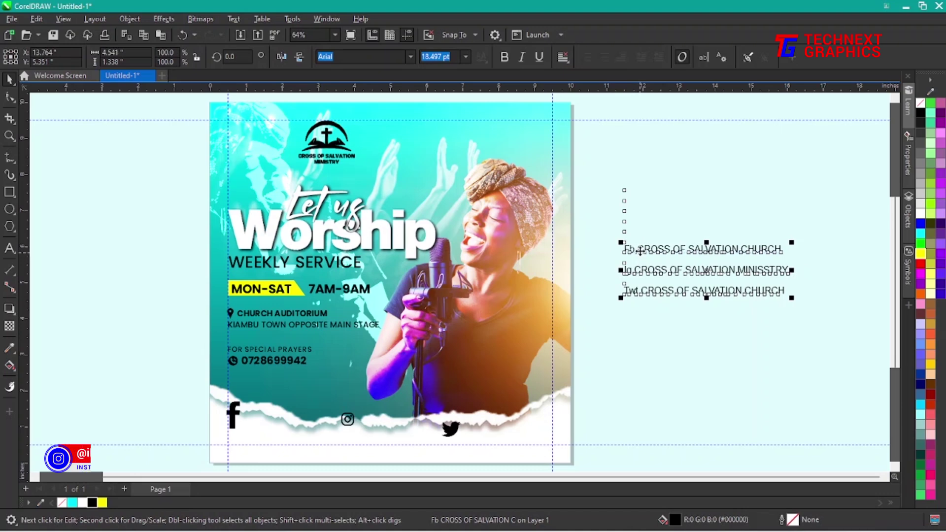
pyautogui.click(639, 256)
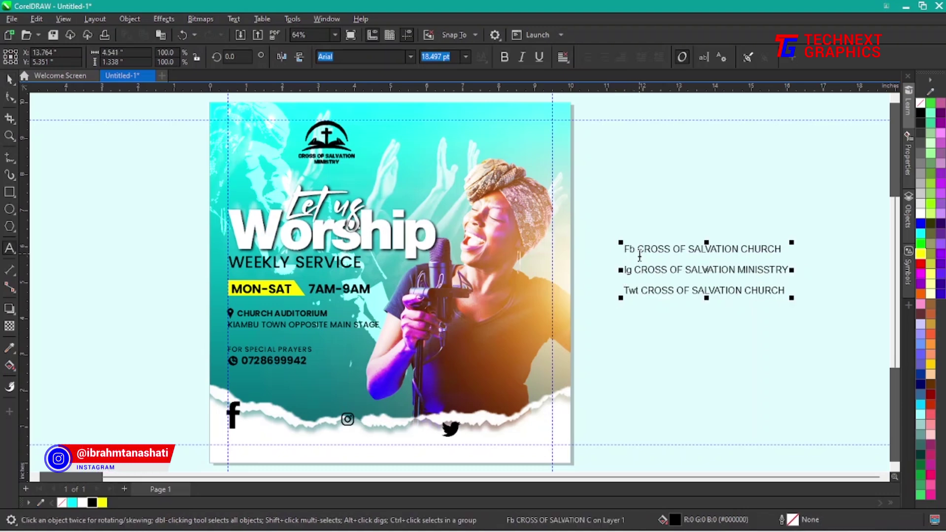
pyautogui.press('BackSpace')
pyautogui.press('BackSpace')
pyautogui.press('BackSpace')
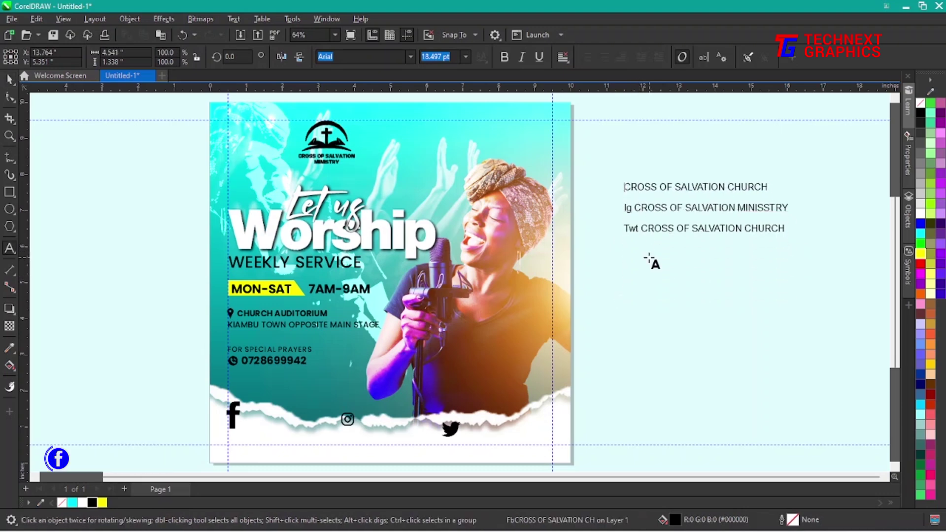
pyautogui.click(635, 208)
pyautogui.hotkey('shift', 'End')
pyautogui.press('Delete')
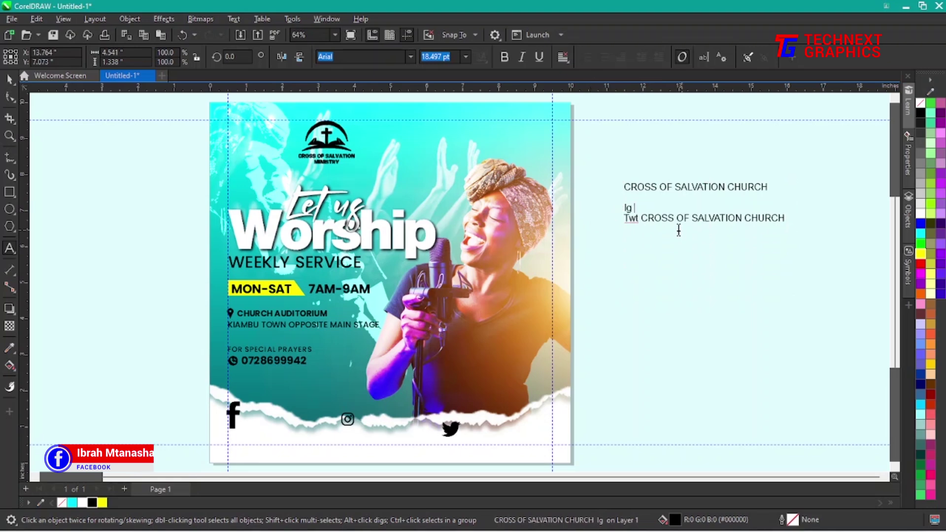
pyautogui.hotkey('ctrl', 'z')
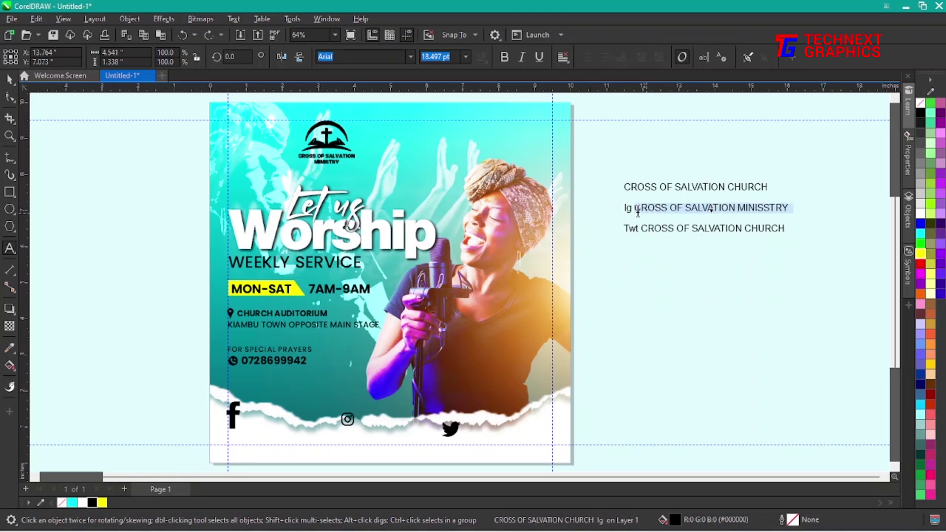
# Step: Remove the "Ig" prefix from the "CROSS OF SALVATION MINISSTRY" line in the notes text
pyautogui.press('Escape')
pyautogui.press('Escape')
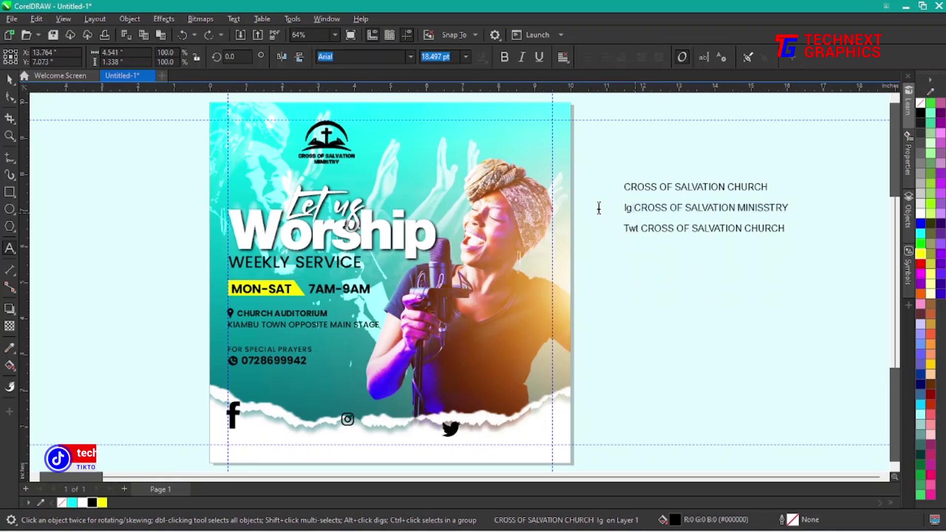
pyautogui.press('Delete')
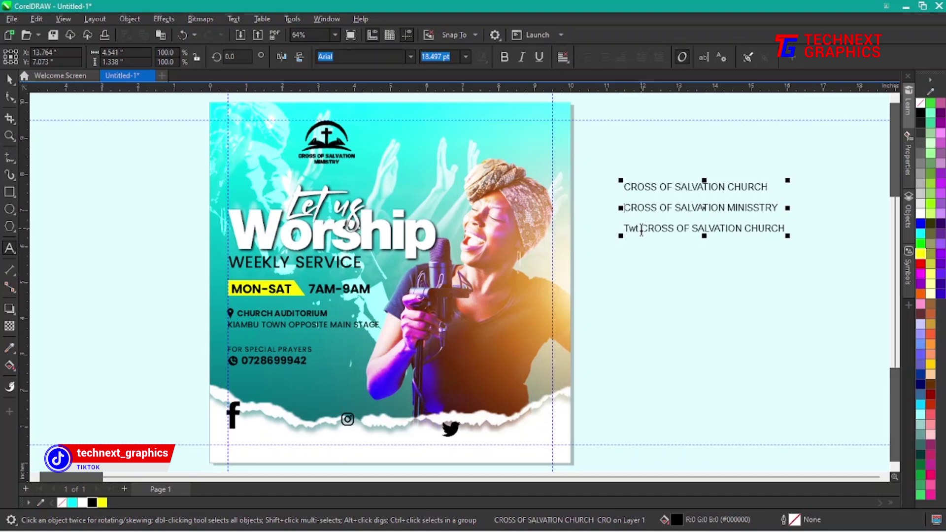
# Step: Remove the "Twt" prefix from the last "CROSS OF SALVATION CHURCH" line and move the three-line text onto the flyer's white strip
pyautogui.moveTo(641, 229); pyautogui.dragTo(607, 231)
pyautogui.press('Delete')
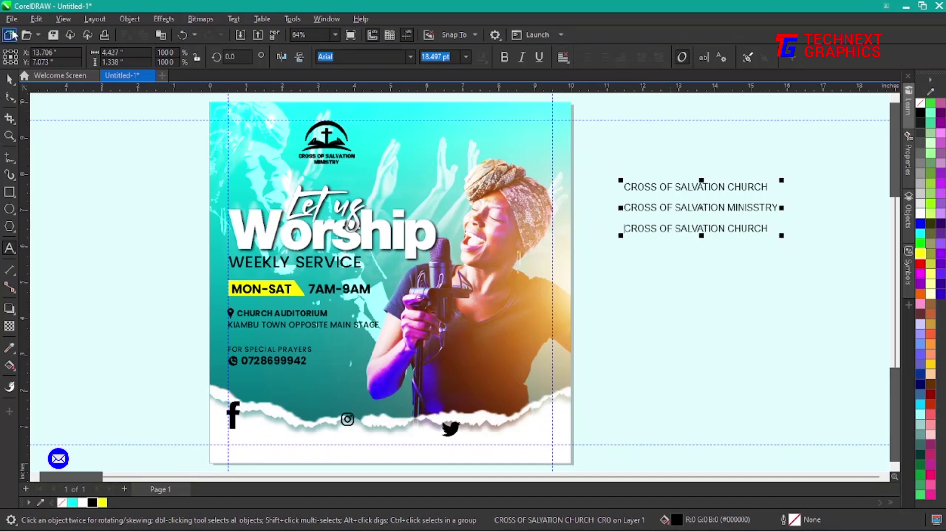
pyautogui.click(9, 79)
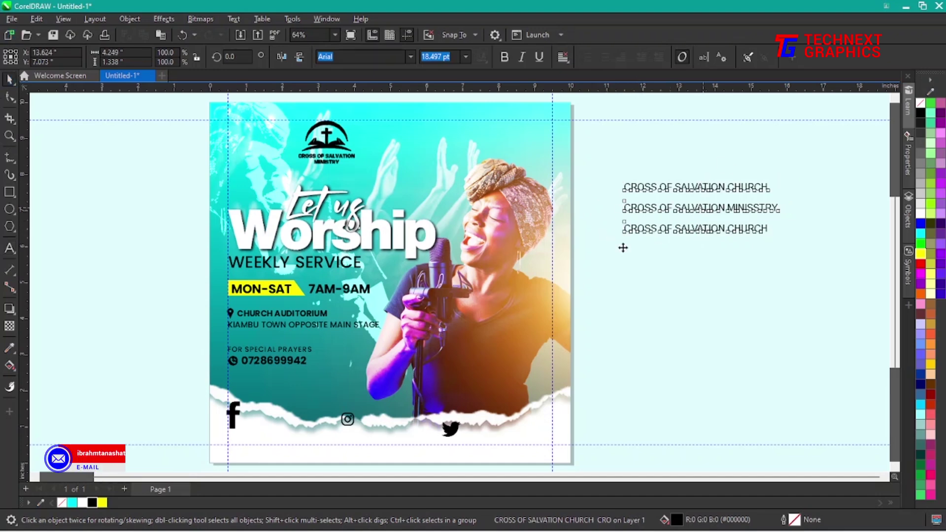
pyautogui.moveTo(624, 248); pyautogui.dragTo(280, 462)
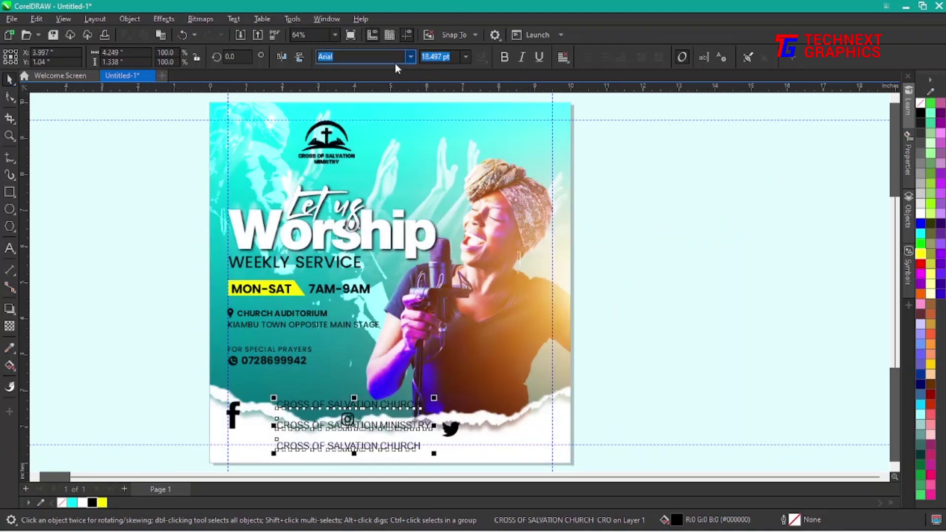
# Step: Set the three-line handles text in Poppins Regular and scale it down to about 10.8 pt
pyautogui.click(411, 57)
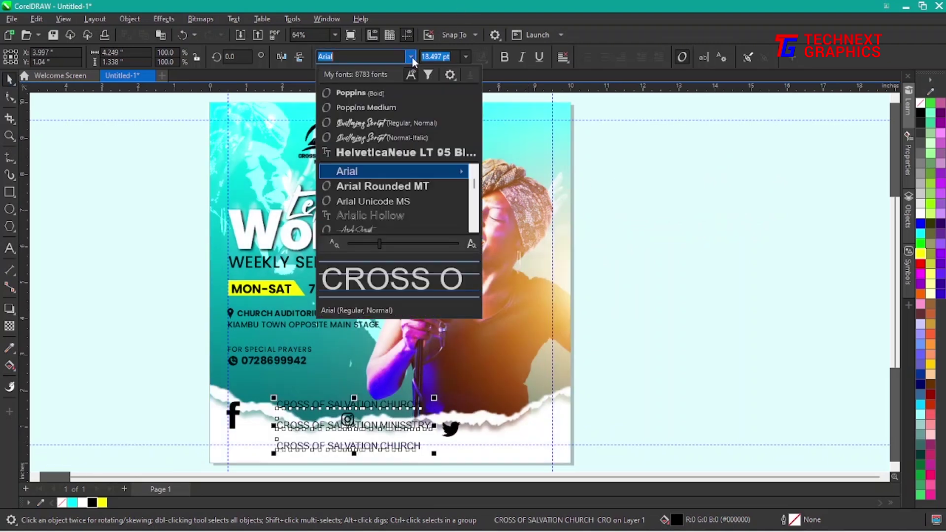
pyautogui.click(397, 109)
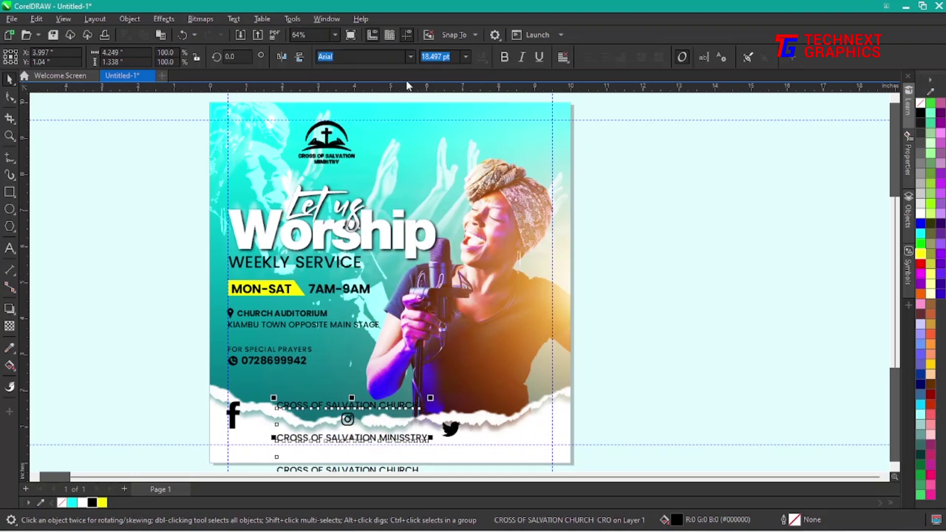
pyautogui.click(411, 57)
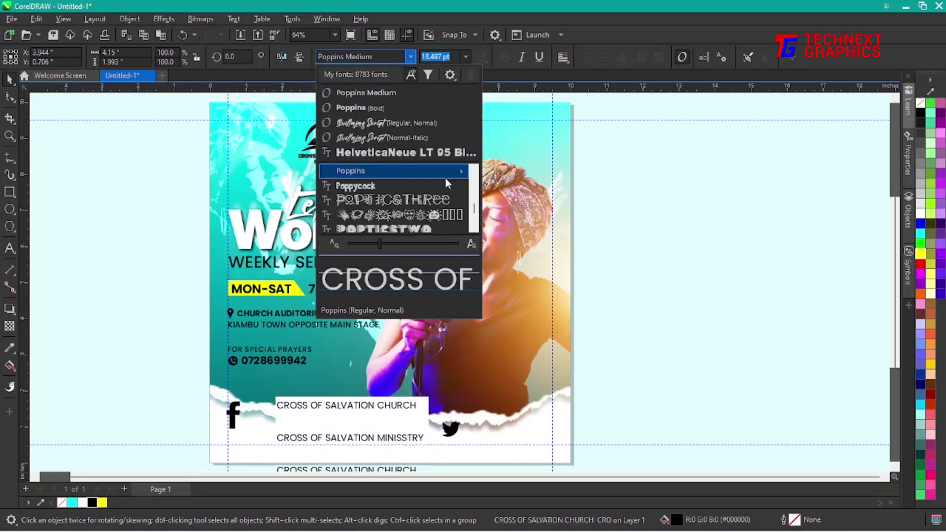
pyautogui.moveTo(448, 172)
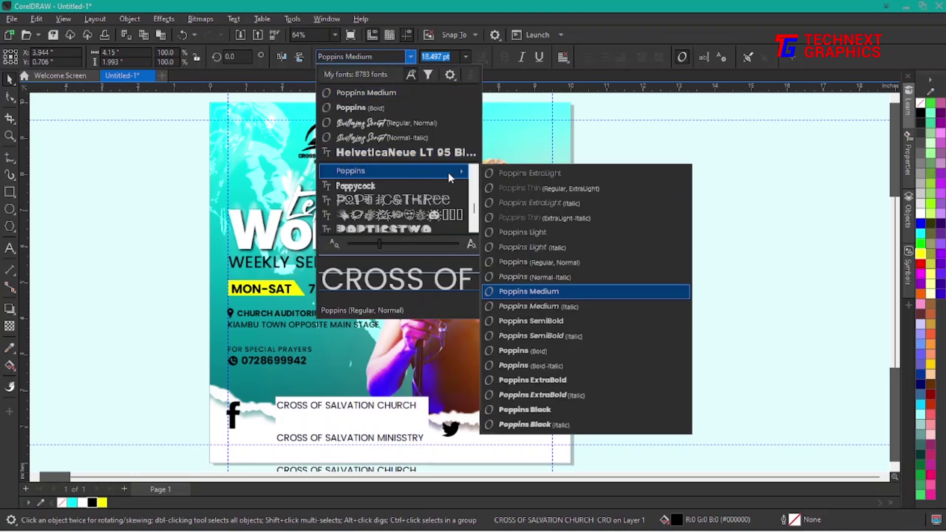
pyautogui.click(562, 263)
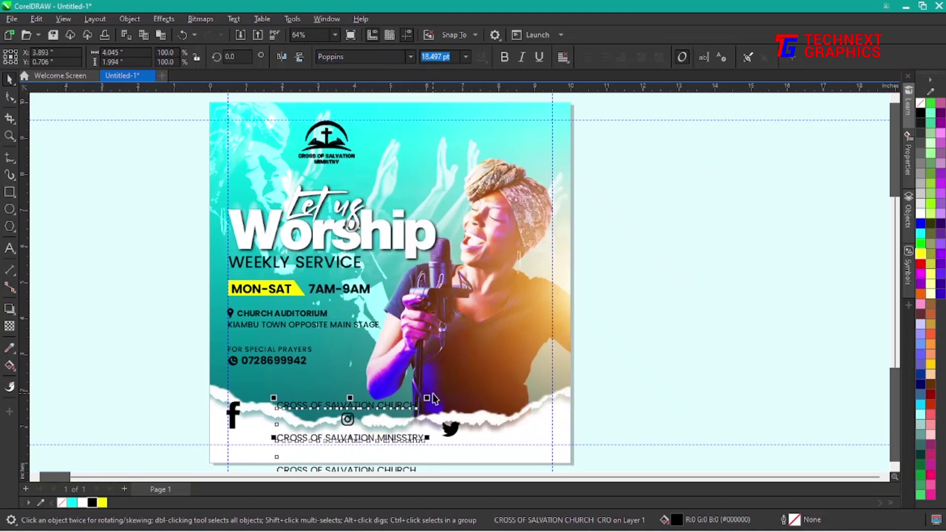
pyautogui.moveTo(427, 397); pyautogui.dragTo(370, 427)
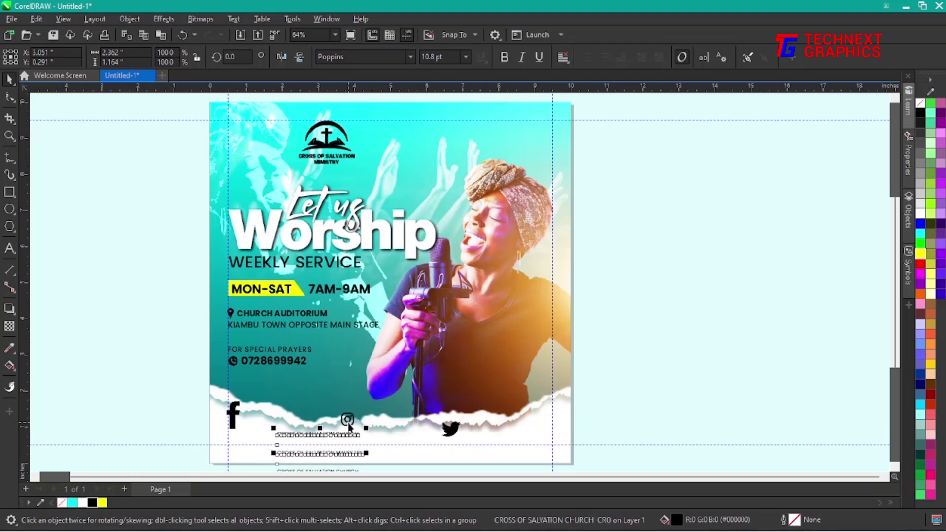
# Step: Break the handles text into separate lines and spread them in a row along the white strip, one for each social icon
pyautogui.click(348, 427)
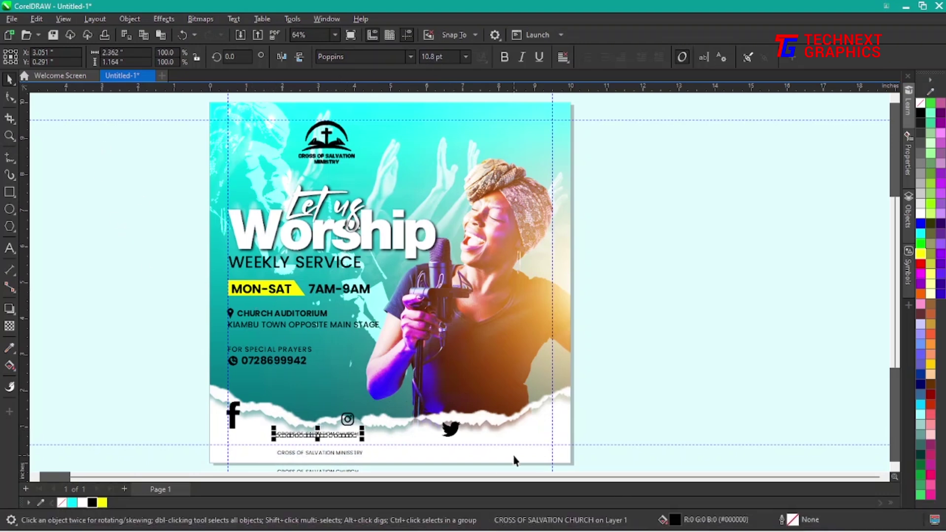
pyautogui.press('z')
pyautogui.moveTo(135, 322); pyautogui.dragTo(653, 451)
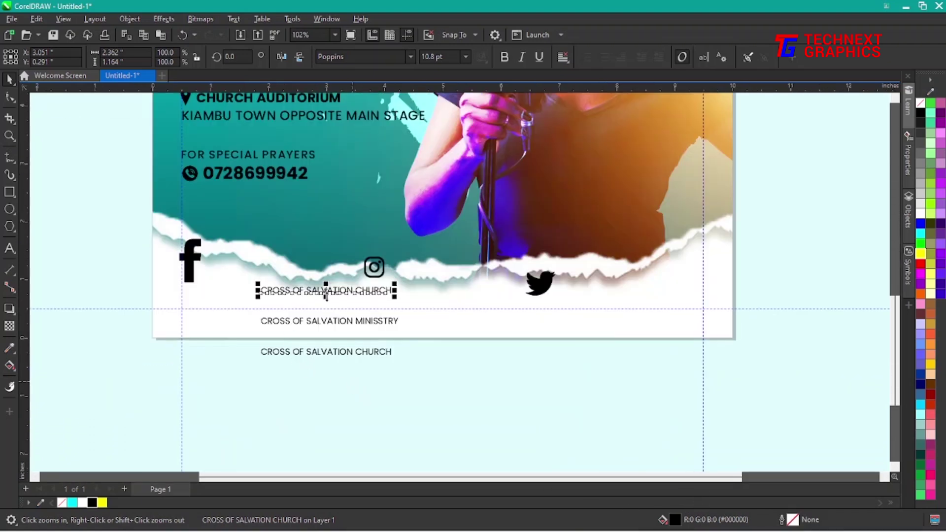
pyautogui.moveTo(325, 293); pyautogui.dragTo(284, 299)
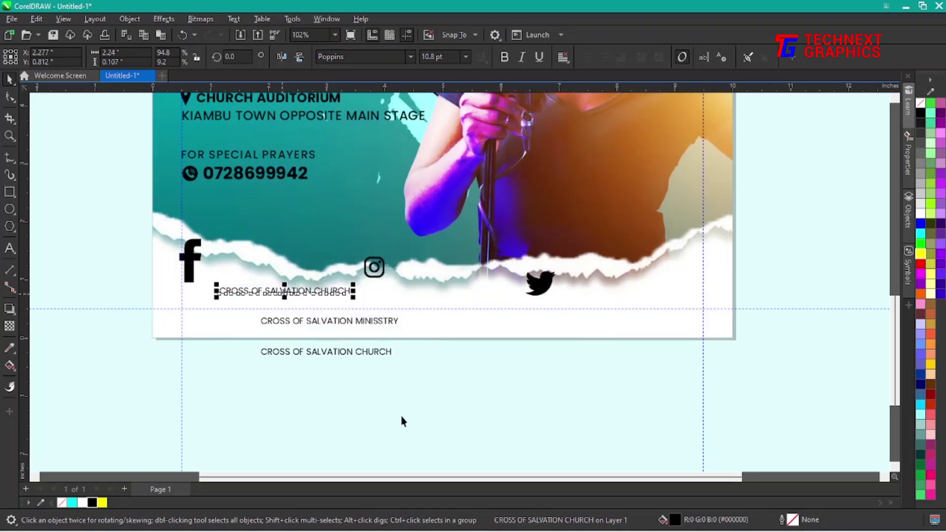
pyautogui.moveTo(357, 321); pyautogui.dragTo(498, 298)
pyautogui.moveTo(346, 353); pyautogui.dragTo(663, 294)
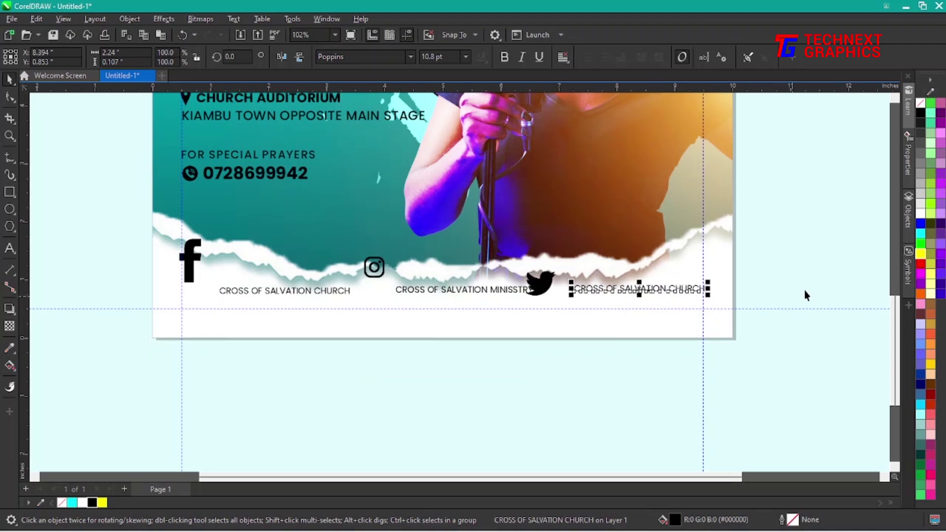
# Step: Align the three handle lines with each other on their horizontal centre line
pyautogui.moveTo(804, 288); pyautogui.dragTo(170, 318)
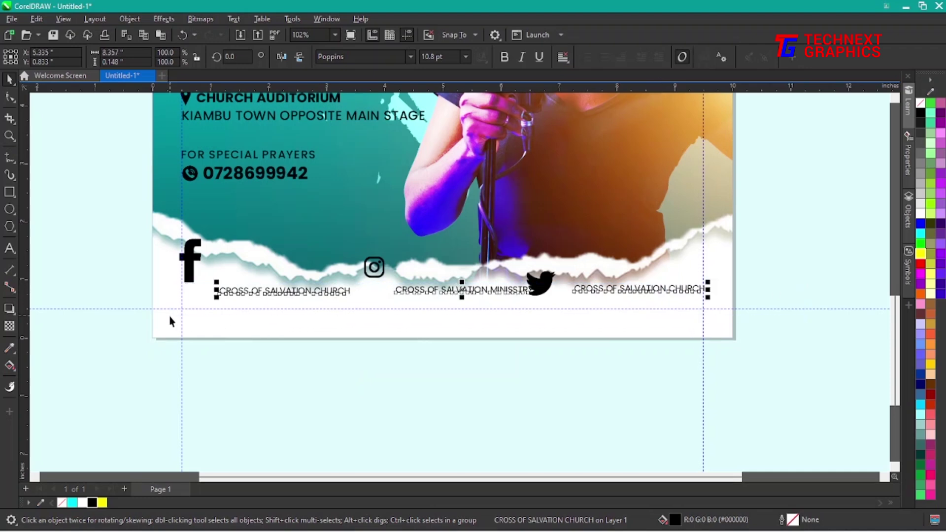
pyautogui.press('e')
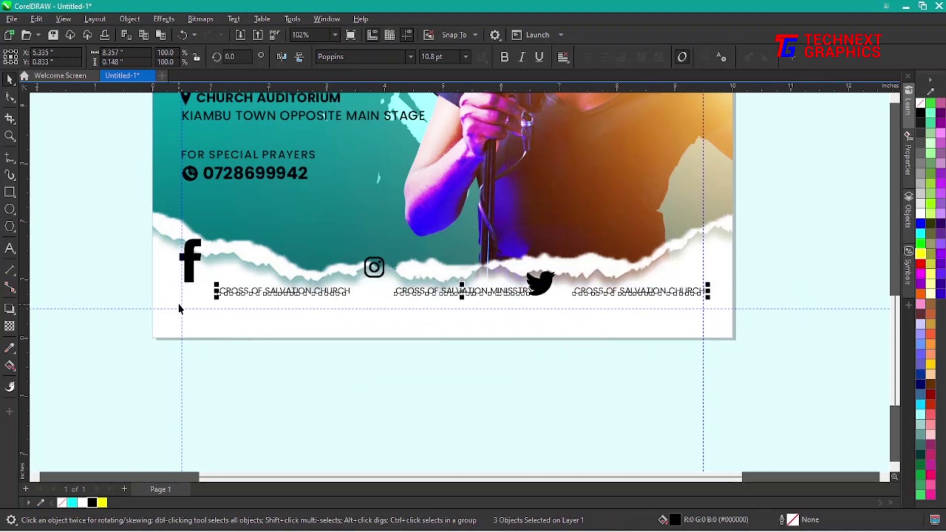
pyautogui.click(747, 259)
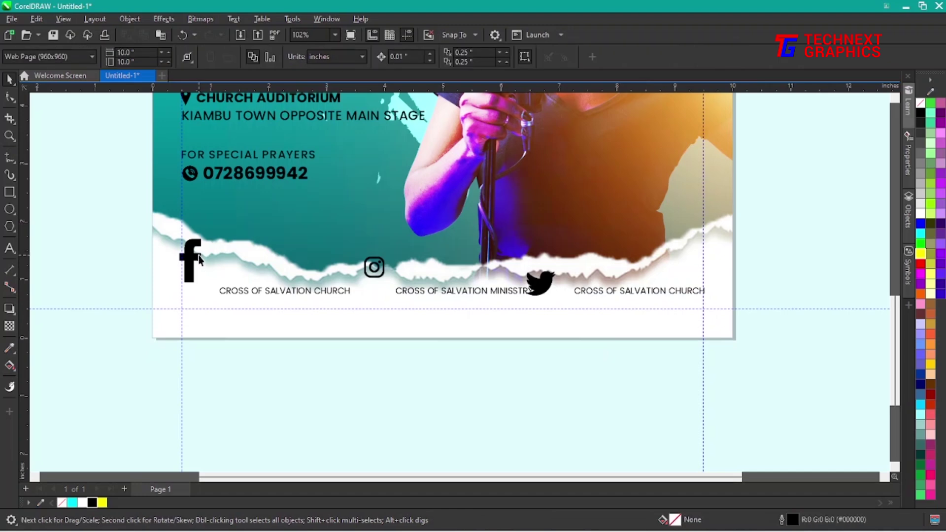
# Step: Shrink the Facebook icon to about 0.15 × 0.3 in beside the left margin guide and move the first "CROSS OF SALVATION CHURCH" line next to it
pyautogui.click(200, 251)
pyautogui.moveTo(203, 235); pyautogui.dragTo(194, 286)
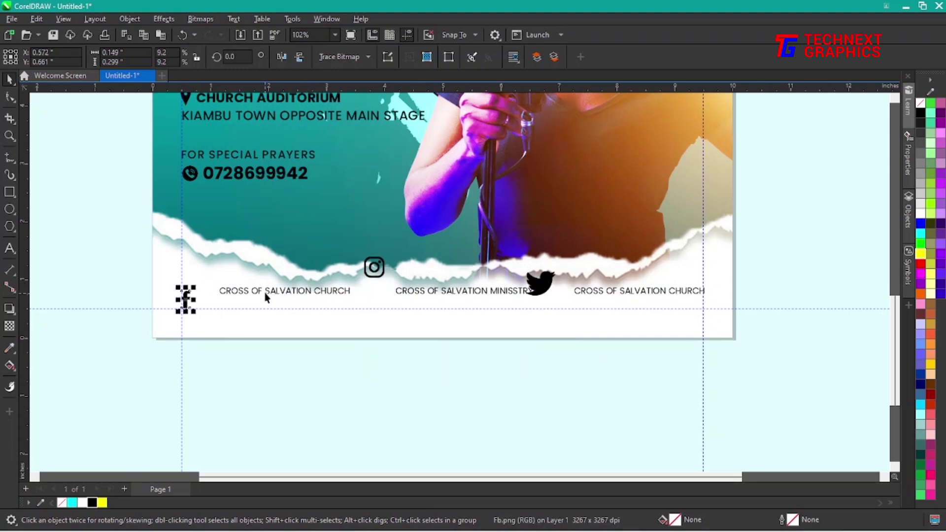
pyautogui.moveTo(266, 297); pyautogui.dragTo(253, 298)
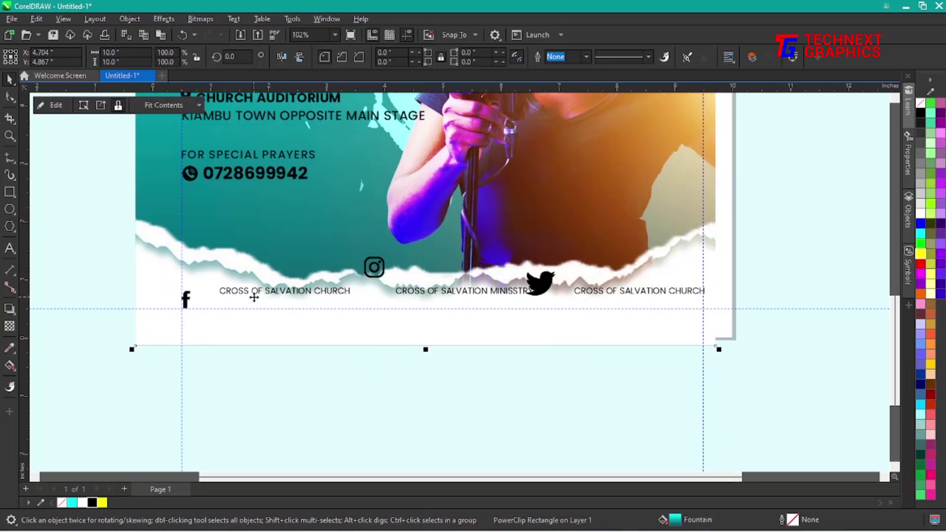
pyautogui.hotkey('ctrl', 'z')
pyautogui.click(271, 295)
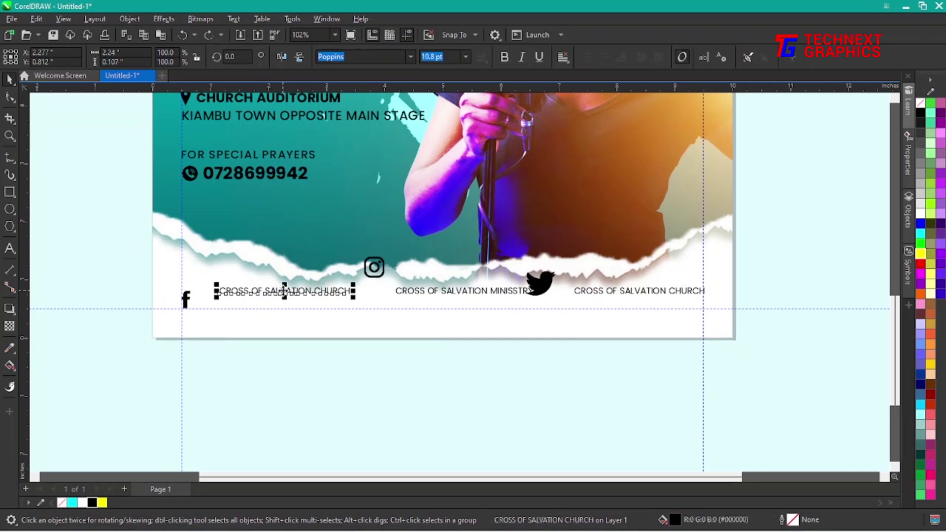
pyautogui.moveTo(271, 294); pyautogui.dragTo(265, 314)
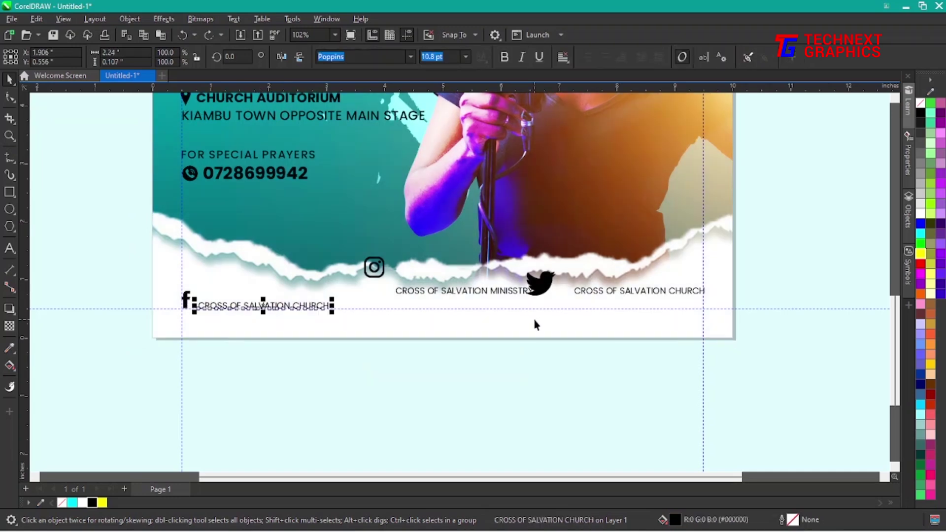
# Step: Move the Instagram icon to just after the first handle and set its width and height to 0.299 in
pyautogui.click(374, 272)
pyautogui.moveTo(384, 257); pyautogui.dragTo(359, 305)
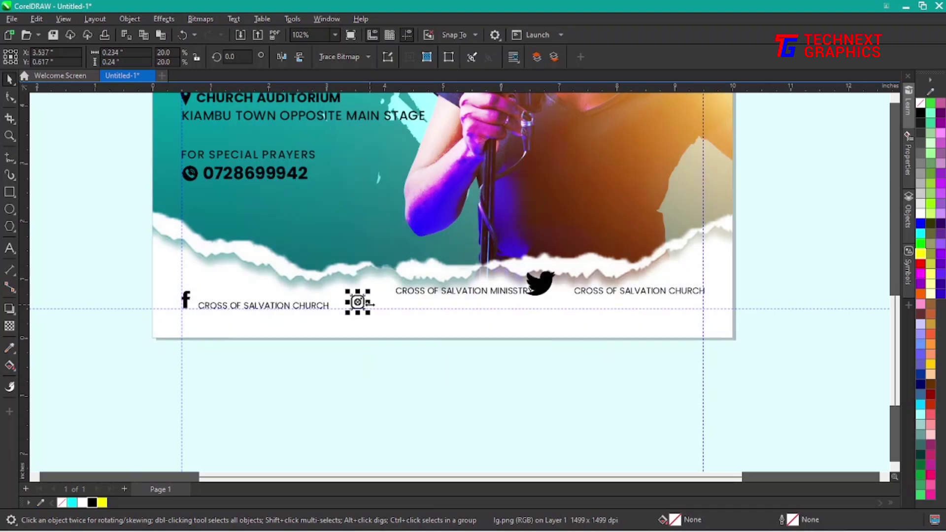
pyautogui.click(186, 308)
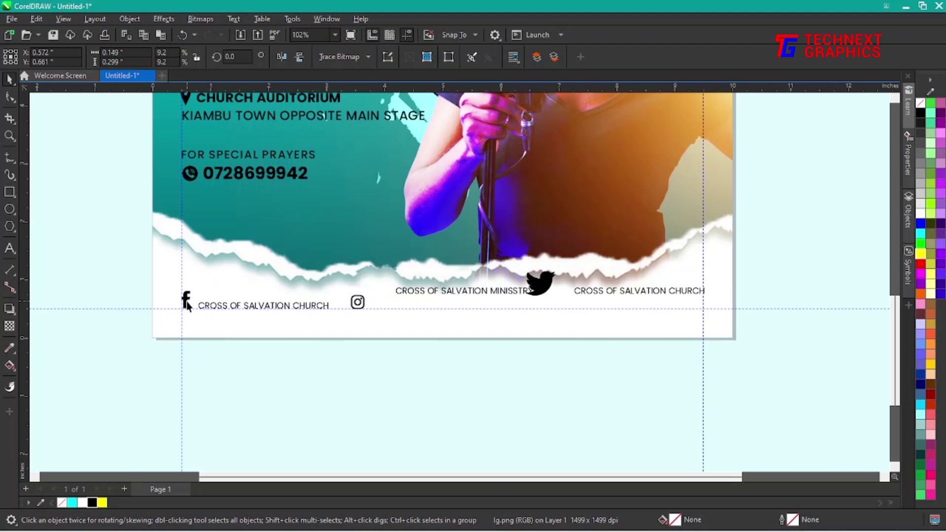
pyautogui.click(131, 52)
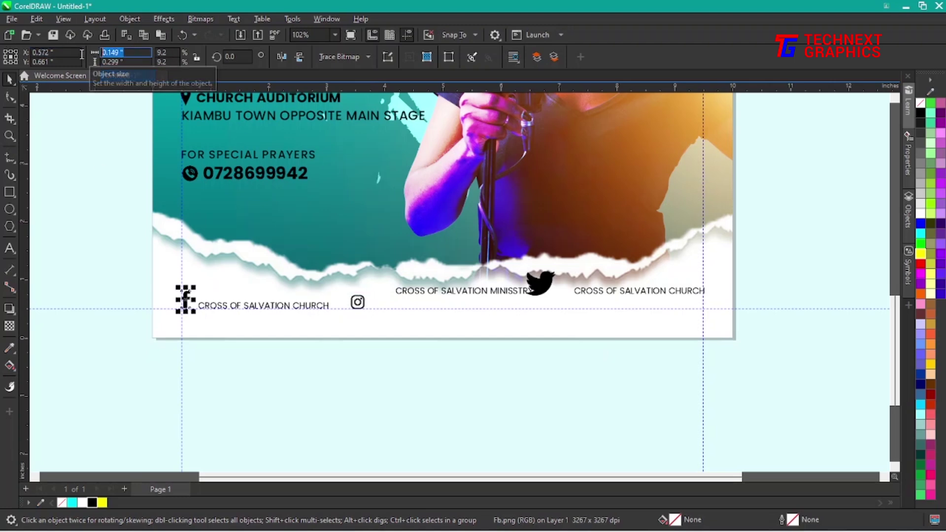
pyautogui.click(128, 62)
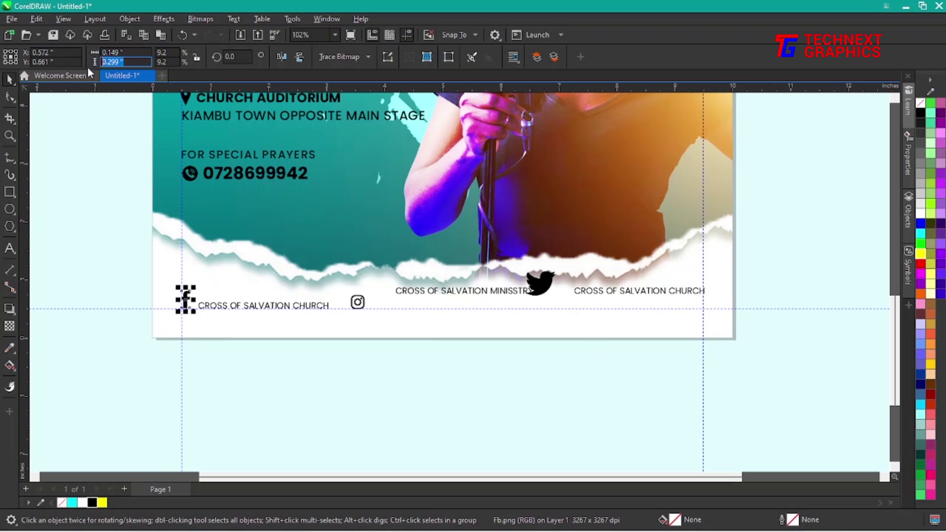
pyautogui.click(360, 301)
pyautogui.click(127, 51)
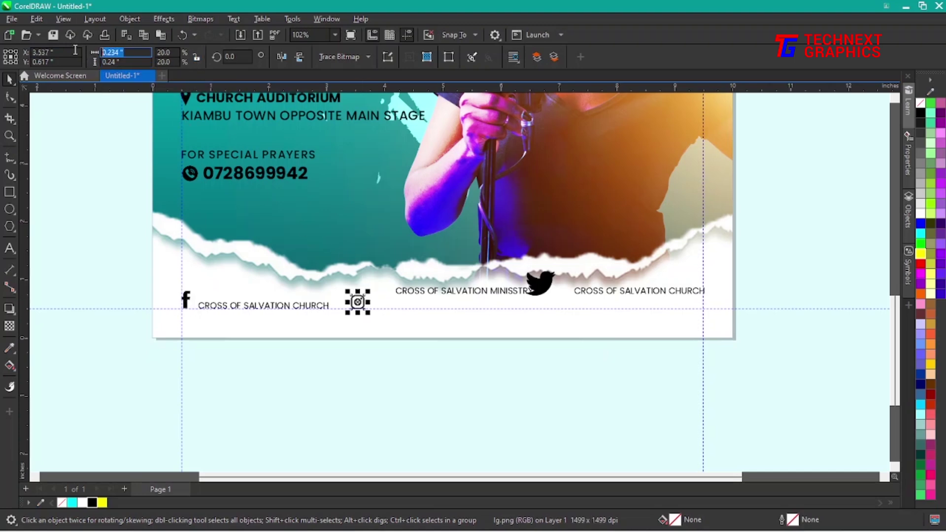
pyautogui.write('0.299"')
pyautogui.press('Tab')
pyautogui.write('0.299')
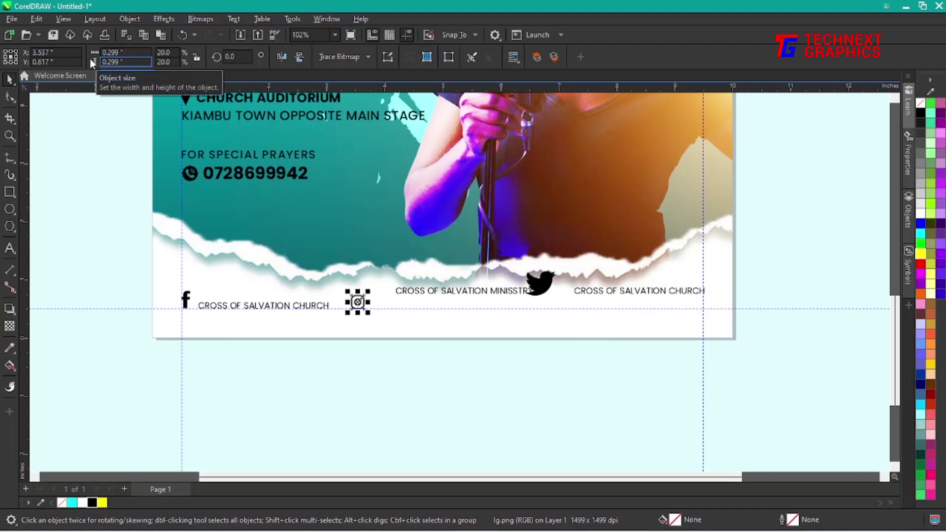
pyautogui.press('Return')
# Step: Lower the "CROSS OF SALVATION MINISSTRY" line to the Instagram icon's level and centre it horizontally on the flyer background
pyautogui.click(443, 294)
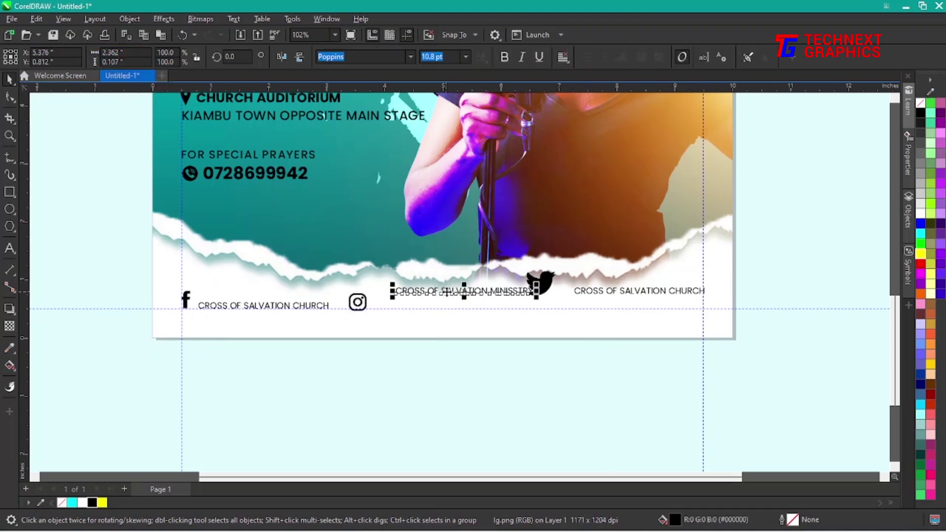
pyautogui.moveTo(443, 294); pyautogui.dragTo(442, 309)
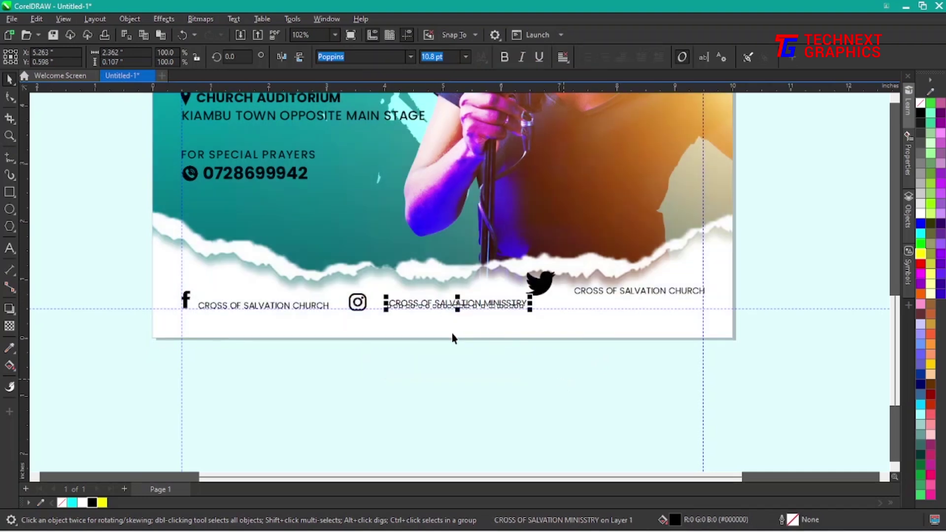
pyautogui.keyDown('shift'); pyautogui.click(466, 330); pyautogui.keyUp('shift')
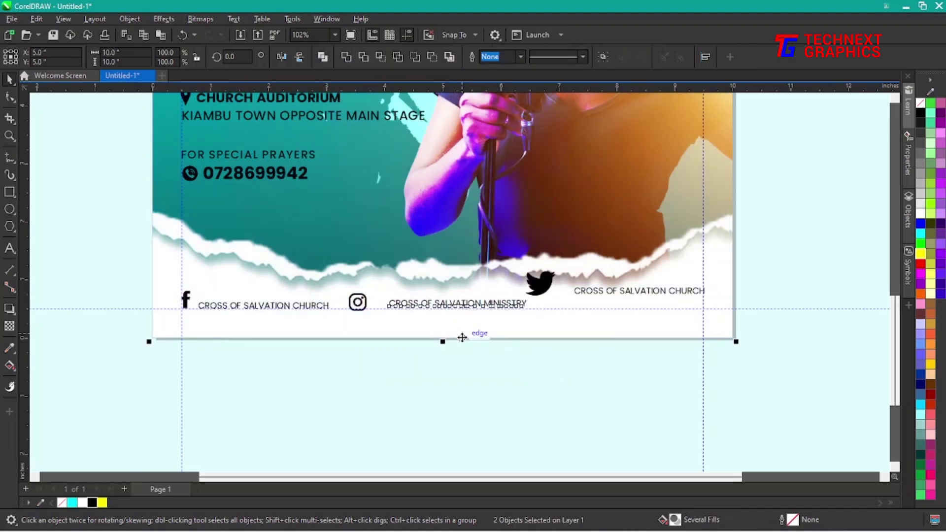
pyautogui.press('c')
pyautogui.click(590, 341)
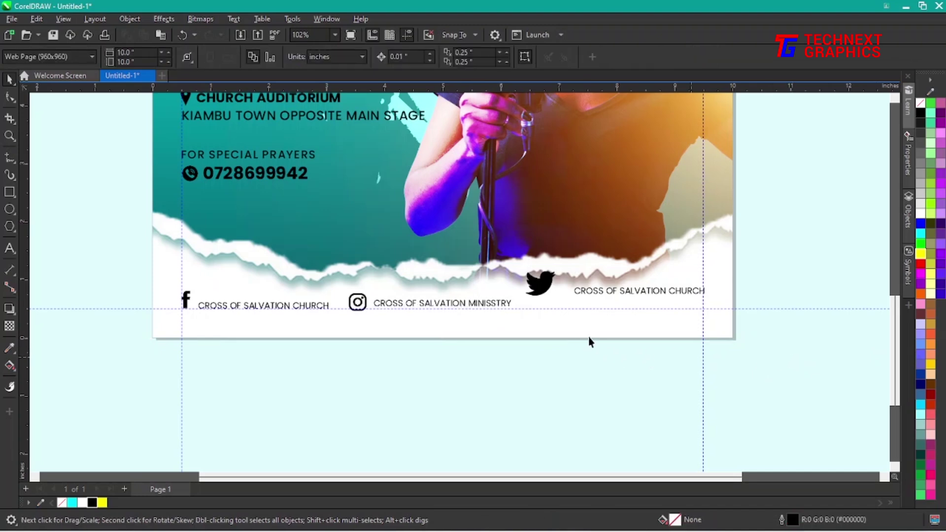
# Step: Set the Twitter icon's width and height to 0.299 in and move it down in line with the other icons, before the last handle
pyautogui.moveTo(547, 288); pyautogui.dragTo(556, 301)
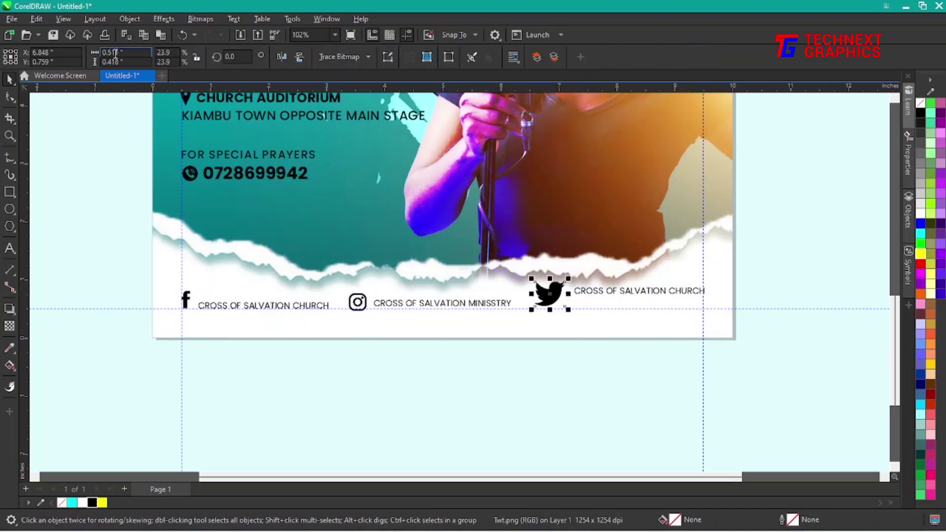
pyautogui.click(132, 53)
pyautogui.write('0.299')
pyautogui.click(132, 61)
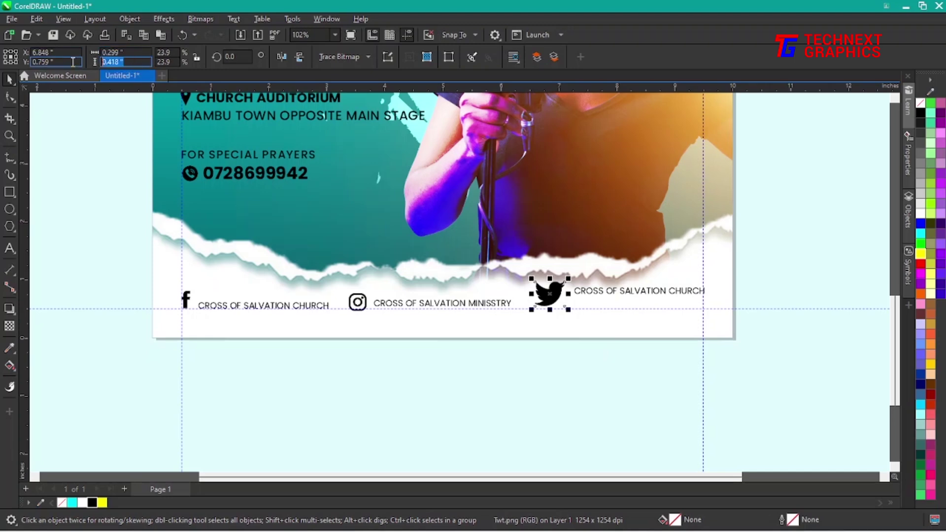
pyautogui.write('0.299')
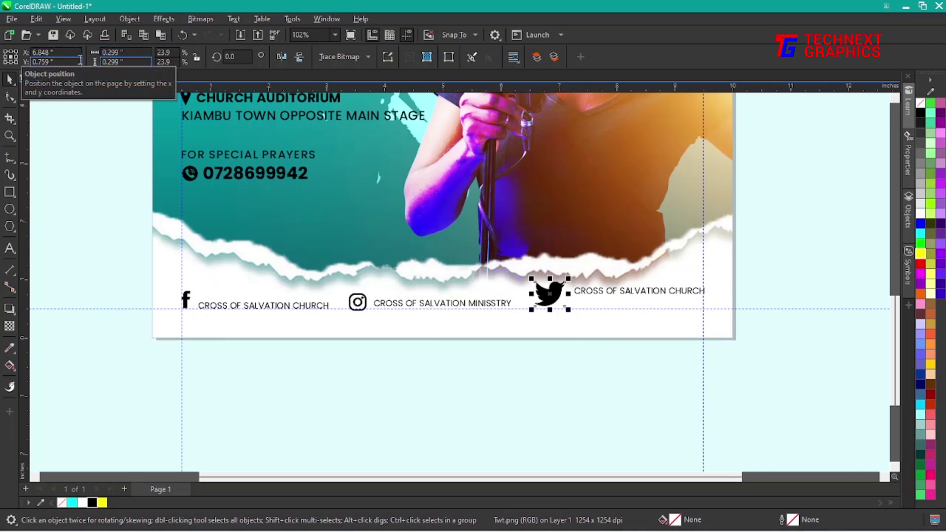
pyautogui.press('Return')
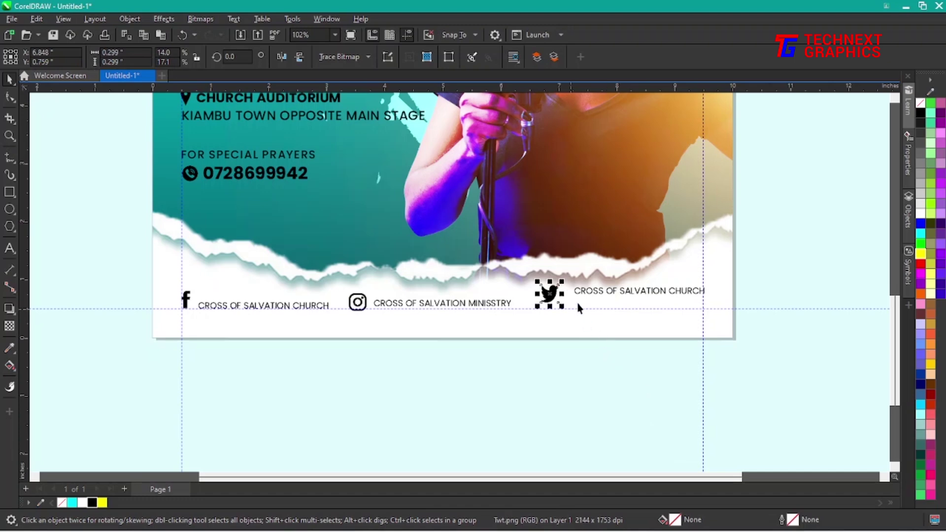
pyautogui.moveTo(553, 296); pyautogui.dragTo(560, 302)
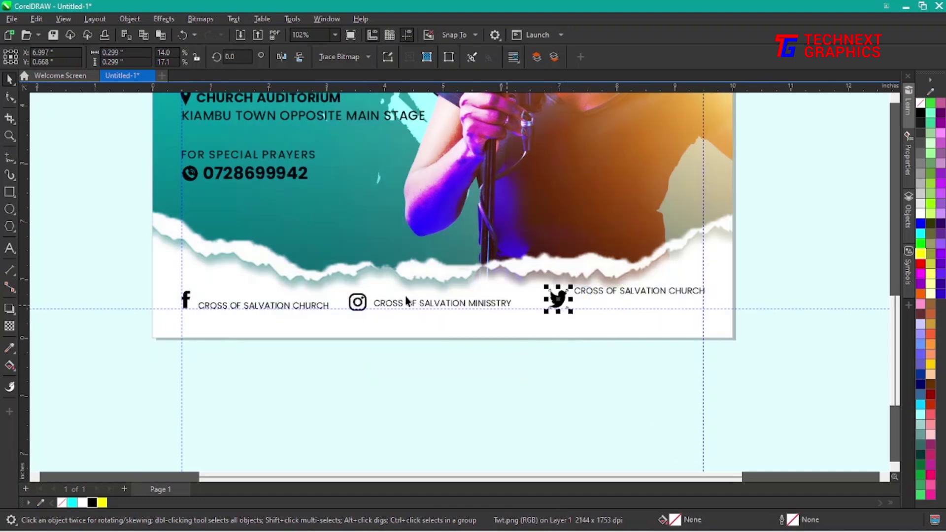
# Step: Shift the Instagram icon and its handle together slightly right, centring the pair at about X 4.98 in between the Facebook handle and Twitter icon
pyautogui.click(537, 411)
pyautogui.moveTo(343, 277); pyautogui.dragTo(334, 279)
pyautogui.press('Right')
pyautogui.press('Right')
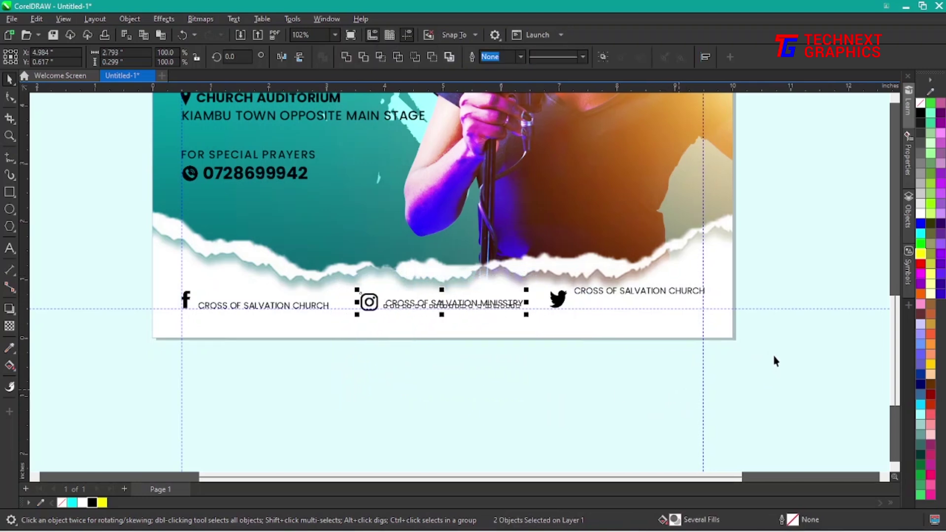
# Step: Align all three social media icons and their three handles on one common horizontal centre line in the white strip
pyautogui.click(684, 292)
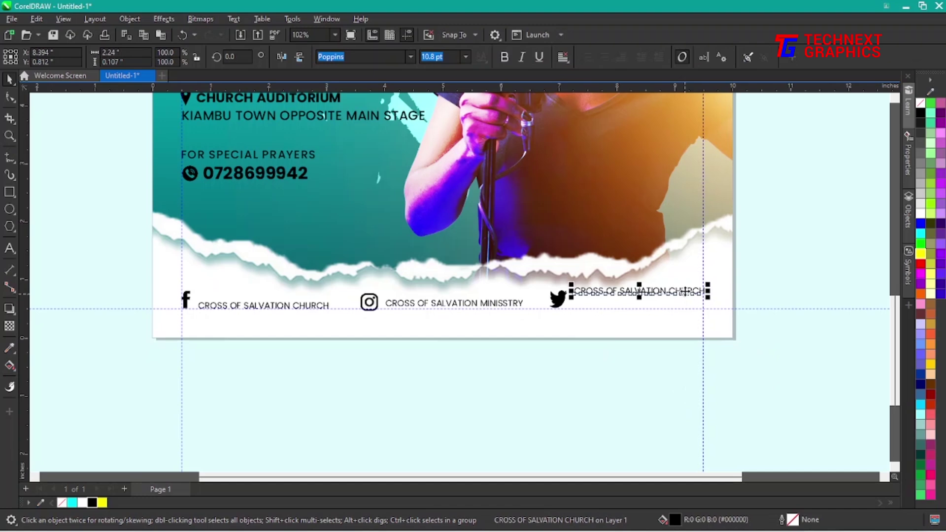
pyautogui.keyDown('shift'); pyautogui.click(510, 305); pyautogui.keyUp('shift')
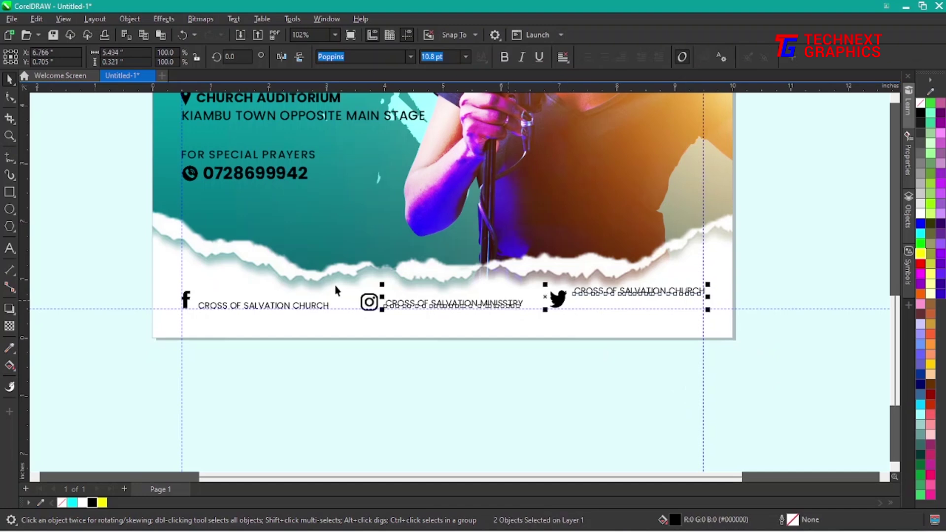
pyautogui.keyDown('shift'); pyautogui.click(306, 306); pyautogui.keyUp('shift')
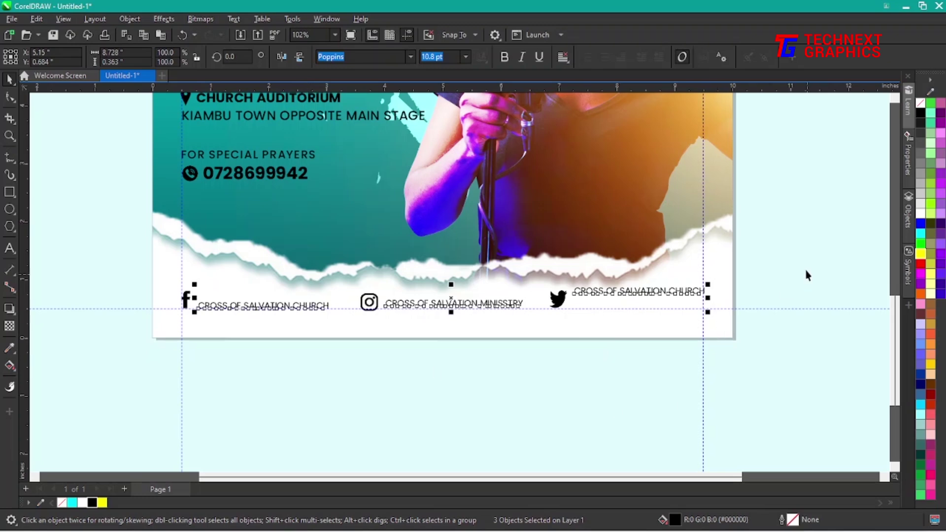
pyautogui.moveTo(802, 265); pyautogui.dragTo(137, 323)
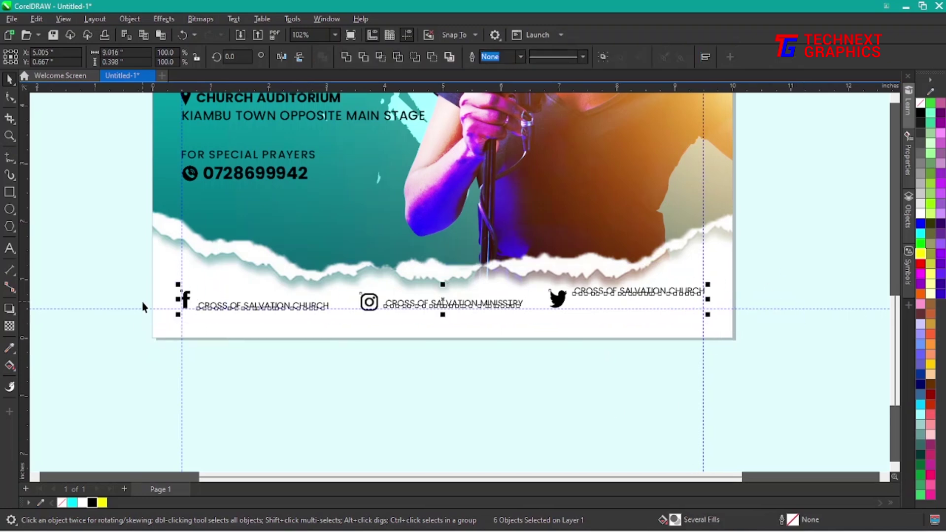
pyautogui.press('e')
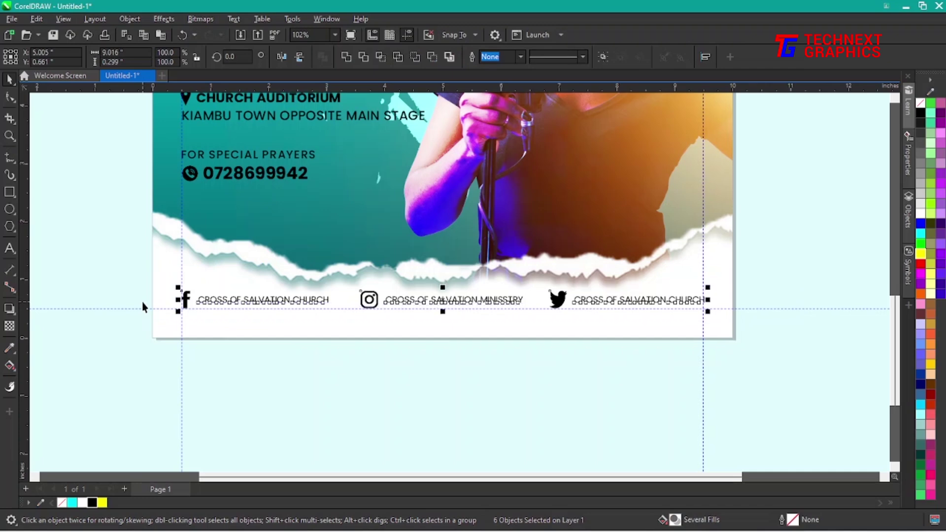
pyautogui.click(798, 237)
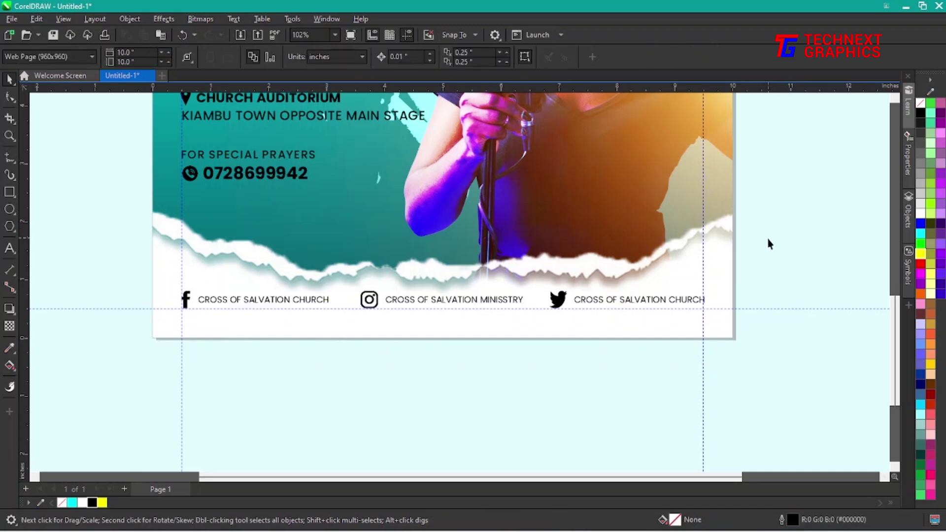
# Step: Bring the whole flyer page into view and switch to the Shape tool
pyautogui.hotkey('shift', 'F4')
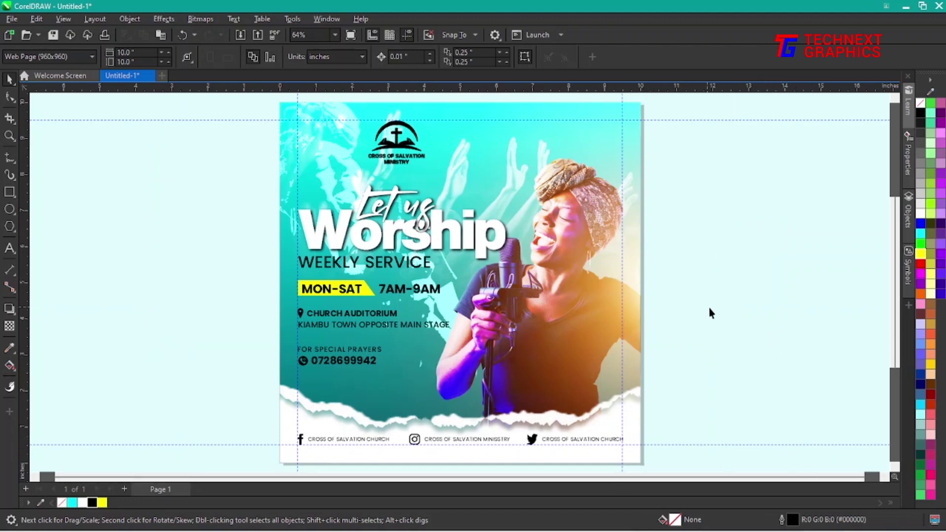
pyautogui.press('F10')
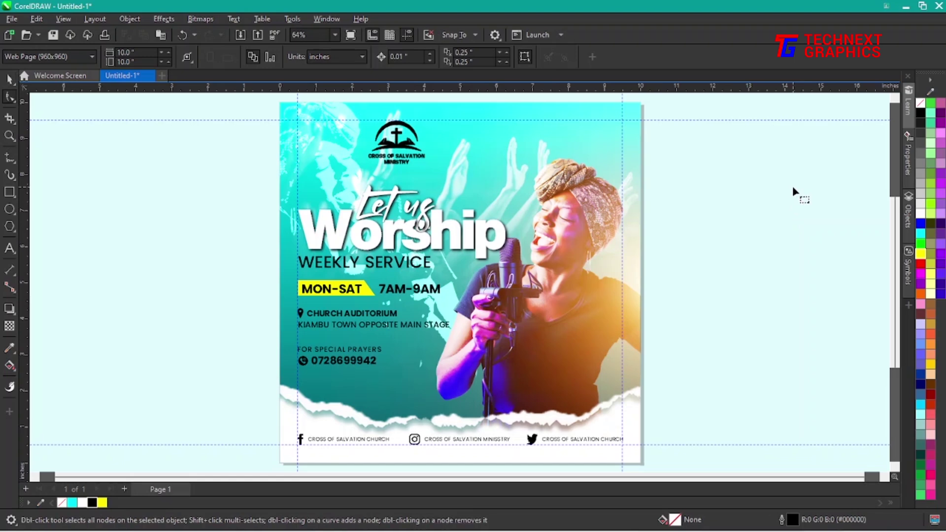